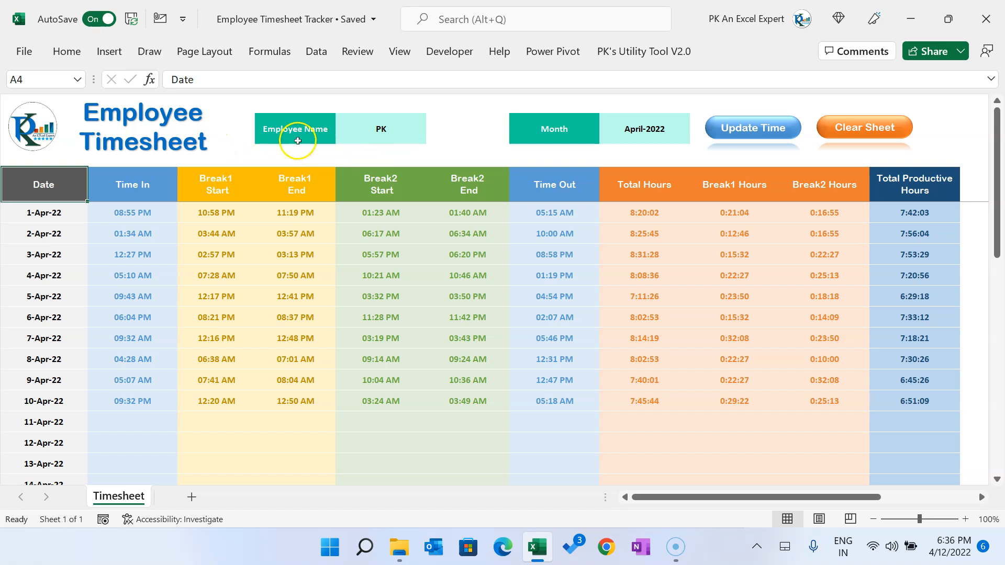
Examine the timesheet's employee name, month value and date column, including the full date behind the displayed month.
click(384, 134)
click(633, 133)
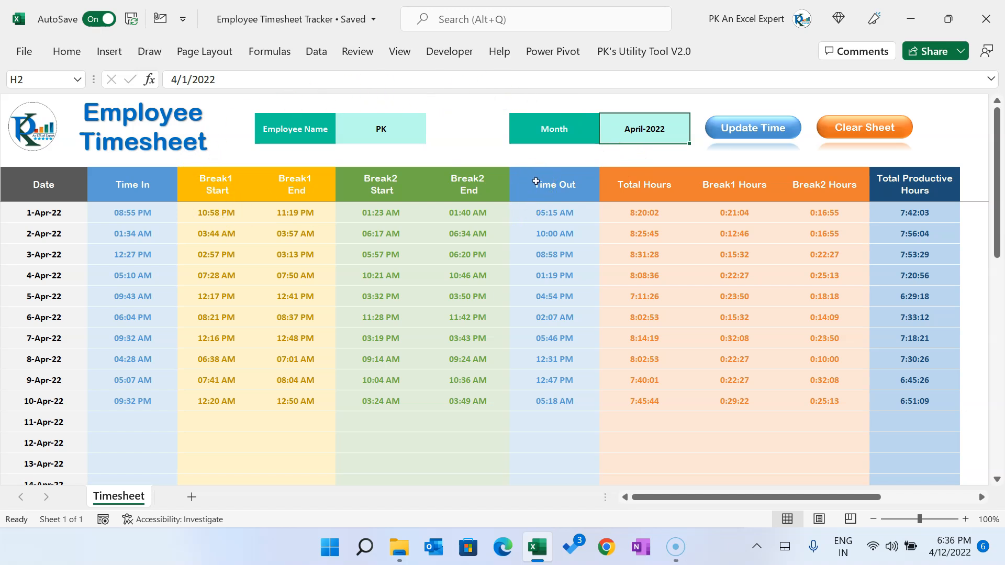
click(44, 184)
drag(44, 212, 46, 292)
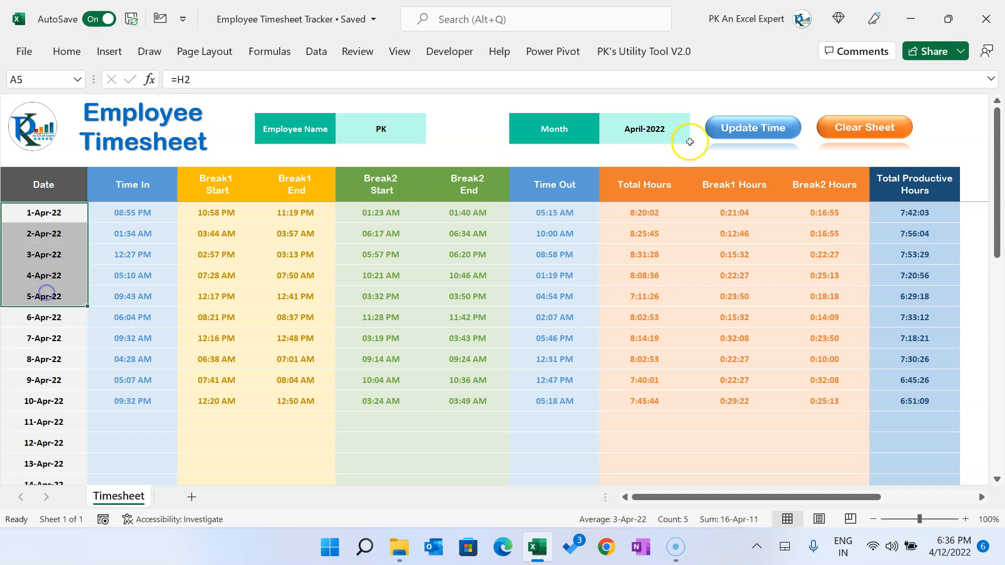
click(658, 129)
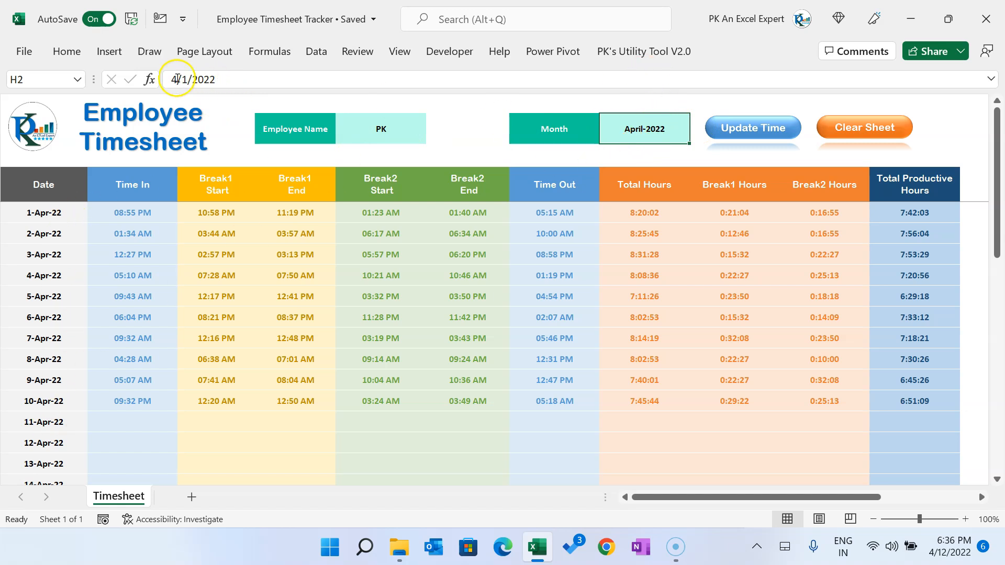
drag(172, 79, 235, 77)
key(Escape)
Review the timesheet's column headers from Time In through the break and Time Out columns to Total Productive Hours.
click(138, 183)
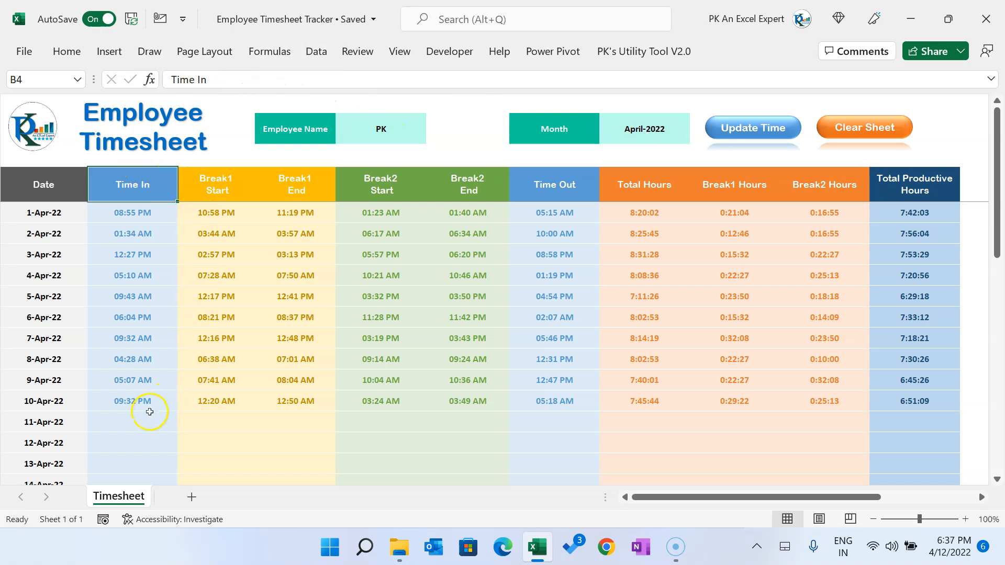
click(213, 192)
click(247, 188)
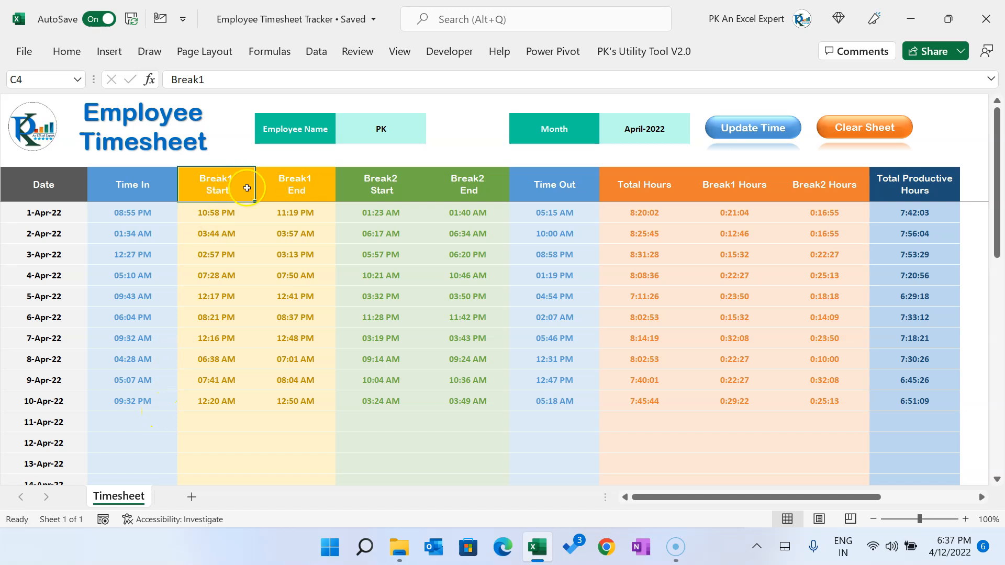
click(293, 181)
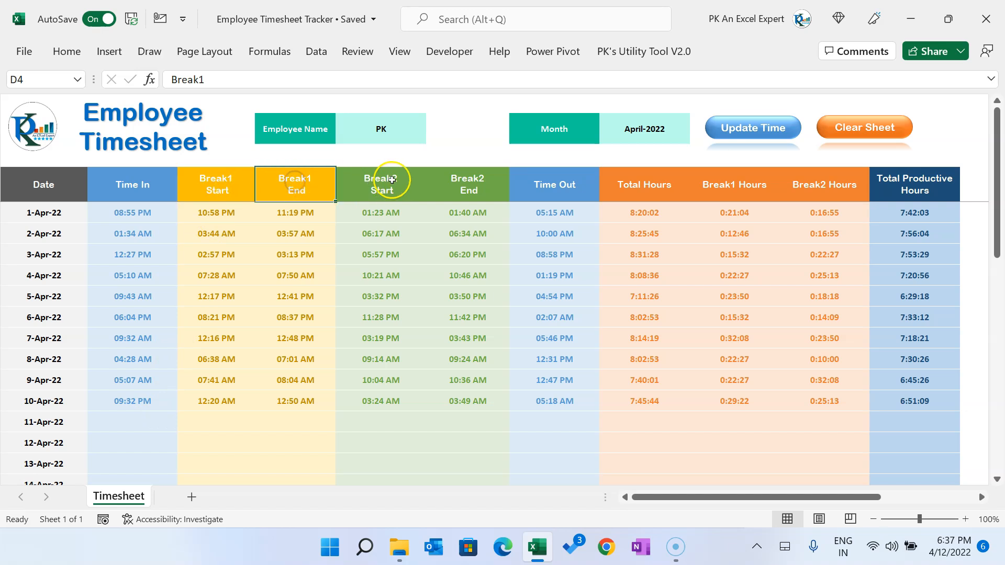
click(385, 190)
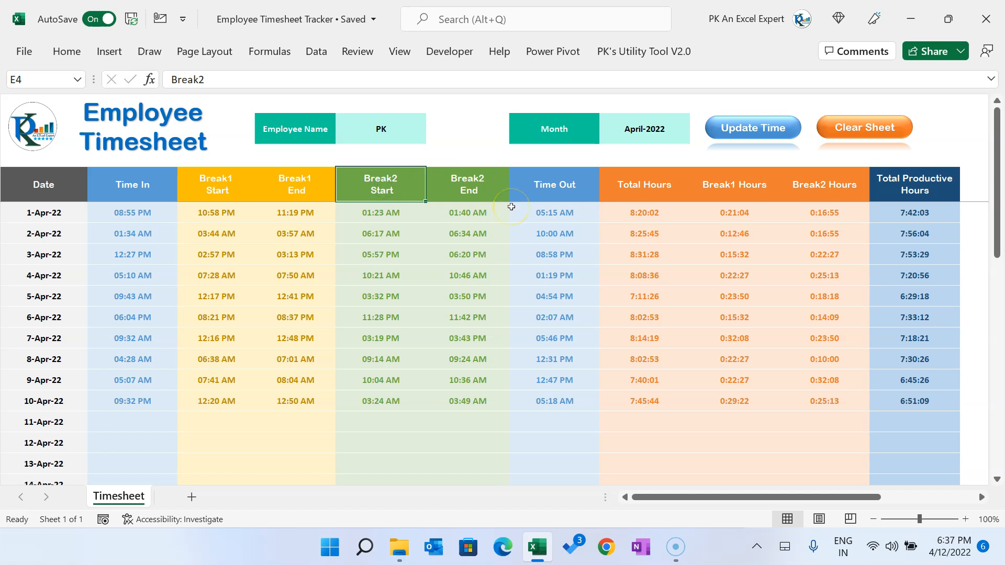
click(481, 188)
click(555, 184)
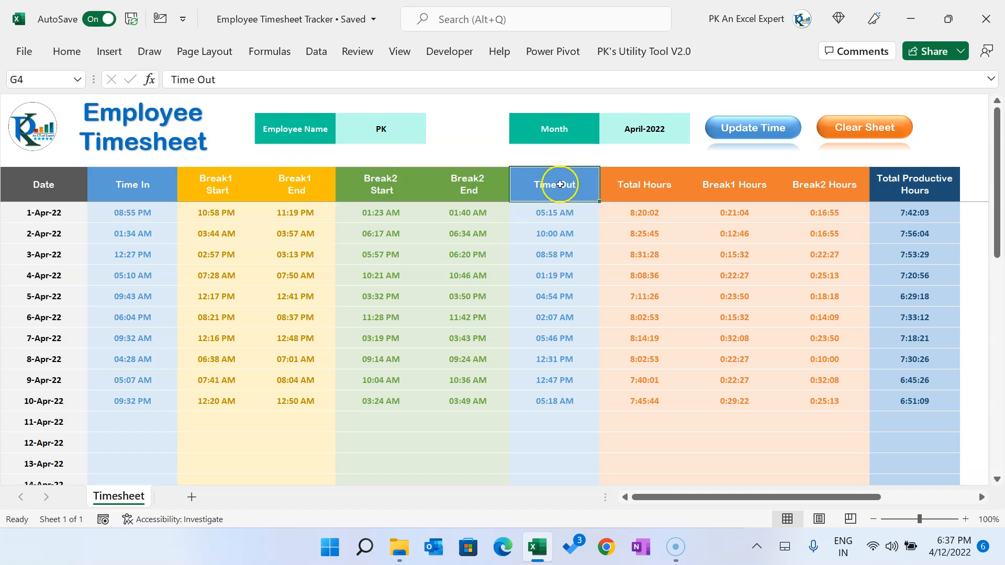
drag(649, 185, 676, 191)
click(739, 185)
click(840, 186)
click(913, 183)
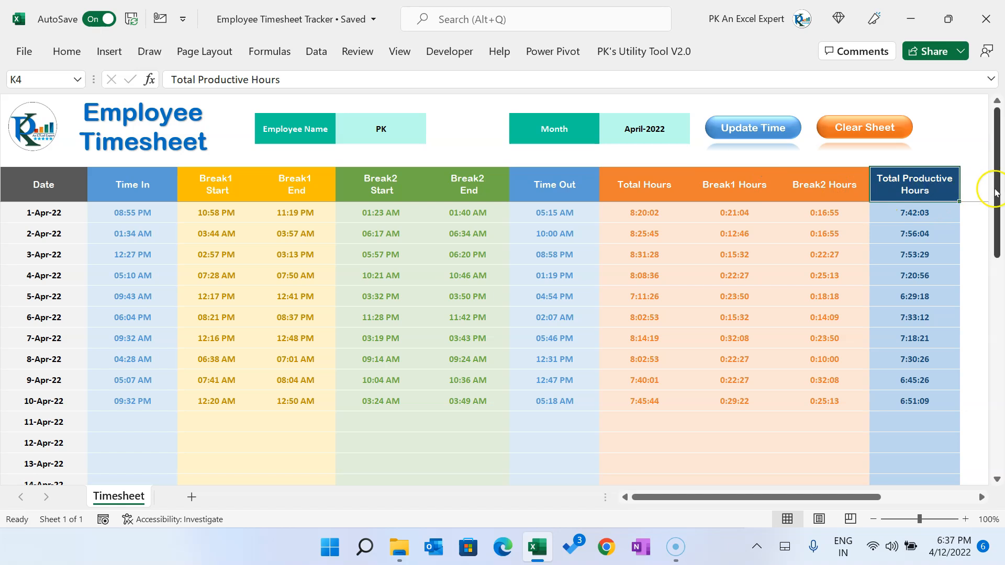
click(631, 187)
click(732, 185)
click(818, 185)
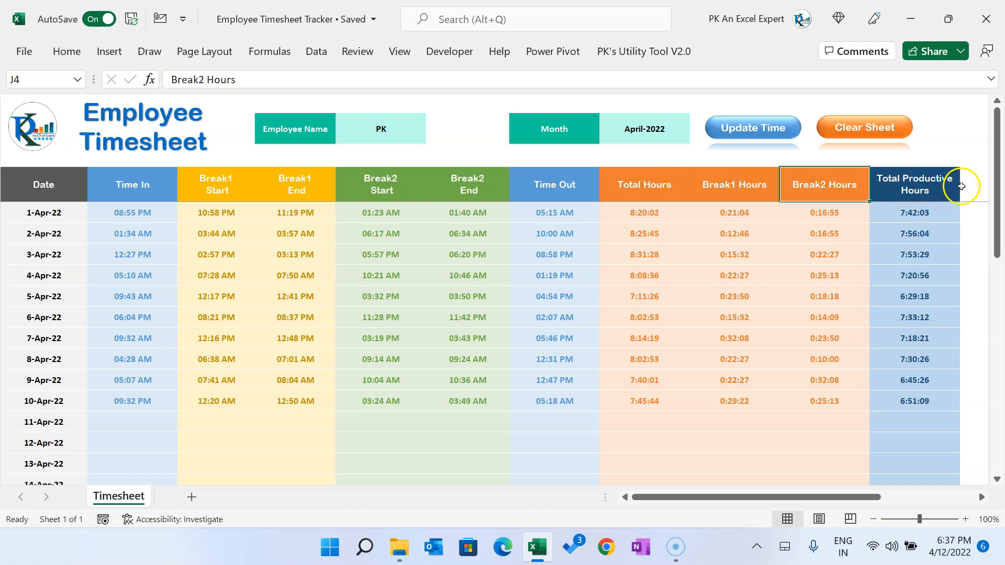
Try to edit the Time In cell for 11-Apr-22 directly in the timesheet.
click(141, 422)
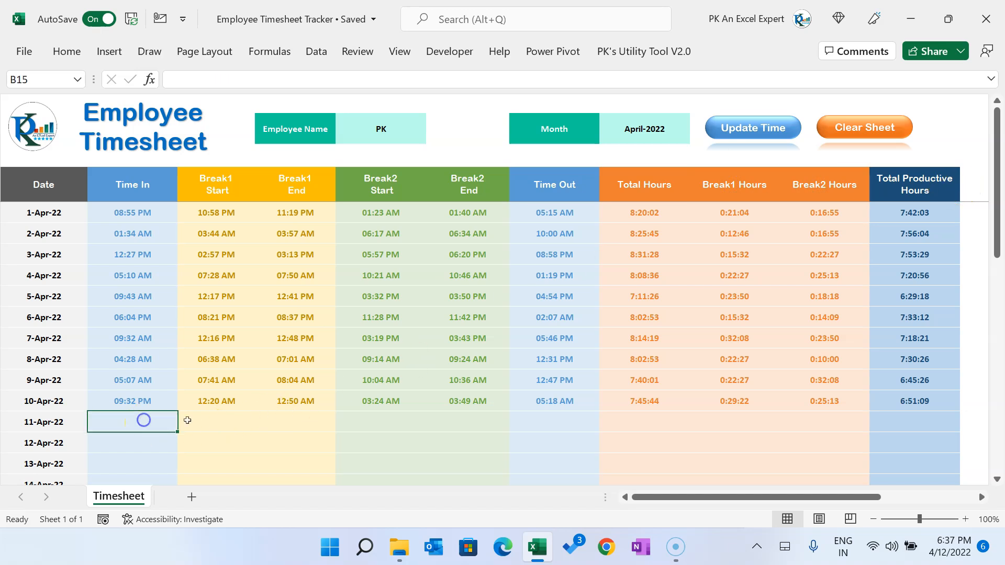
scroll(257, 413, down, 1)
scroll(260, 413, down, 1)
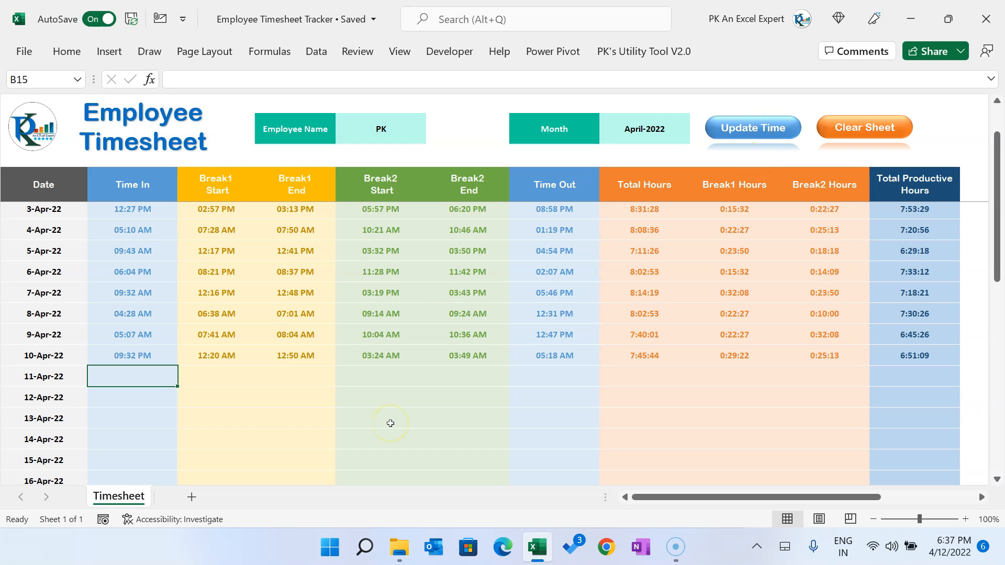
scroll(392, 425, down, 2)
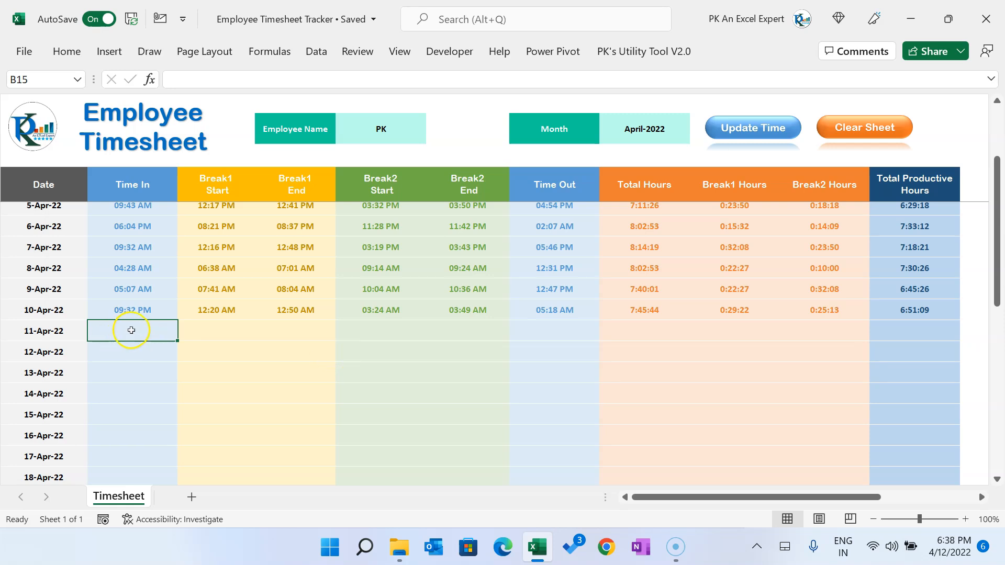
double_click(131, 331)
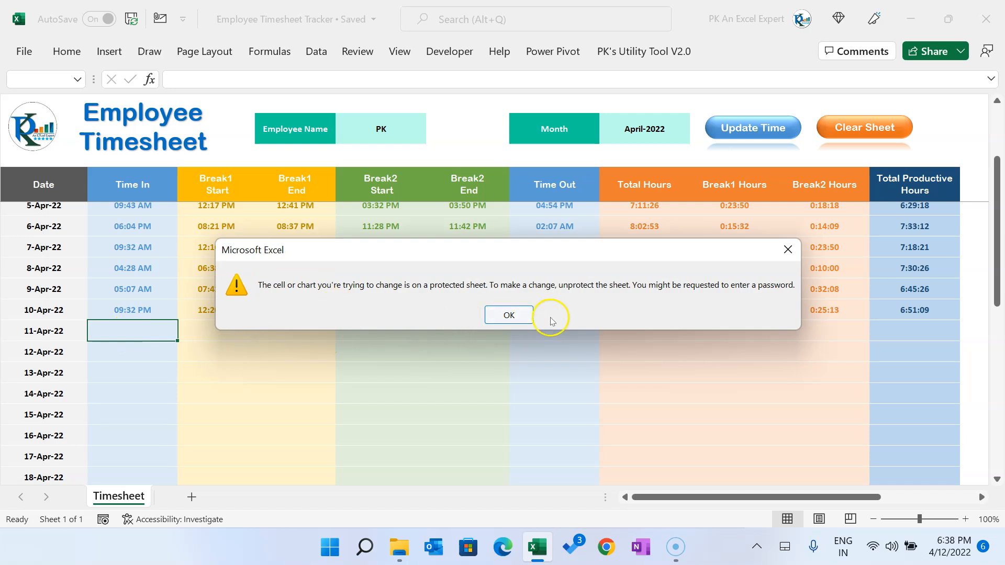
click(510, 315)
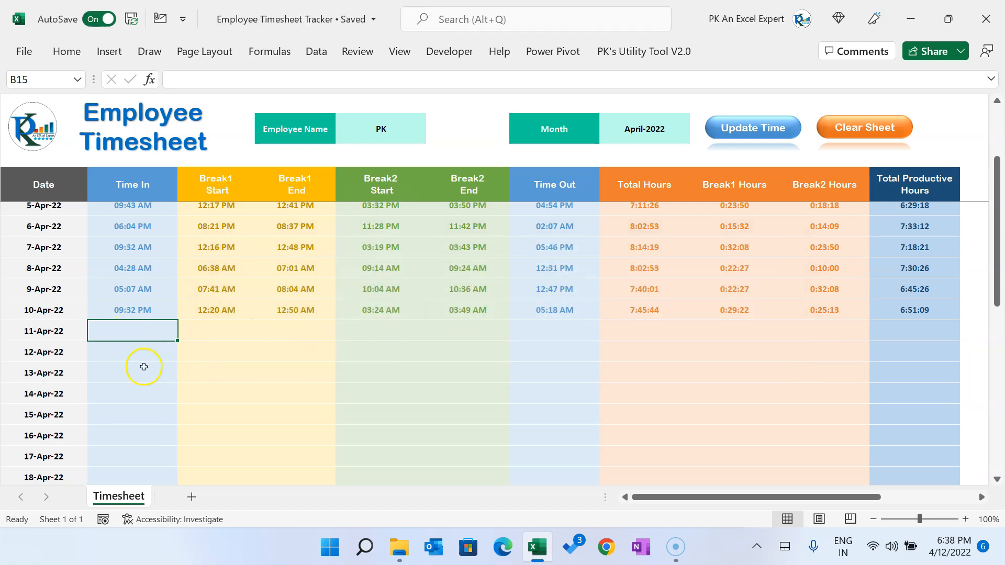
Try to stamp the current time as the Time In for 11-Apr-22.
click(128, 356)
click(143, 334)
click(240, 343)
click(49, 337)
click(103, 329)
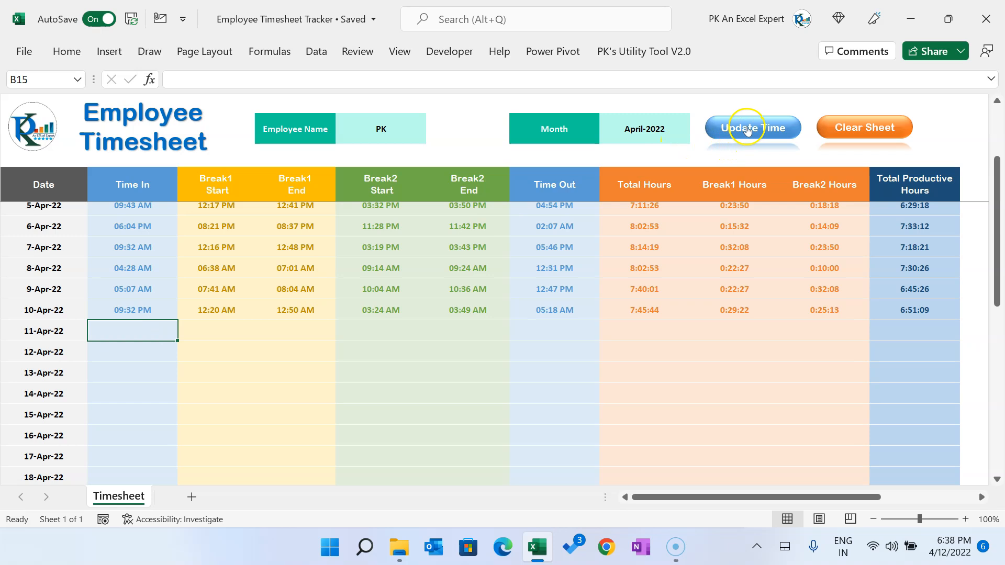
click(747, 131)
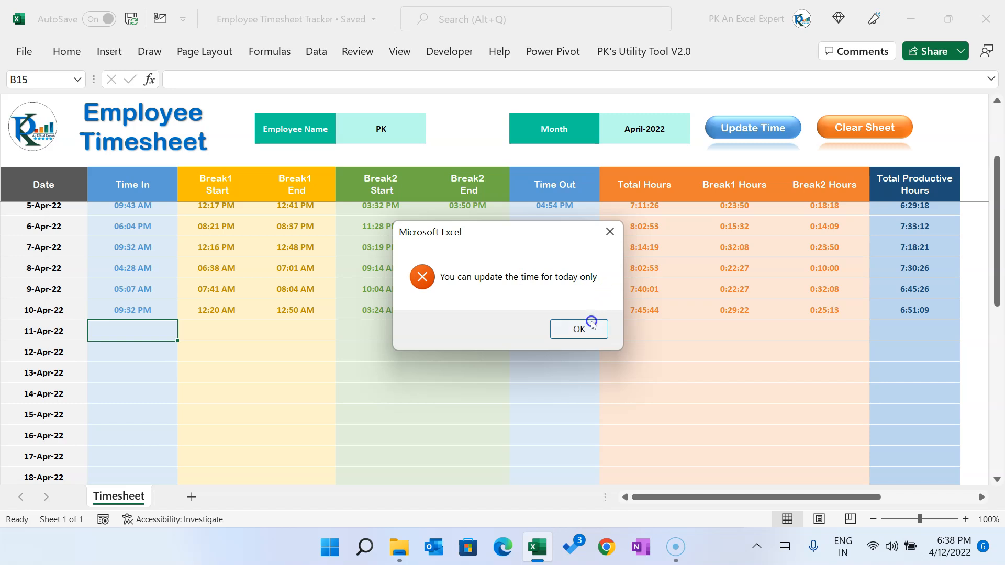
click(579, 329)
Stamp the current time as Time In and as Break1 Start for 12-Apr-22.
click(141, 357)
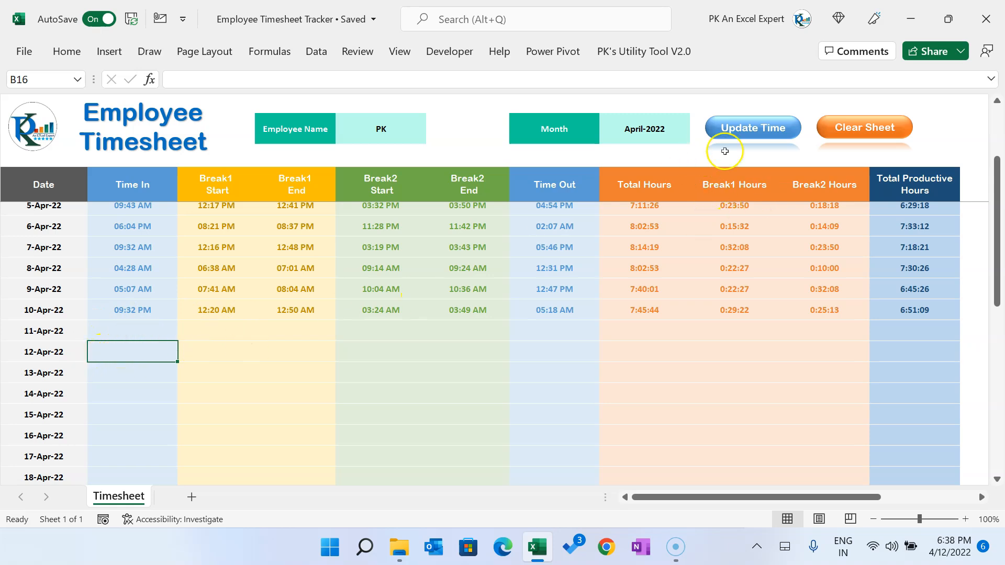
click(757, 128)
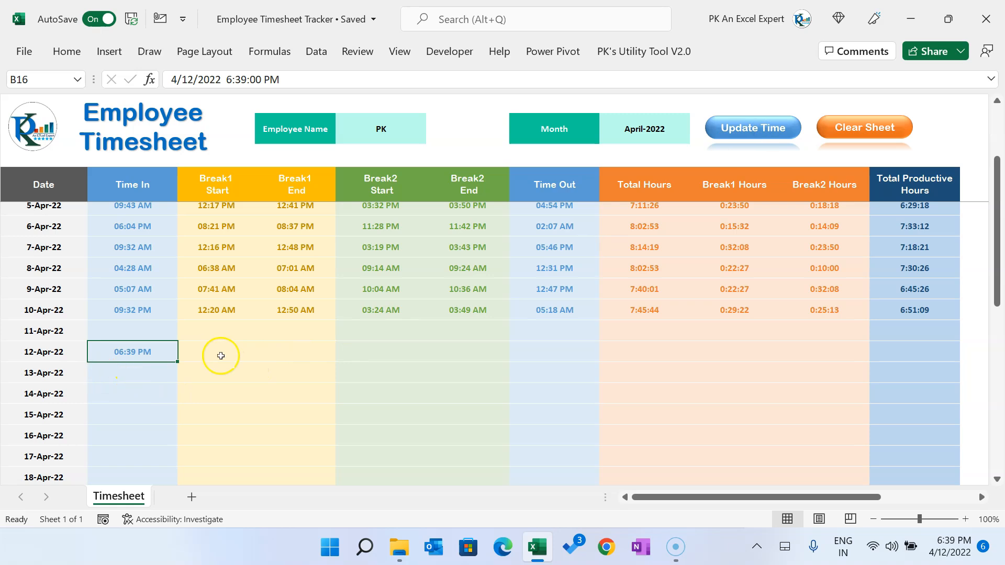
click(220, 355)
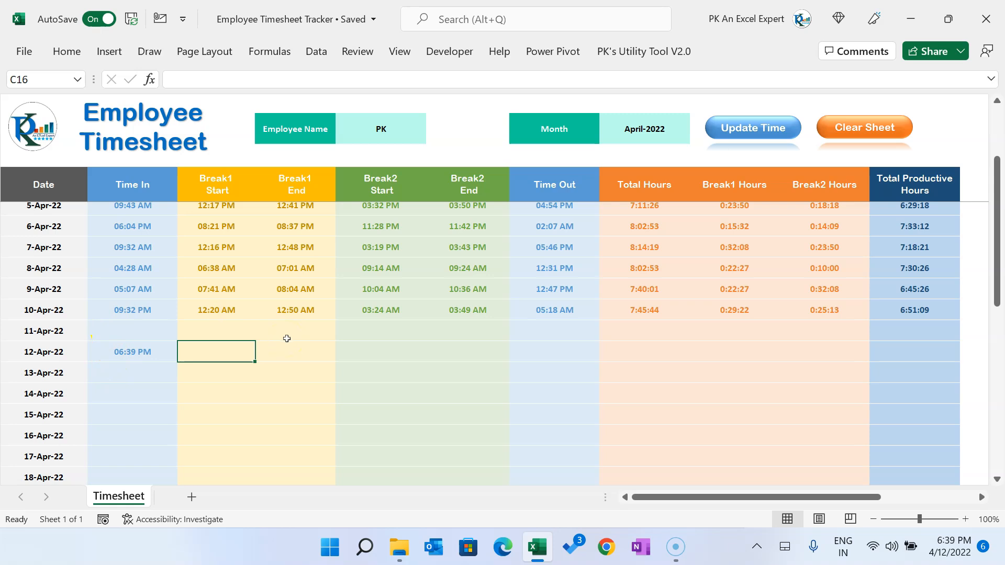
click(217, 353)
click(754, 128)
click(230, 374)
click(213, 352)
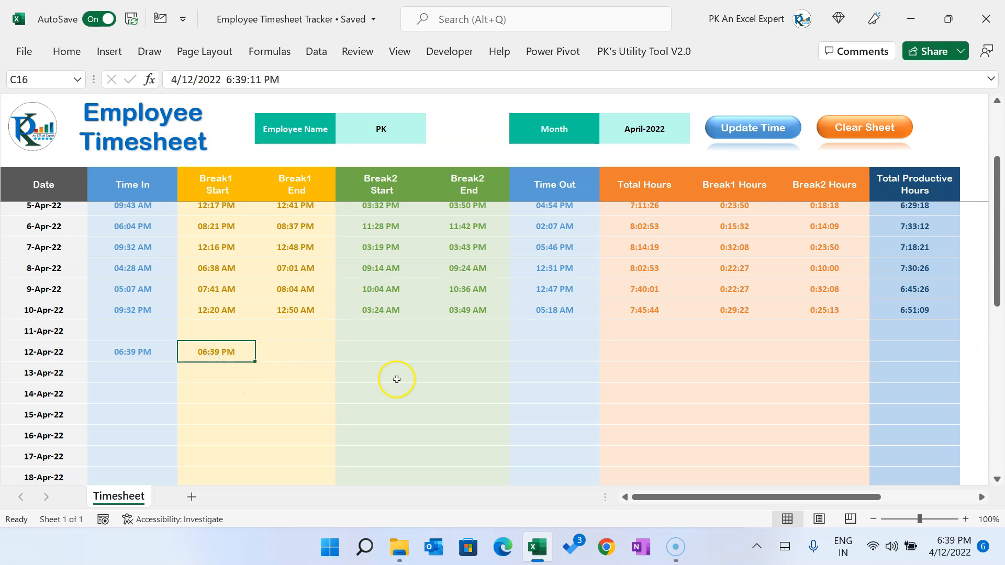
Stamp the current time as Break1 End for 12-Apr-22 and check that day's Break1 Hours formula.
click(156, 350)
click(217, 352)
click(313, 353)
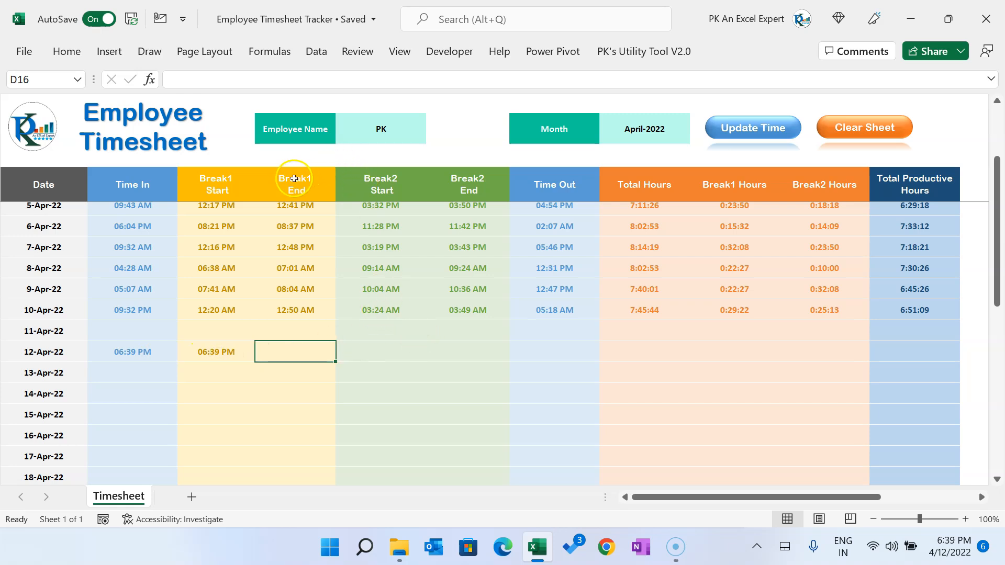
click(292, 355)
click(754, 131)
click(291, 395)
click(262, 355)
click(212, 352)
click(260, 349)
click(737, 352)
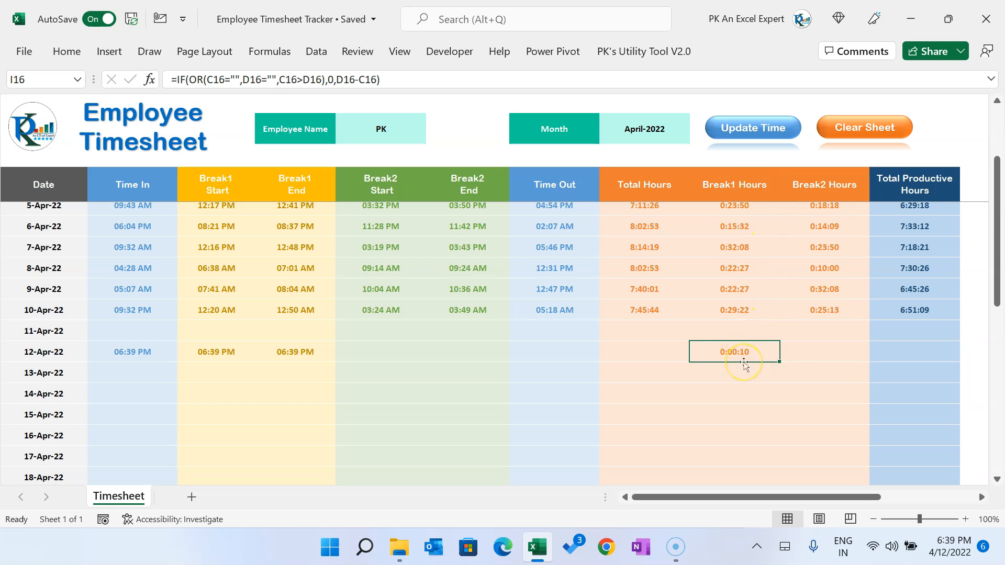
Stamp the current time as Time Out for 12-Apr-22, leaving both Break2 cells empty.
click(217, 352)
click(366, 353)
click(451, 353)
click(363, 367)
click(365, 351)
click(448, 351)
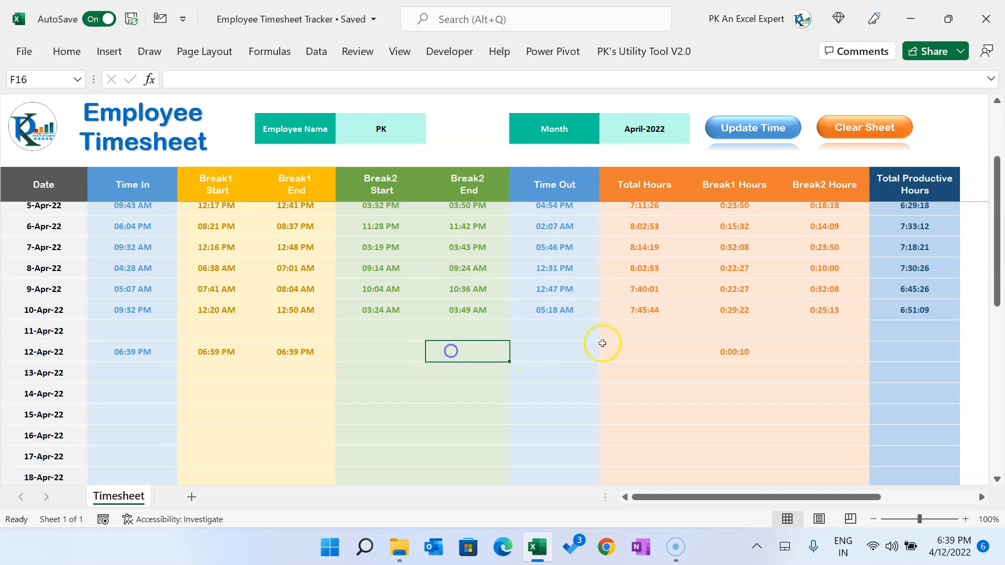
click(558, 341)
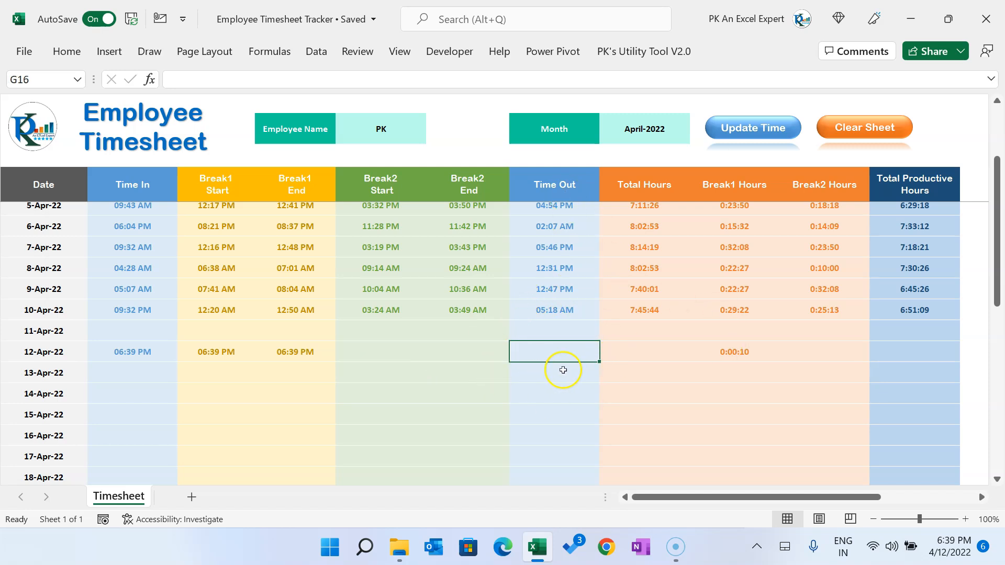
click(754, 128)
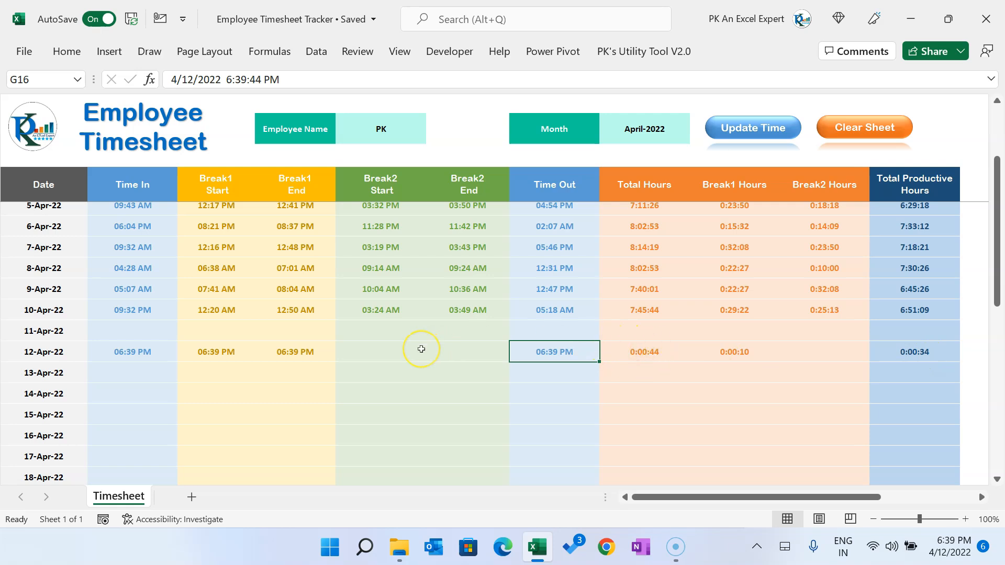
Inspect the Total row below the last date, including the formula that sums Total Hours.
scroll(504, 390, down, 7)
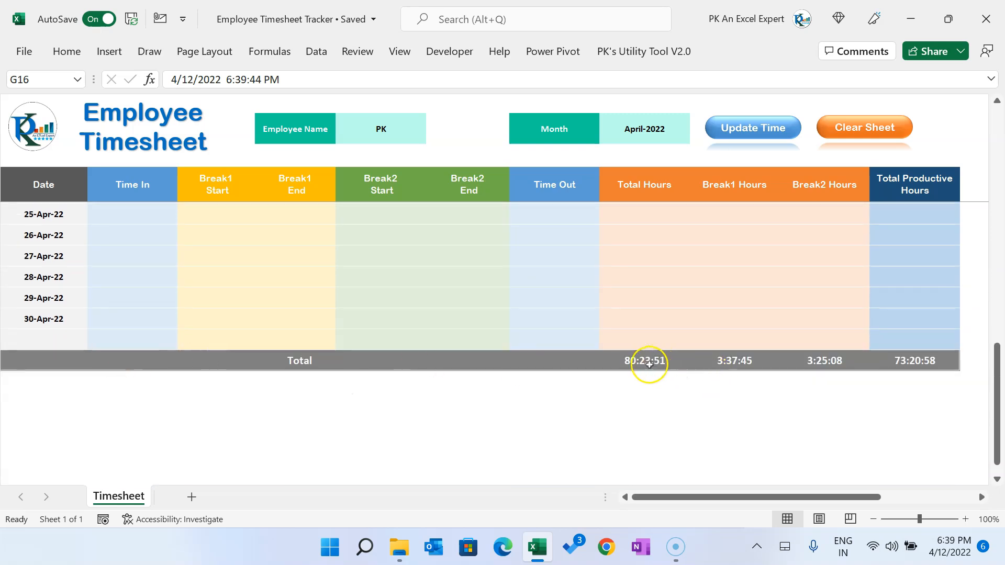
click(641, 364)
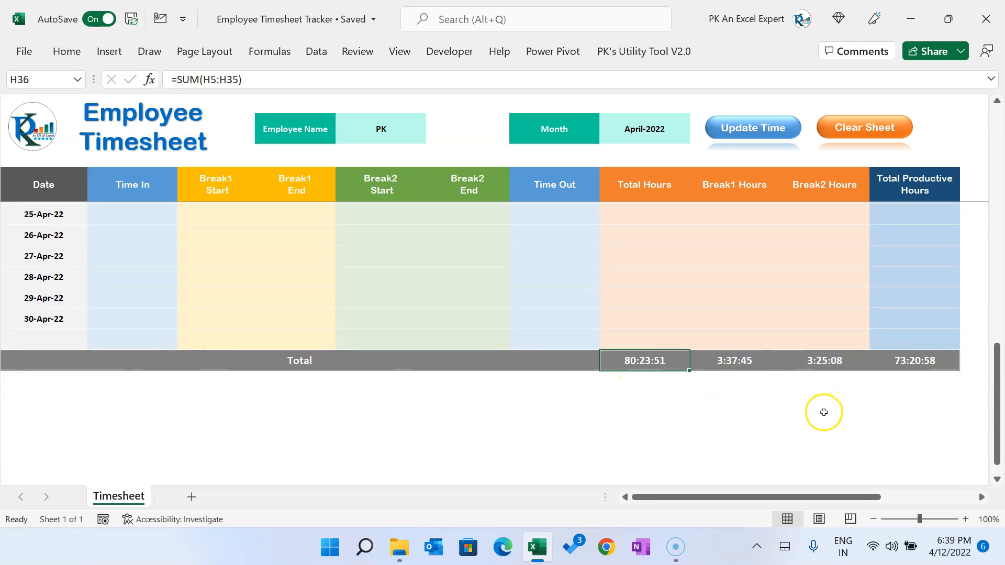
scroll(591, 417, up, 4)
scroll(591, 418, up, 4)
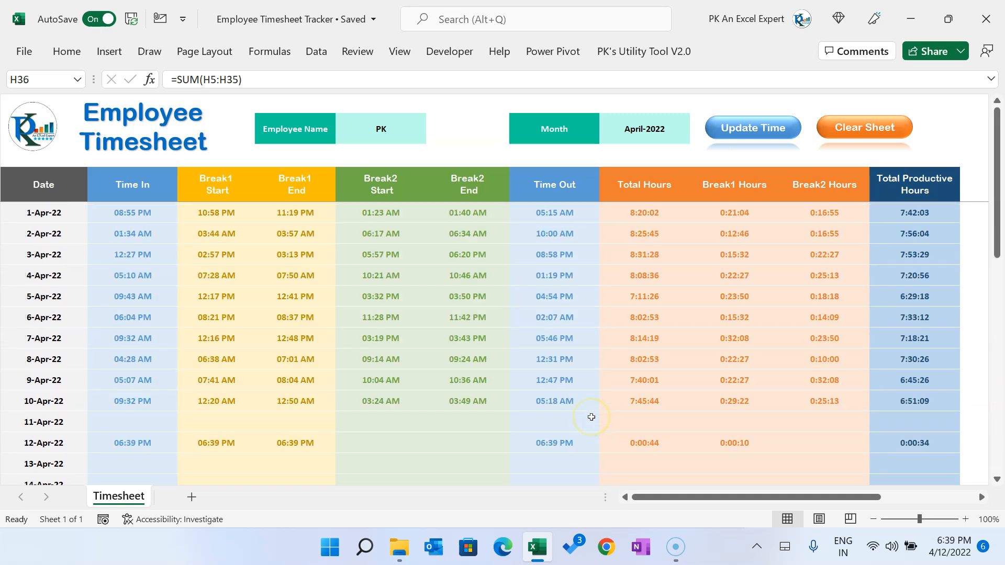
click(408, 183)
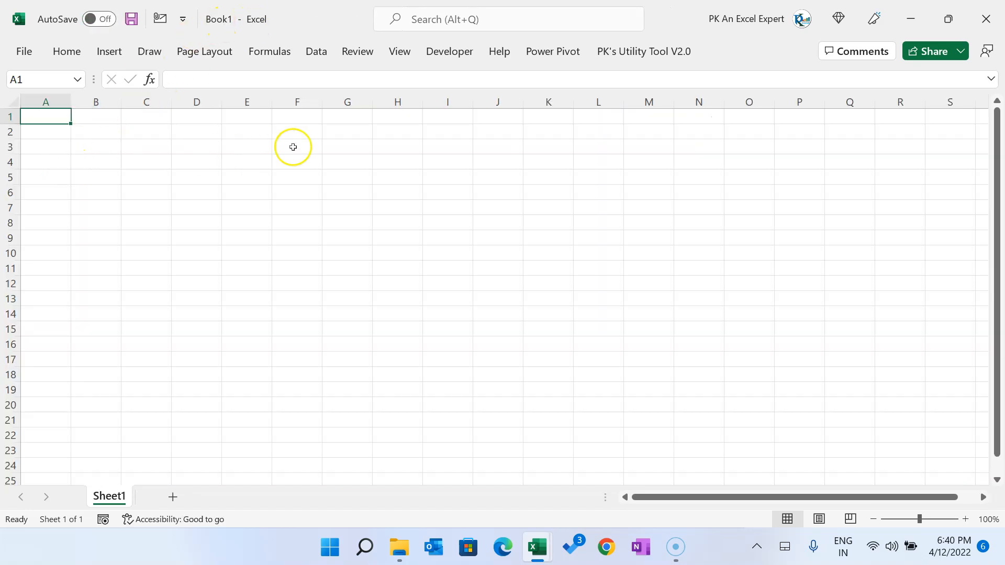
Start the header row in row 4 with Date in A4 and Time In in B4.
click(47, 162)
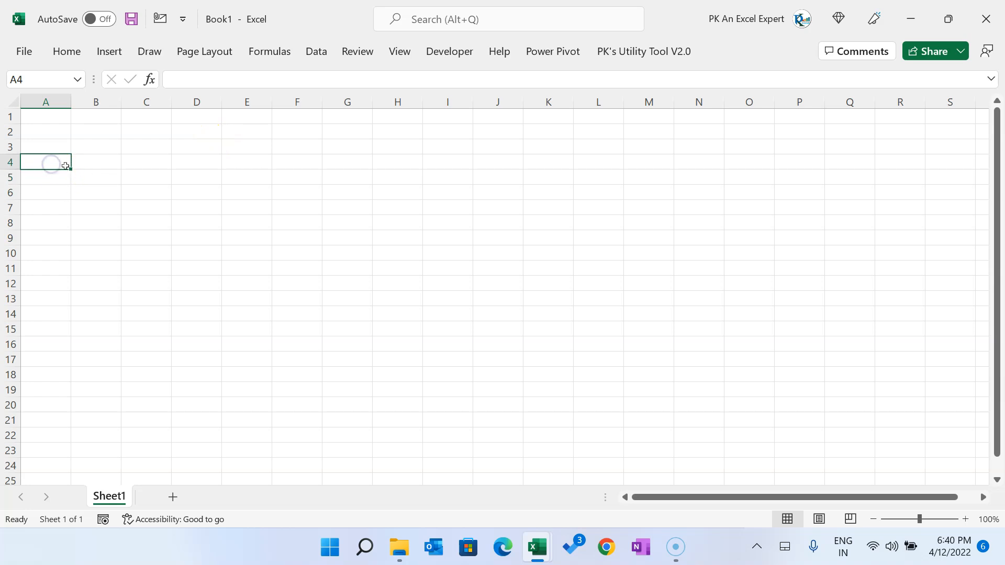
drag(43, 162, 623, 162)
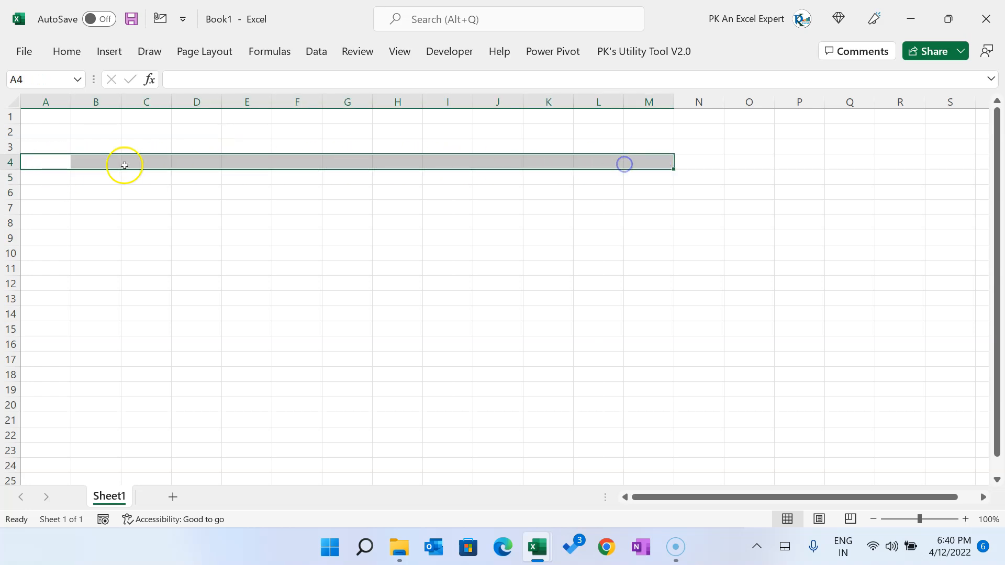
click(44, 163)
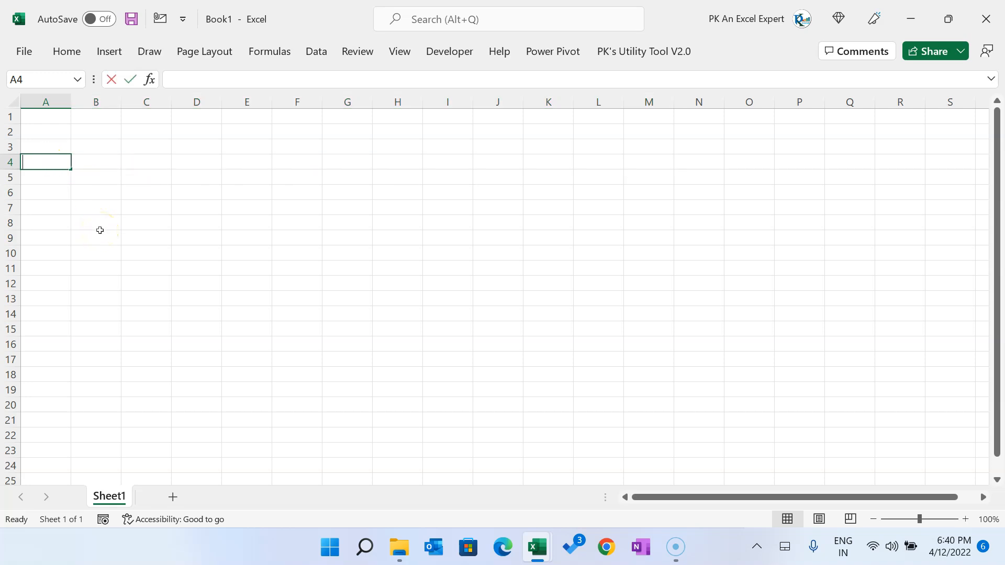
text(Date)
key(Tab)
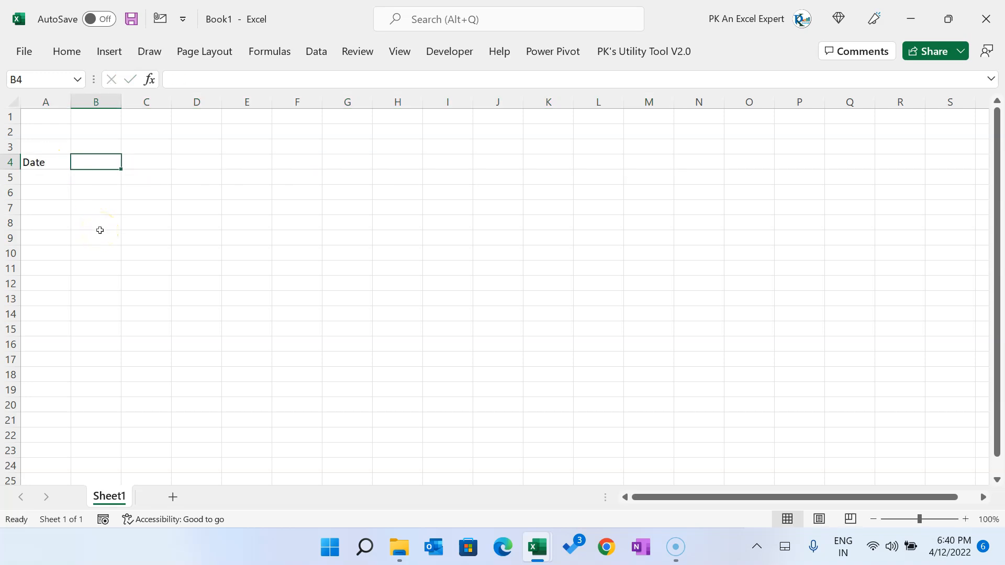
text(Time In)
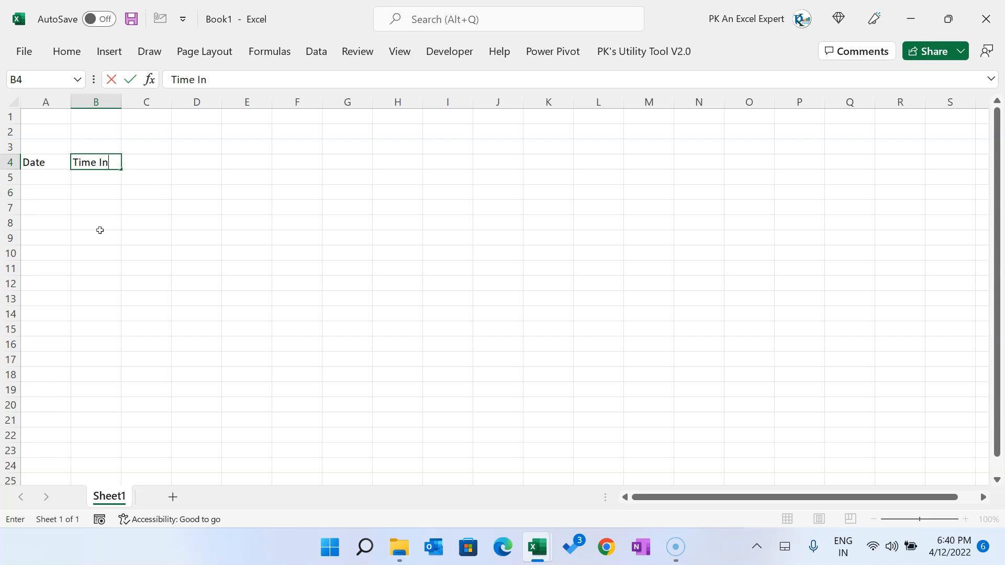
key(Tab)
Add the headers Break1 Start in C4 and Break1 End in D4.
text(B)
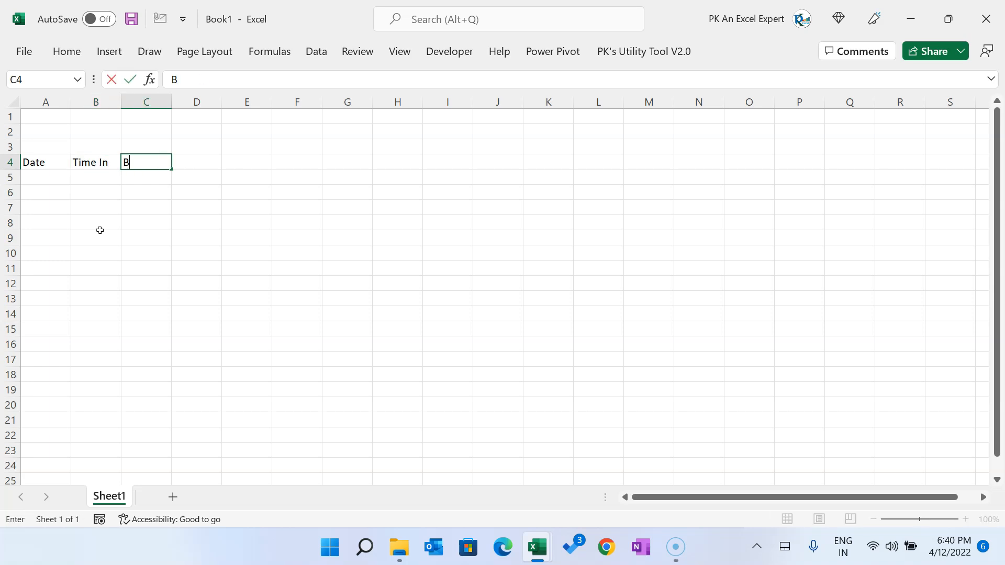
text(reak1 Start)
key(Tab)
text(Br)
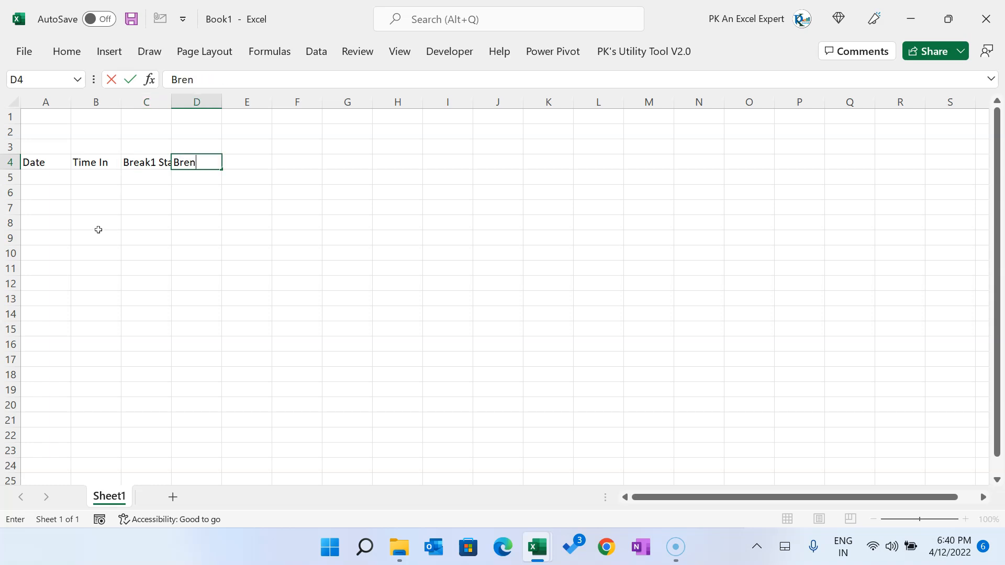
key(Tab)
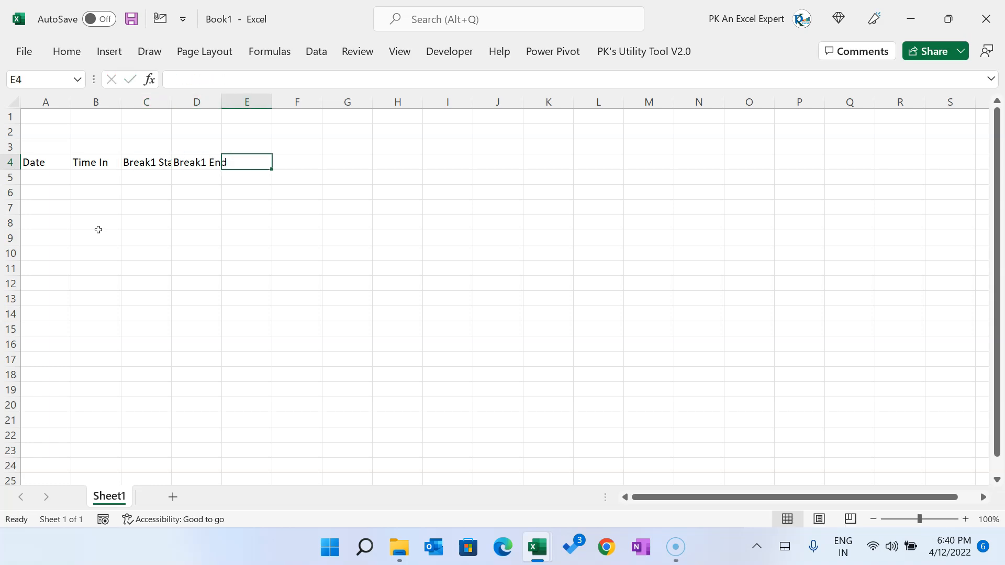
Copy the two Break1 headers into E4:F4 and change them to Break2 Start and Break2 End.
drag(140, 163, 174, 159)
key(ctrl+c)
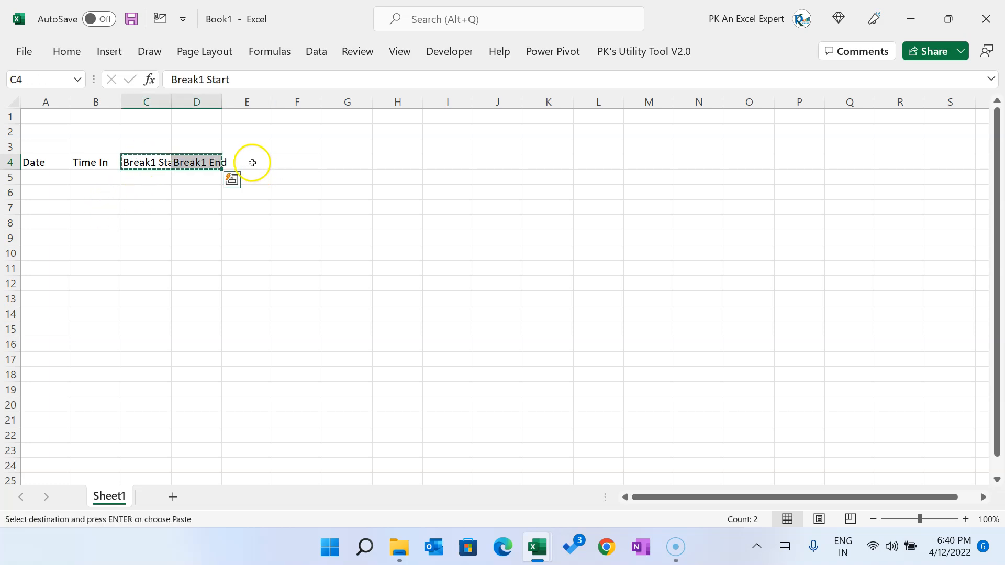
click(252, 162)
key(ctrl+v)
click(205, 78)
key(BackSpace)
text(2)
key(Tab)
click(204, 79)
key(BackSpace)
text(2)
key(Tab)
Widen columns B to F equally so the break headers fit in full.
drag(251, 162, 293, 162)
drag(97, 102, 349, 102)
click(446, 173)
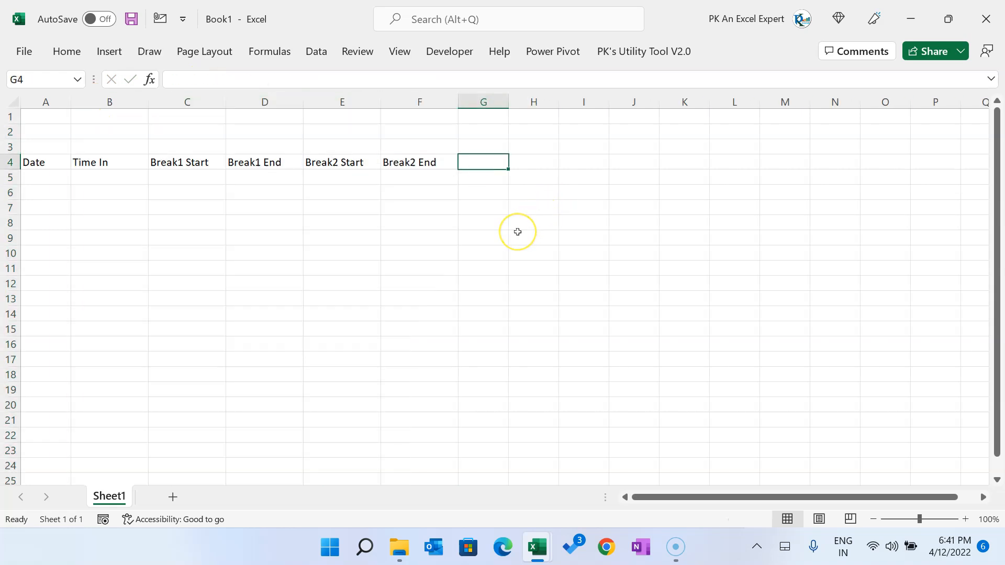
Add the header Time Out in G4, after Break2 End.
text(Time)
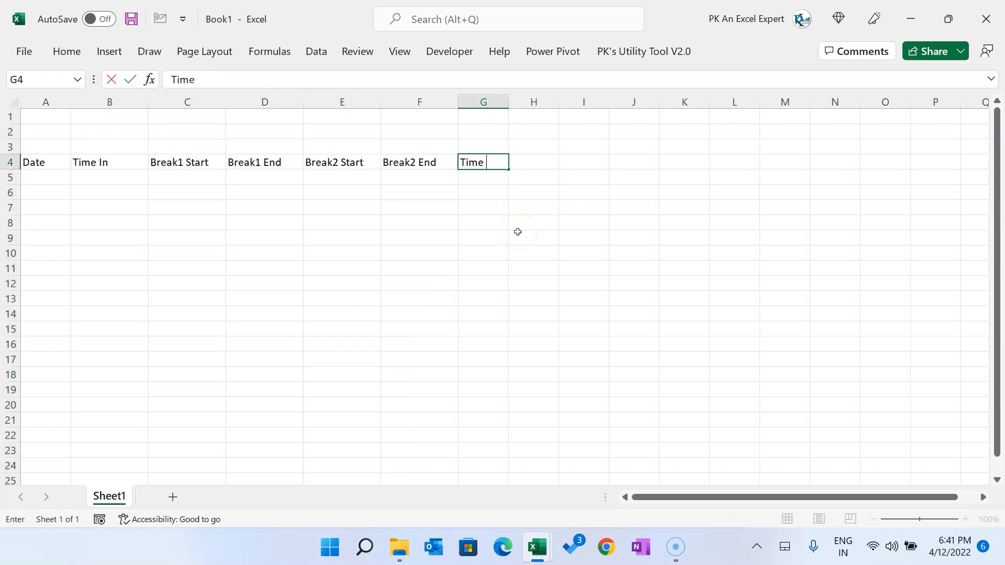
text( Out)
key(Return)
drag(103, 160, 492, 328)
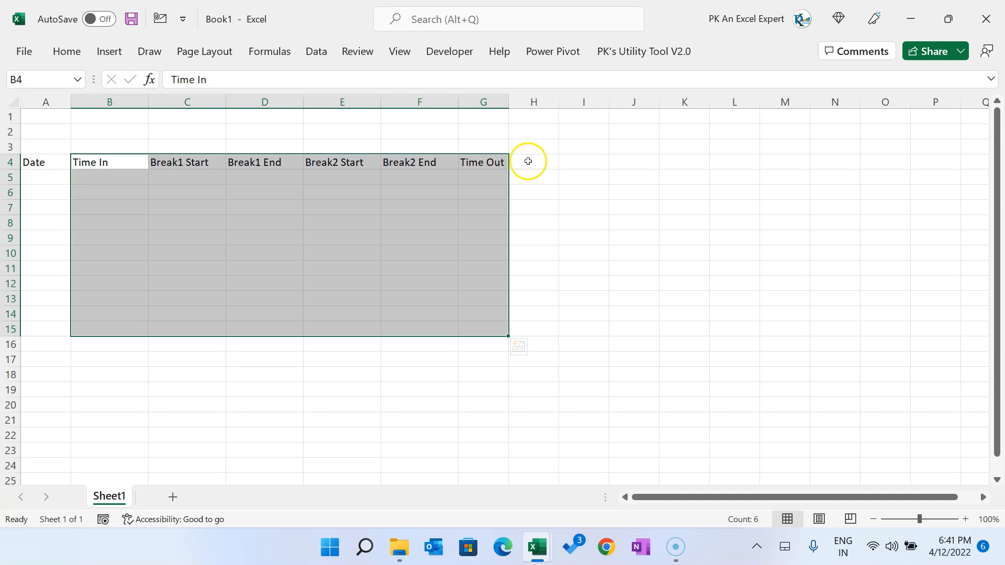
Add the headers Total Hours, Break1 Hours and Break2 Hours in H4:J4, with columns wide enough for the text.
click(528, 162)
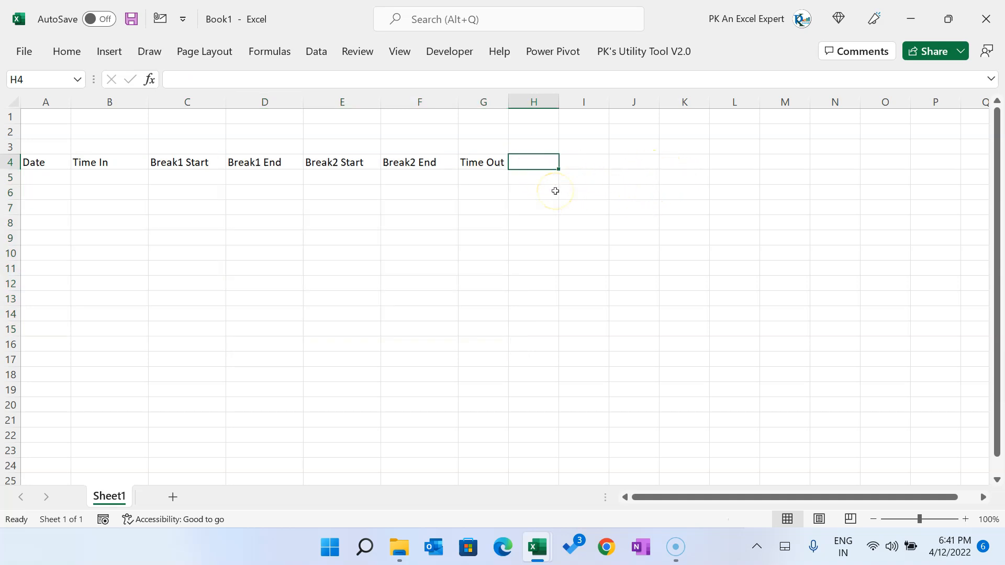
text(Total Hours)
key(Tab)
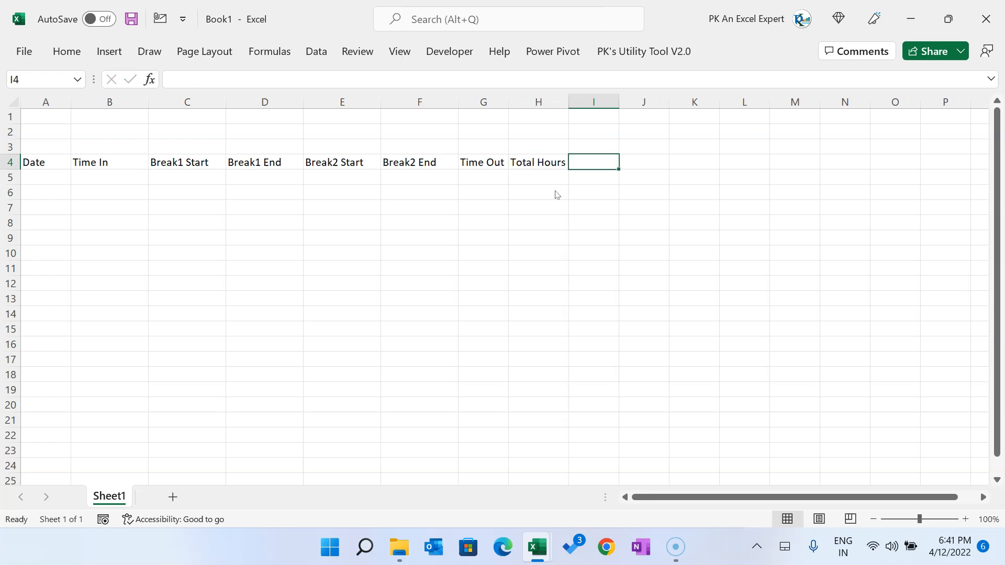
text(Break1 Hours)
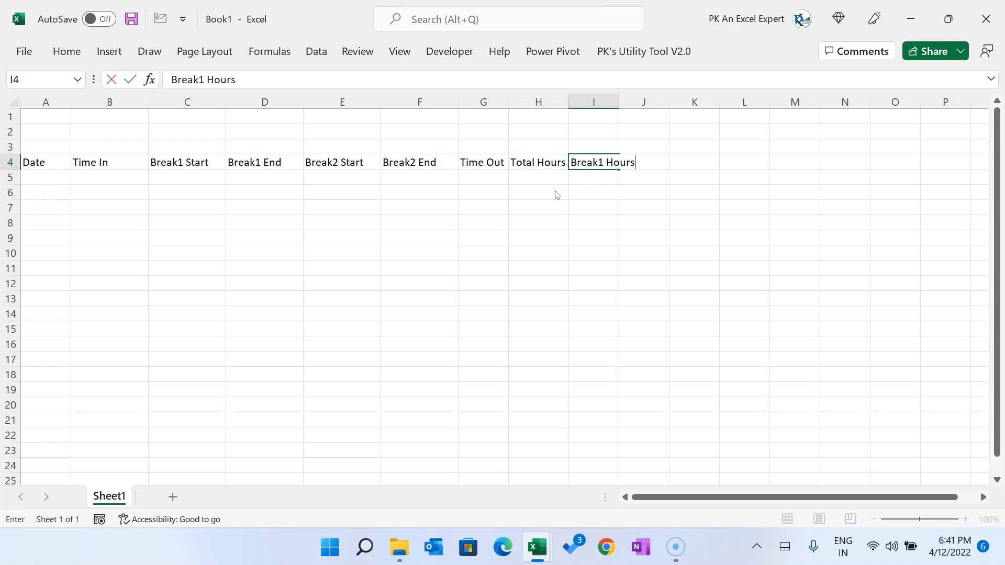
key(Tab)
text(Break2 Hours)
key(Tab)
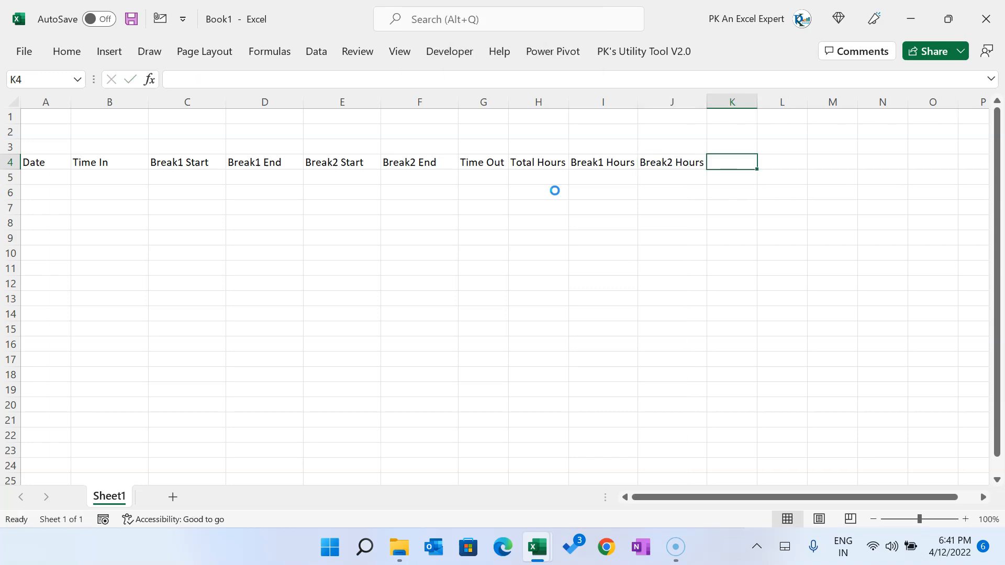
Add the header Total Productive Hours in K4 and fit the column width to it.
text(Total Productive Hours)
key(Left)
key(Left)
key(Left)
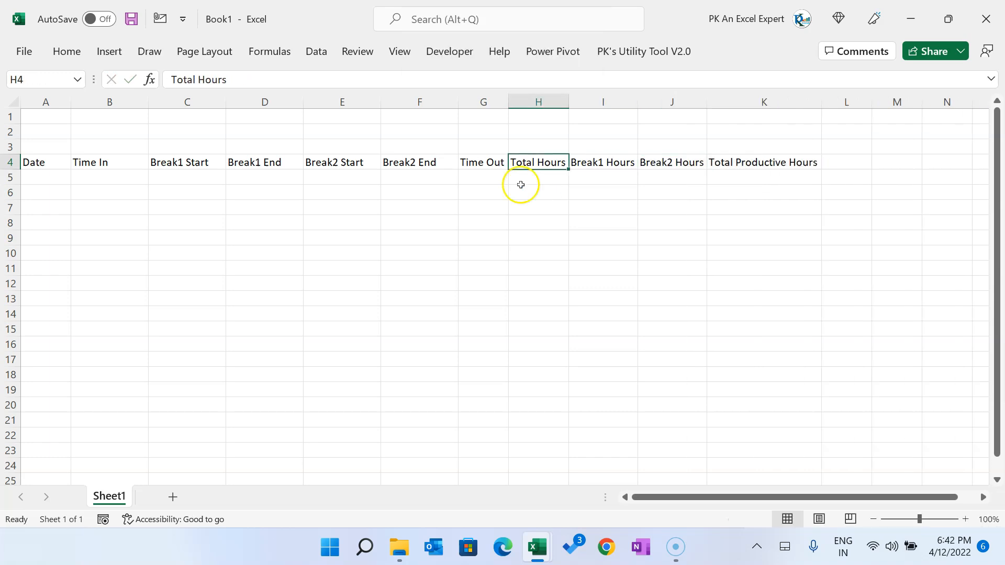
key(Left)
key(Left)
key(Left)
key(Left)
Add the label Emp Name in D2 and the label Moth in G2 above the header row.
click(256, 132)
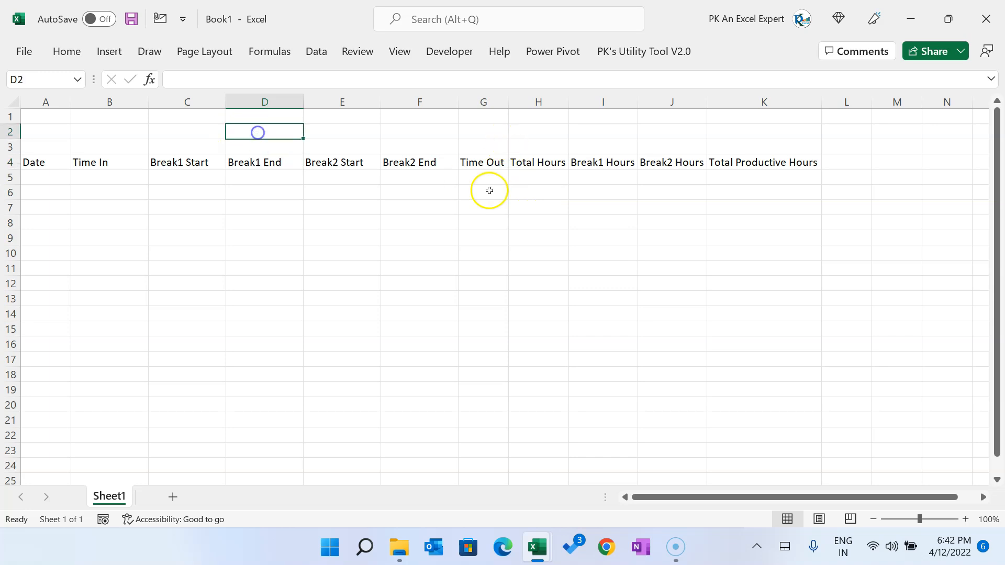
text(Emp Name)
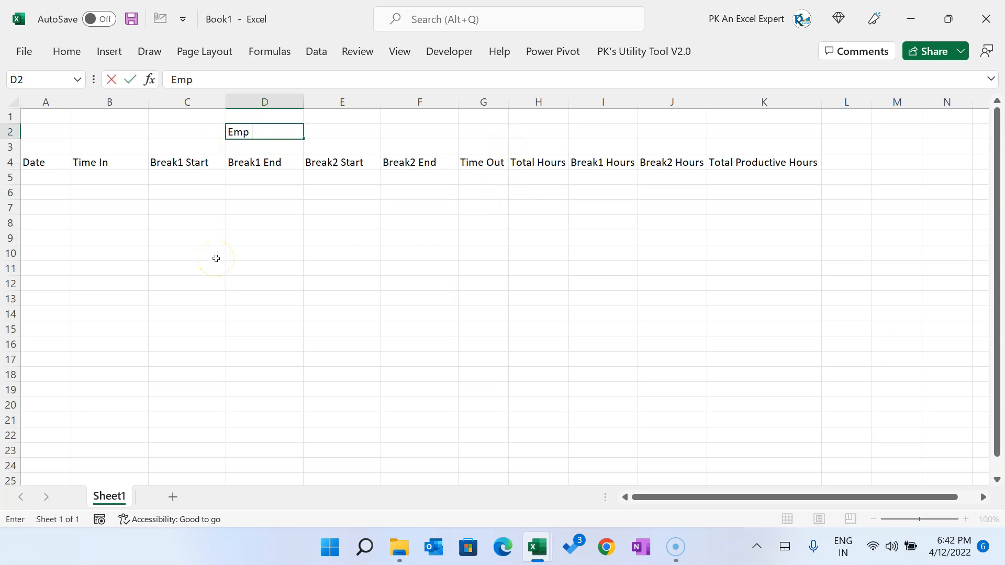
key(Tab)
key(Right)
key(Right)
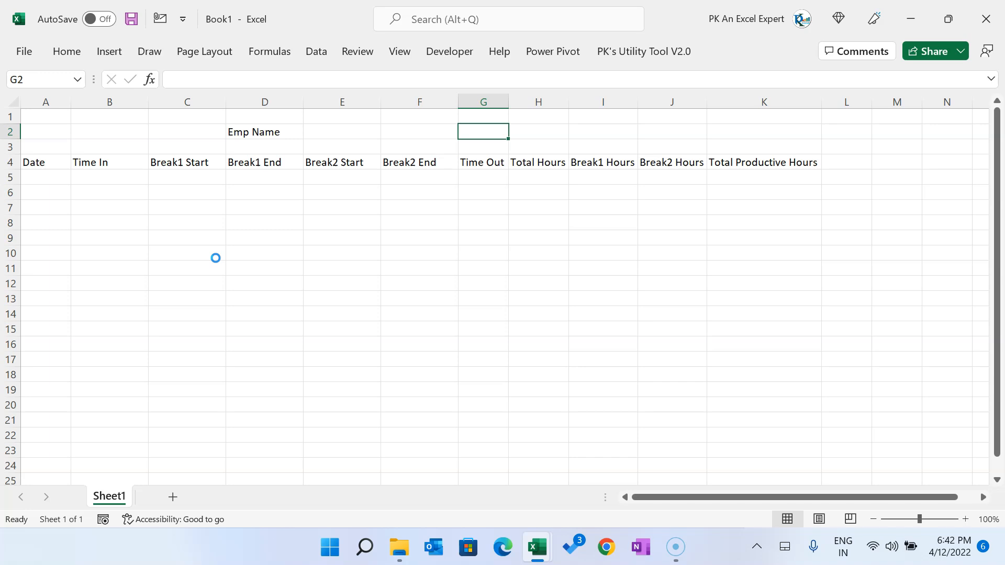
text(Mot)
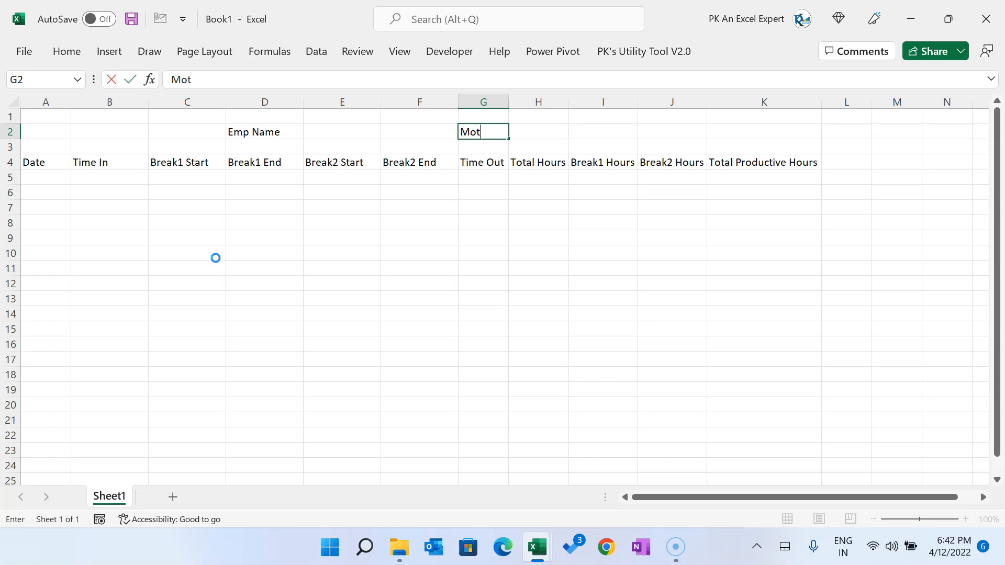
text(h)
key(Tab)
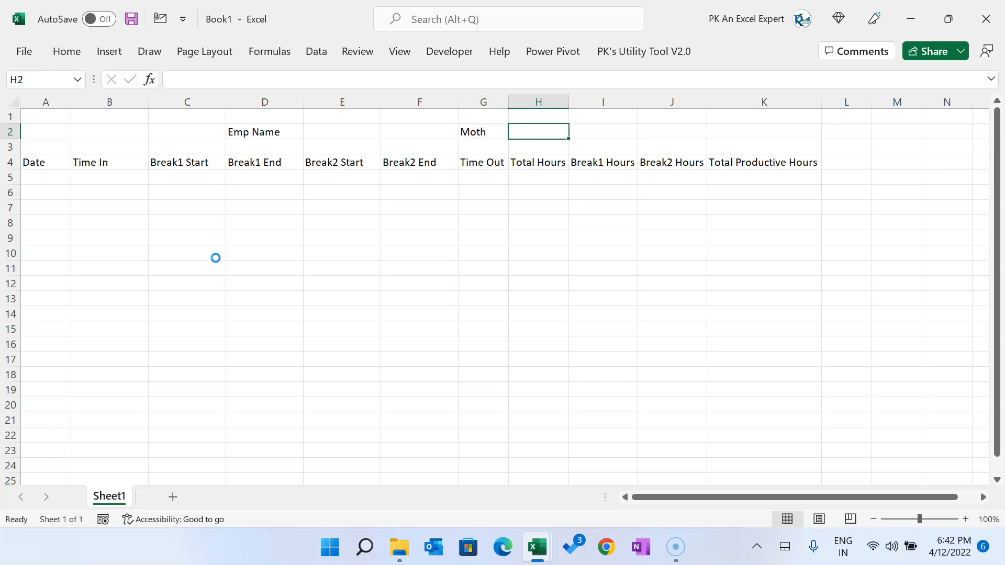
Enter 1 apr as the month's start date in H2.
text(1)
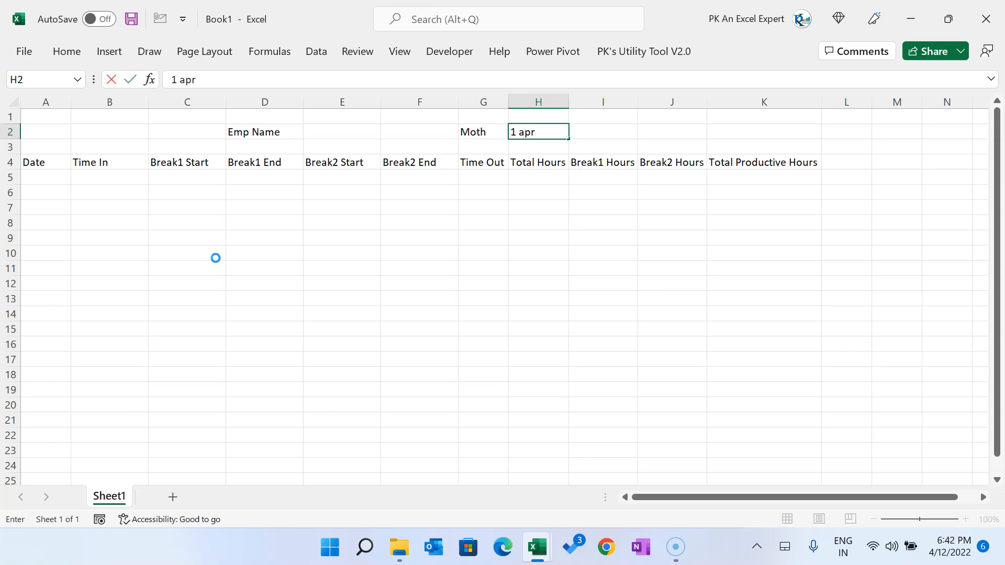
text( apr)
key(ctrl+Return)
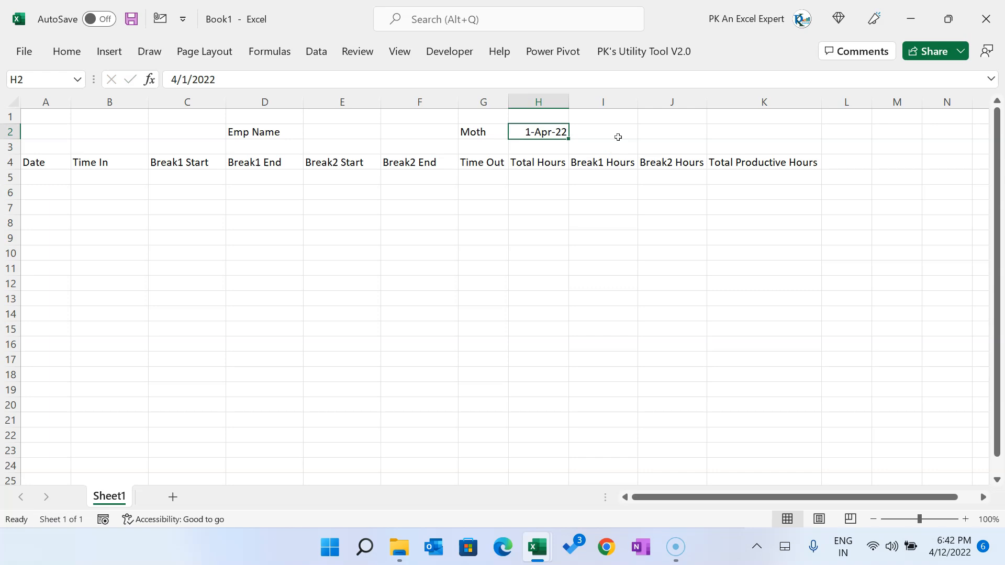
Apply the custom number format mmmm-yyyy to the date in H2.
right_click(547, 133)
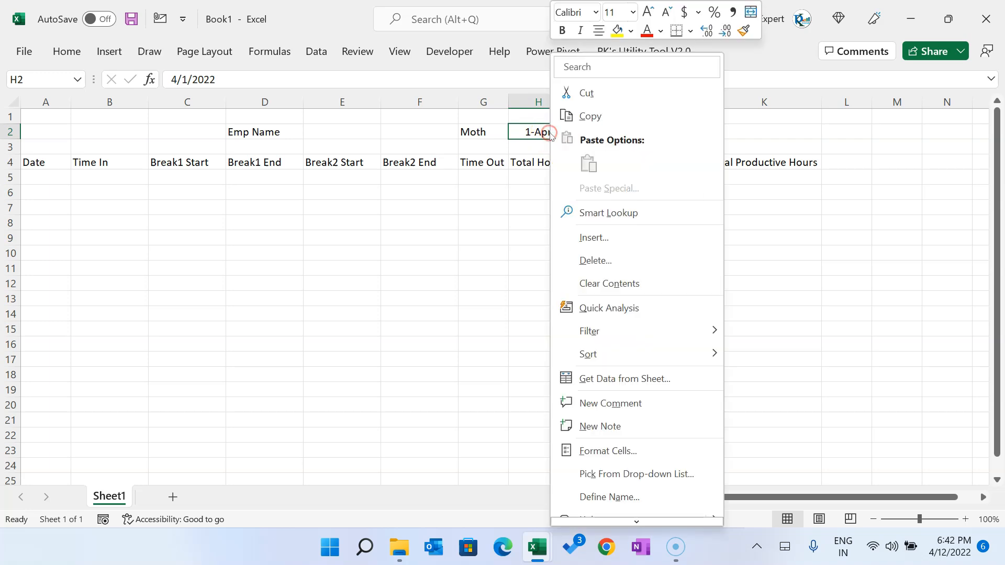
click(628, 449)
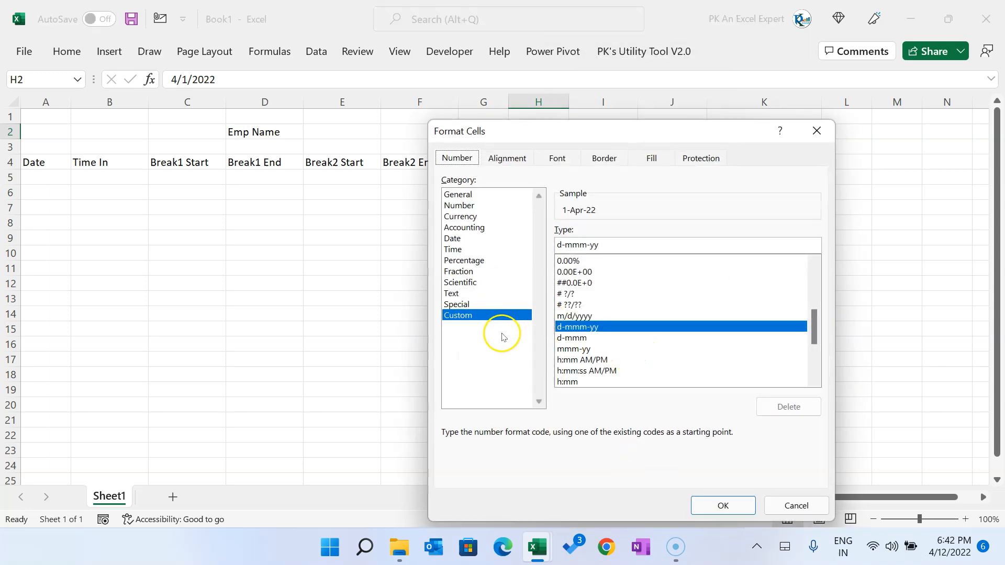
drag(564, 246, 539, 247)
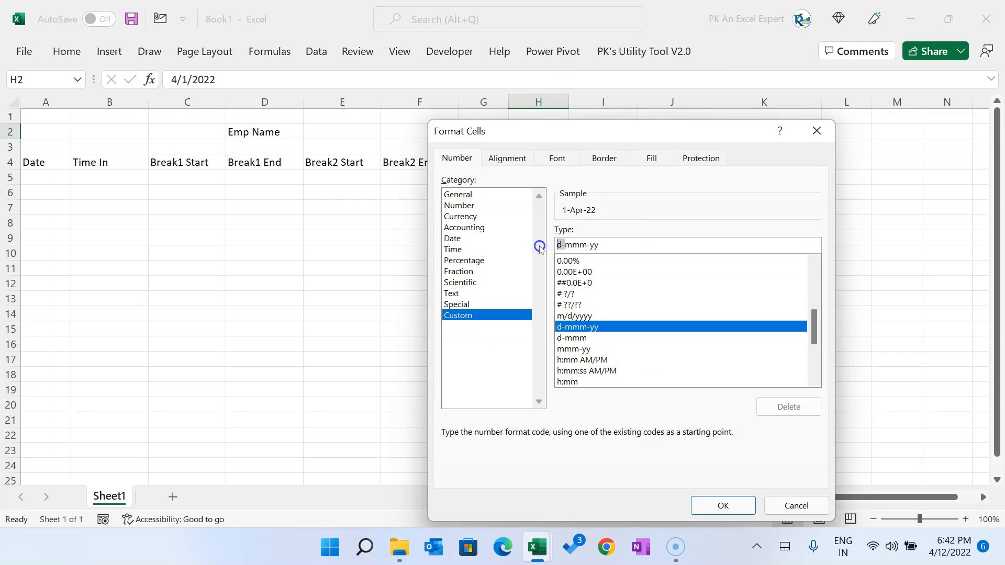
key(BackSpace)
click(616, 245)
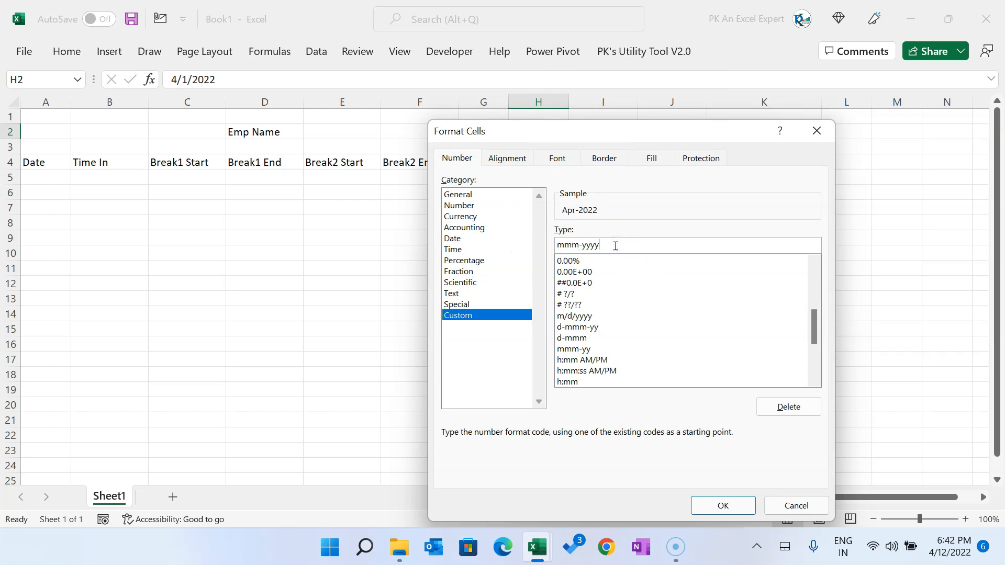
click(568, 245)
text(m)
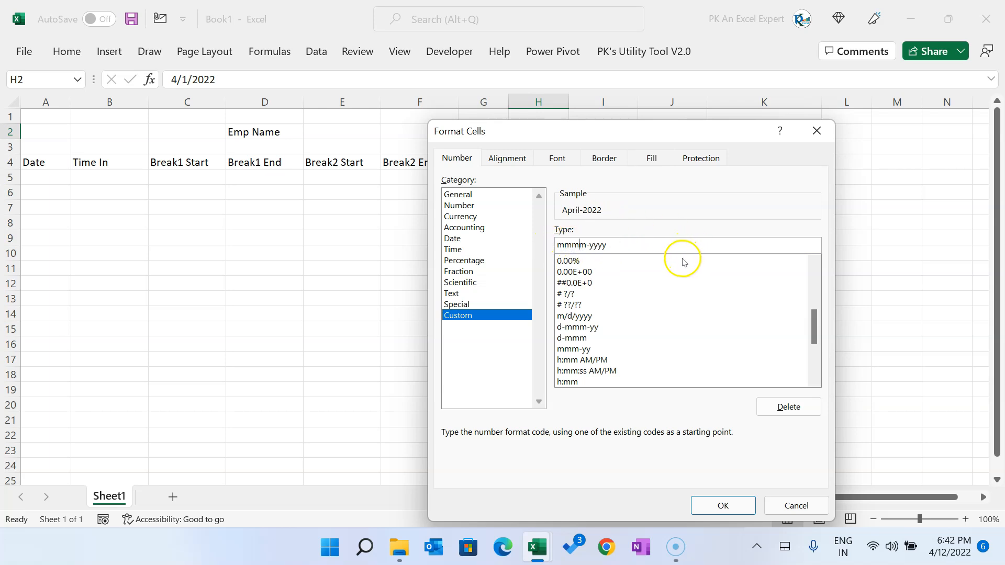
click(731, 500)
click(576, 269)
click(534, 134)
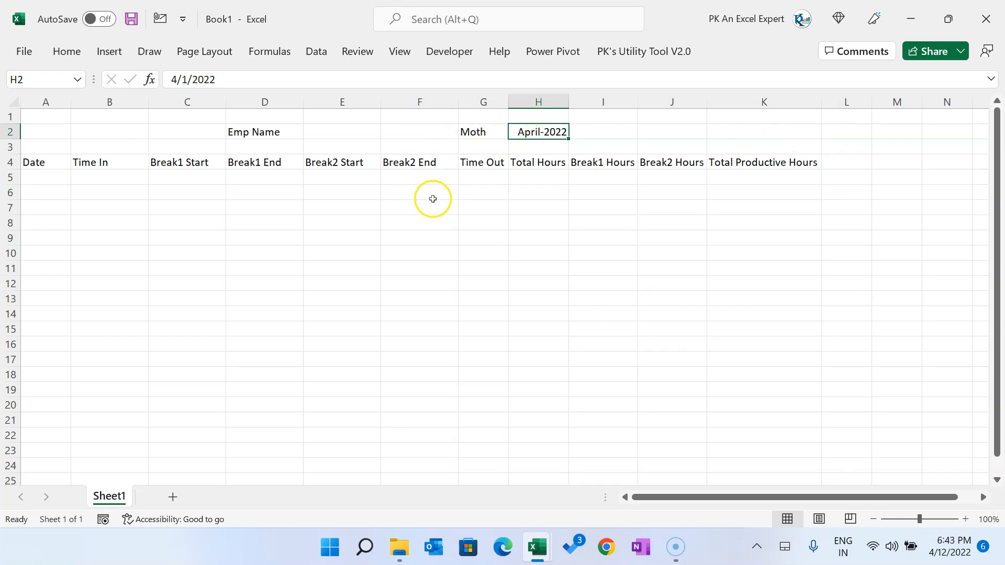
Link the first date cell A5 to the month cell with the formula =H2.
click(433, 207)
click(43, 179)
text(=)
key(Right)
key(Right)
key(Right)
key(Right)
key(Right)
key(Right)
key(Right)
key(Up)
key(Up)
key(Up)
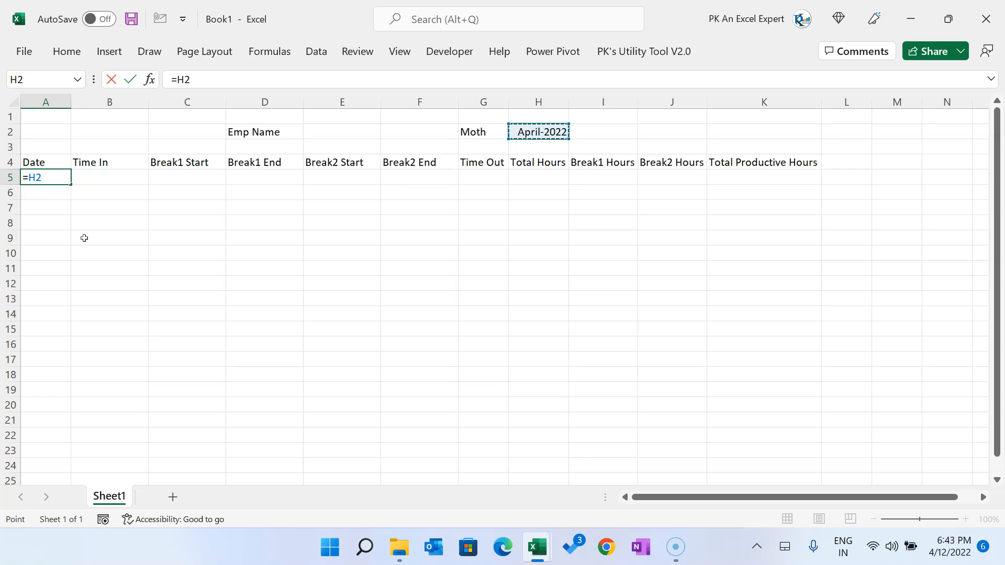
key(Return)
Format the date in A5 to show day, short month and two-digit year, as in 1-Apr-22.
key(Up)
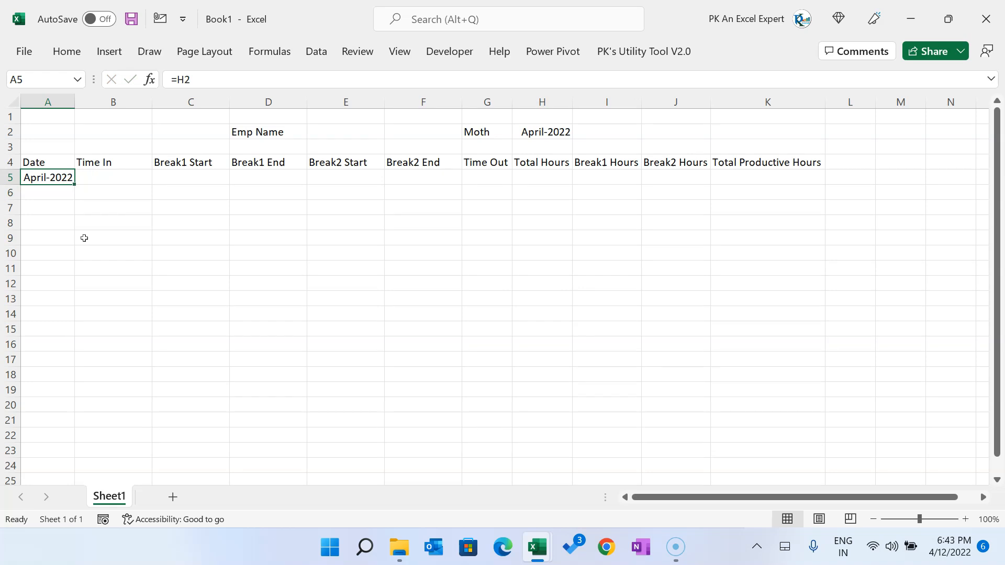
key(Down)
key(Up)
Enter the formula =A5+1 in A6 for the second date.
key(Down)
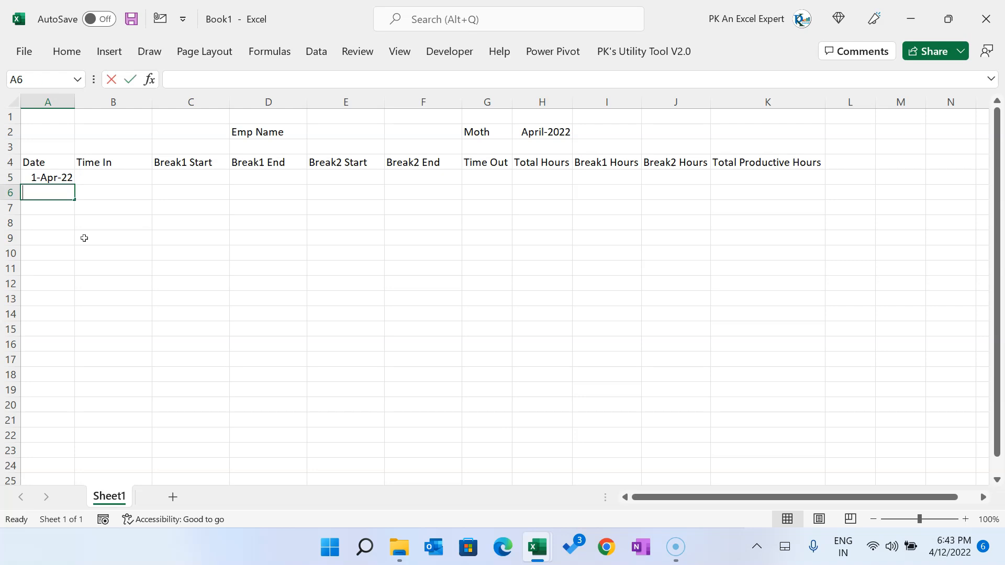
text(=)
key(Up)
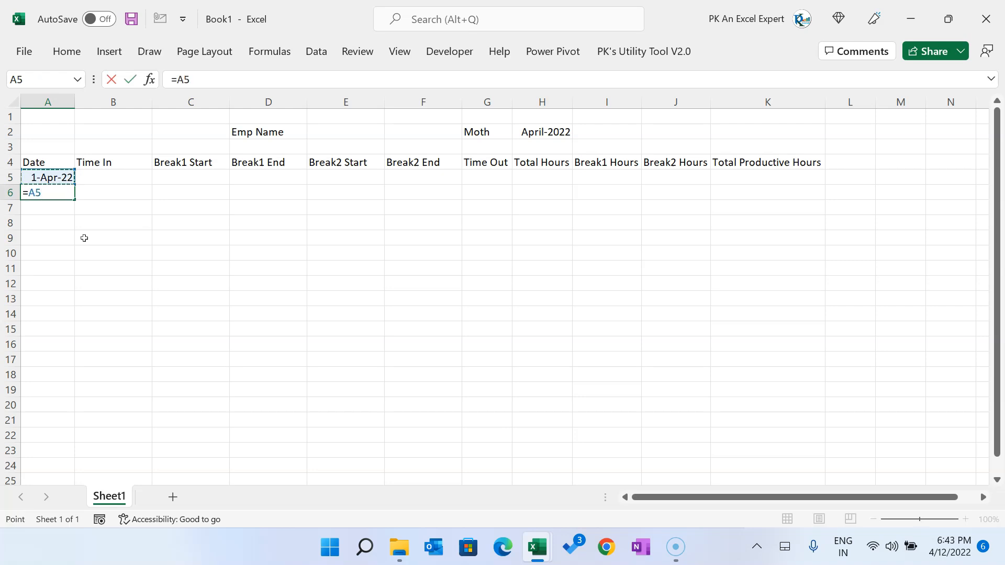
key(ctrl+Return)
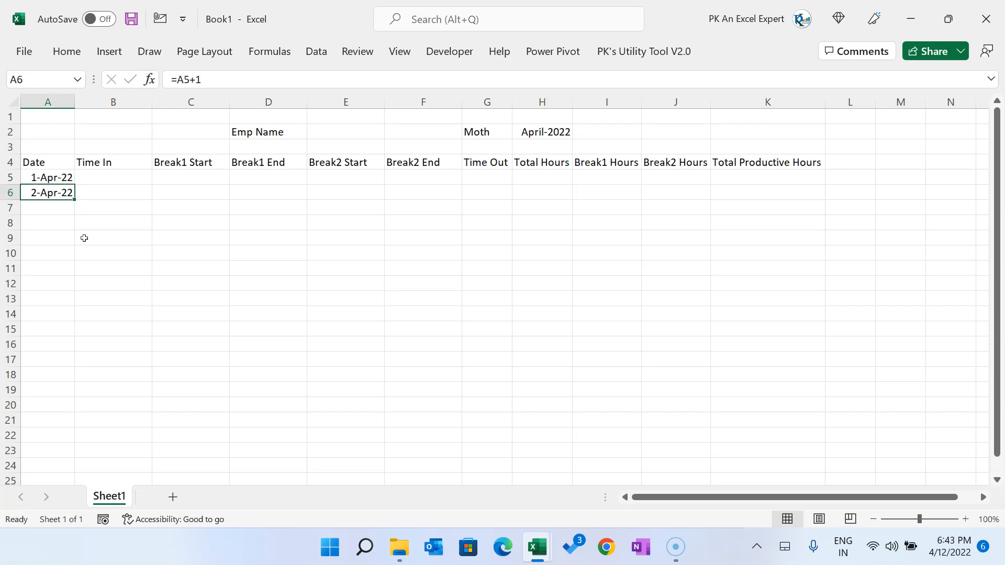
Fill the date formula from A6 down through A35.
drag(74, 199, 71, 438)
scroll(72, 367, down, 4)
drag(74, 261, 70, 315)
drag(74, 322, 70, 362)
click(45, 364)
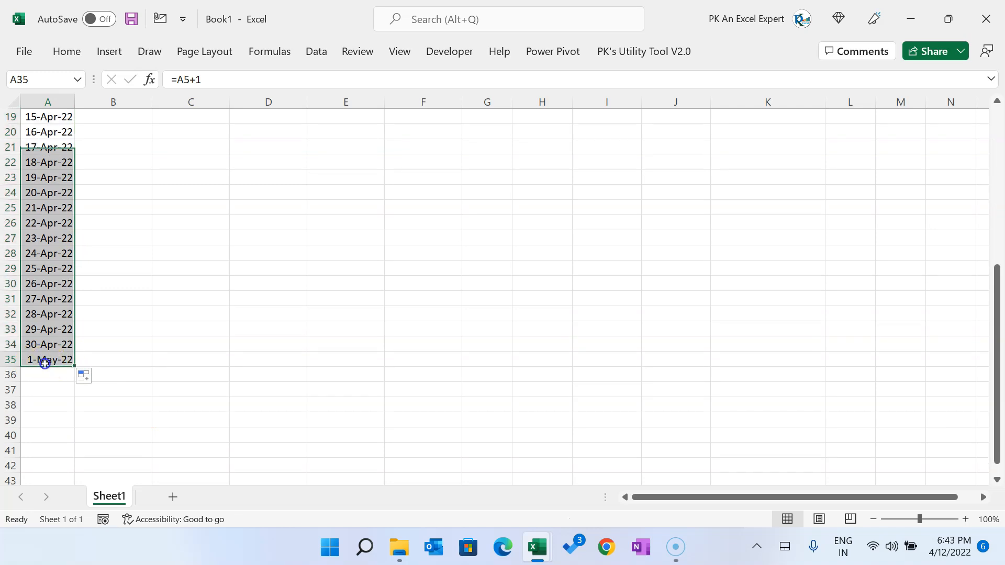
scroll(271, 377, up, 6)
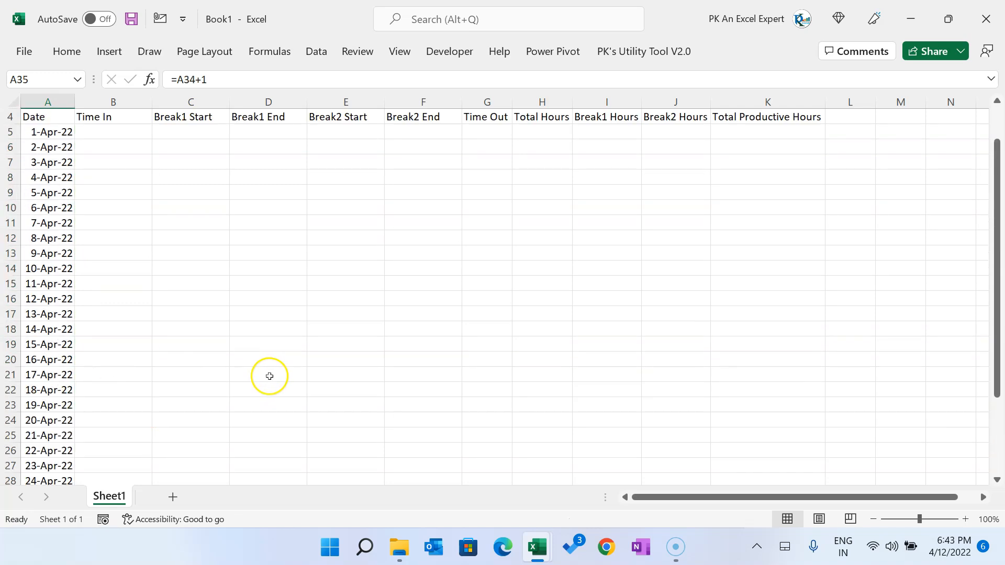
Set the month in H2 to 1aug and review the dates down to the last row of the Date column.
click(541, 131)
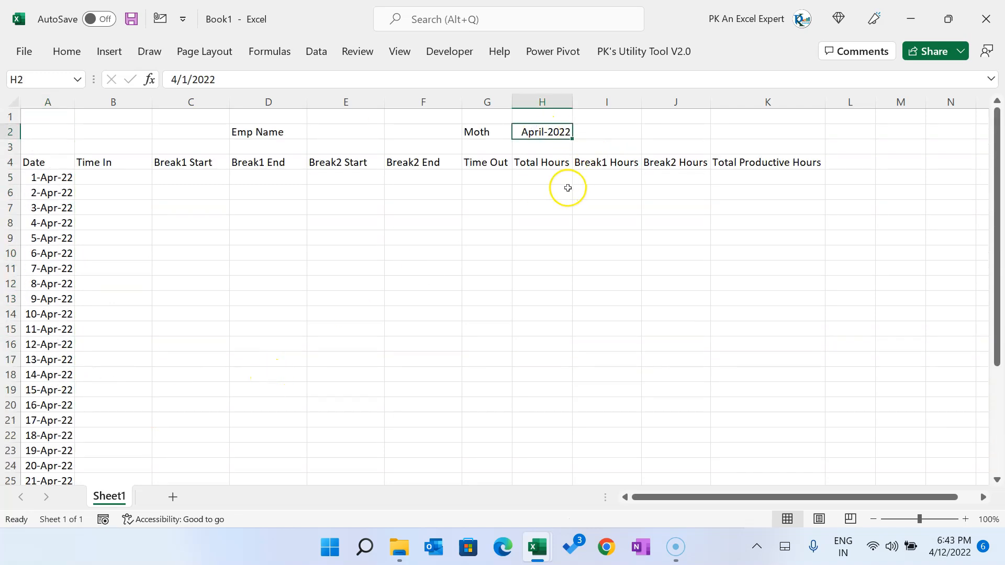
text(1aug)
key(Return)
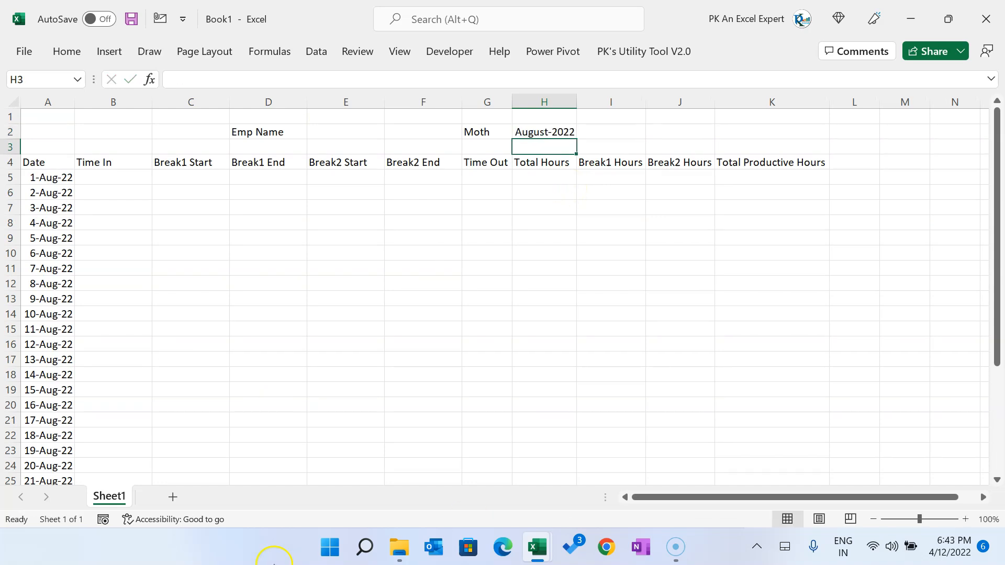
click(40, 253)
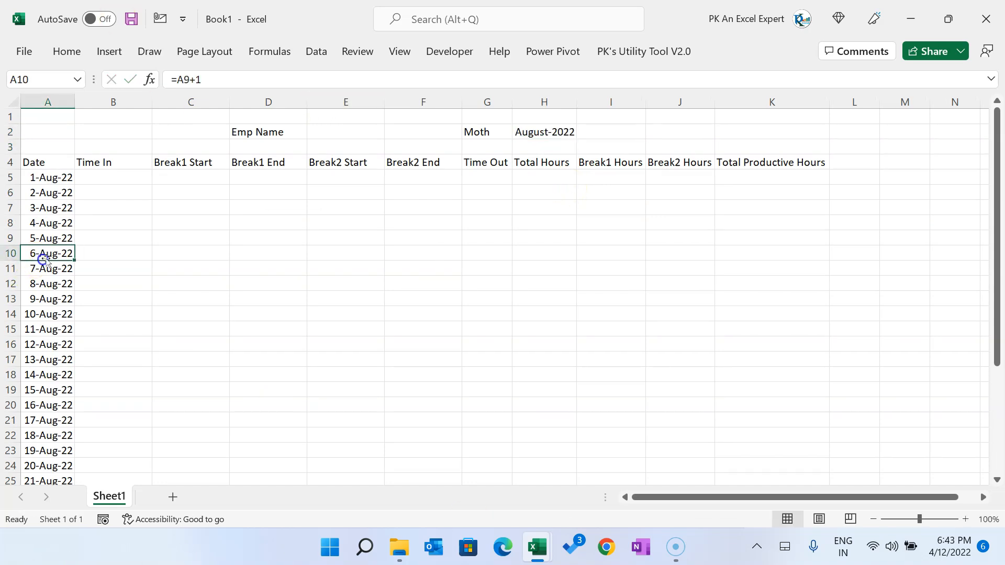
scroll(120, 253, down, 6)
click(51, 358)
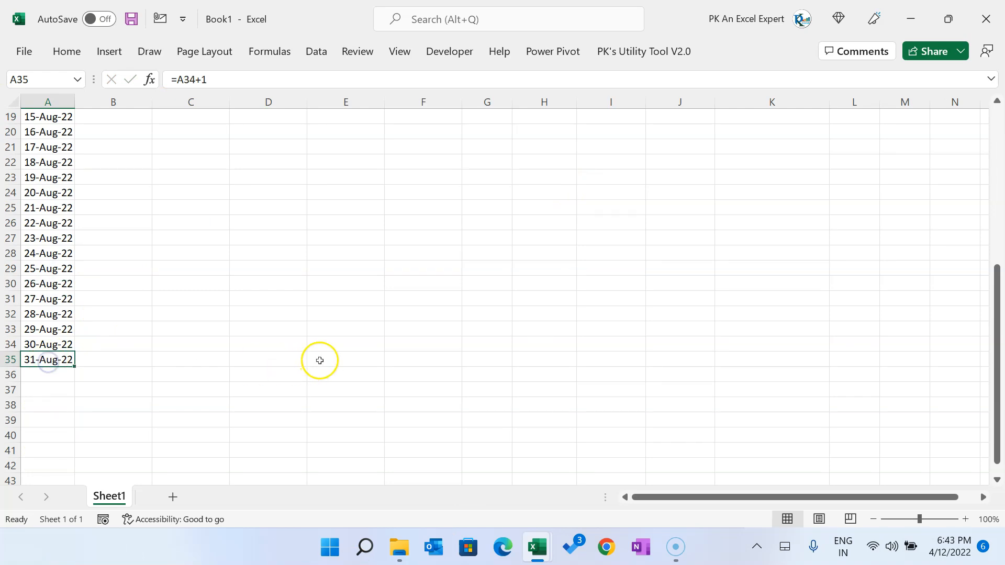
scroll(322, 356, up, 6)
Set the month in H2 to 1feb and check the last three dates in A33:A35.
click(555, 131)
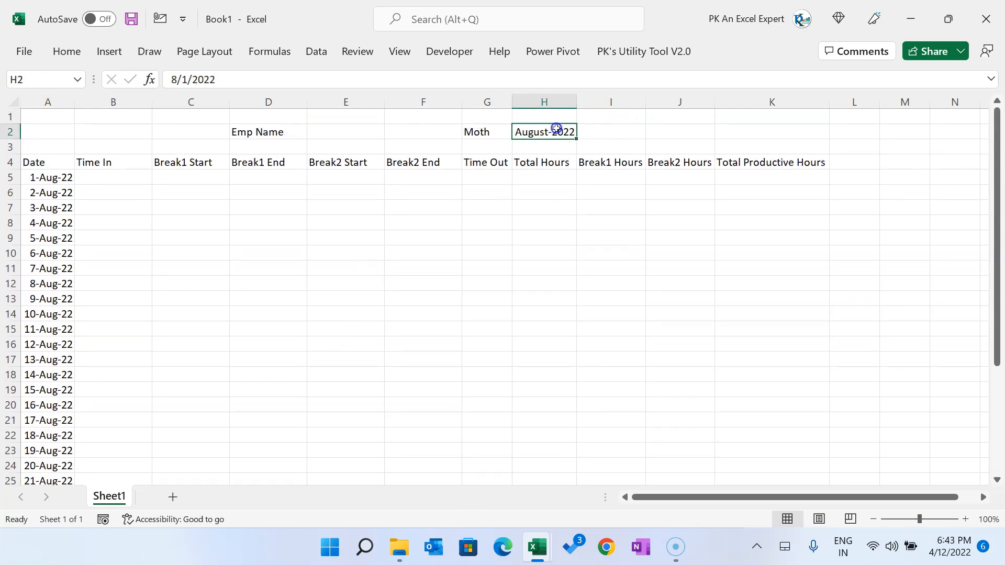
text(1feb)
key(Return)
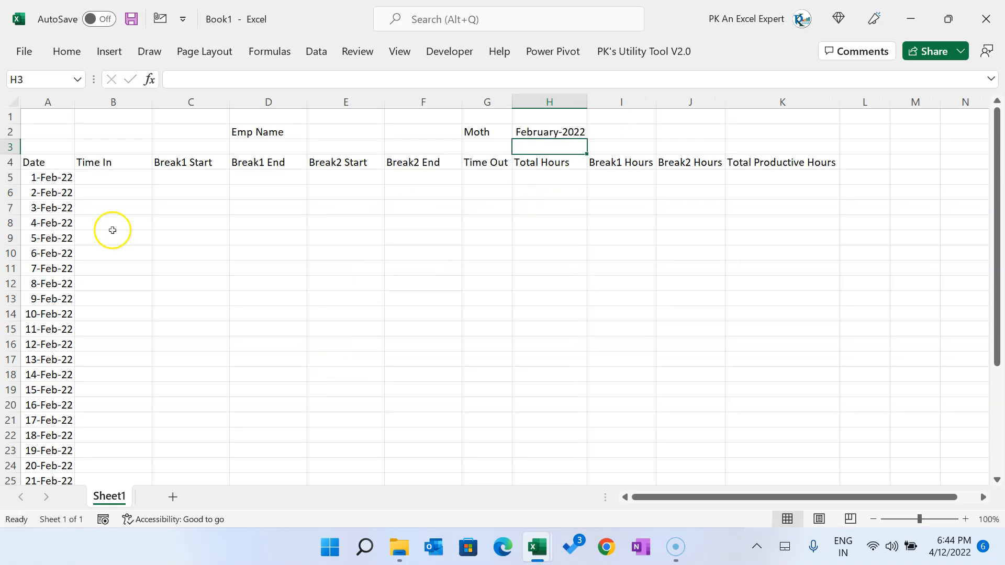
click(45, 282)
scroll(52, 283, down, 6)
drag(55, 329, 55, 360)
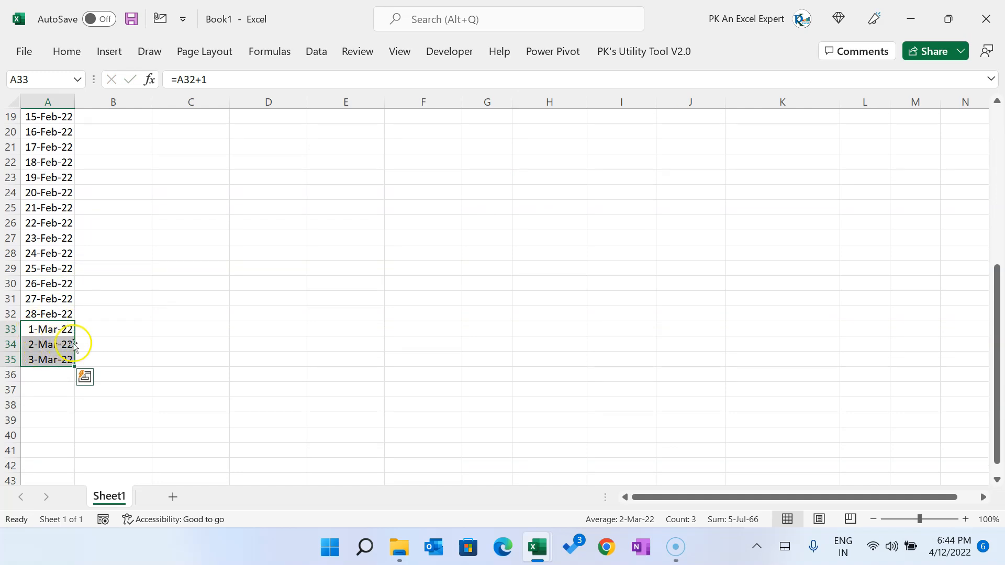
Widen the Date column A slightly.
drag(74, 102, 80, 102)
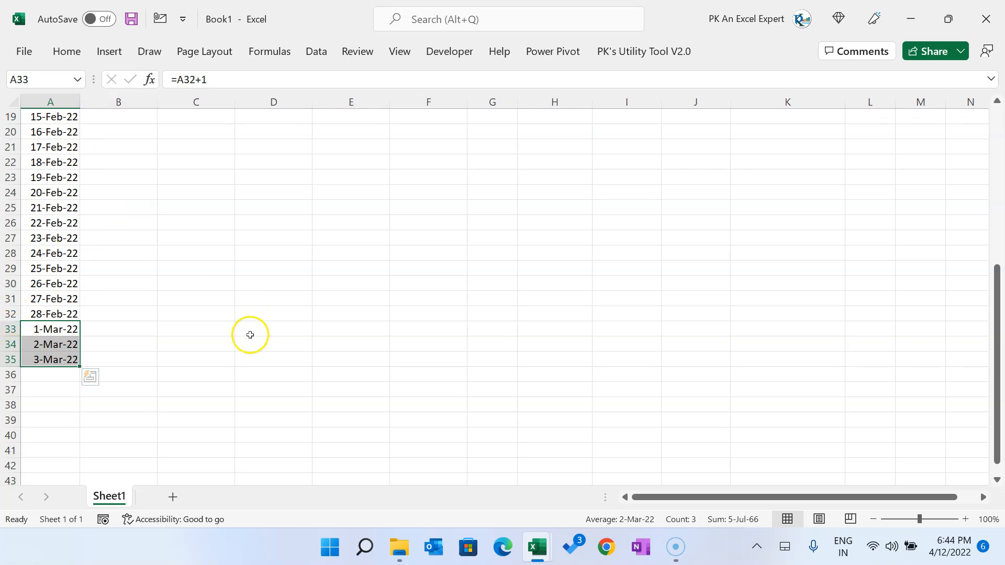
click(60, 331)
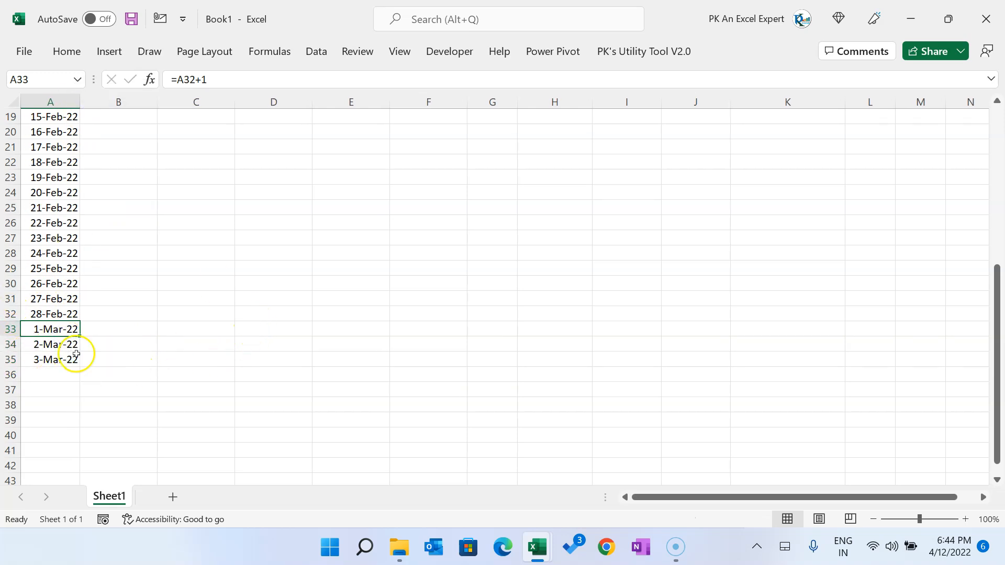
Begin a replacement formula in A6 that tests for the month end: =IF(A5+1>EOMONTH($H$2,0).
scroll(77, 350, up, 6)
click(58, 179)
click(62, 198)
text(=IF()
key(Up)
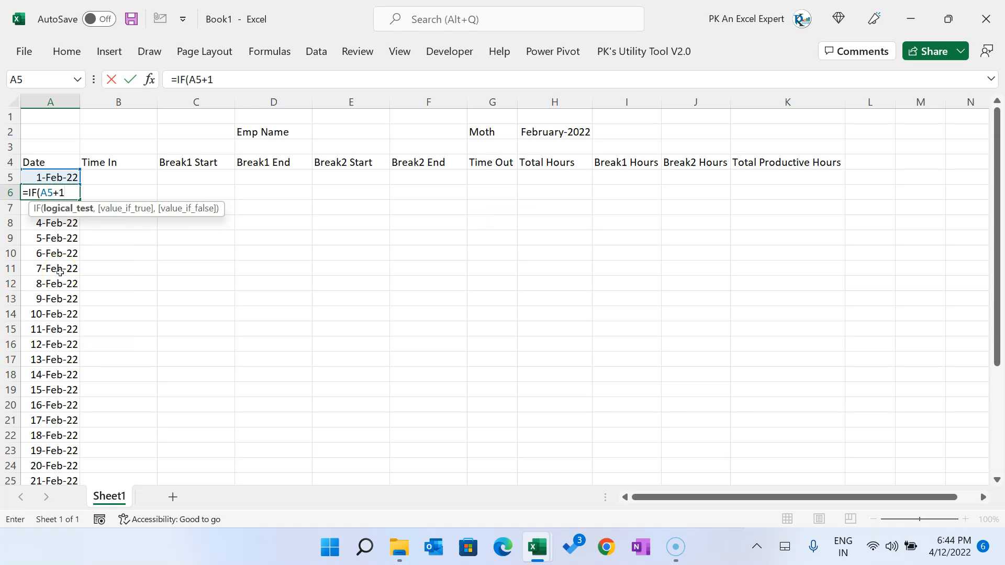
text(+1>)
text(eo)
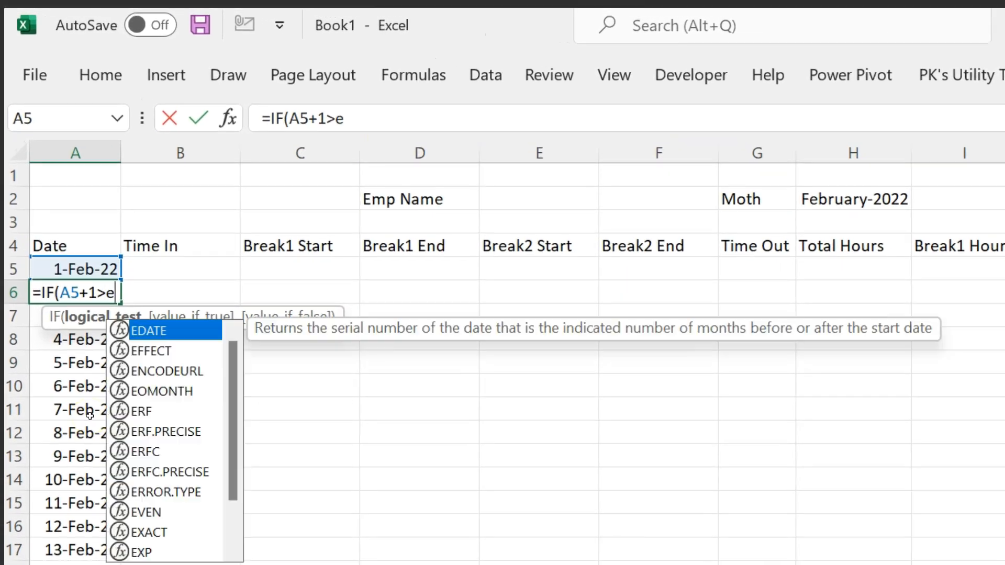
key(Tab)
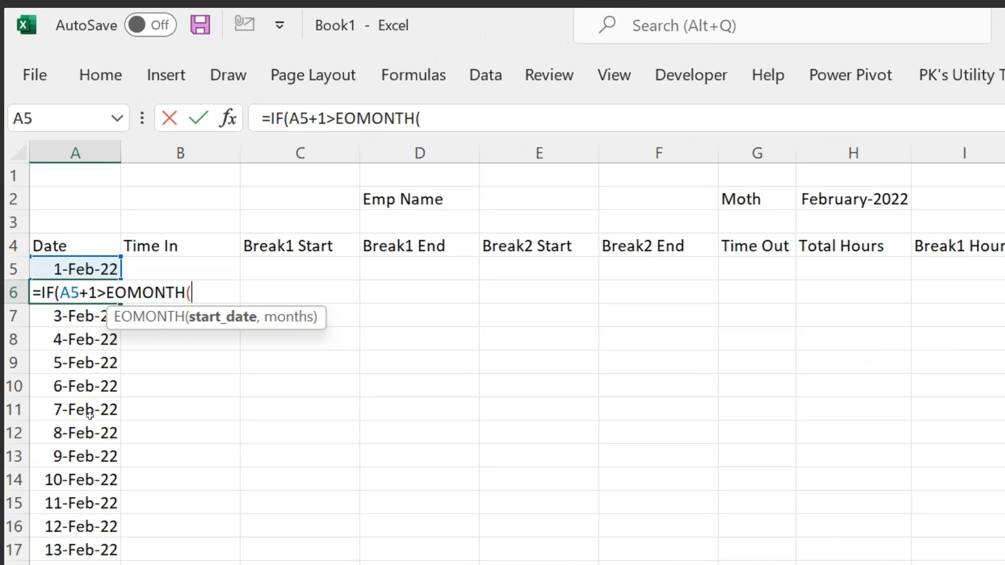
click(872, 199)
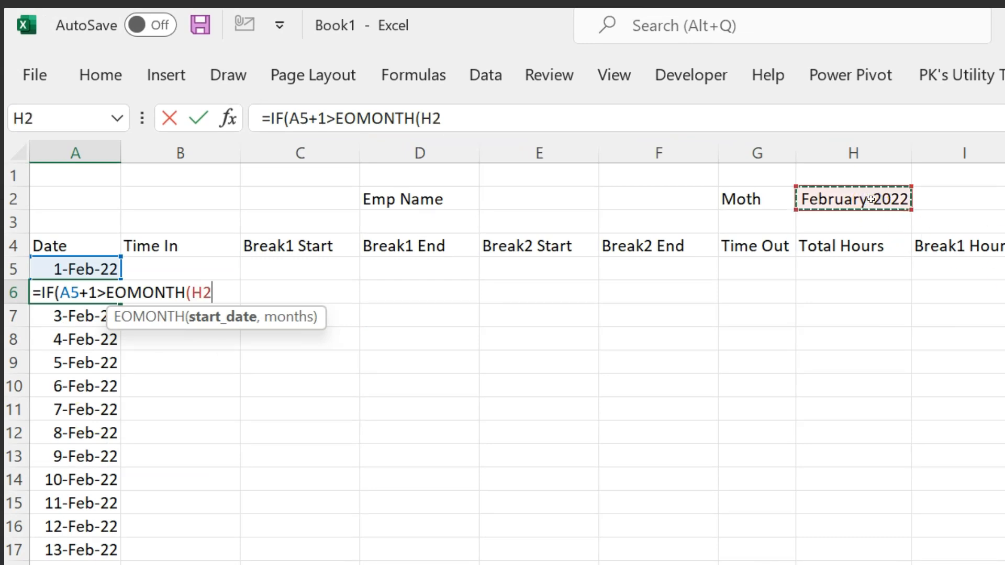
key(F4)
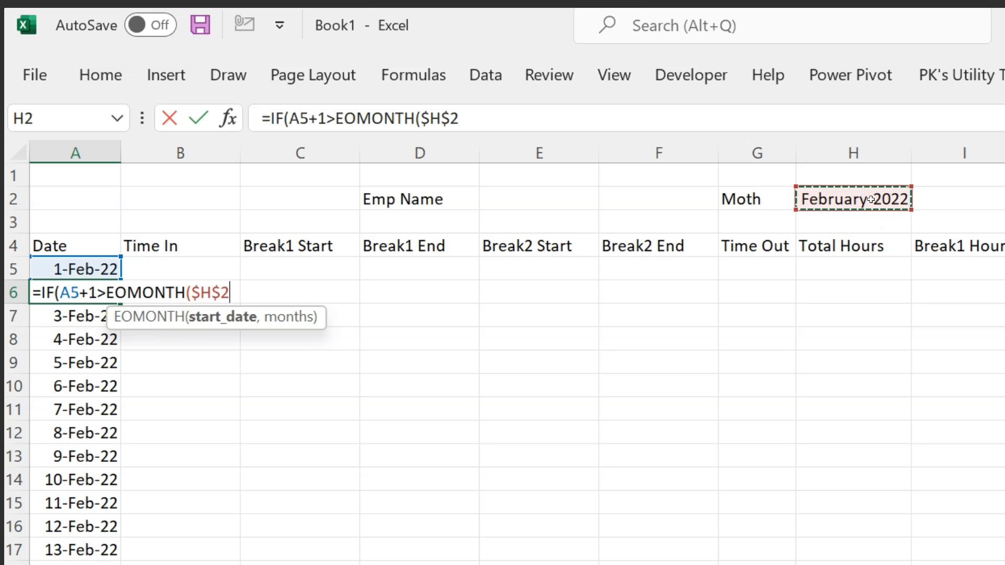
text(,0))
click(94, 293)
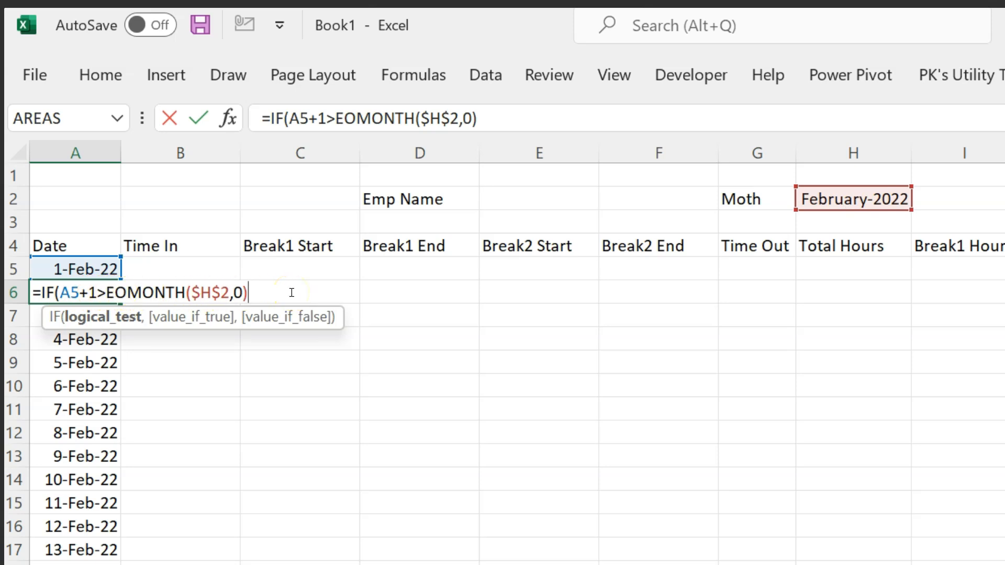
Complete the A6 formula with "" as the true result and A5+1 as the false result.
text(,)
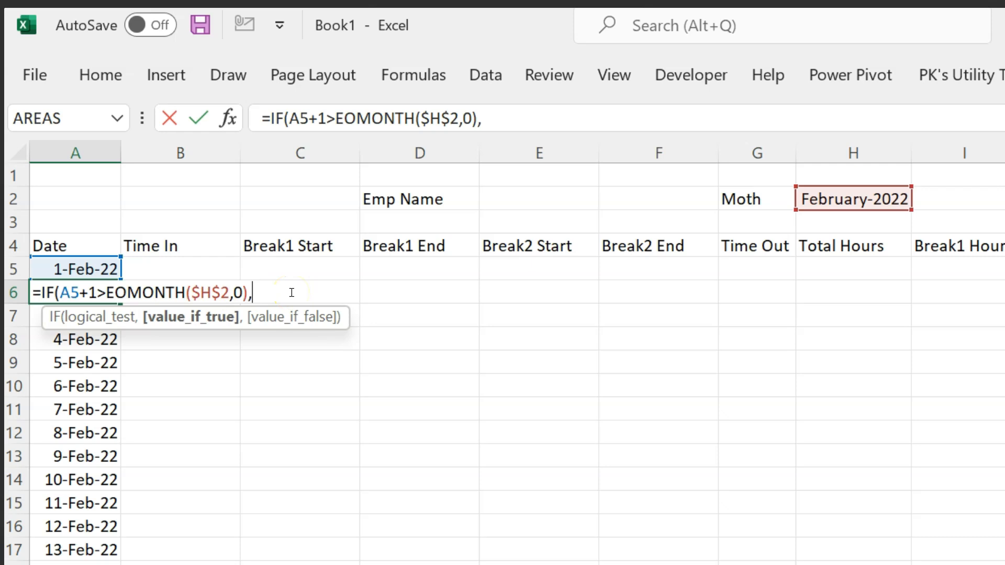
text("",)
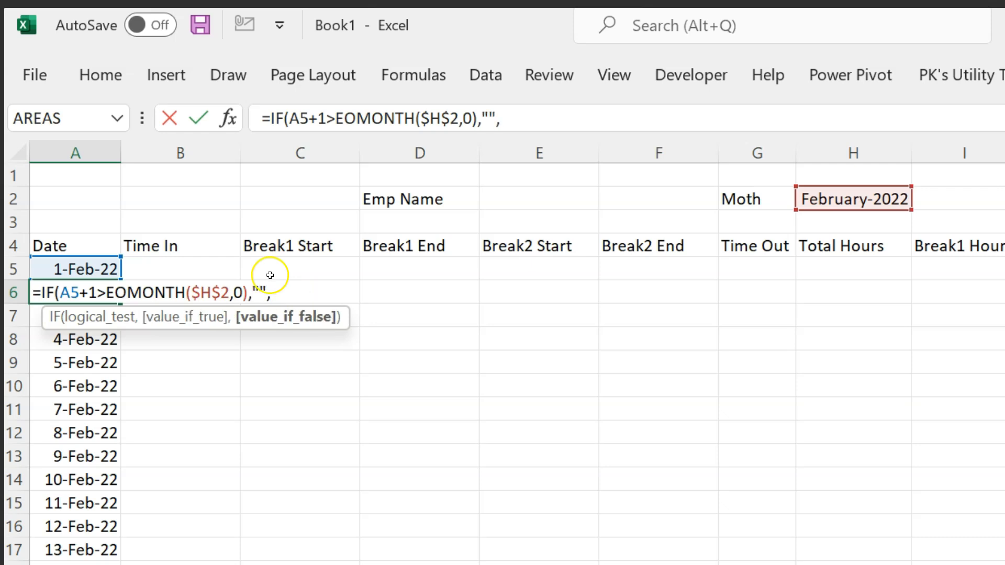
click(82, 271)
text(+)
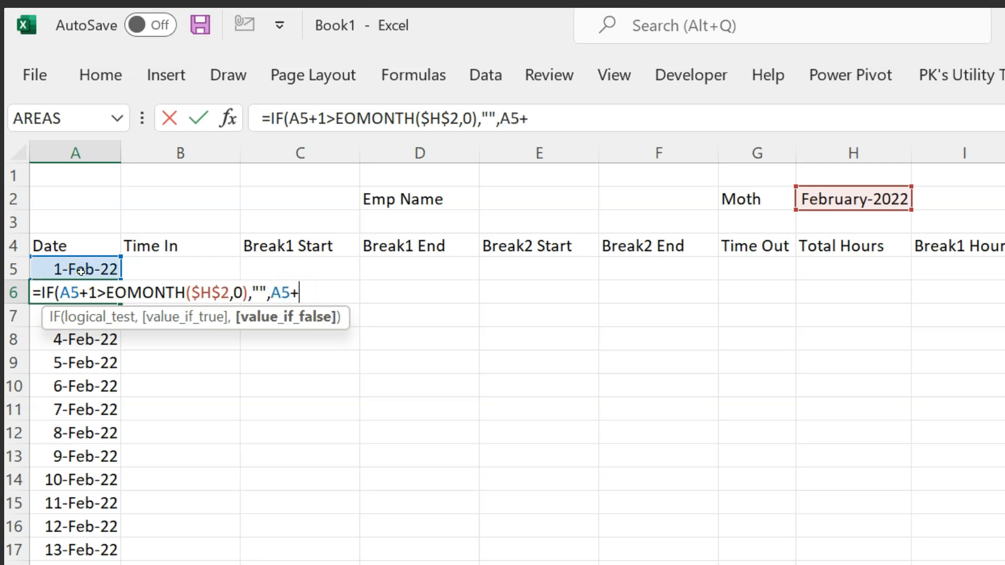
text(1))
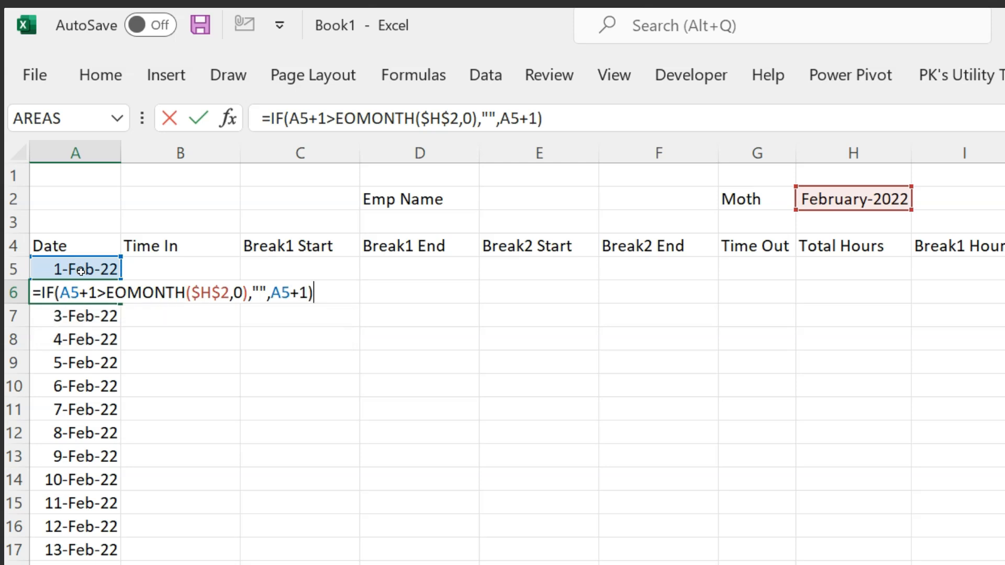
key(Return)
Fill the EOMONTH-based formula from A6 down to A35.
key(Up)
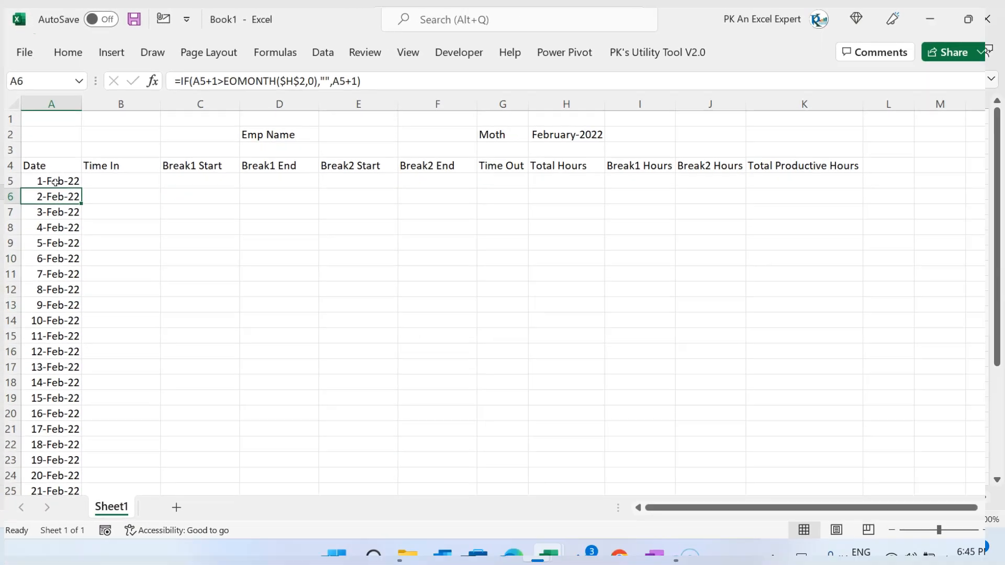
key(ctrl+shift+Down)
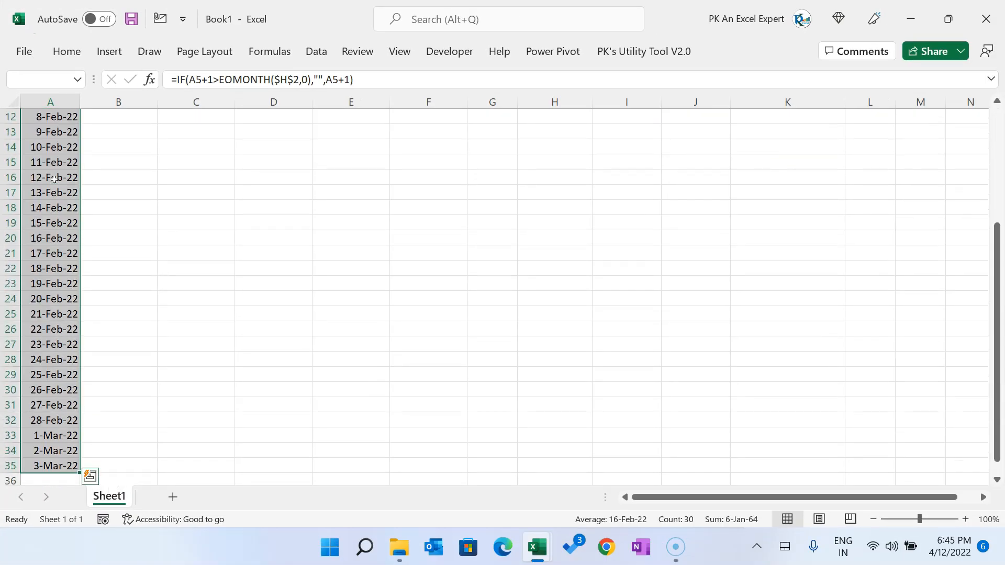
key(ctrl+d)
Inspect the results and formulas at the end of the Date column, around A32:A35.
key(Down)
key(ctrl+Down)
key(Down)
key(Up)
key(Up)
key(Up)
key(Up)
key(Down)
key(Down)
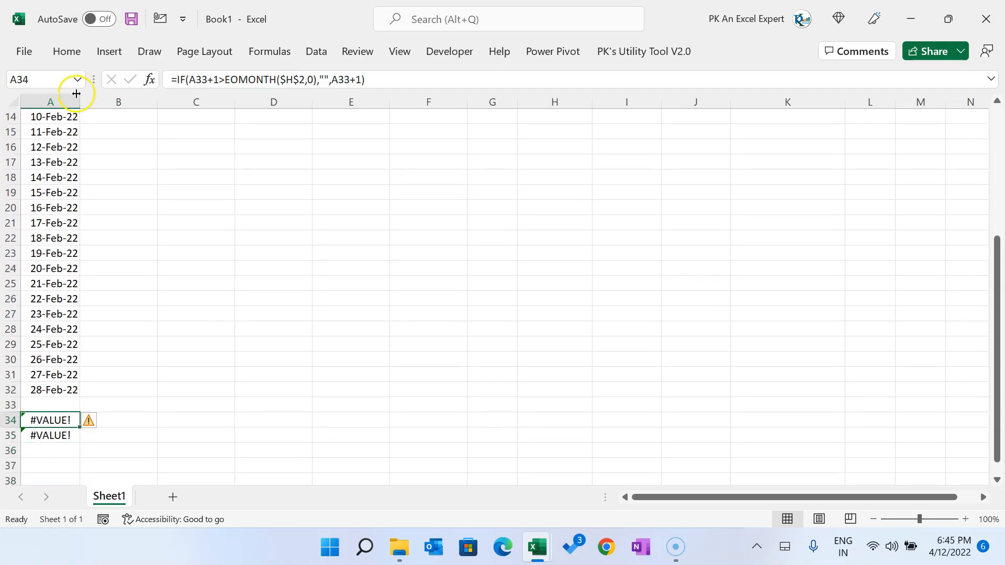
key(Up)
key(Right)
key(Left)
key(Up)
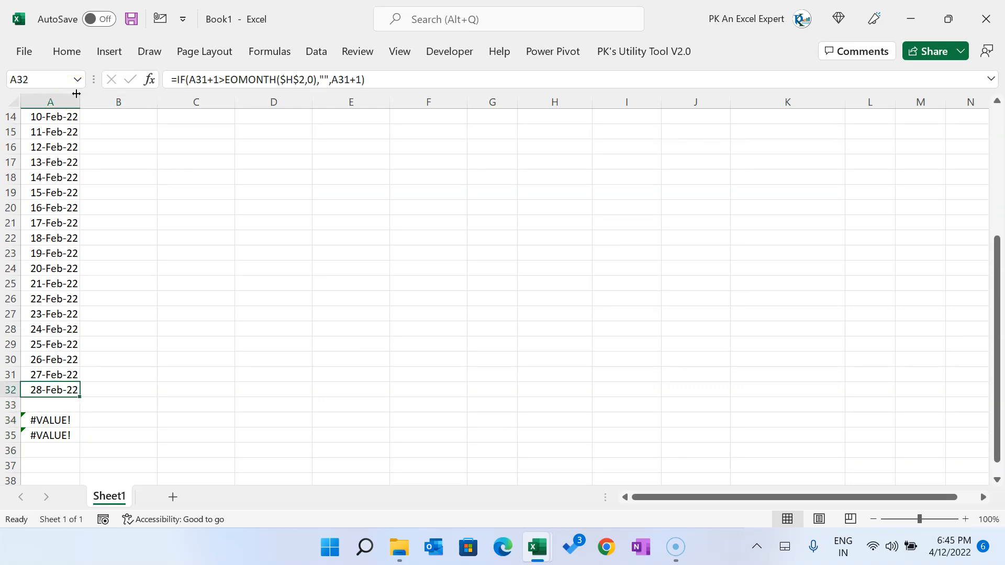
Wrap the A6 formula in a blank check: =IF(A5="","",IF(A5+1>EOMONTH($H$2,0),"",A5+1)).
key(ctrl+Up)
key(Down)
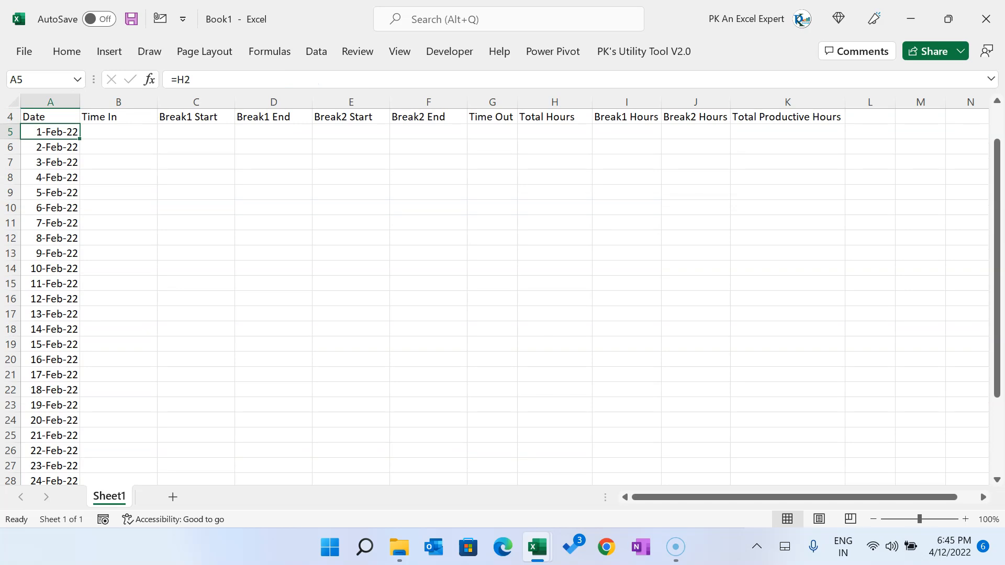
click(78, 145)
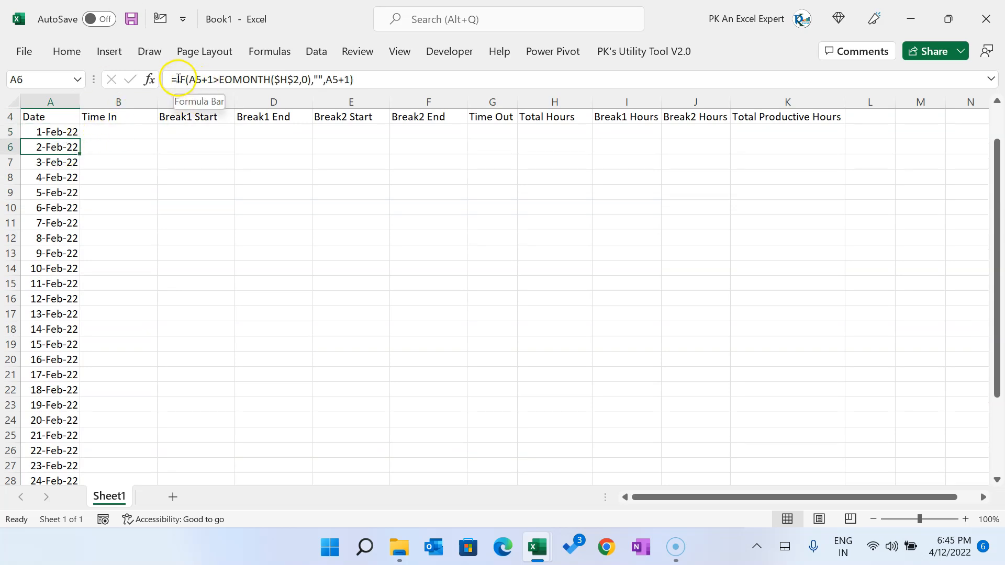
click(178, 78)
text(IF()
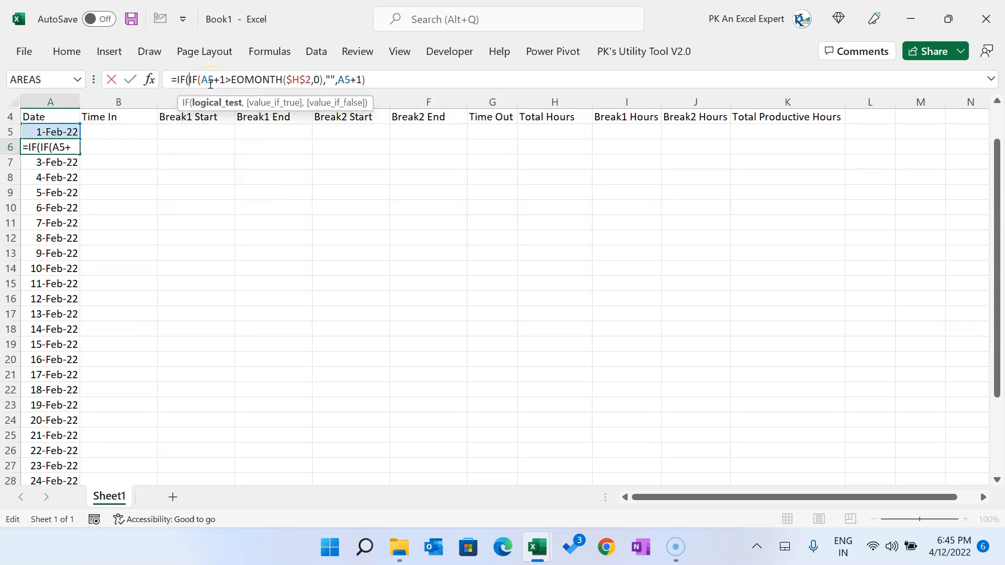
click(56, 129)
text(="",)
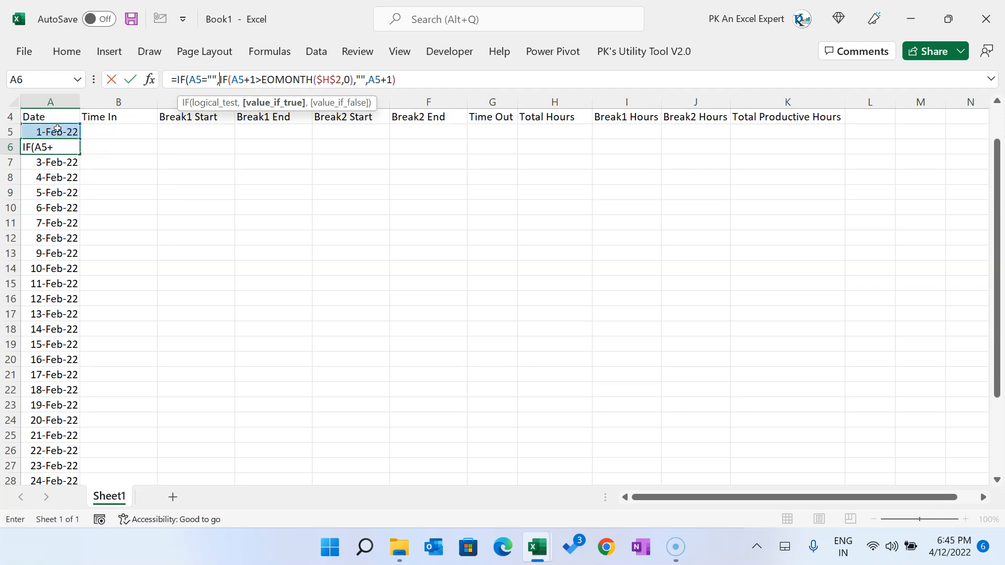
text("",)
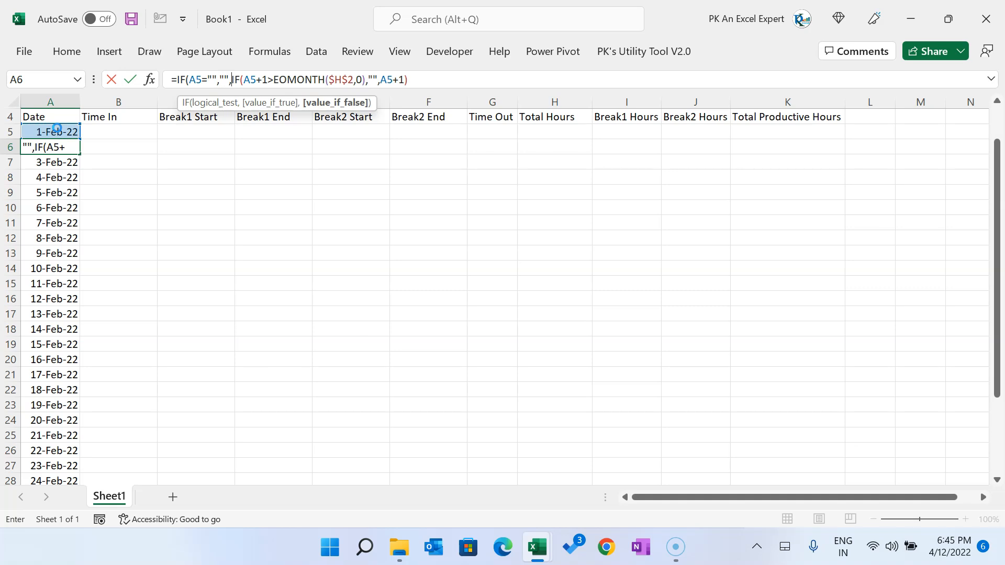
key(Return)
key(Return)
Copy the revised formula from A6 down through A35 and check the final rows.
key(Up)
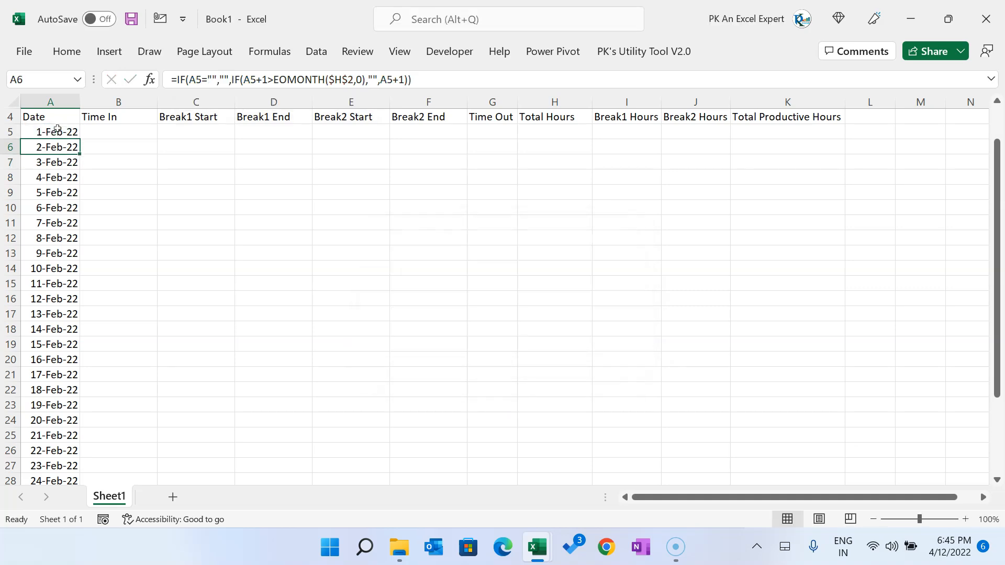
key(ctrl+shift+Down)
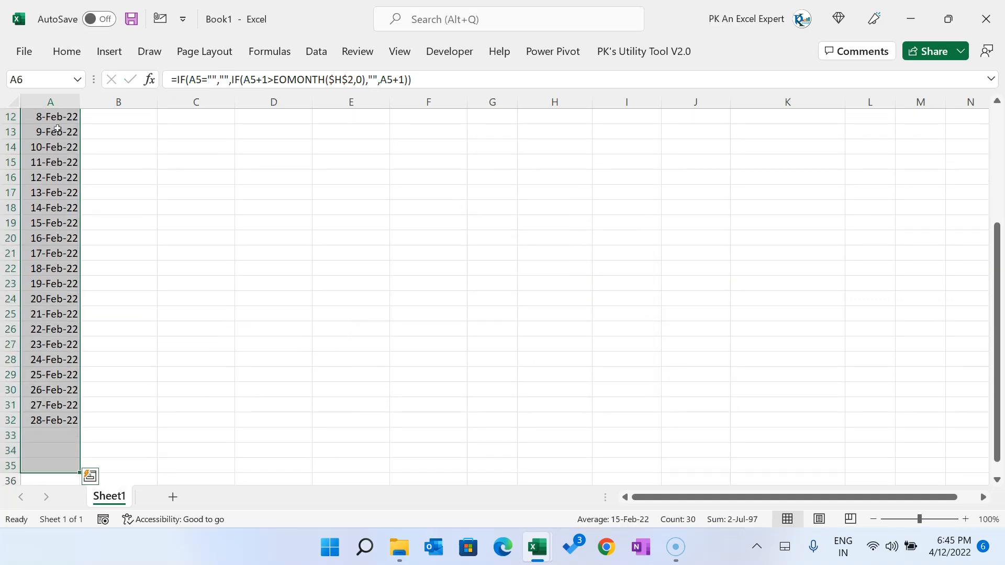
key(ctrl+q)
key(Escape)
key(Down)
key(ctrl+Down)
key(Down)
key(Up)
Enter 1apr in cell H2 to switch the timesheet month to April 2022.
key(ctrl+Up)
key(ctrl+Up)
key(Up)
key(Up)
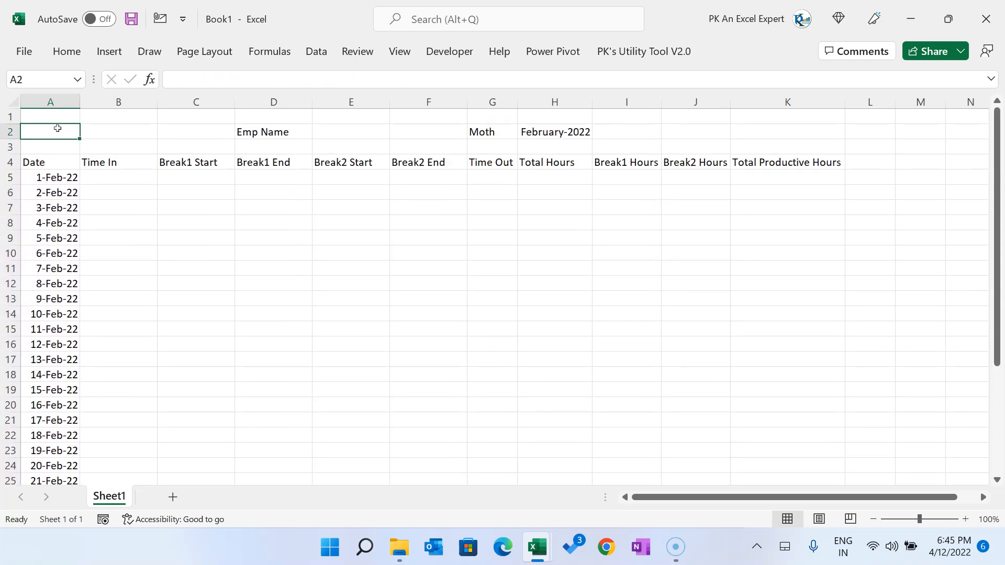
key(ctrl+Right)
key(ctrl+Right)
key(Right)
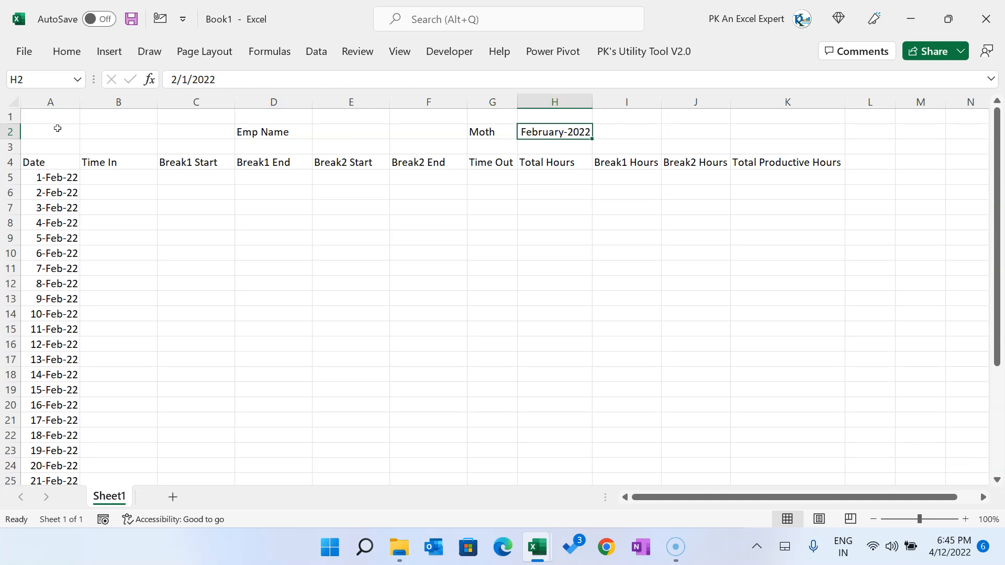
text(a)
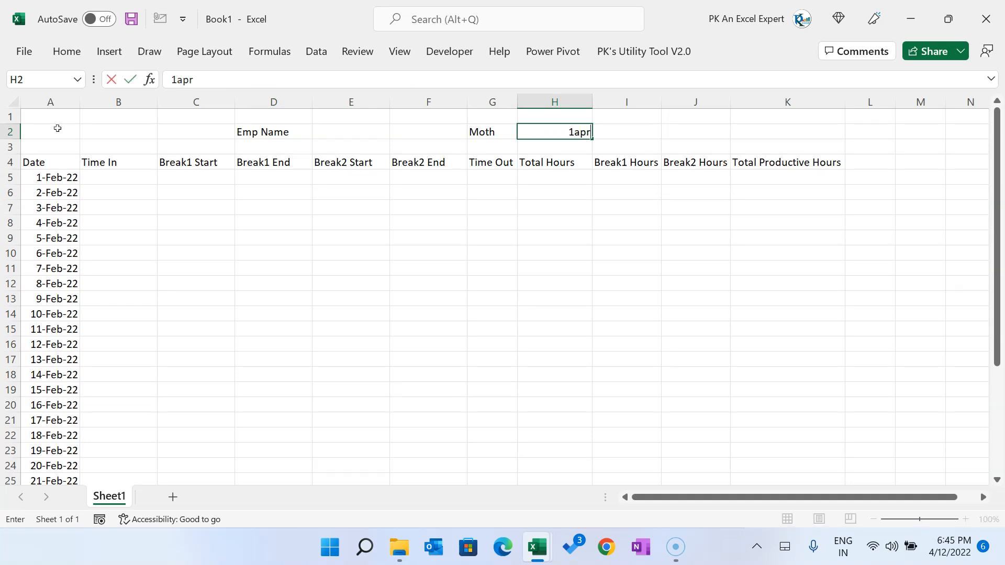
text(pr)
key(Return)
Examine the Date column from A5 down to its last rows for the newly selected month.
key(Left)
key(Left)
key(ctrl+Left)
key(Down)
key(Down)
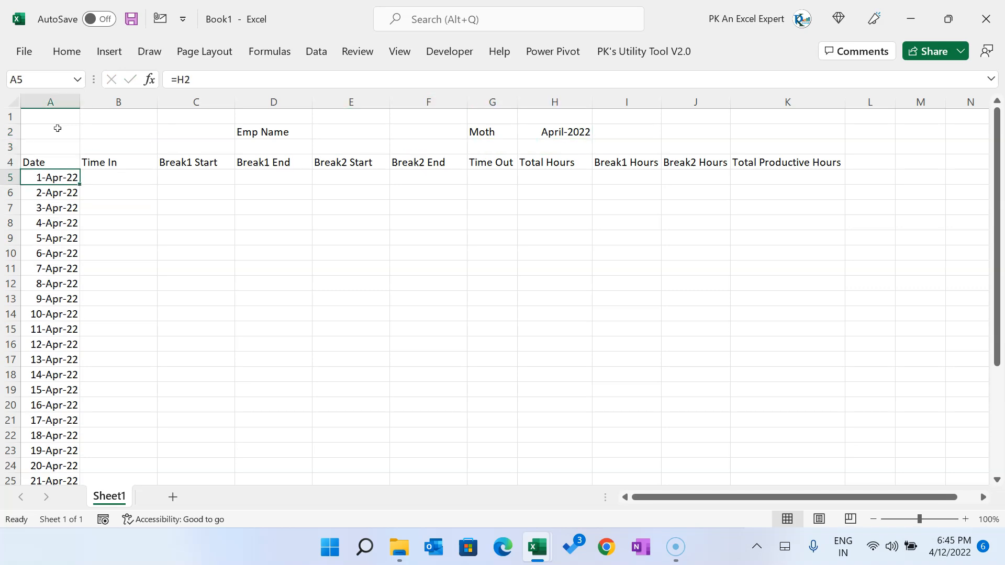
key(ctrl+Down)
key(Up)
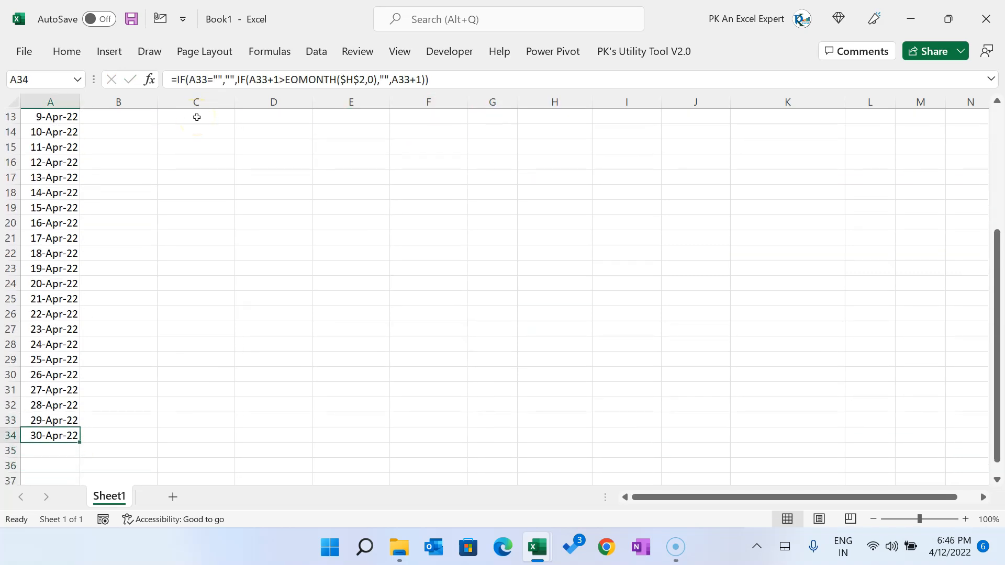
key(ctrl+Up)
key(Down)
Hide the worksheet gridlines.
key(ctrl+Home)
key(Down)
key(Down)
key(Down)
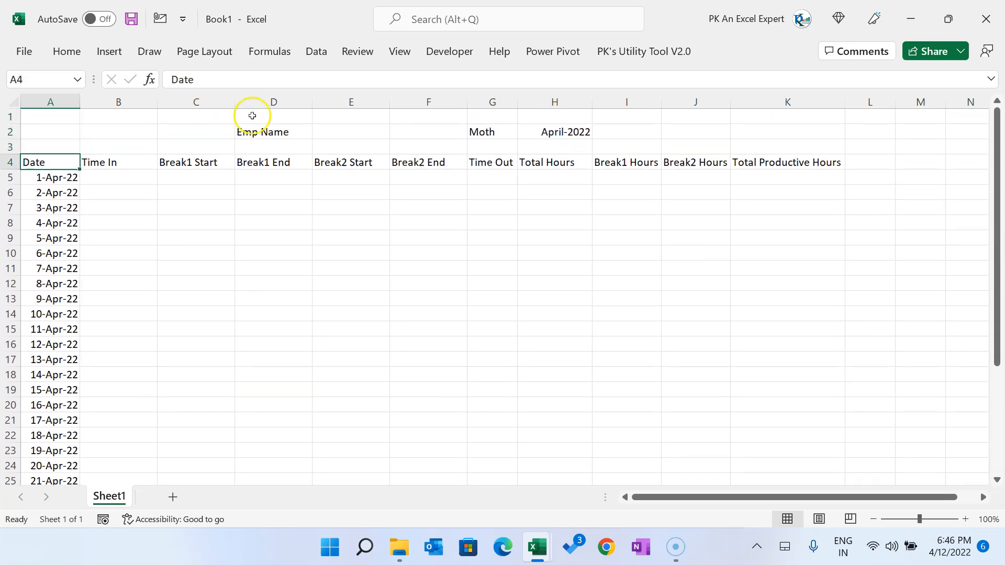
click(402, 54)
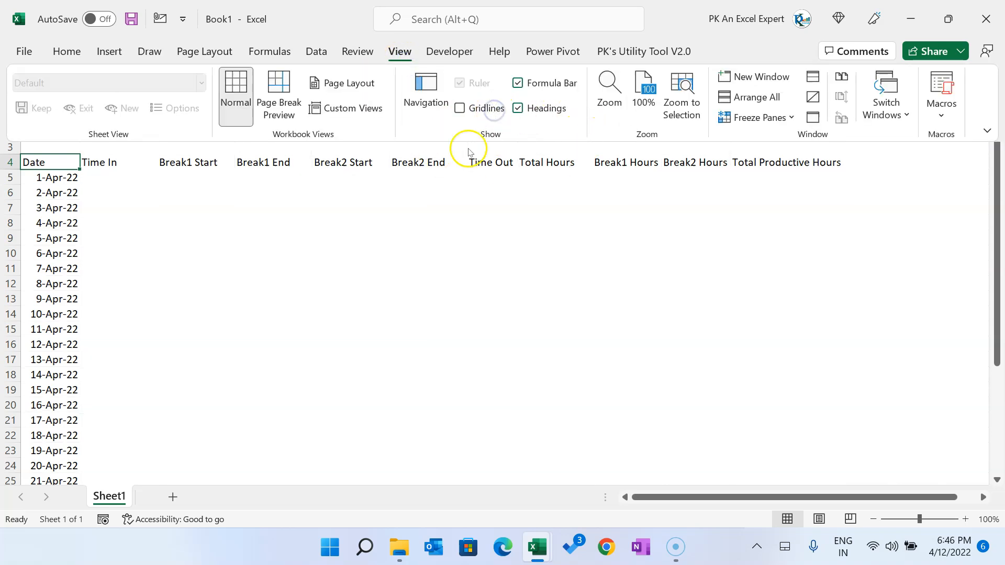
click(338, 192)
Center the range A4:K35 horizontally and vertically and reduce its font size to 10.
click(31, 165)
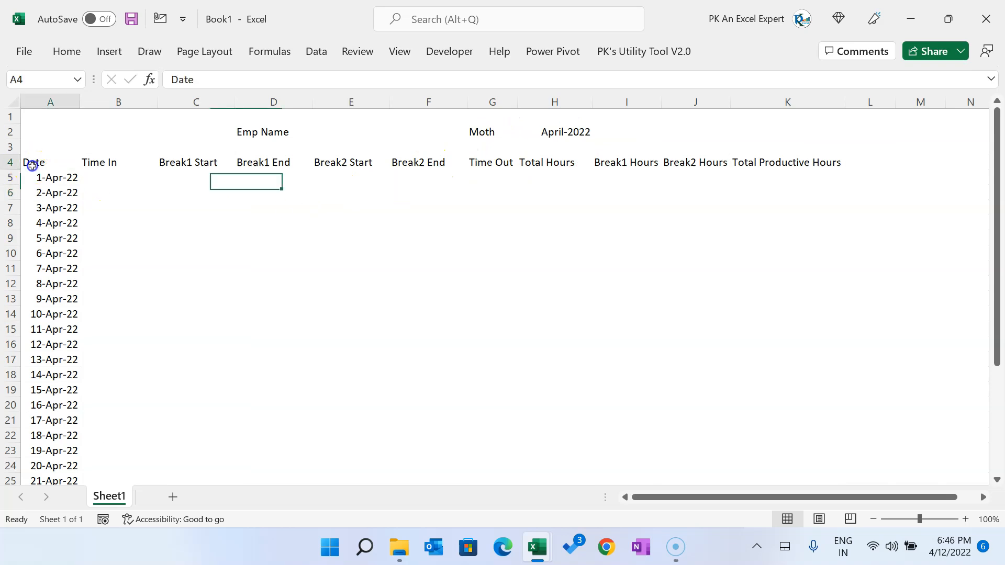
key(ctrl+shift+End)
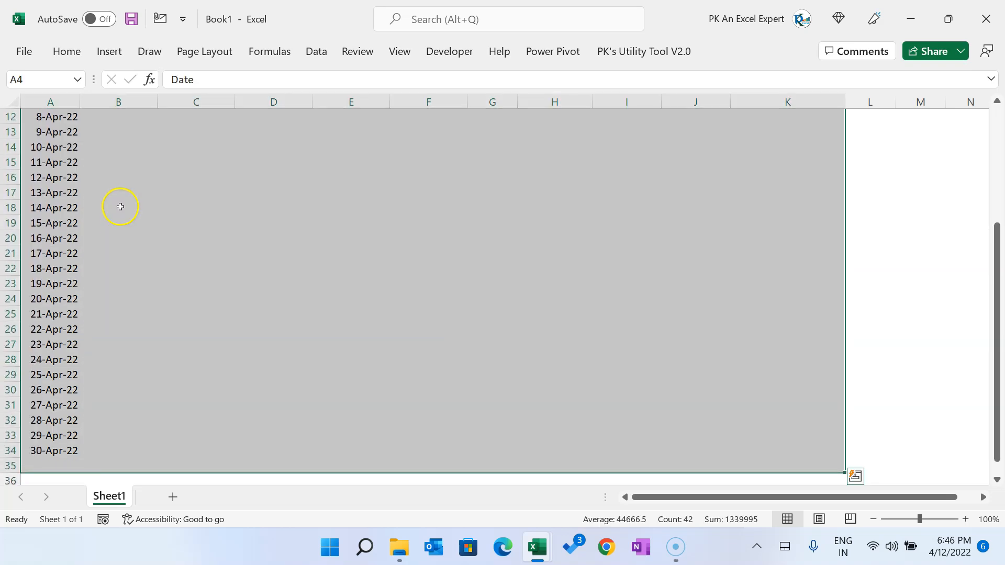
click(66, 48)
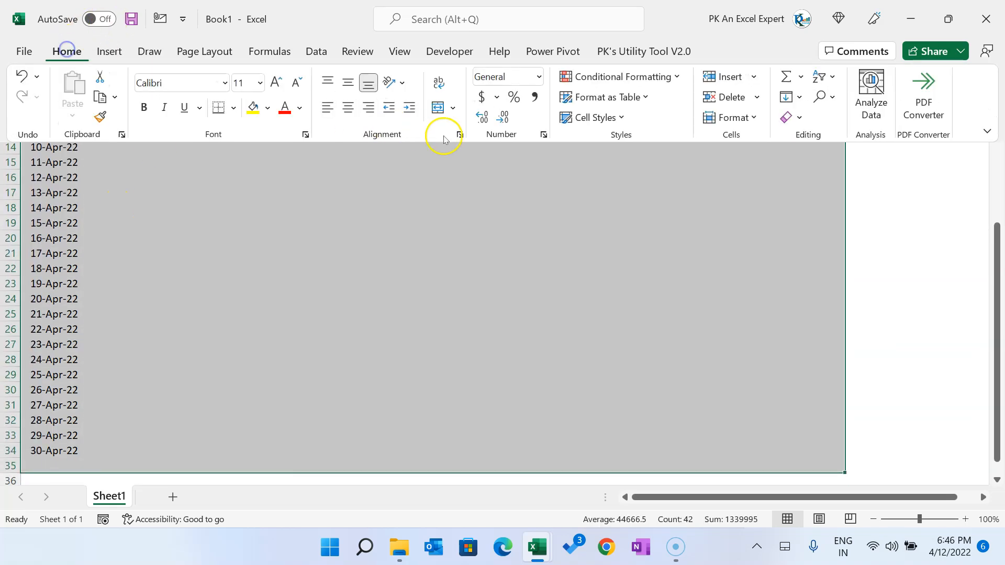
click(349, 107)
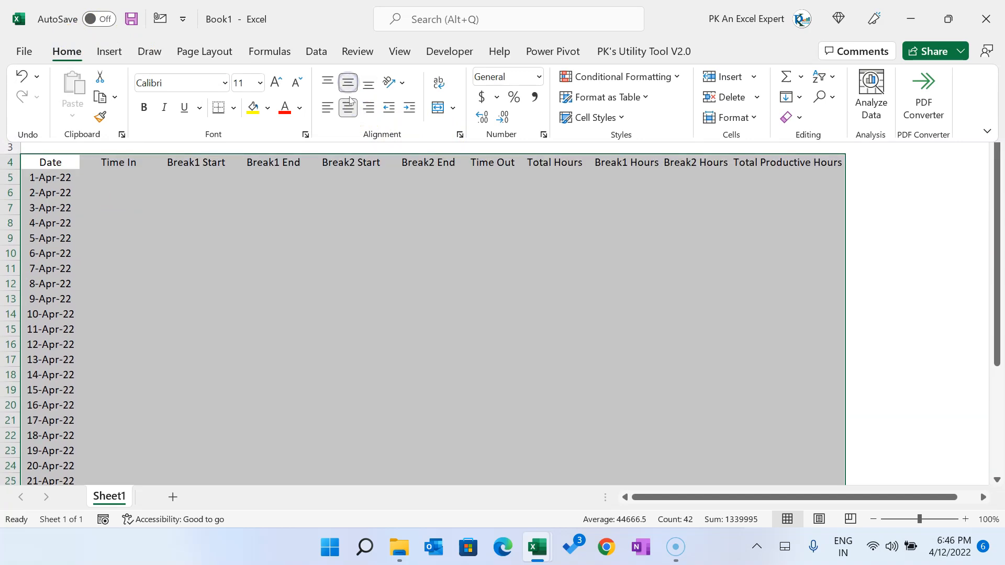
click(297, 83)
click(199, 172)
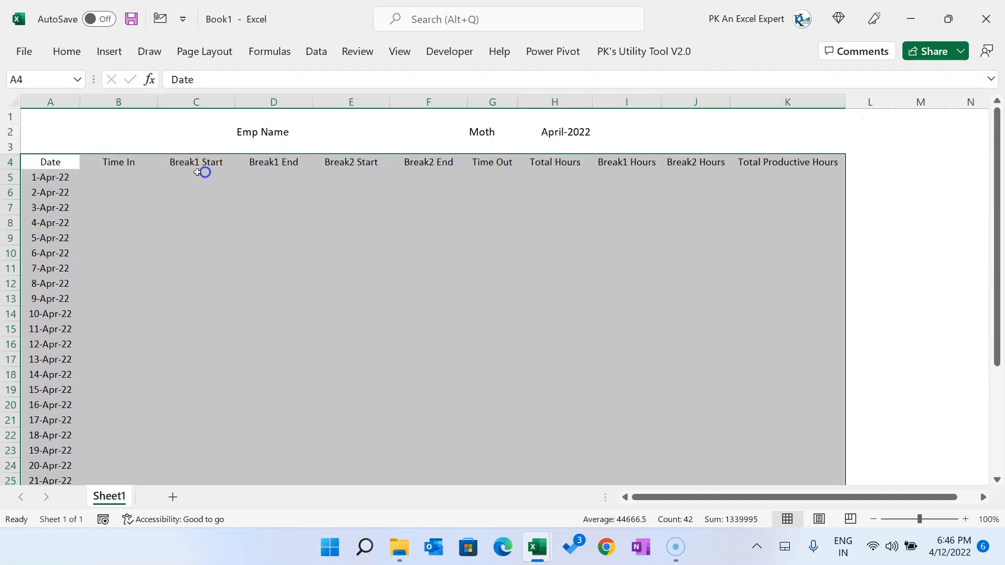
click(87, 177)
drag(40, 161, 838, 165)
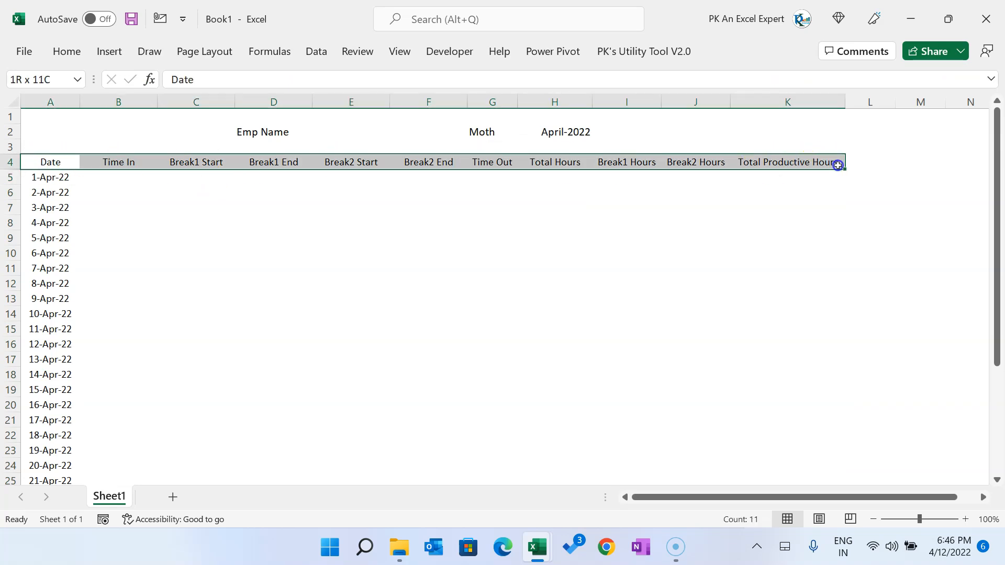
click(543, 261)
scroll(248, 348, down, 4)
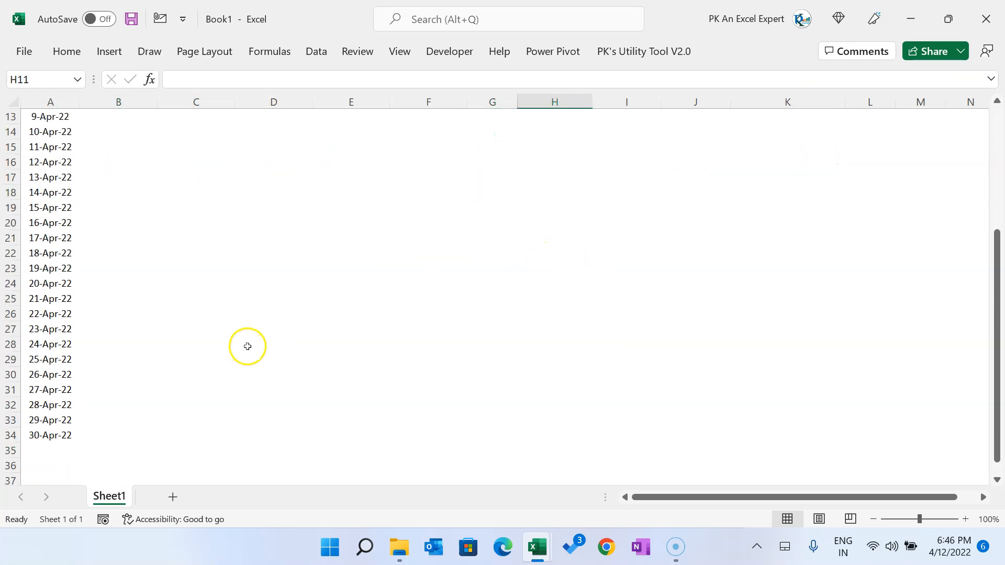
scroll(248, 347, up, 4)
click(128, 162)
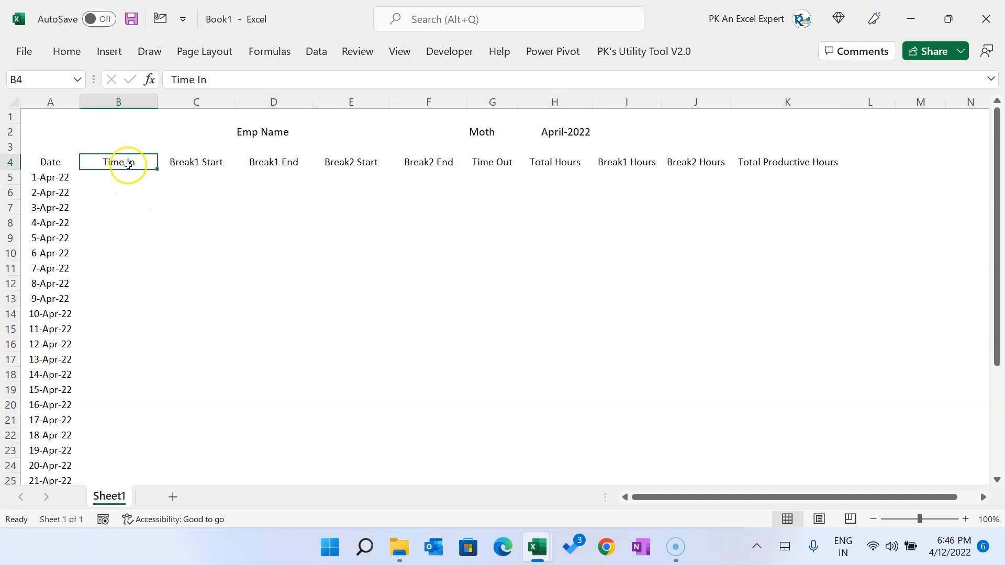
Increase the height of header row 4.
click(52, 165)
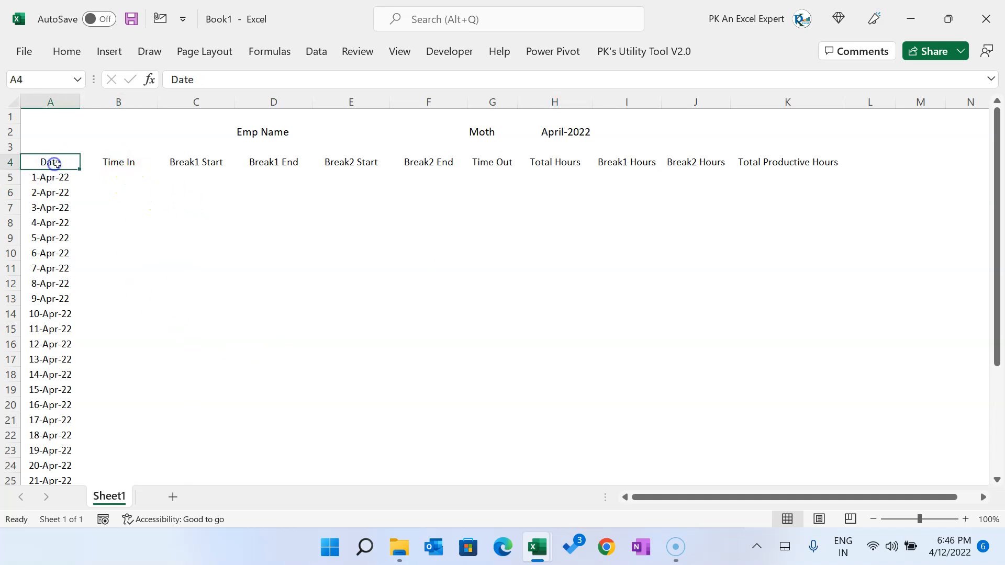
drag(11, 169, 12, 177)
click(164, 164)
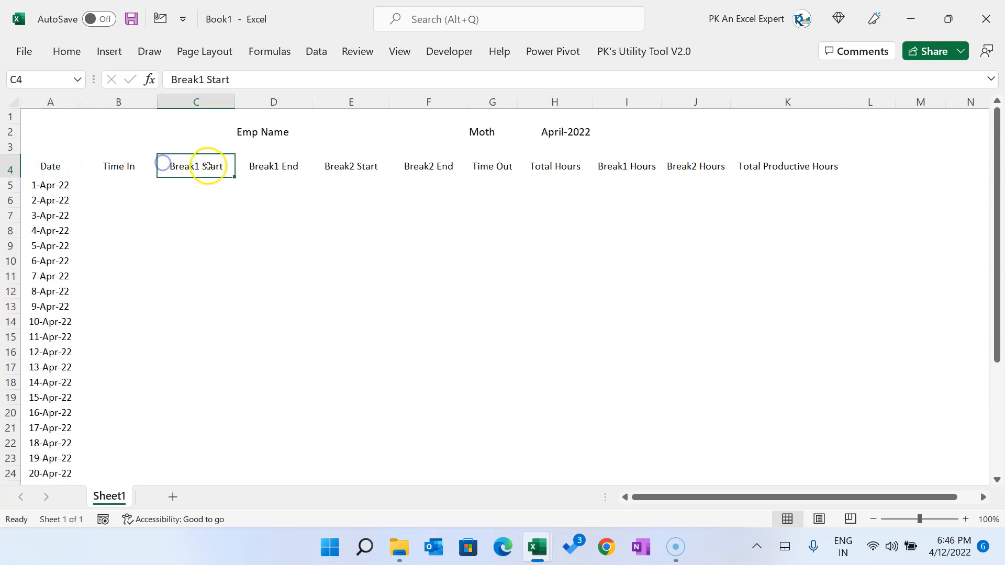
Wrap the text of the headers in A4:K4 and narrow column K so its header breaks onto two lines.
click(73, 48)
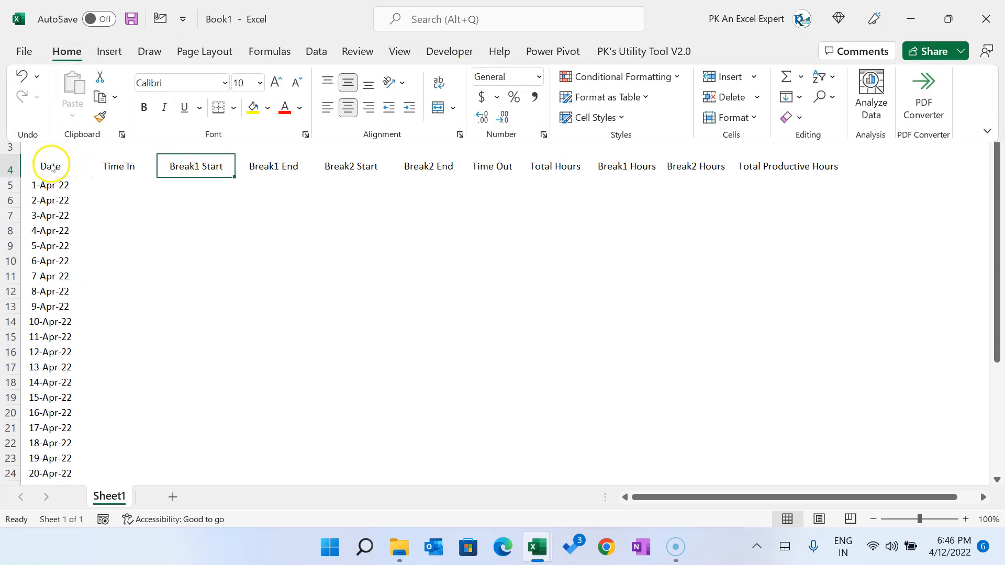
click(52, 171)
drag(50, 166, 804, 164)
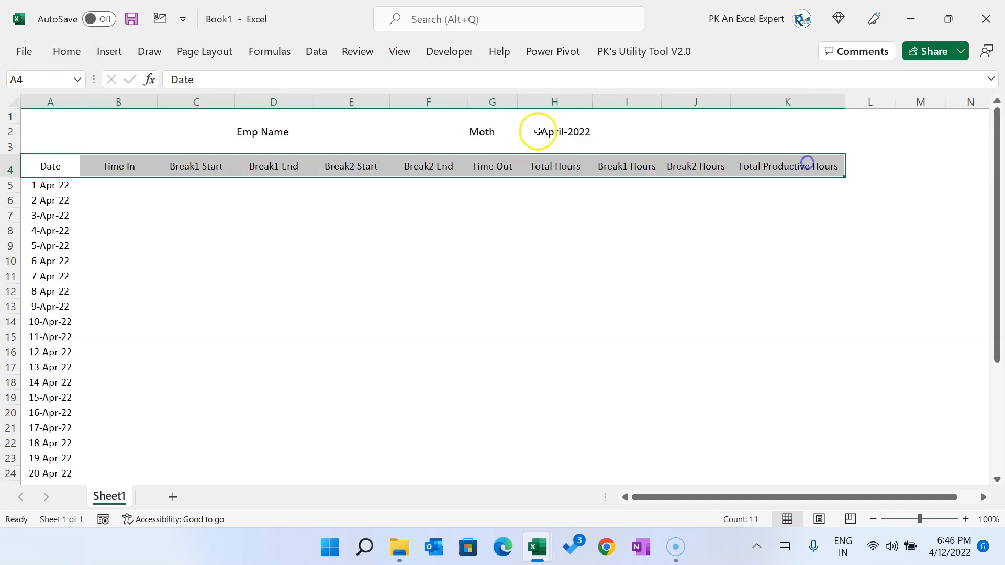
click(76, 51)
double_click(80, 53)
click(438, 83)
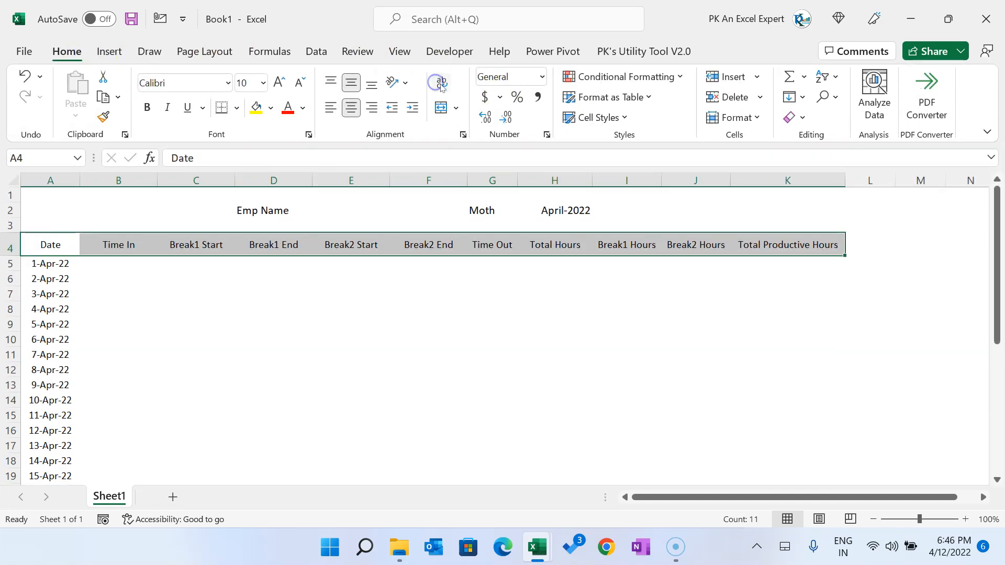
click(265, 276)
click(253, 250)
drag(845, 180, 825, 178)
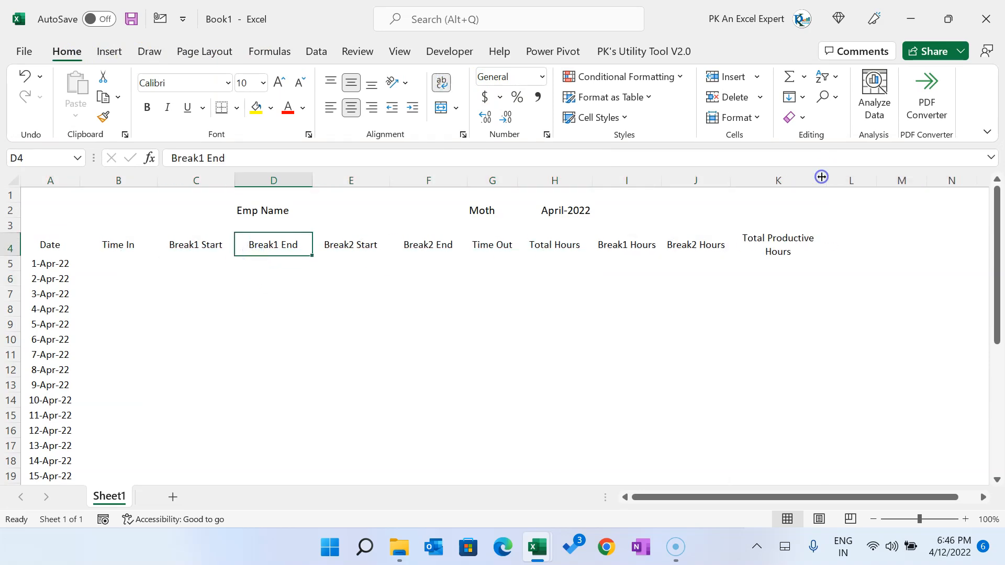
Format the Date header in A4 with a dark gray fill and white font.
click(707, 249)
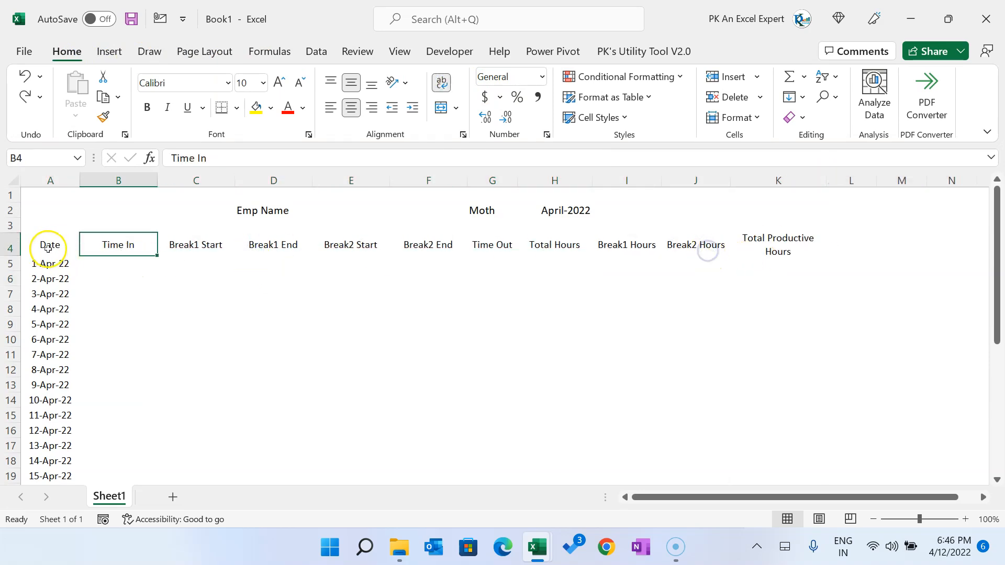
click(49, 248)
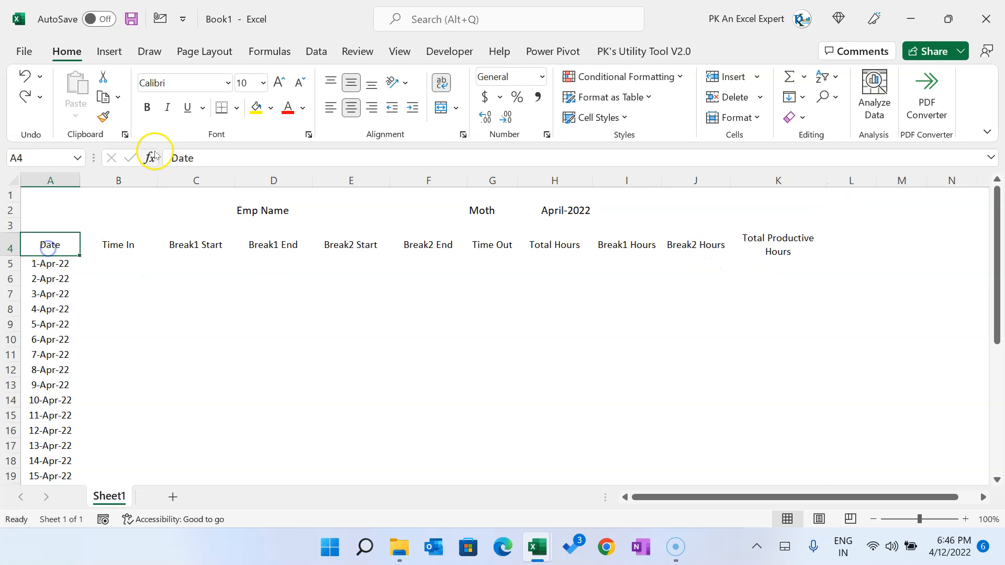
click(271, 109)
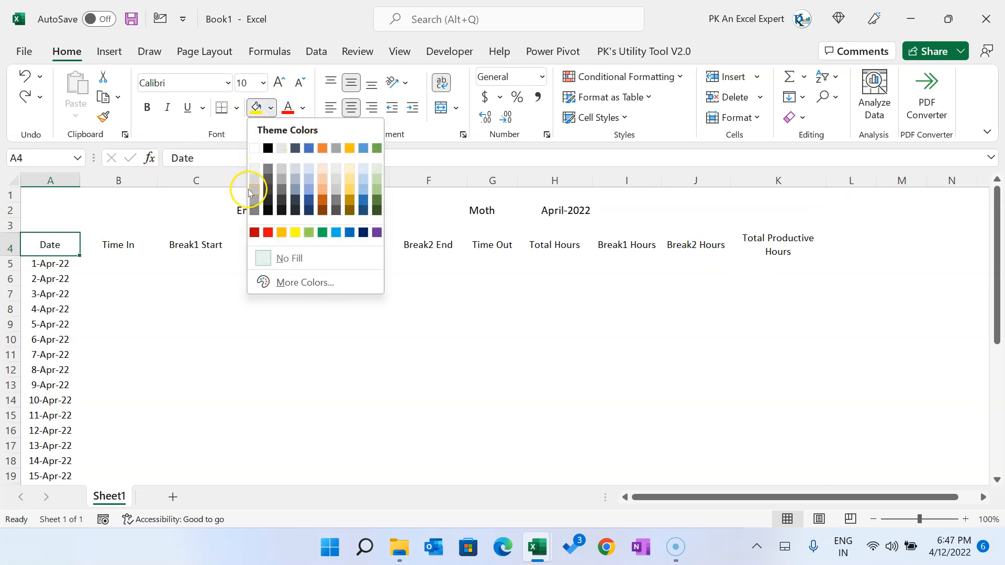
click(253, 210)
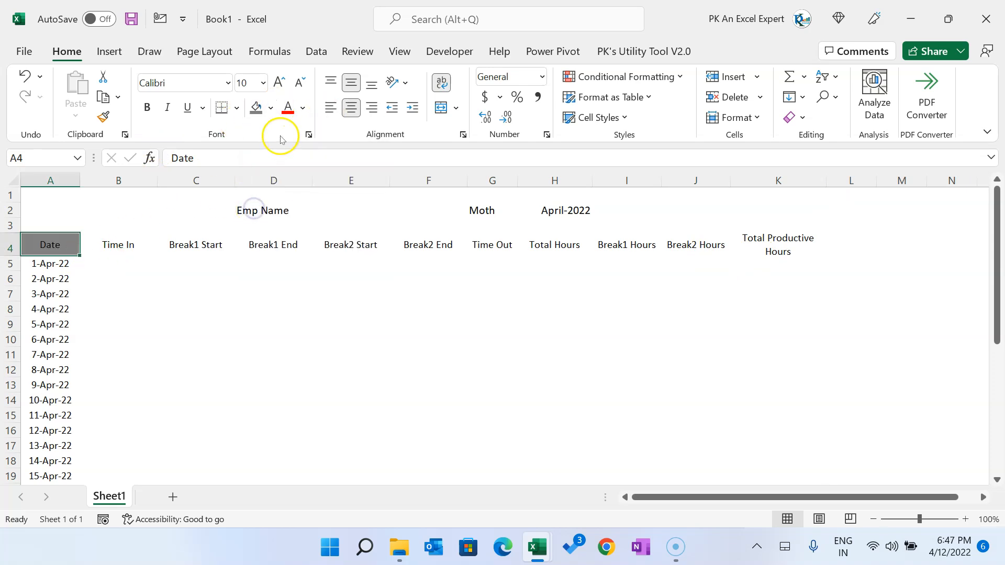
click(304, 108)
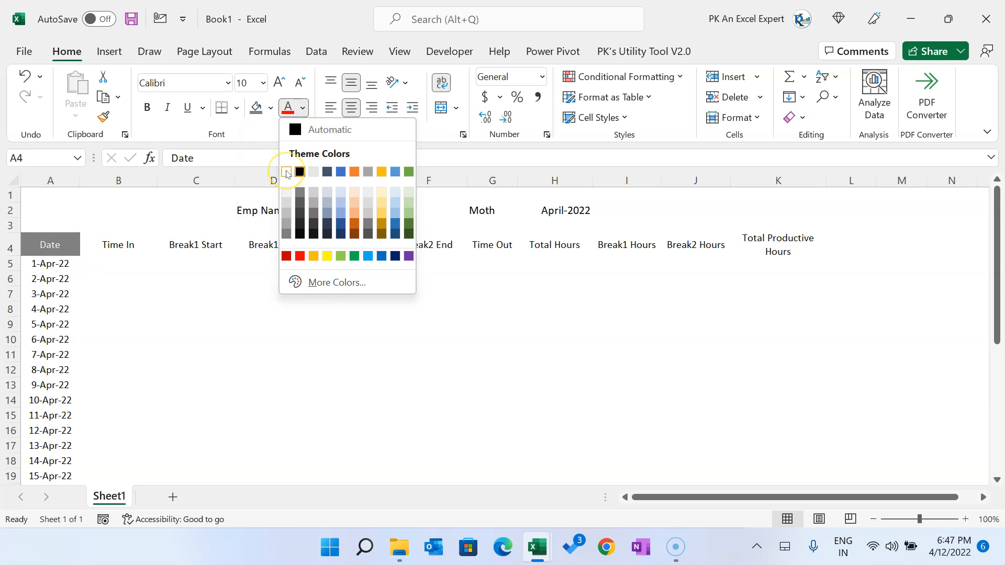
click(287, 172)
Fill the date cells A5:A35 with a light gray color.
click(63, 263)
scroll(113, 312, down, 3)
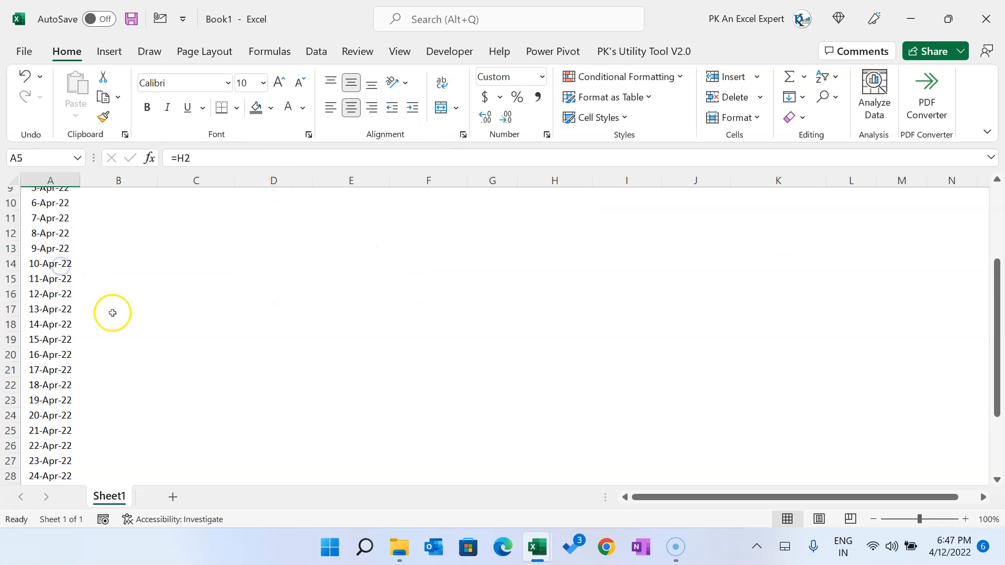
scroll(113, 313, down, 6)
shift+click(59, 298)
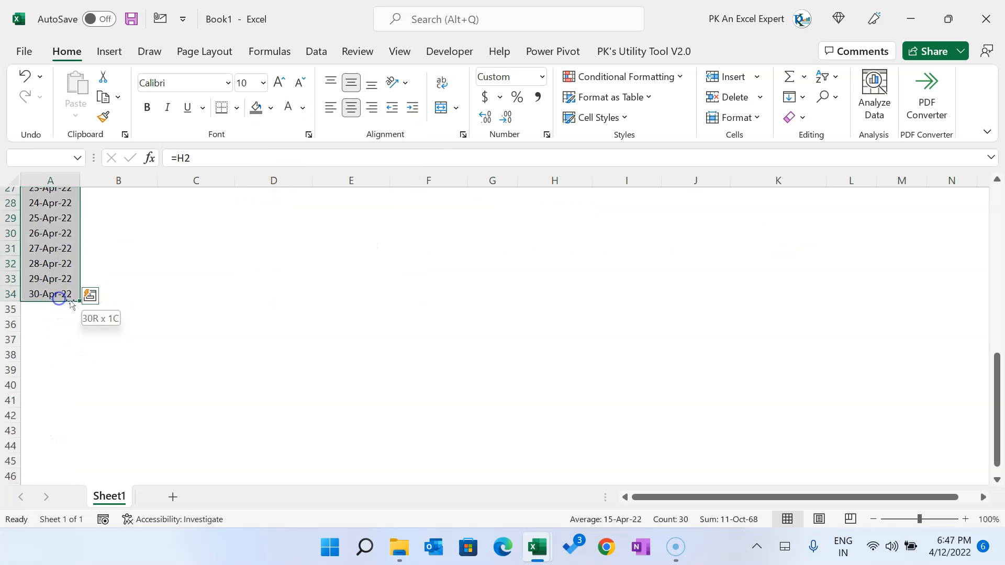
shift+click(58, 309)
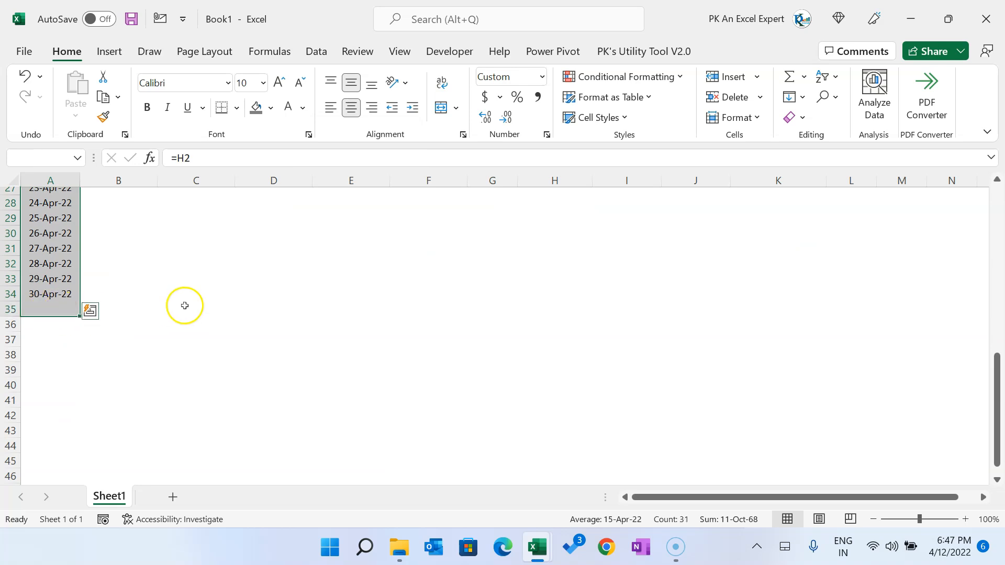
scroll(187, 308, up, 9)
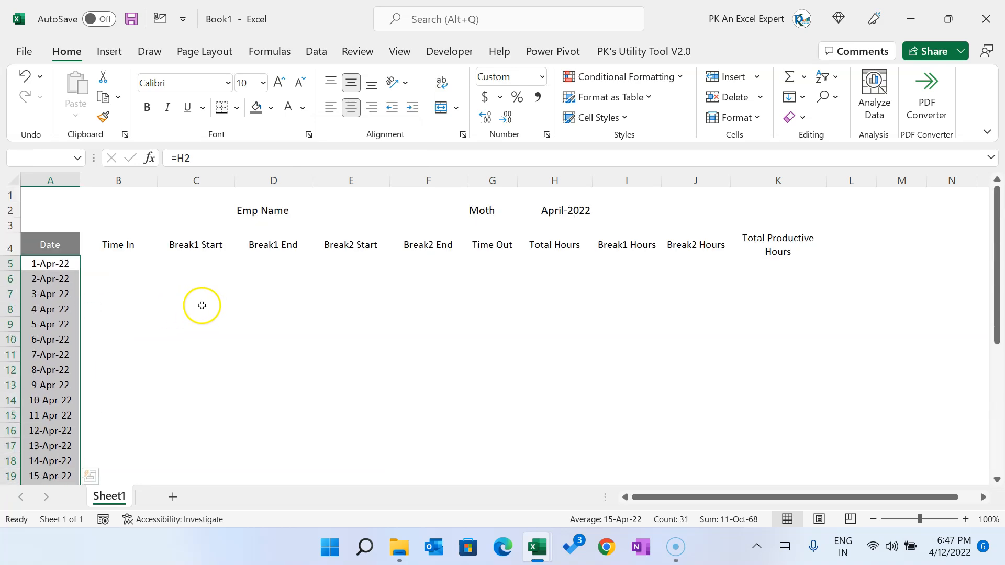
click(270, 109)
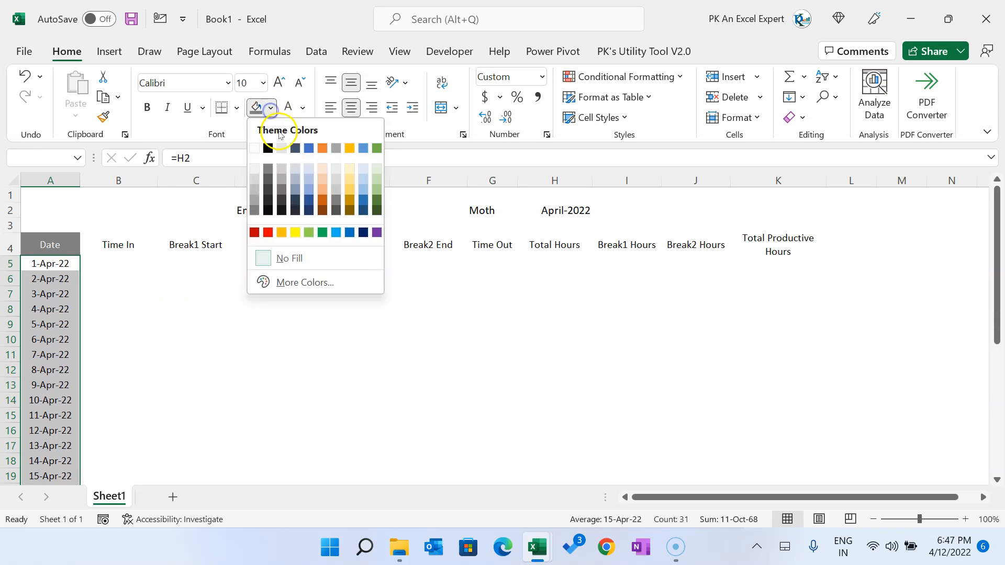
click(253, 180)
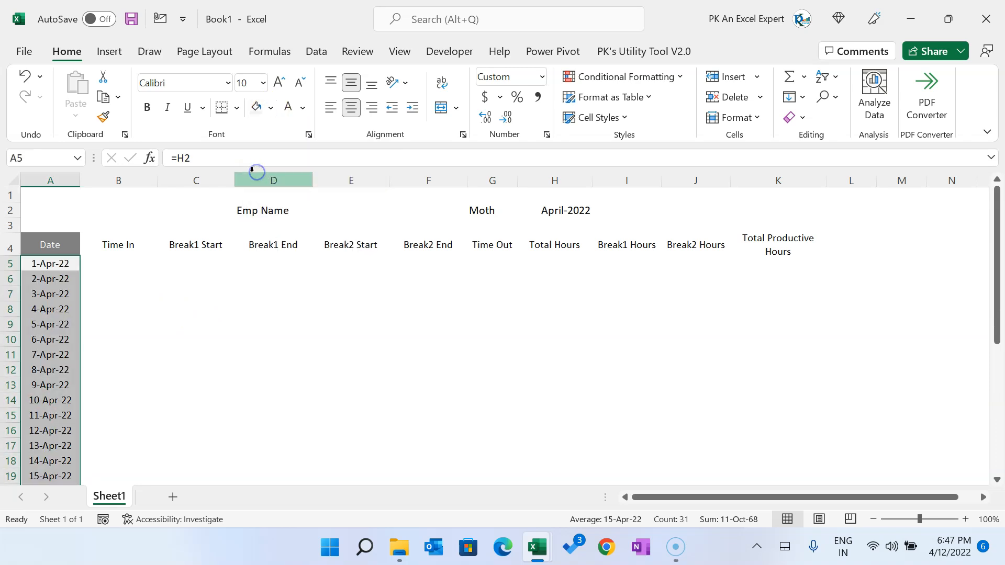
Format the Time In header in B4 with a blue fill and bold white font.
click(117, 243)
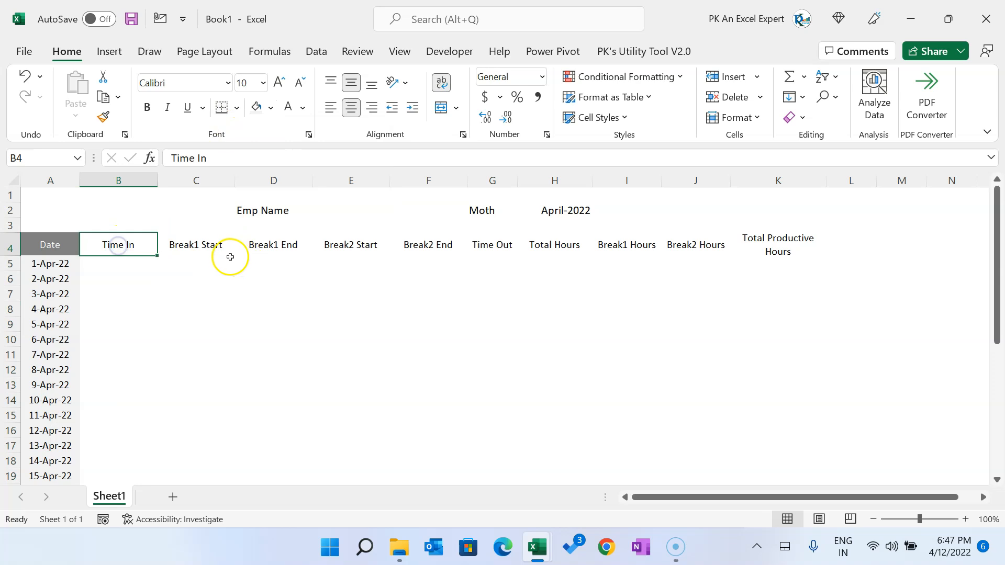
click(271, 108)
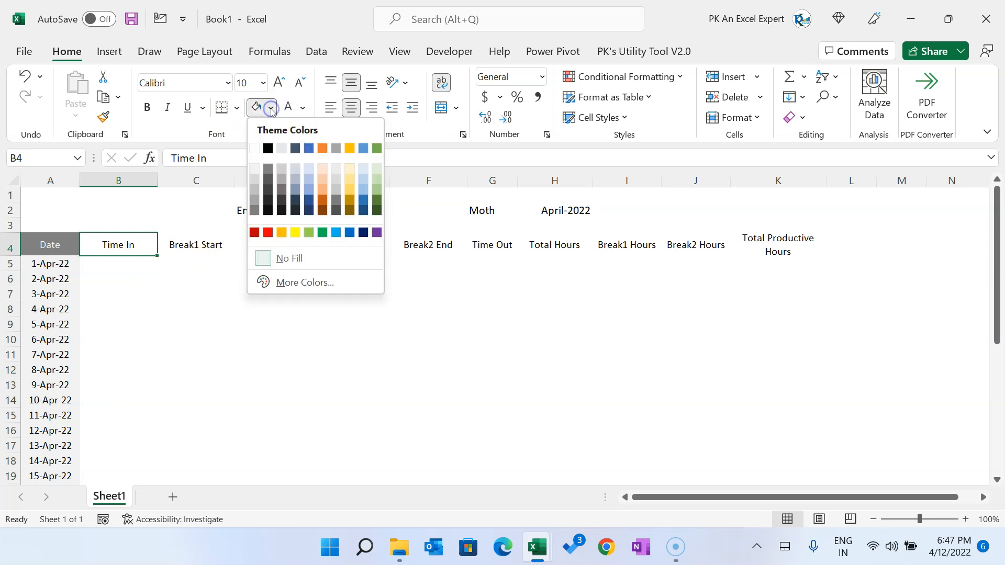
click(367, 150)
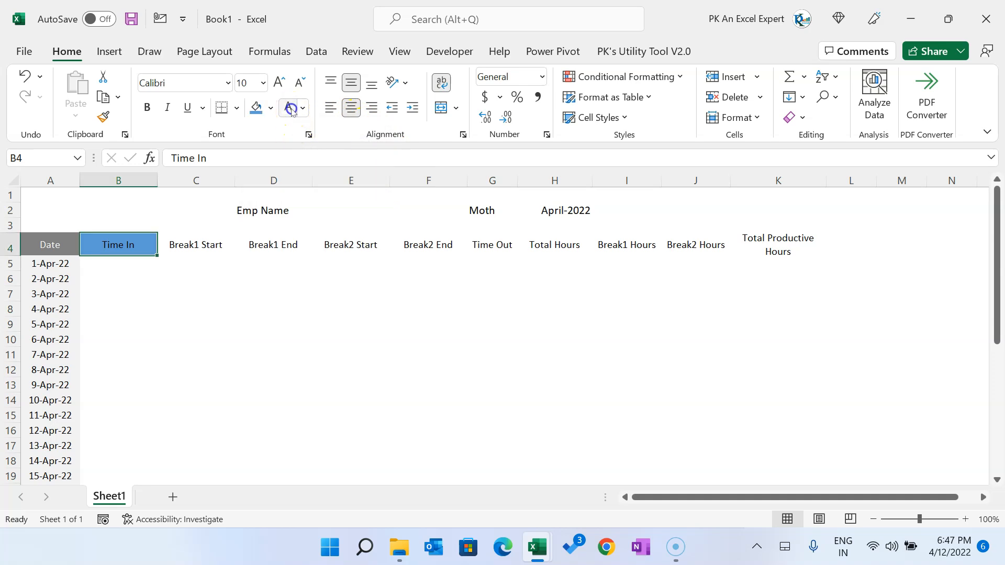
click(148, 108)
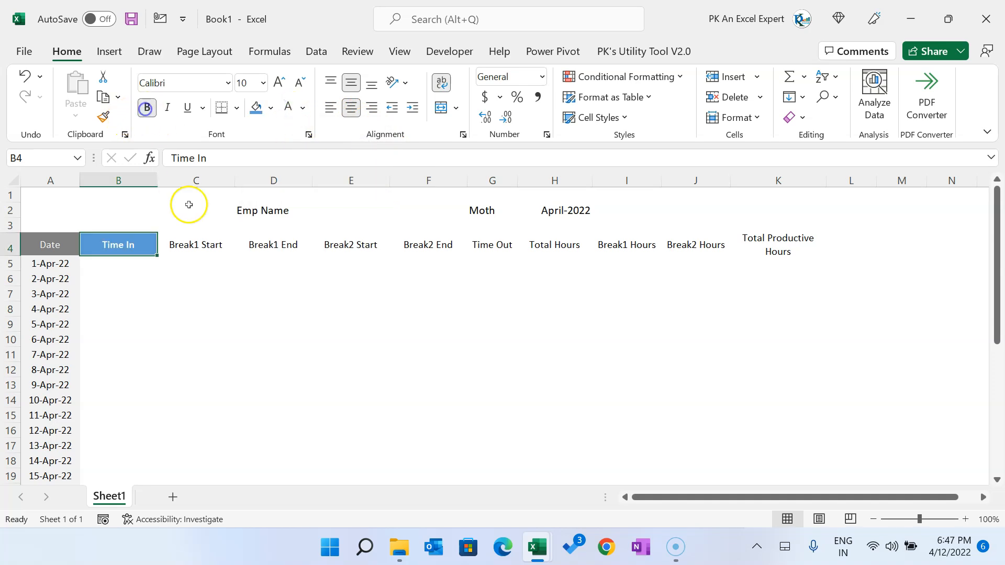
Fill the Time In cells B5:B35 with a light blue color.
click(115, 270)
scroll(173, 302, down, 7)
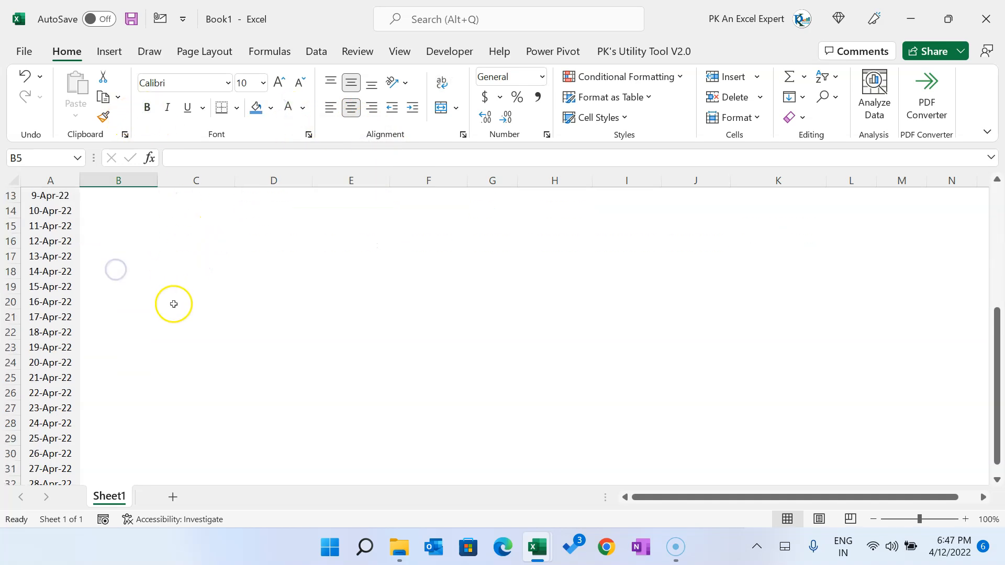
shift+click(109, 401)
click(270, 107)
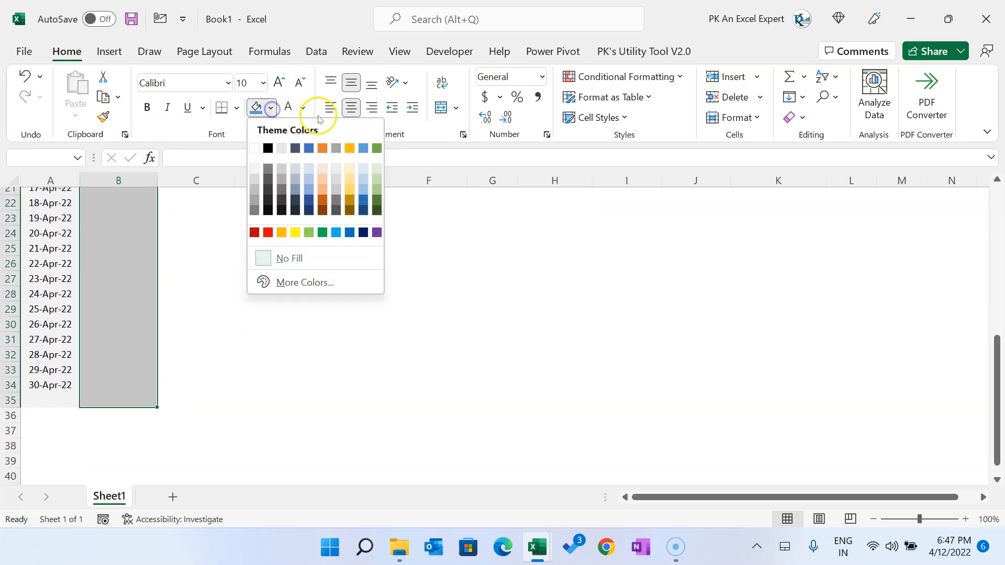
click(365, 171)
Format the Break1 Start and Break1 End headers in C4:D4 with a gold fill and bold white font.
scroll(272, 274, up, 7)
drag(199, 245, 271, 245)
click(270, 107)
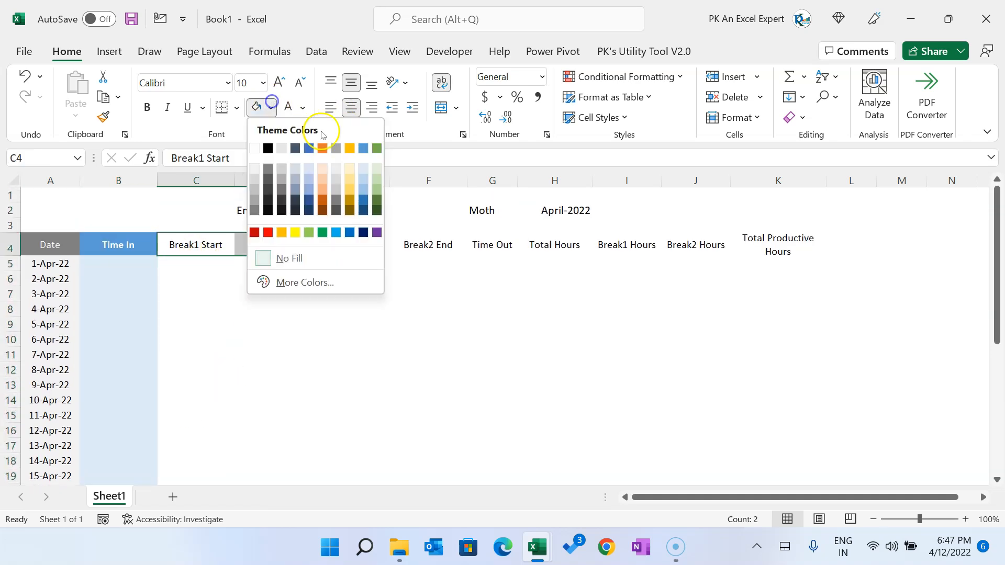
click(352, 148)
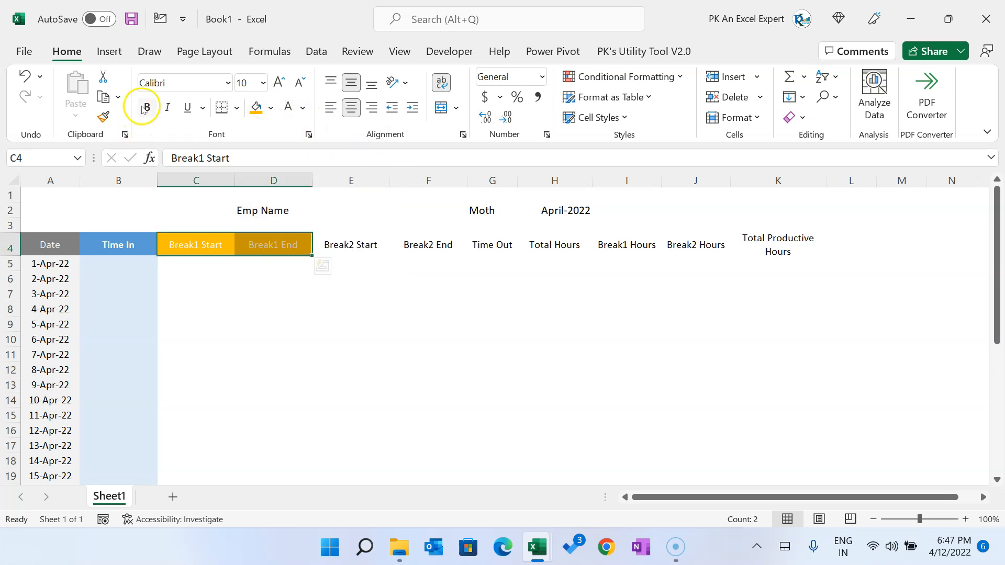
Fill the Break1 cells below the headers, C5:D35, with a light gold color.
click(176, 261)
scroll(329, 365, down, 5)
scroll(314, 366, down, 3)
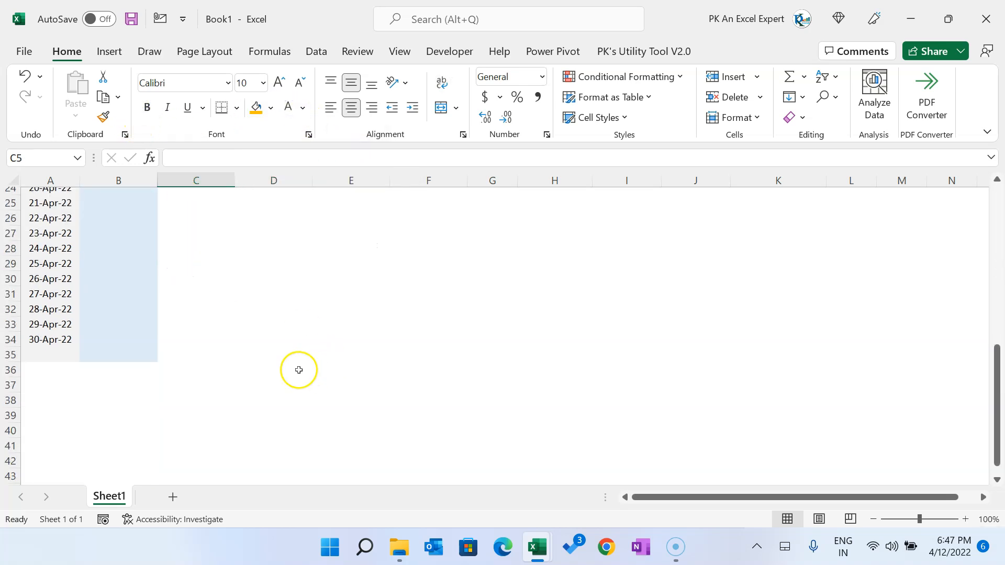
shift+click(273, 341)
scroll(321, 352, up, 8)
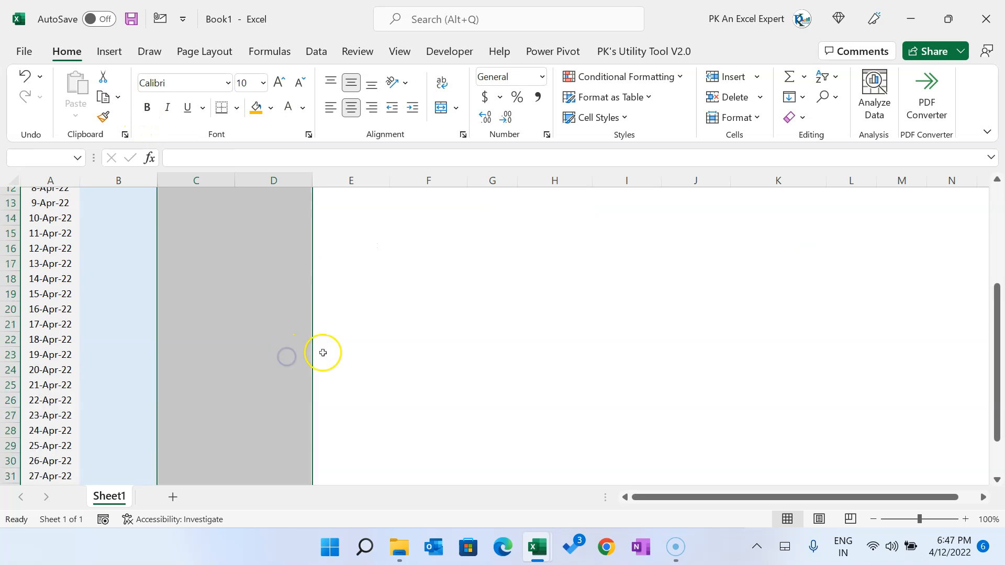
click(271, 108)
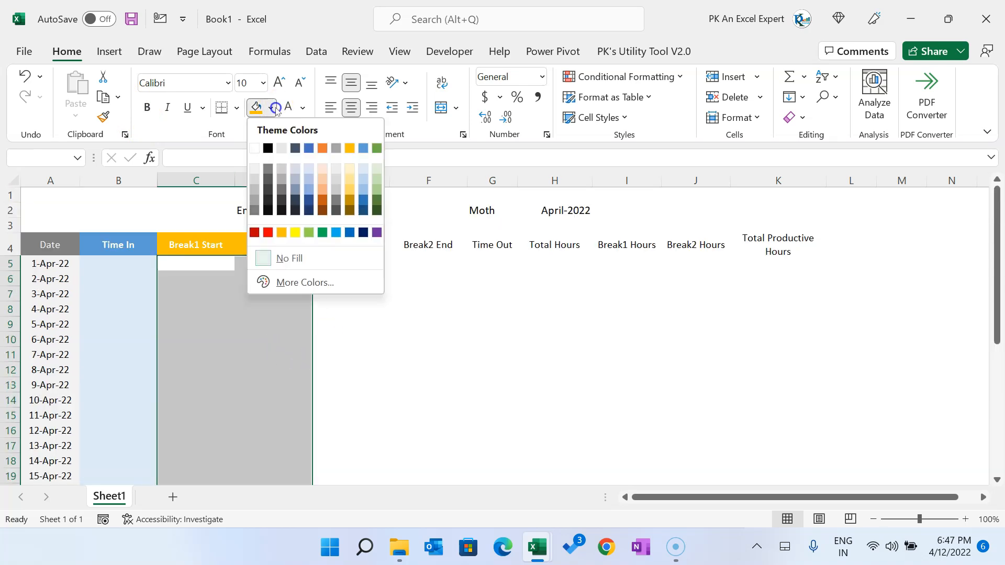
click(348, 167)
Format the Break2 Start and Break2 End headers in E4:F4 with a green fill and bold white font.
click(380, 241)
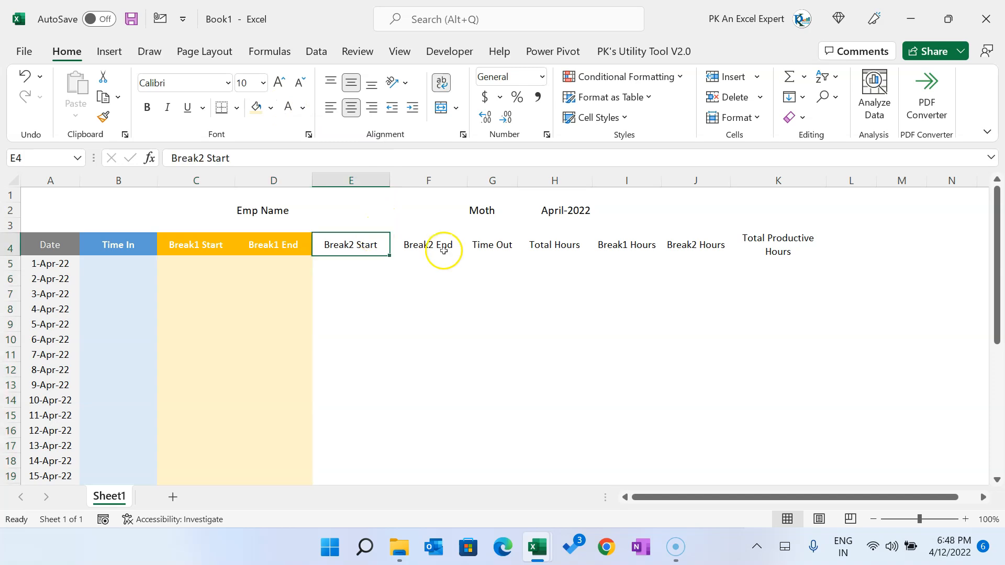
drag(370, 242, 444, 245)
click(271, 108)
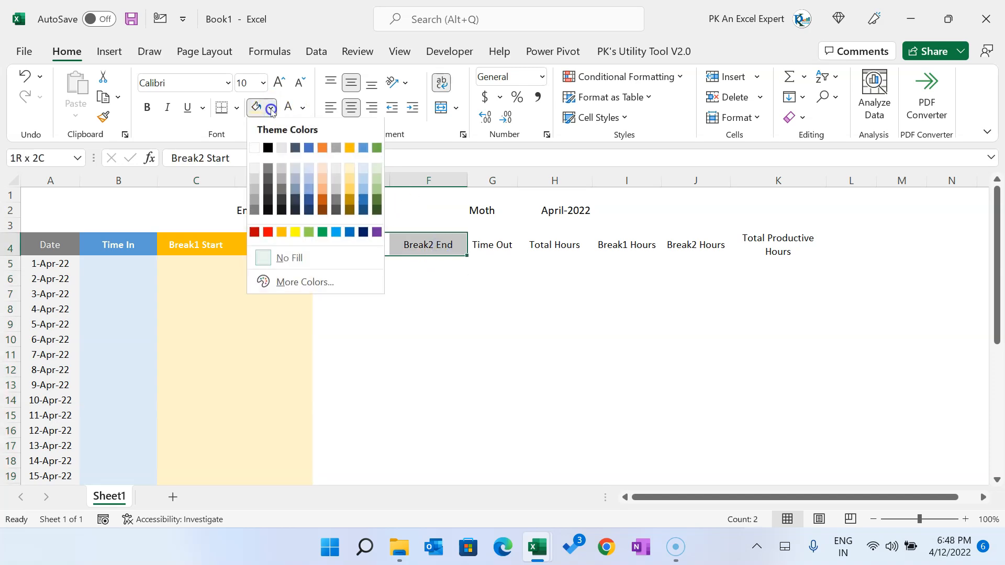
click(377, 148)
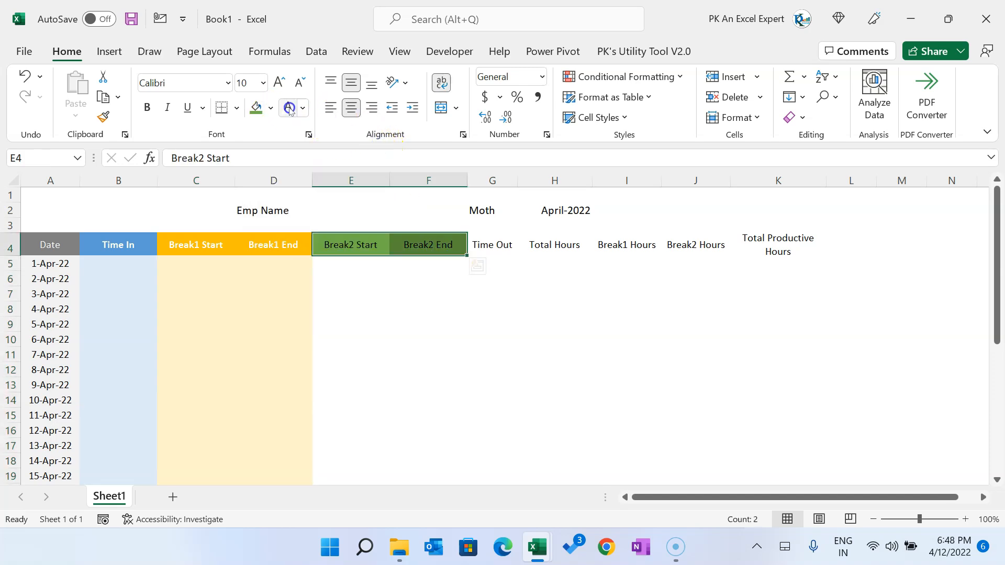
click(147, 108)
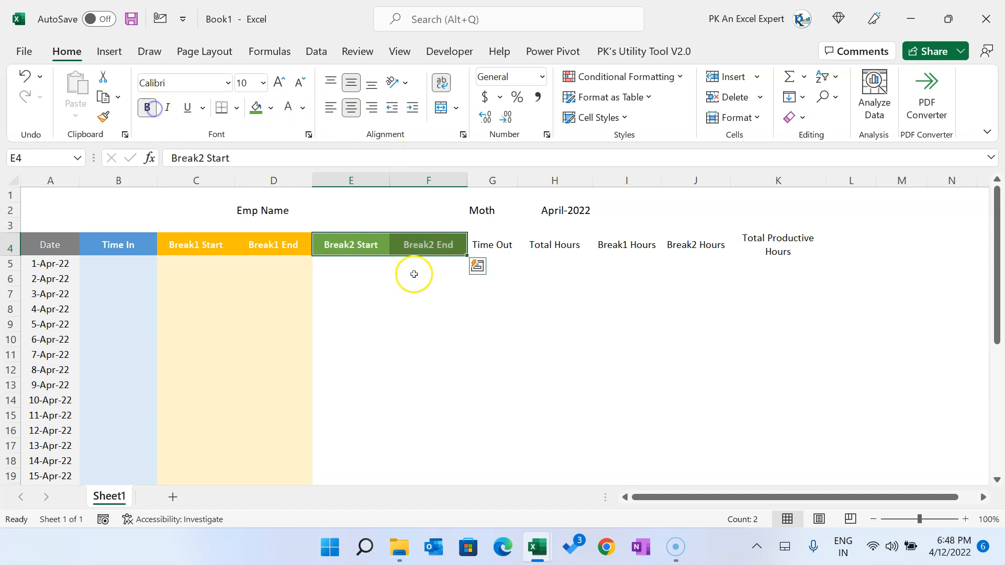
Fill the Break2 cells below the headers, E5:F35, with a light green color.
click(341, 261)
scroll(491, 320, down, 6)
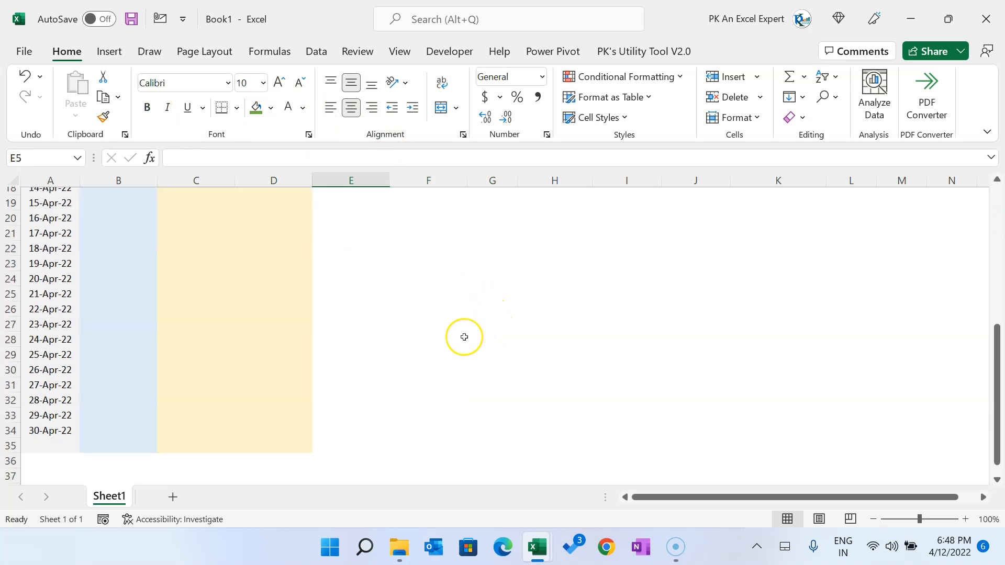
shift+click(435, 441)
scroll(460, 438, up, 6)
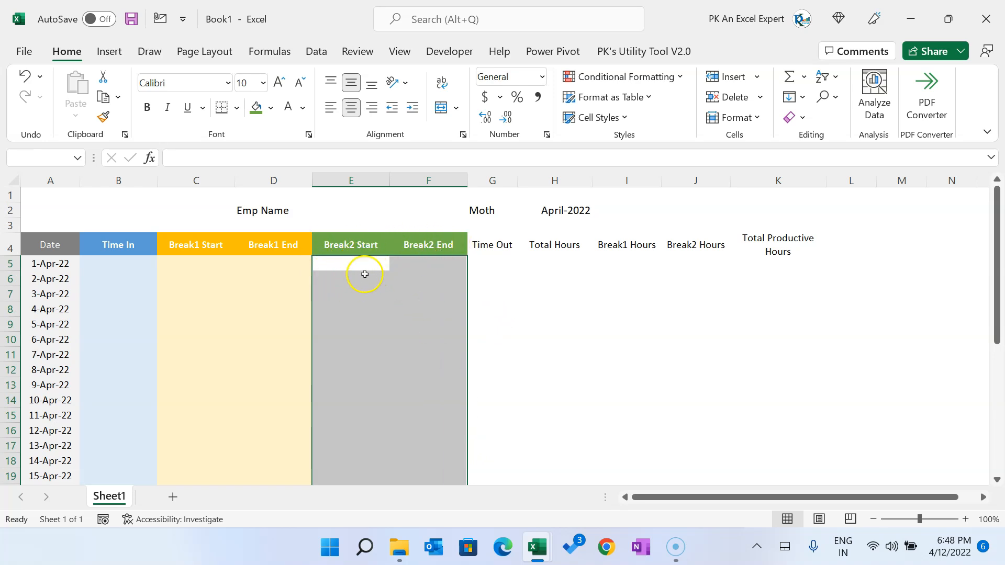
click(271, 108)
click(375, 169)
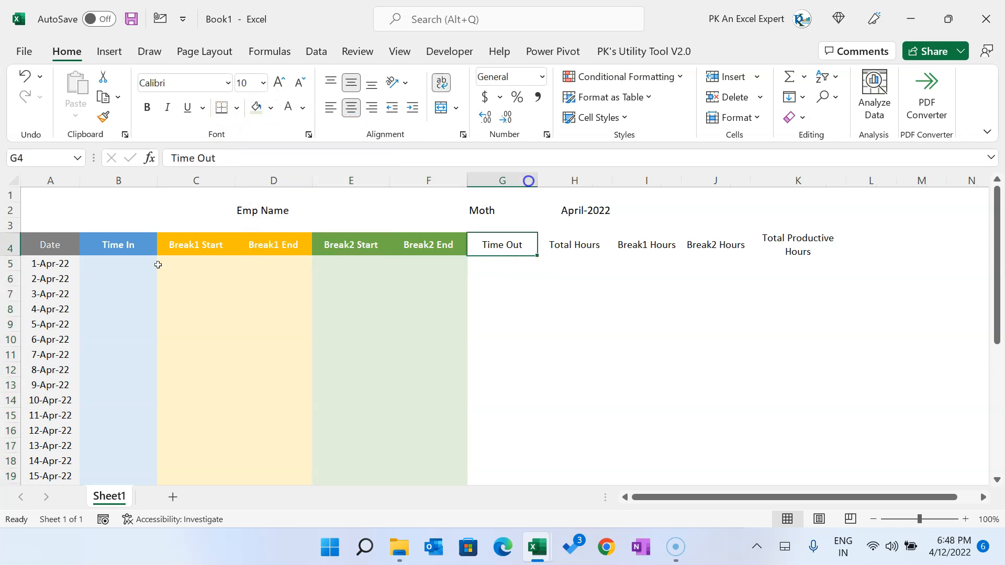
Copy the formatting of the Time In column, header and cells, onto the Time Out column starting at G4.
click(118, 245)
key(ctrl+shift+Down)
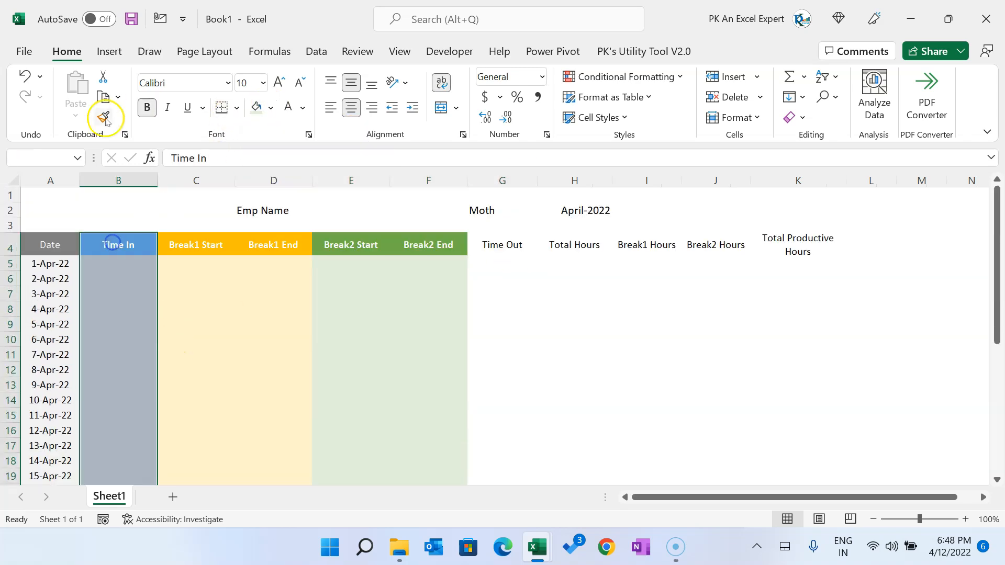
click(104, 117)
click(502, 245)
Format the Total Hours, Break1 Hours and Break2 Hours headers in H4:J4 with an orange fill and bold white font.
drag(586, 244, 683, 248)
click(270, 108)
click(324, 149)
click(289, 109)
Fill the cells below the three orange hours headers, H5:J35, with a light orange color.
drag(566, 264, 722, 469)
click(271, 108)
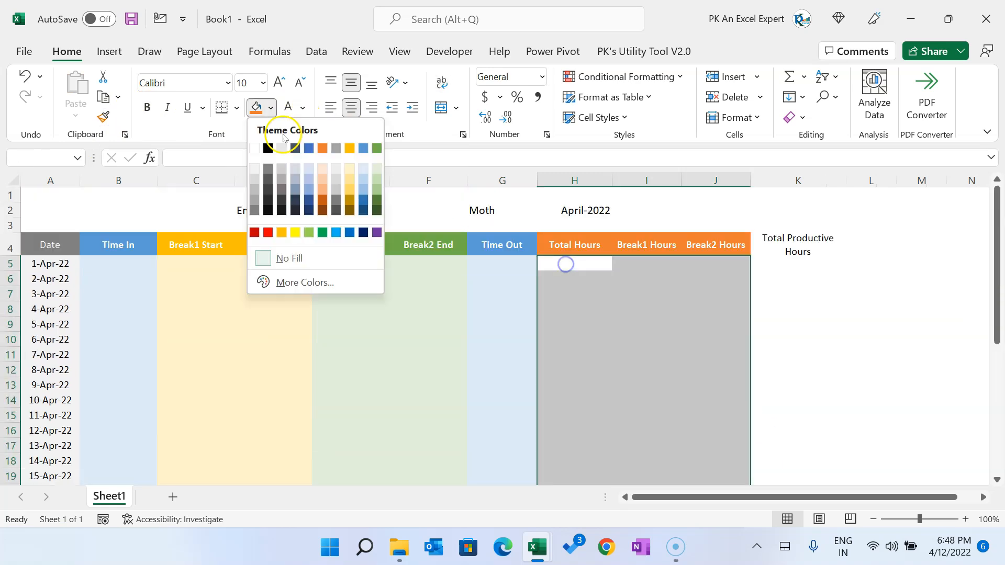
click(324, 170)
Format the Total Productive Hours header in K4 with a dark blue fill and bold white font, and make row 4 taller.
click(798, 245)
click(271, 108)
click(363, 213)
click(288, 108)
drag(12, 256, 12, 263)
key(ctrl+b)
Fill the Total Productive Hours cells K5:K35 with a light blue color.
drag(799, 272, 798, 477)
scroll(798, 366, up, 5)
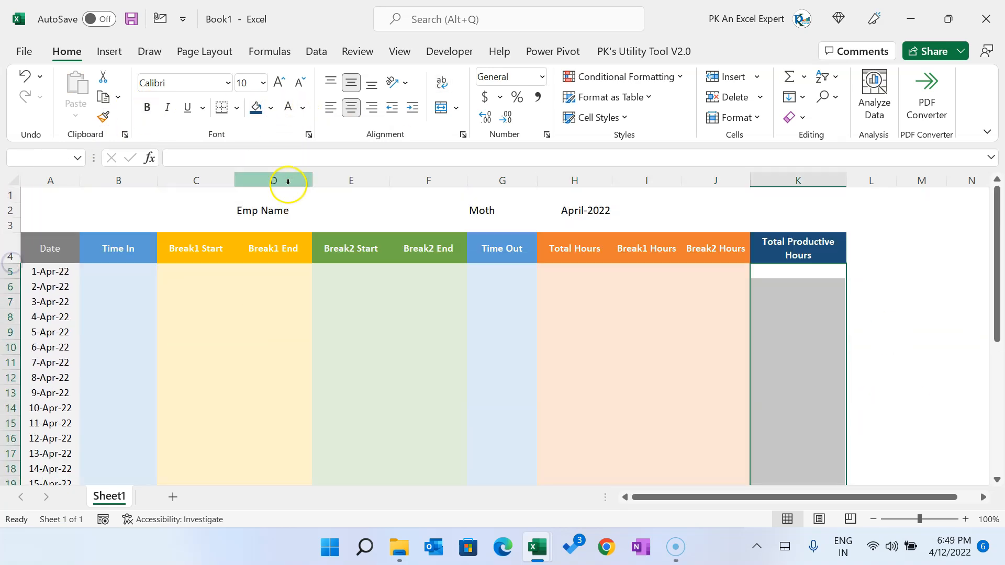
click(271, 108)
click(310, 169)
click(646, 302)
Save the workbook to the Desktop as an Excel Macro-Enabled Workbook named Book1.
click(196, 248)
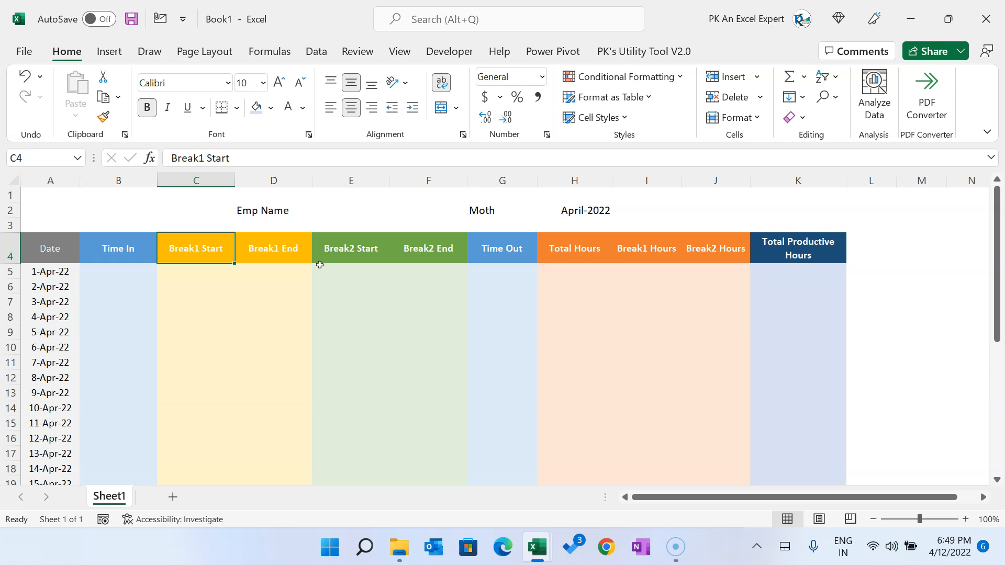
key(F12)
click(332, 321)
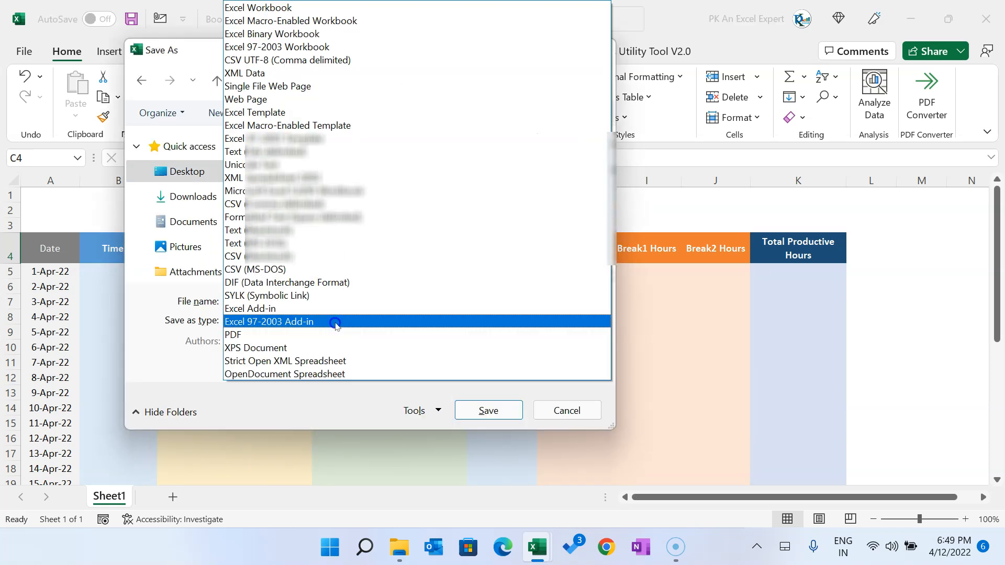
click(290, 21)
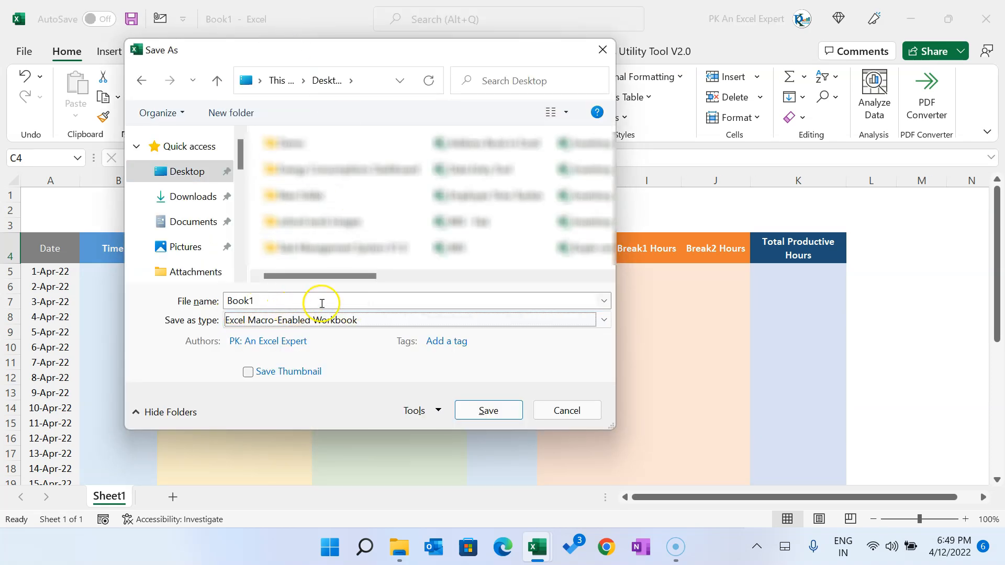
click(502, 410)
Increase the height of row 2 and center the Emp Name label in D2 horizontally and vertically.
click(306, 209)
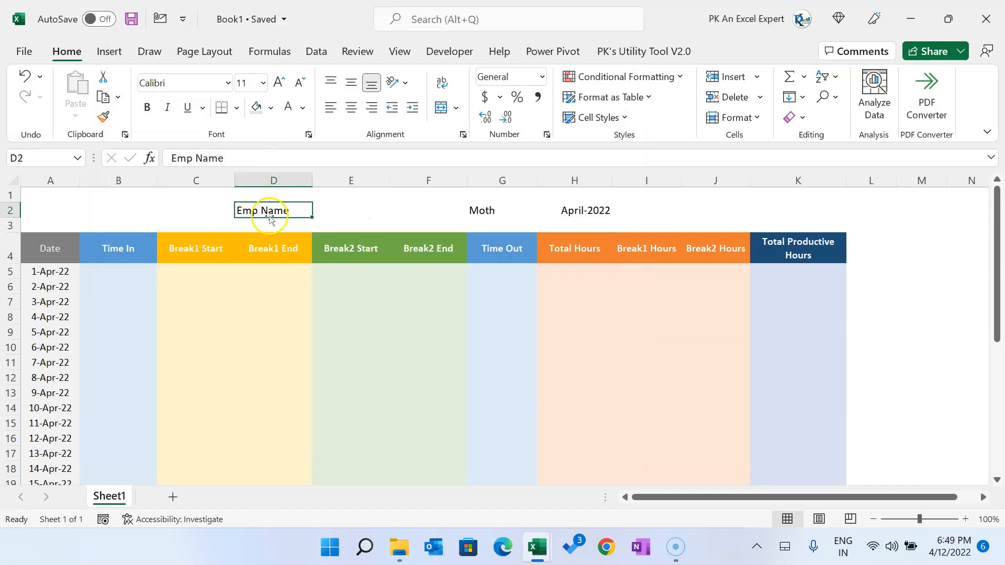
drag(3, 218, 2, 226)
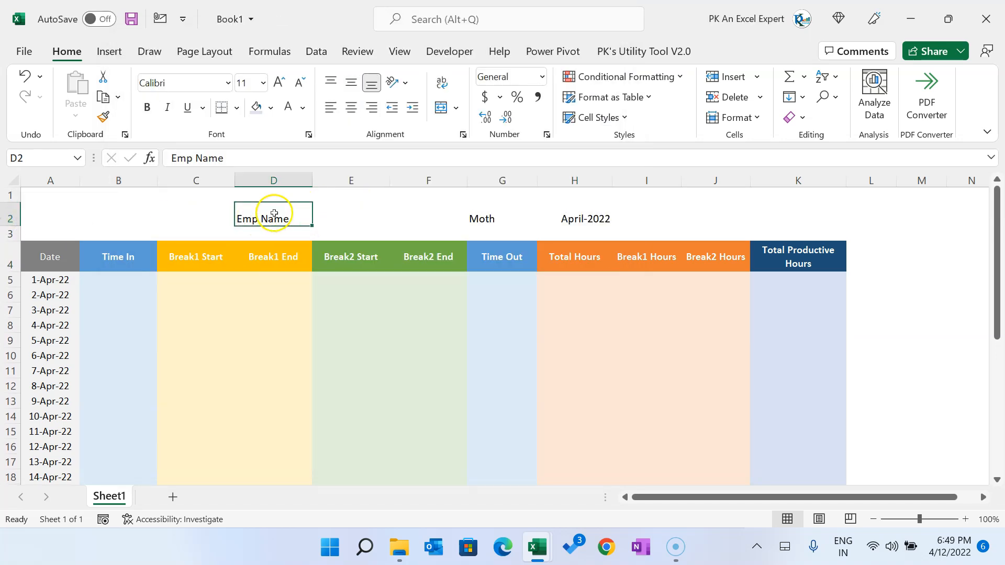
click(352, 82)
click(352, 107)
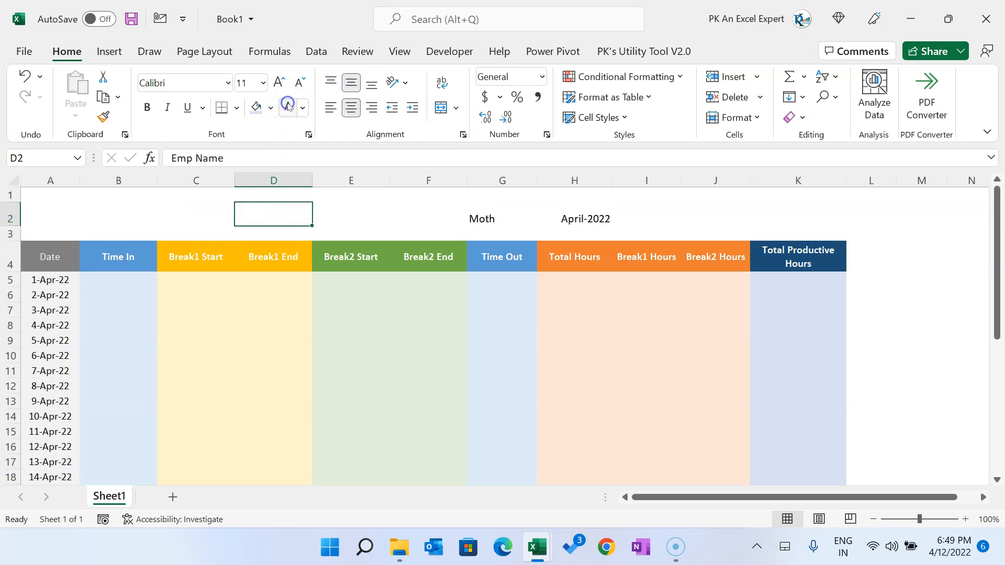
Give the Emp Name label in D2 a bright blue fill with bold white font, and fill the entry cell E2 light blue.
click(271, 107)
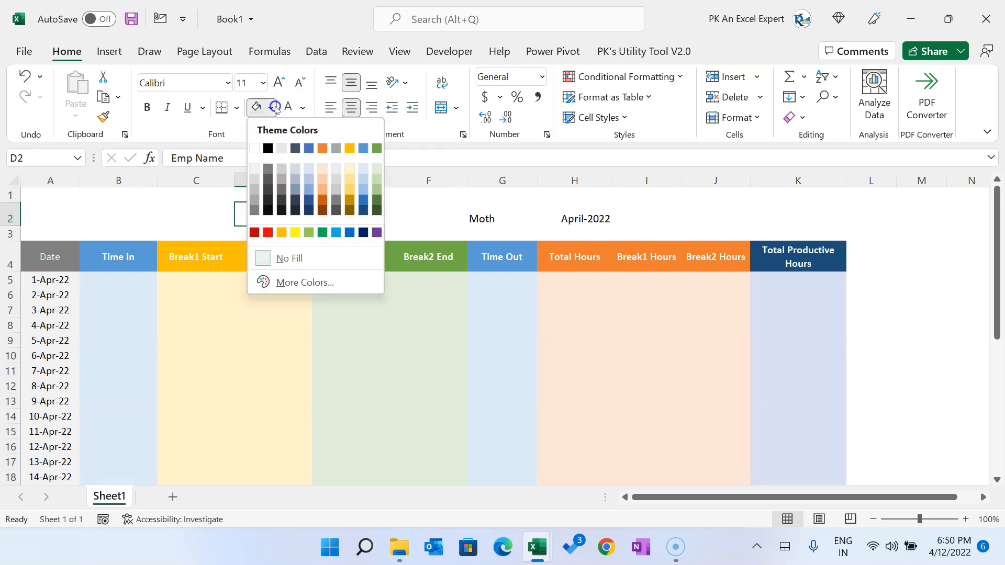
click(336, 233)
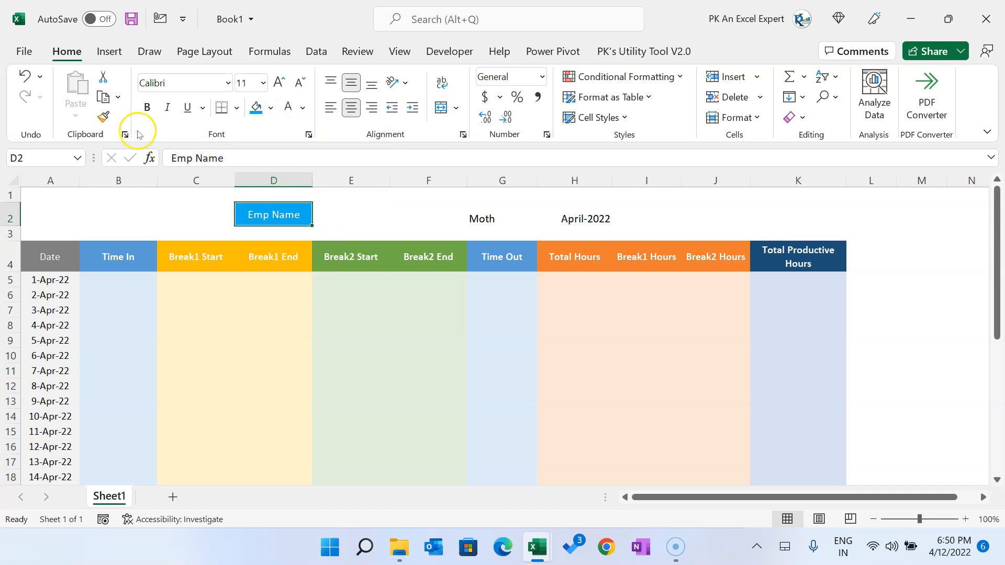
click(340, 212)
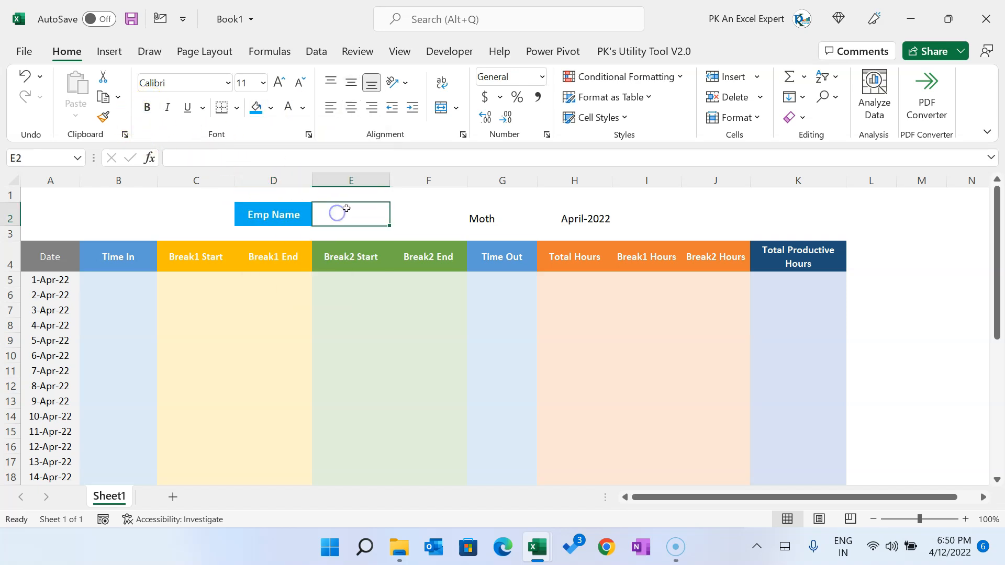
click(271, 108)
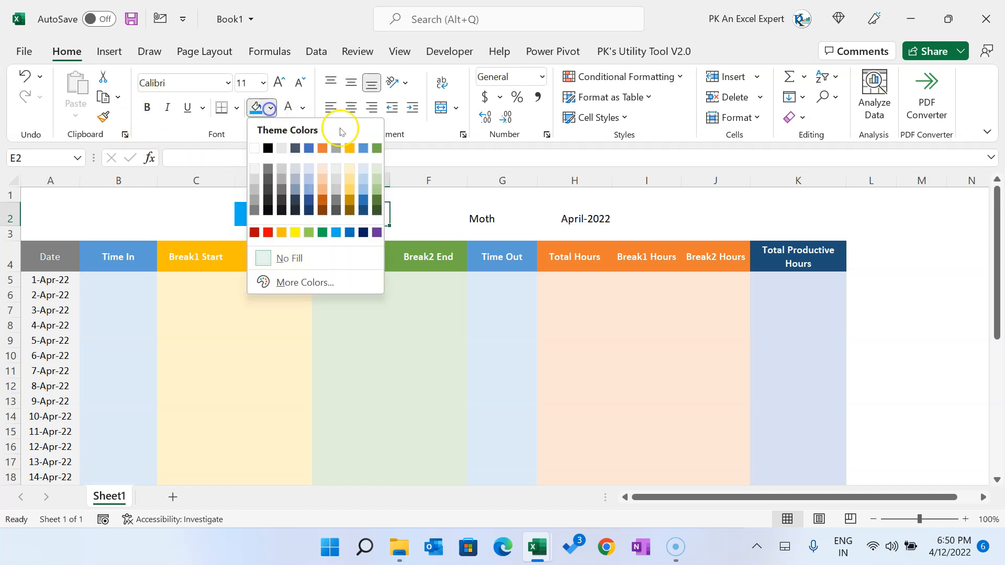
click(368, 171)
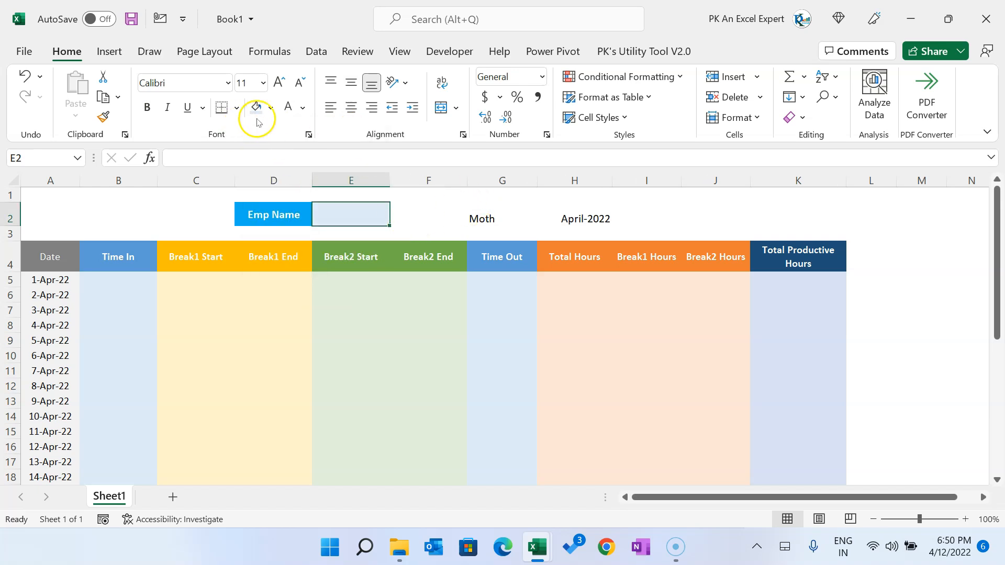
Format the month label in G2 with a bright blue fill and bold white font, and its value cell H2 with light blue, both centered.
drag(306, 218, 337, 218)
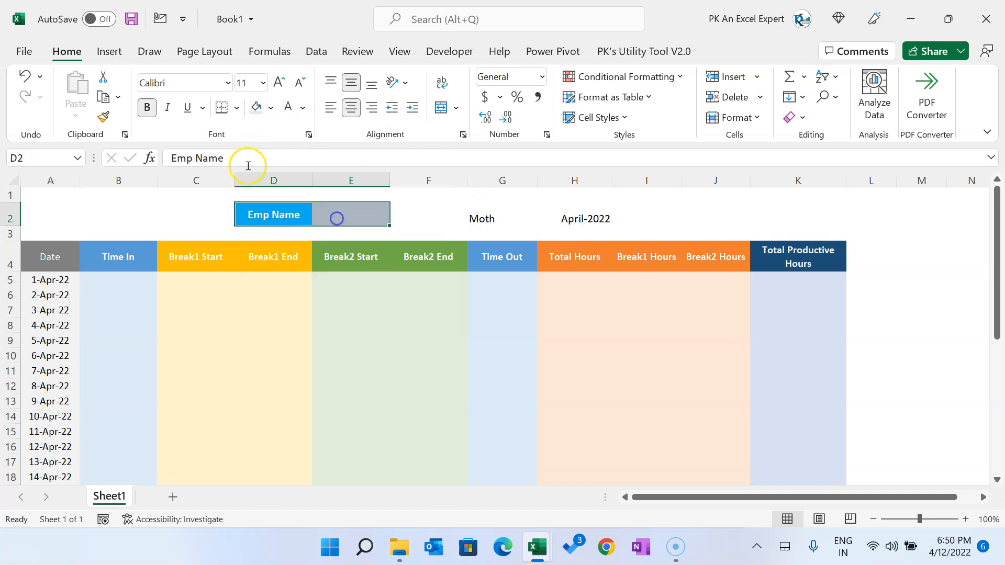
click(481, 220)
click(551, 220)
key(F4)
click(503, 217)
click(271, 107)
click(340, 245)
click(287, 108)
click(148, 107)
drag(571, 215, 282, 216)
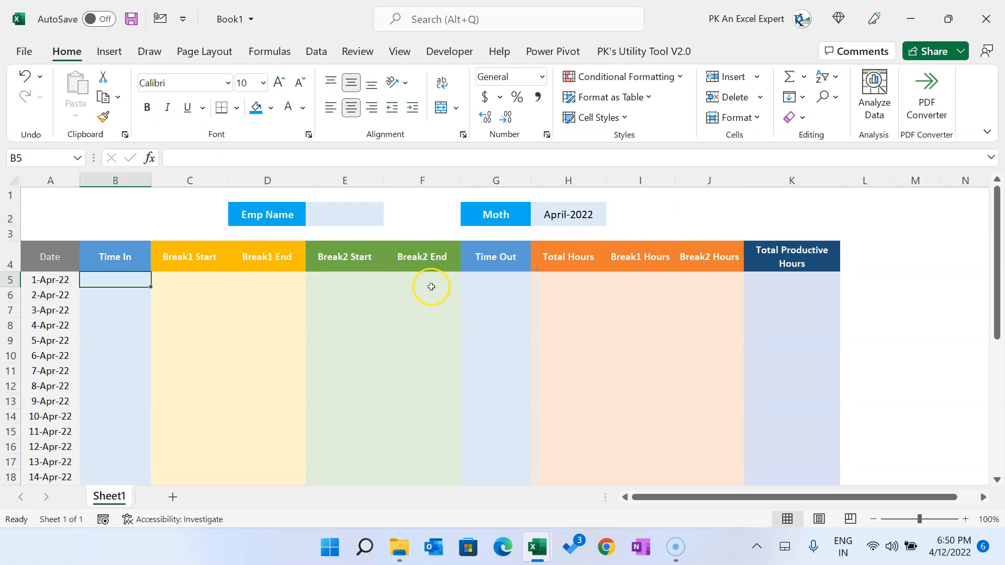
Format the entry cells from Time In through Time Out, starting at row 5, as Time with the 1:30 PM type.
shift+click(431, 287)
shift+click(501, 281)
scroll(520, 340, down, 6)
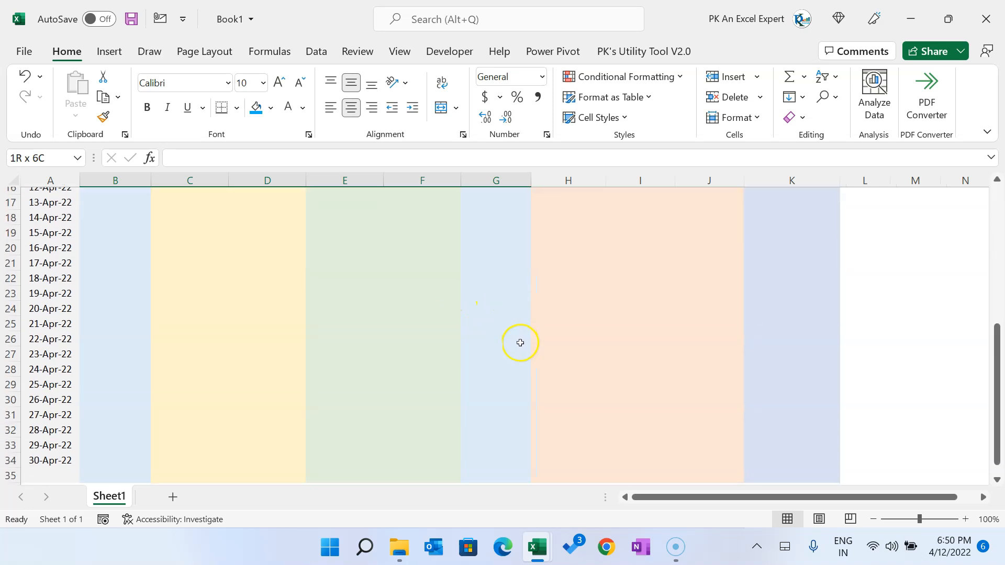
shift+click(506, 417)
scroll(511, 403, up, 6)
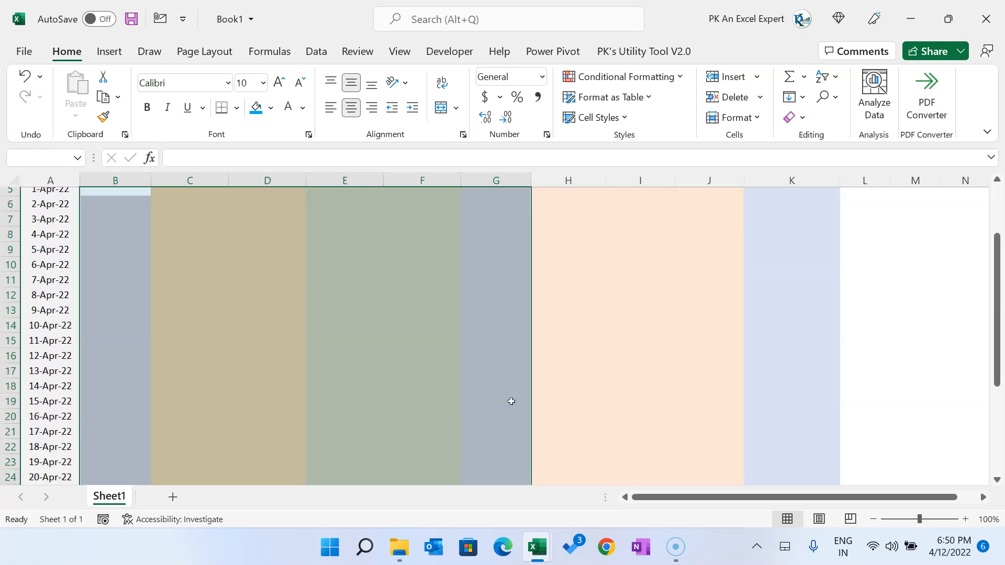
right_click(369, 305)
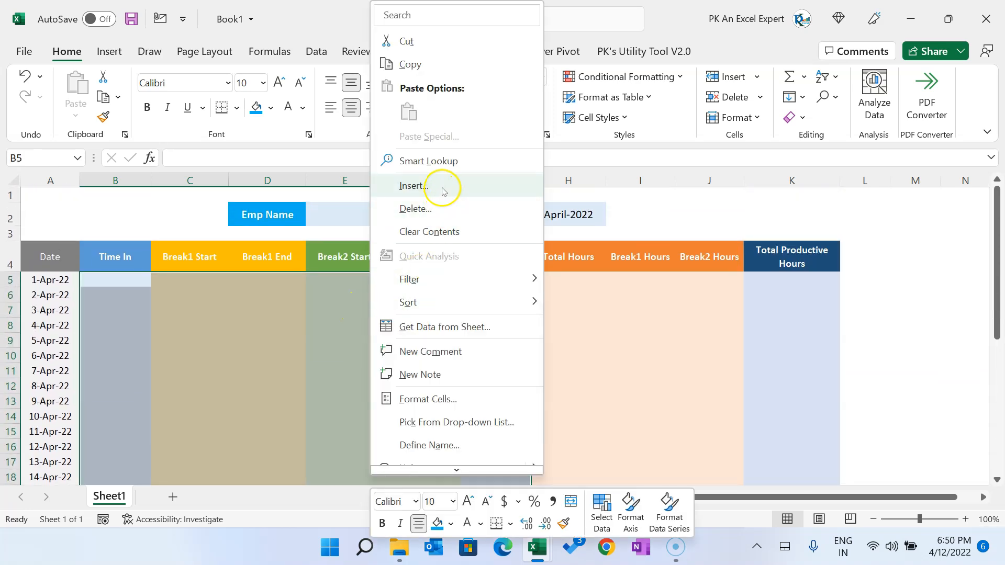
click(448, 394)
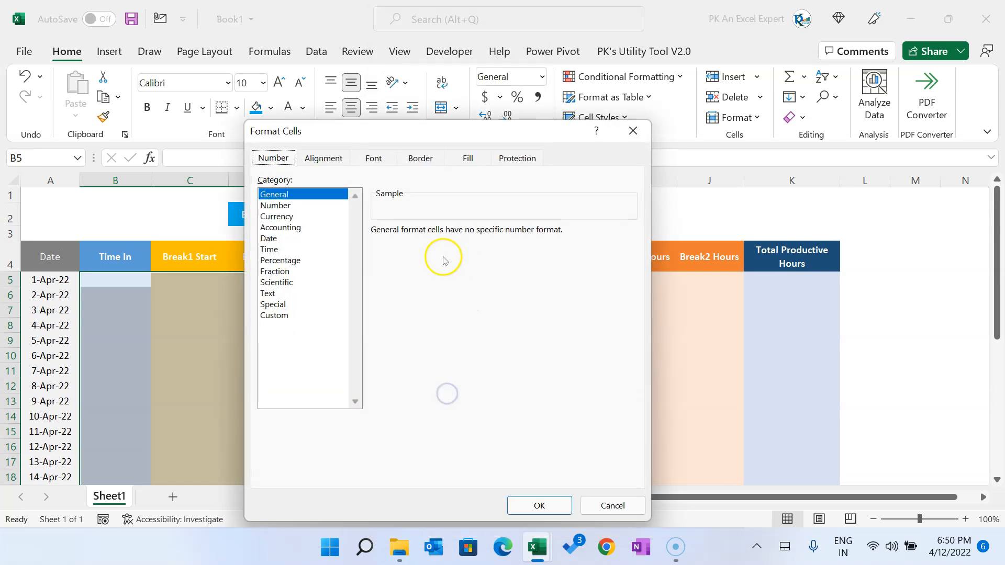
click(285, 251)
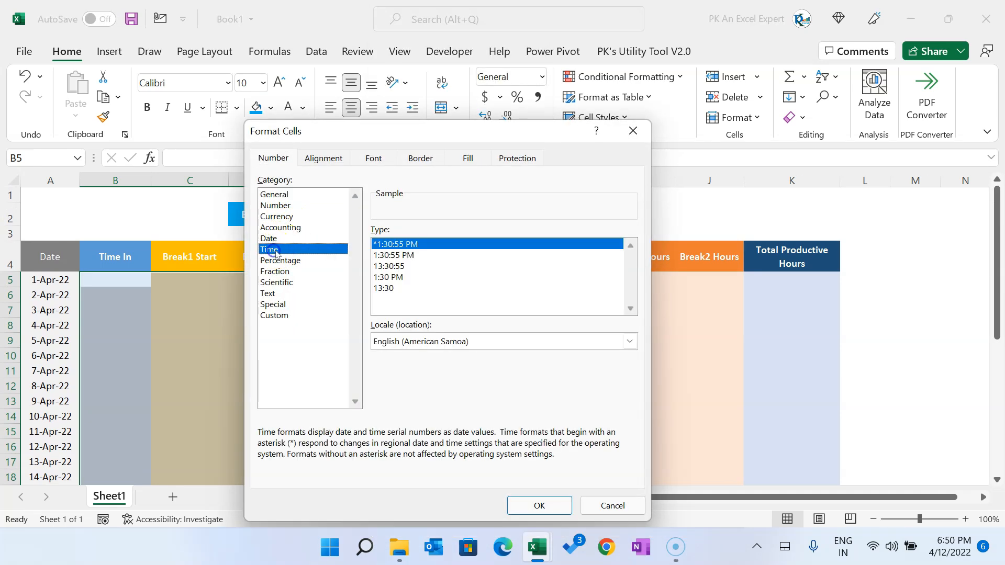
click(382, 280)
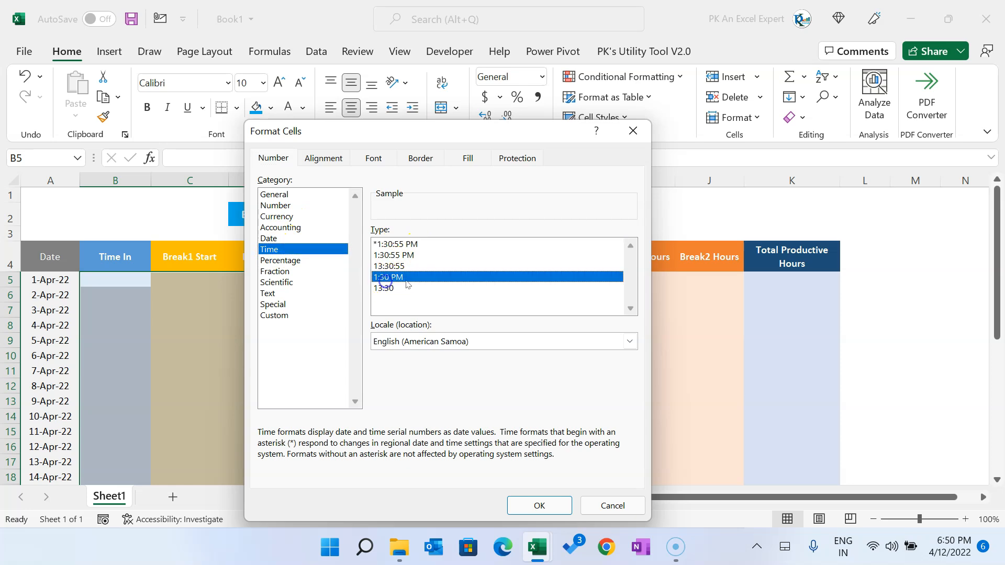
click(539, 505)
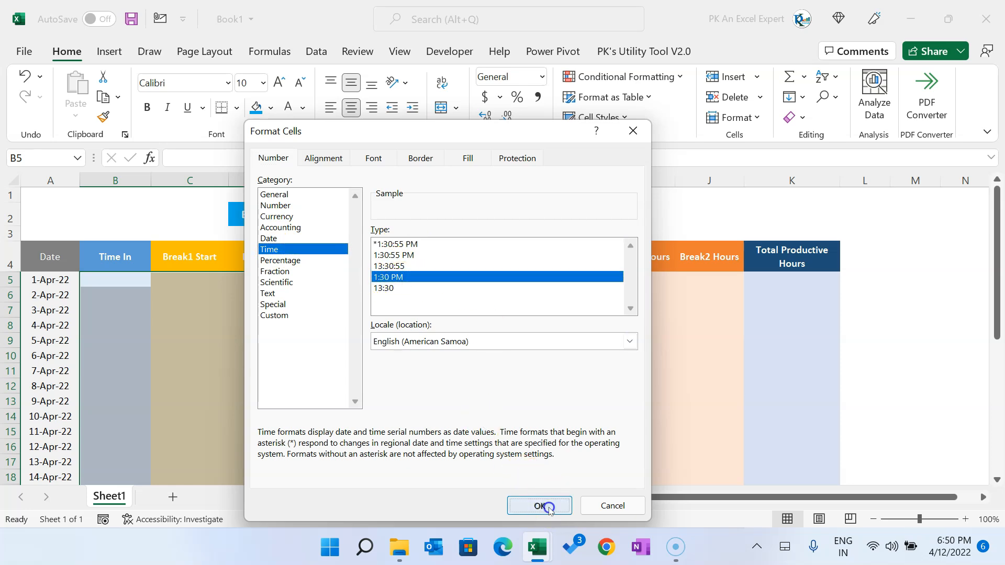
click(202, 314)
Enter 1 apr 22 10 pm as the Time In in B5 and check its stored date and time.
click(114, 276)
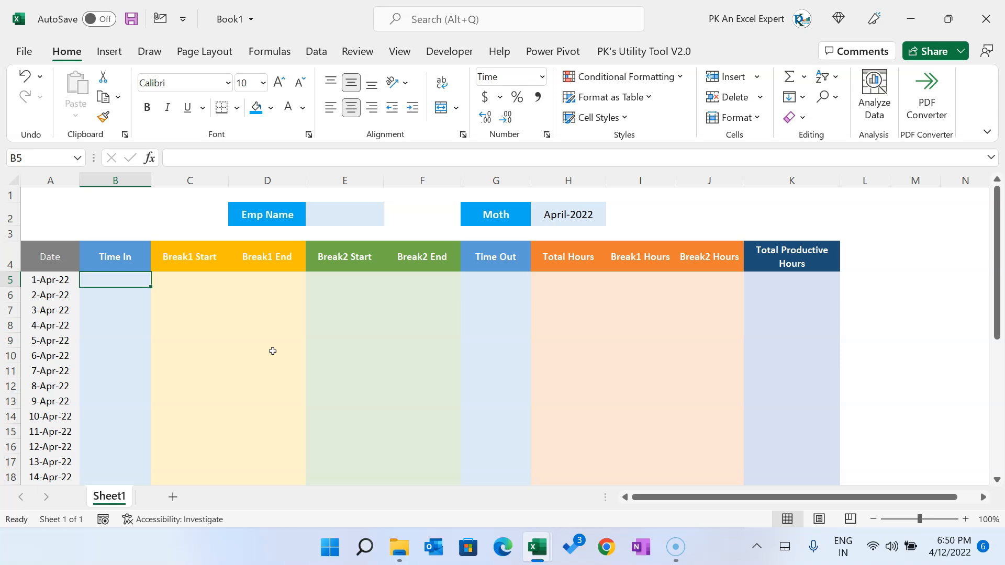
text(1 apr 22 10 pm)
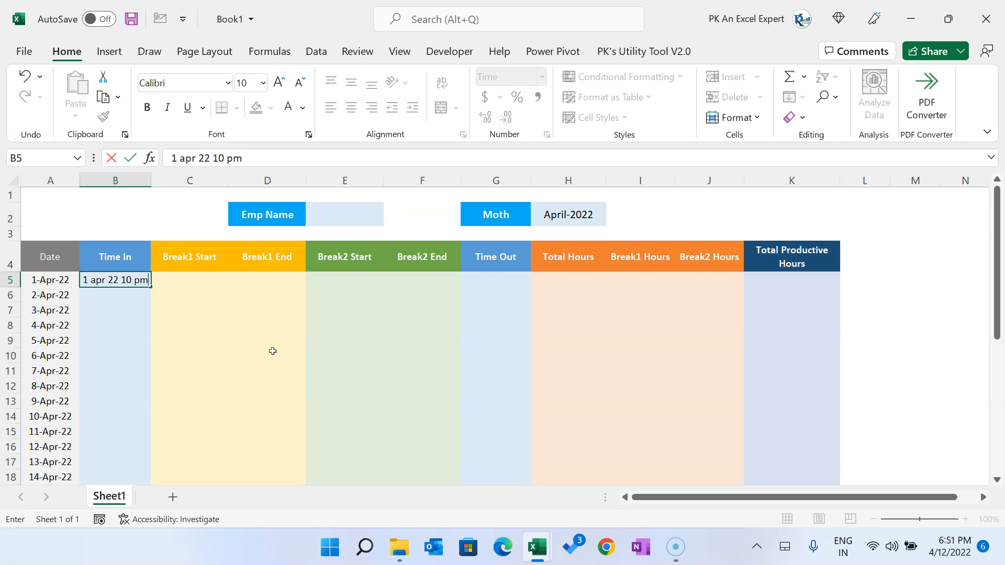
key(Return)
key(Up)
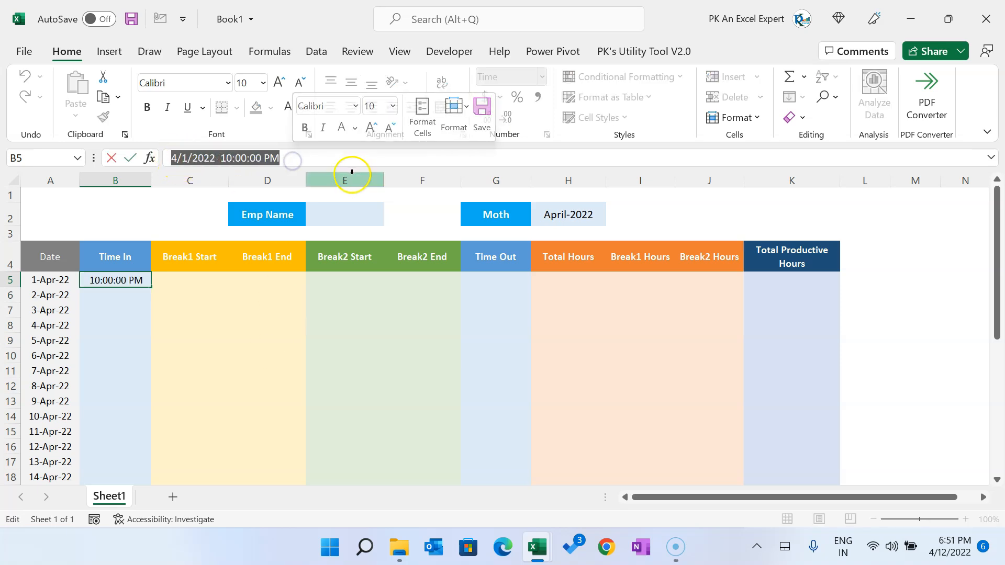
key(Escape)
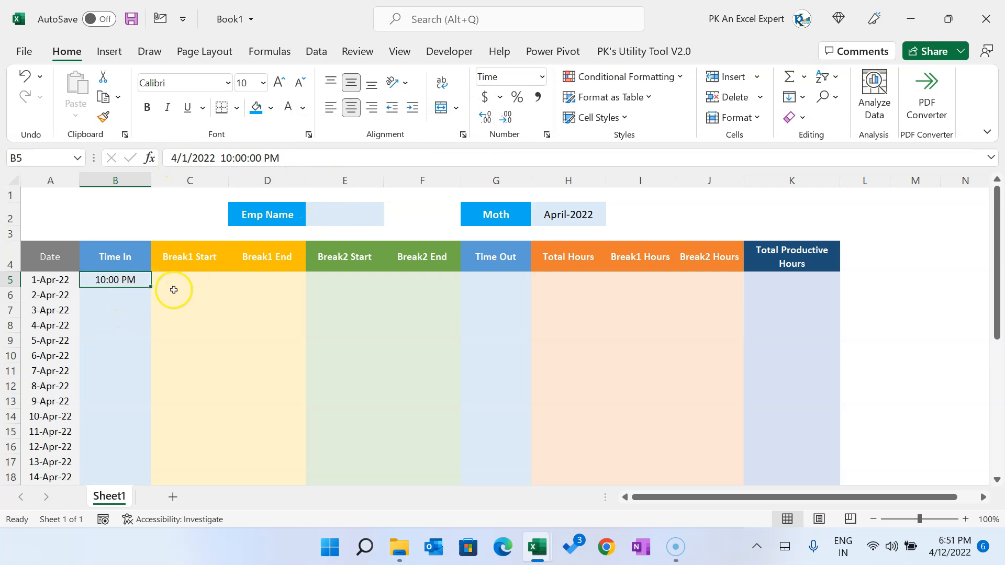
Copy the Time In entry from B5 and paste only its value into the Time Out cell G5.
key(ctrl+c)
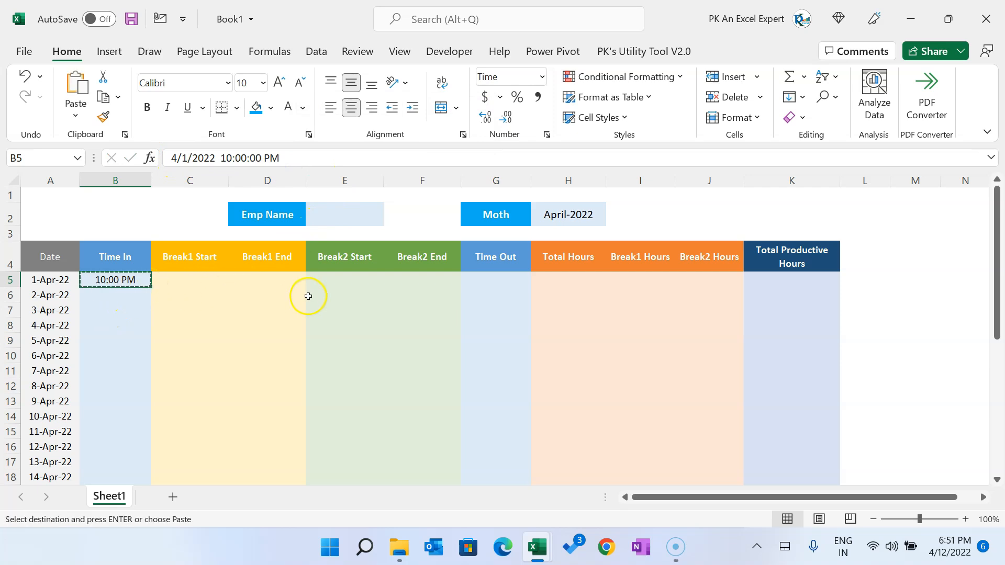
click(464, 285)
key(alt+e)
key(s)
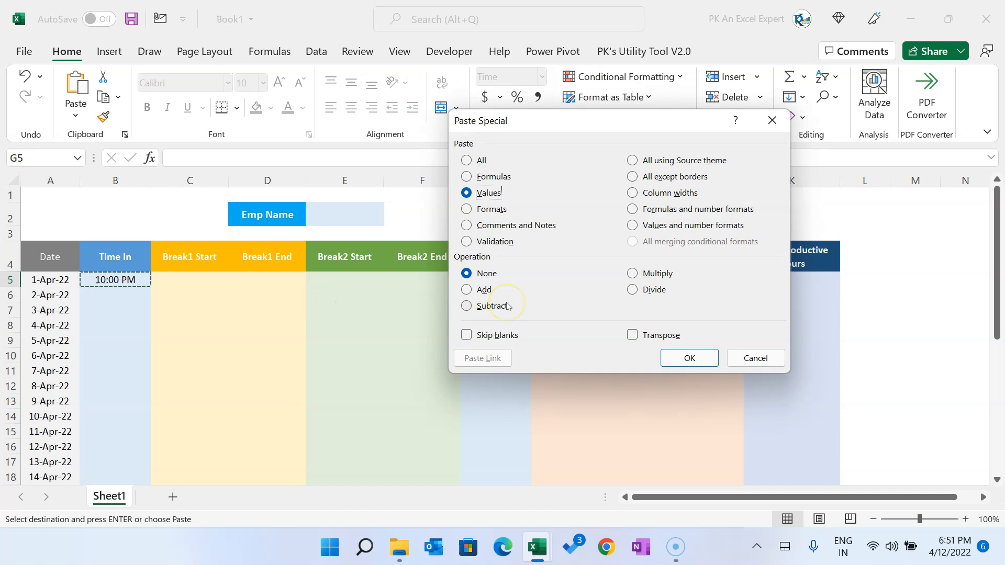
key(Return)
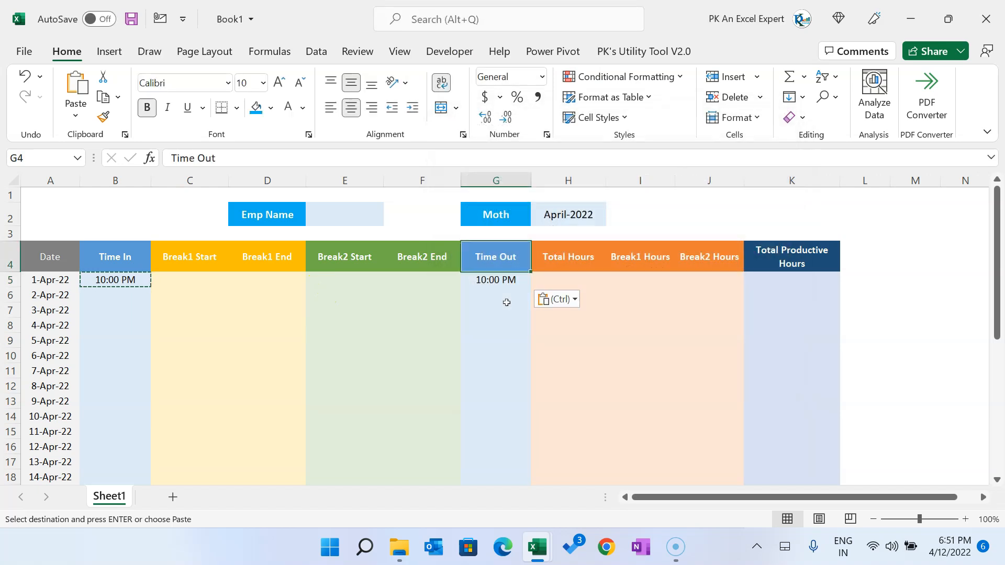
Change the time part of the Time Out entry in G5 to 11:30:00 PM.
click(226, 157)
double_click(226, 158)
text(11)
double_click(238, 158)
text(30)
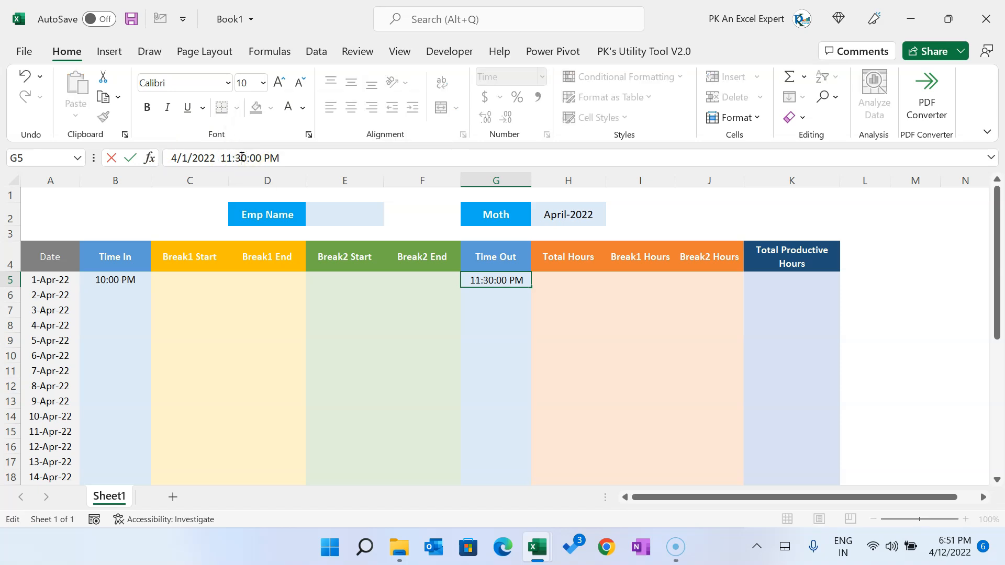
key(Return)
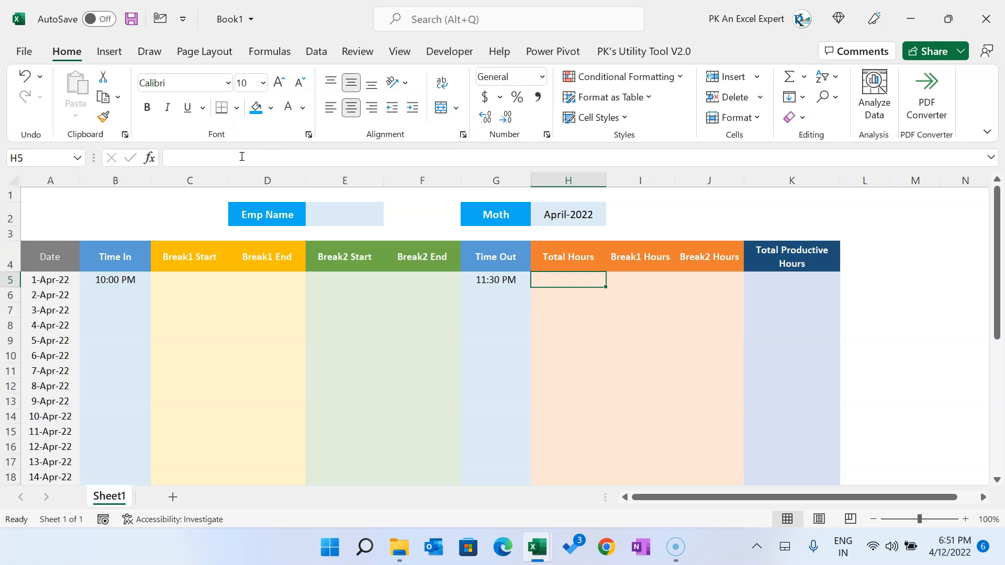
Calculate Total Hours in H5 with the formula =G5-B5.
key(Up)
key(Down)
text(=)
key(Left)
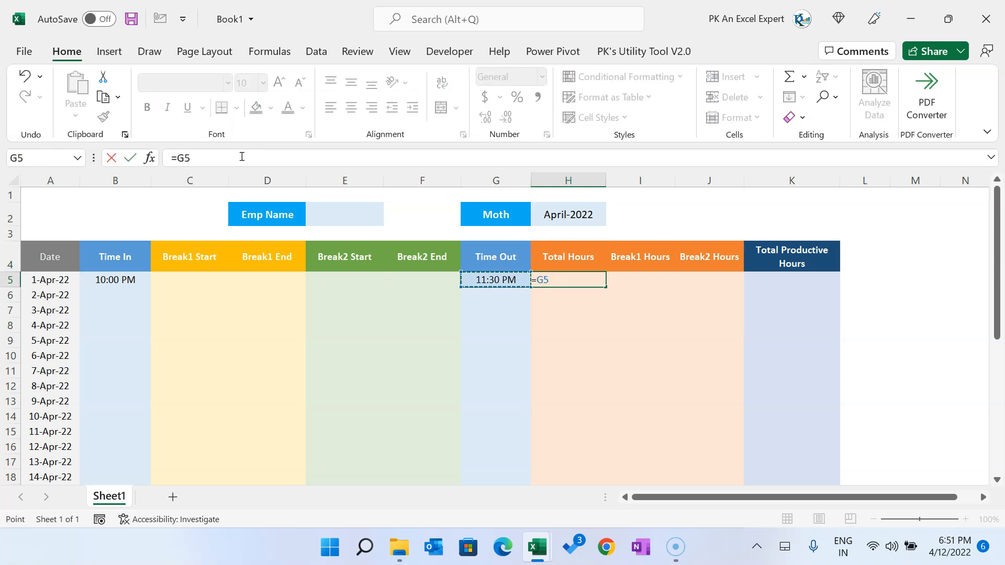
text(-)
key(Left)
key(Left)
key(Left)
key(Left)
key(Left)
key(Left)
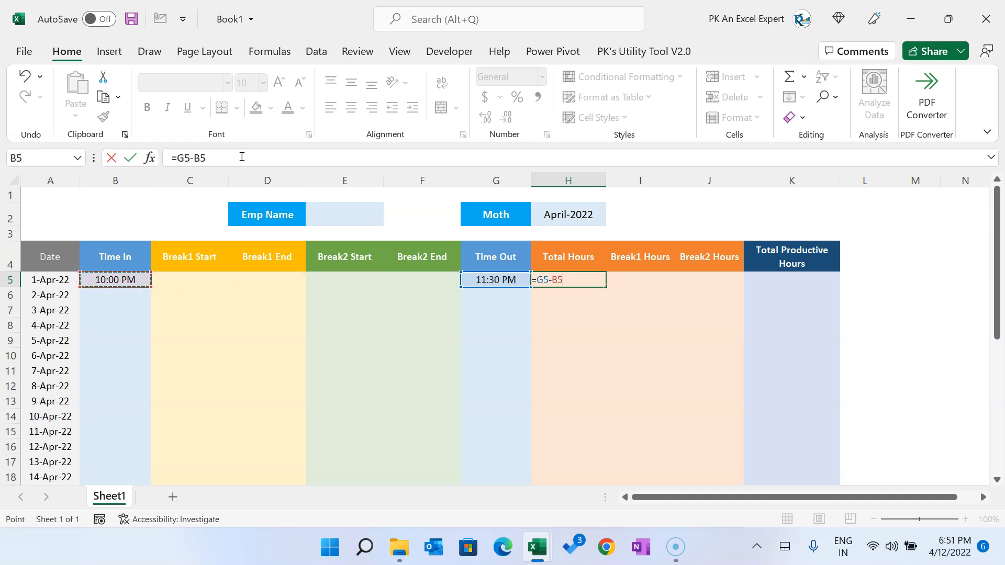
key(Return)
key(Up)
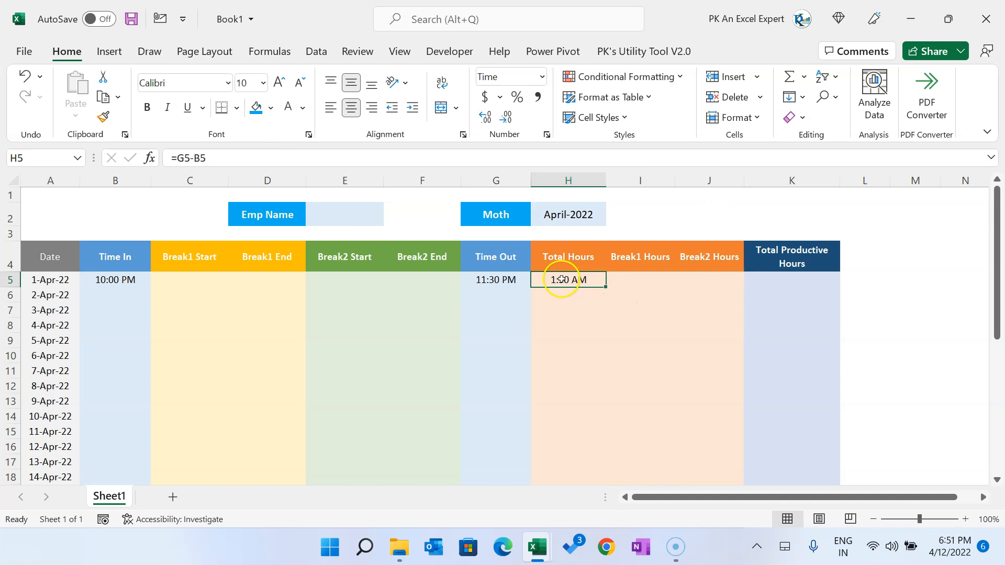
Format the cells from Total Hours through Total Productive Hours as Time with the English (United States) locale and the 37:30:55 type.
drag(562, 279, 805, 352)
scroll(805, 353, up, 8)
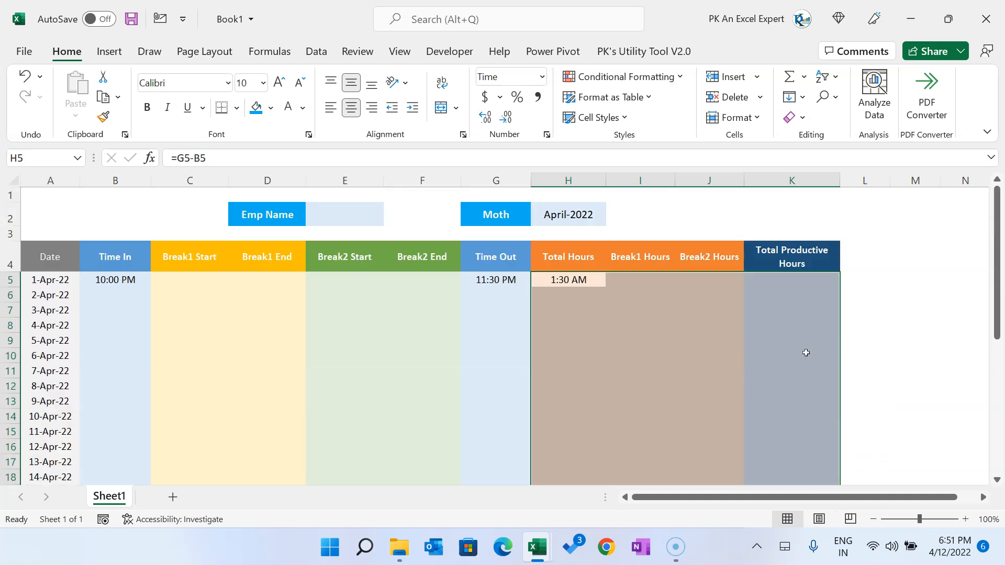
right_click(618, 300)
click(675, 398)
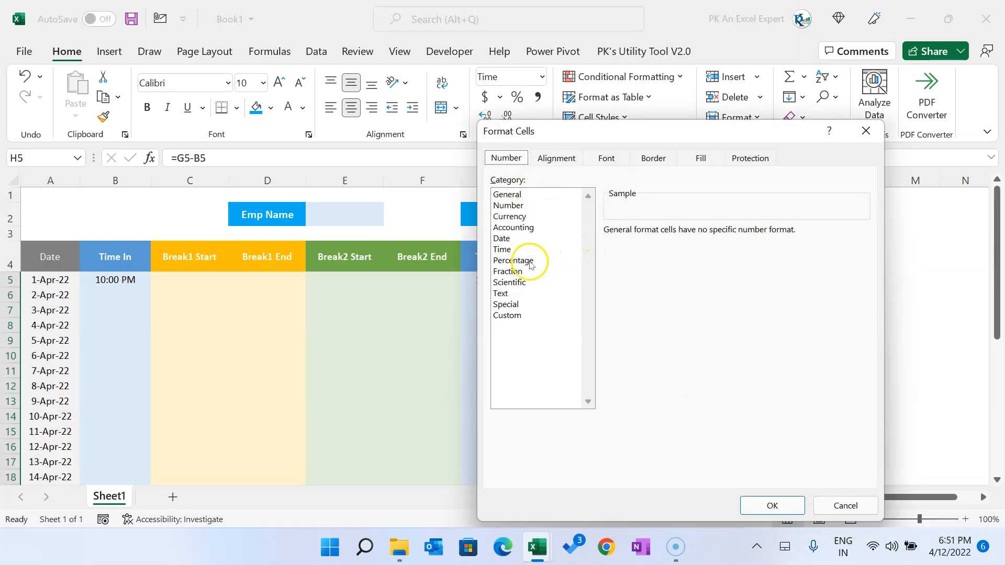
click(502, 250)
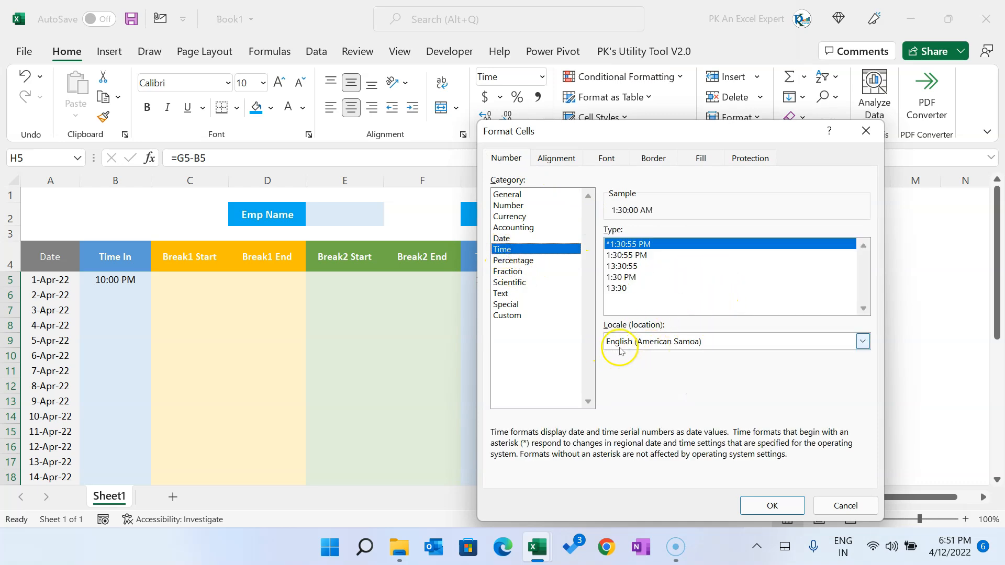
click(674, 343)
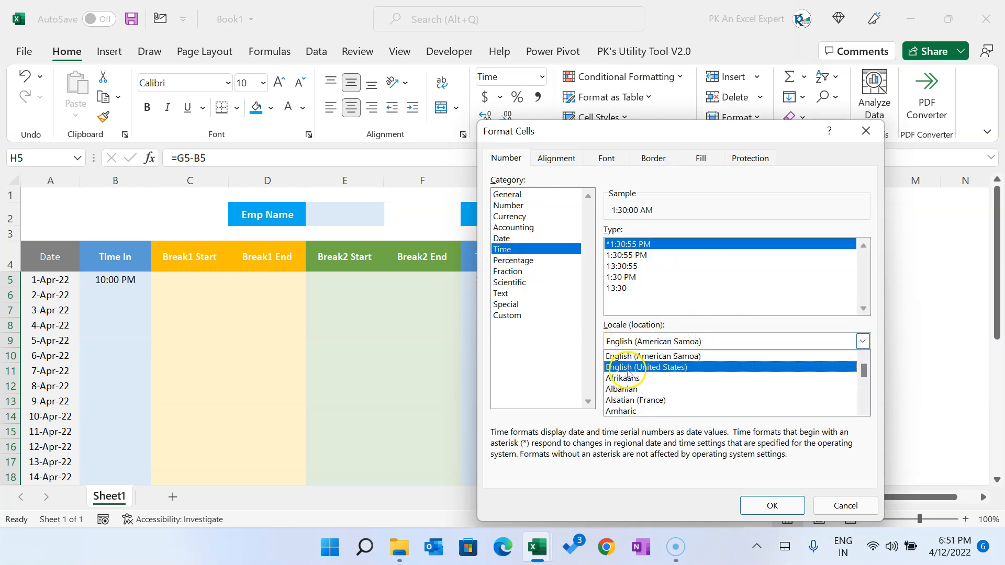
click(668, 368)
click(628, 299)
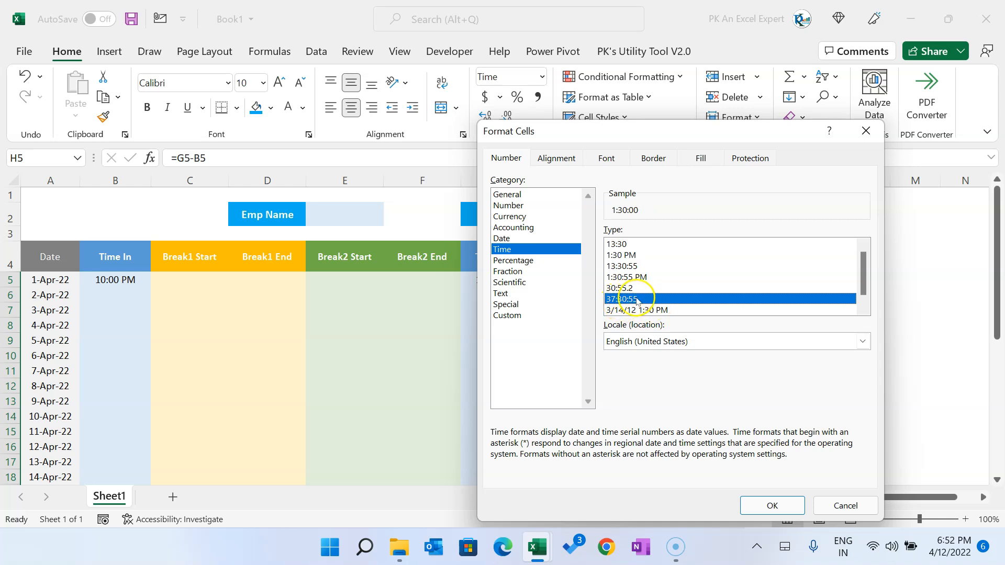
click(771, 505)
click(639, 323)
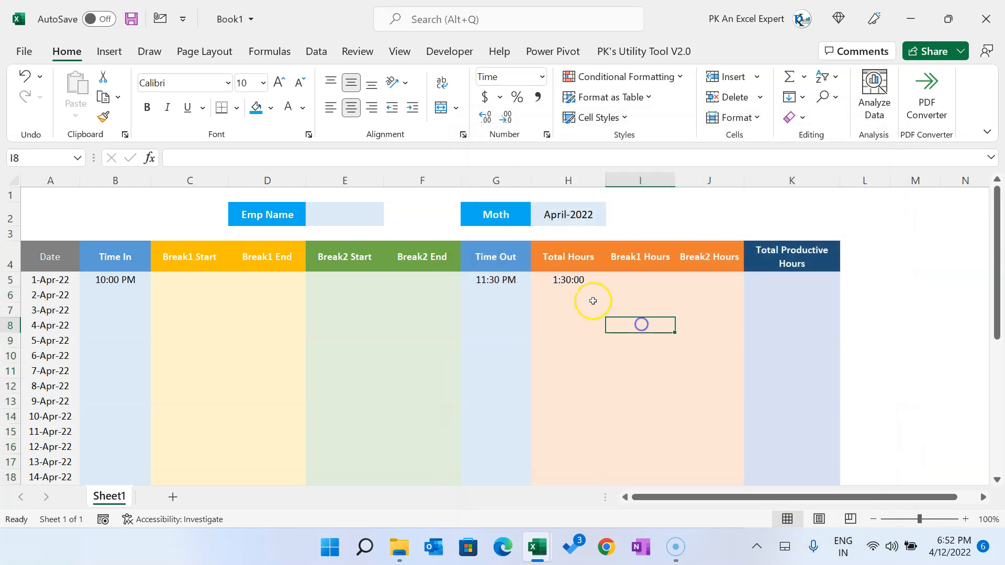
click(574, 281)
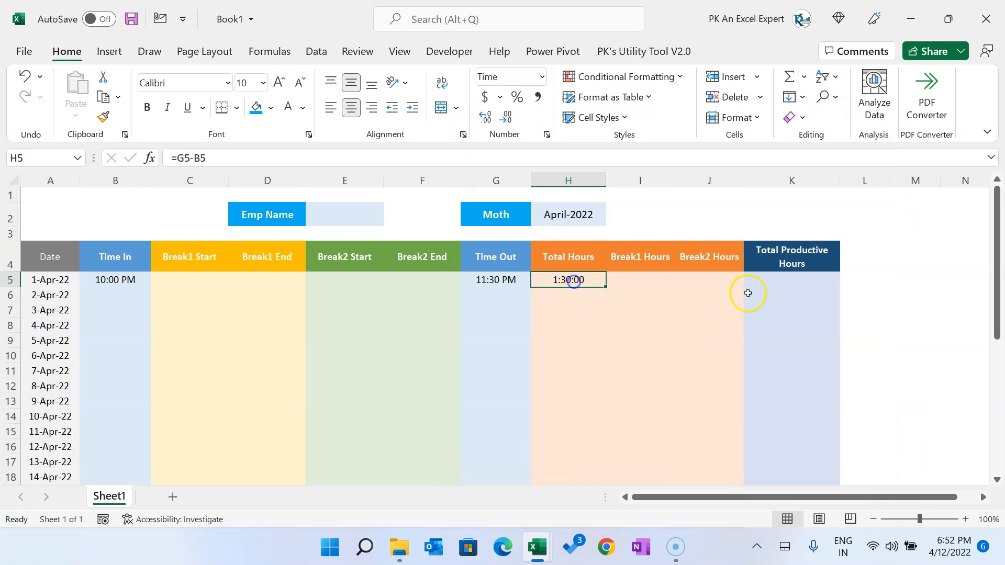
click(649, 280)
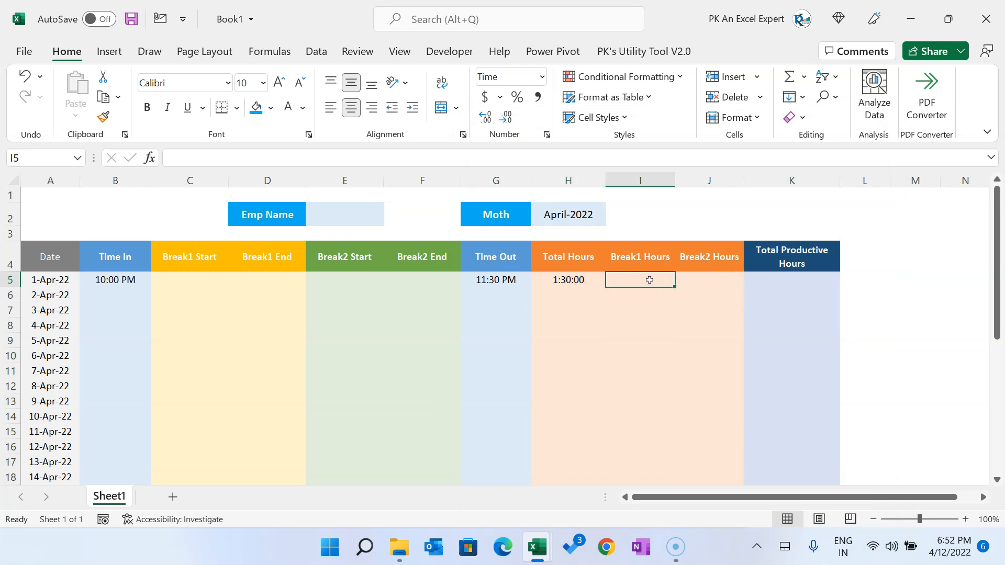
click(570, 281)
click(649, 279)
click(706, 279)
click(640, 279)
Fill the Total Hours formula from H5 down to H11.
click(572, 281)
drag(604, 287, 599, 378)
click(639, 310)
drag(570, 295, 573, 377)
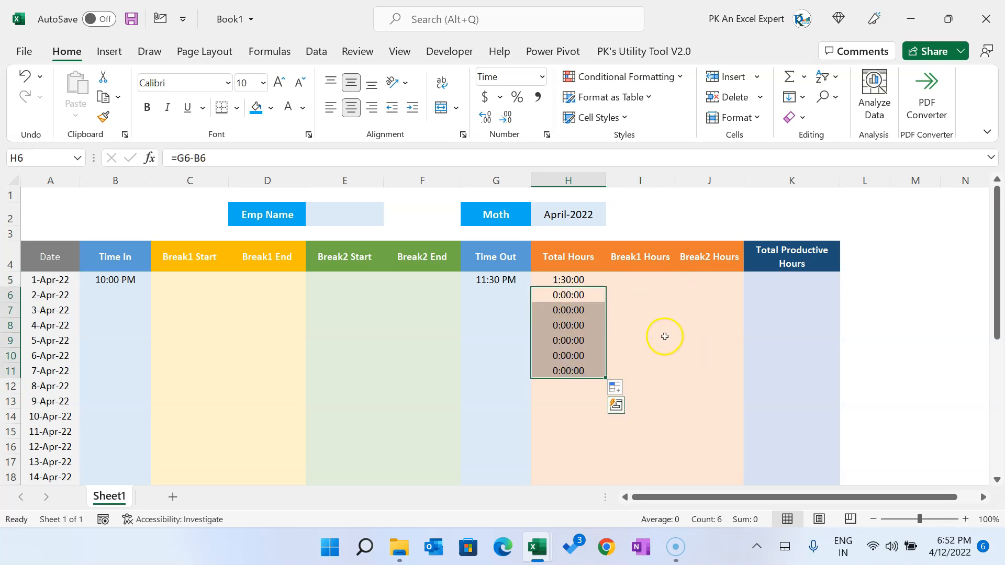
Fill the Time In entry from B5 down into B6 and change its date to 4/2/2022.
click(104, 294)
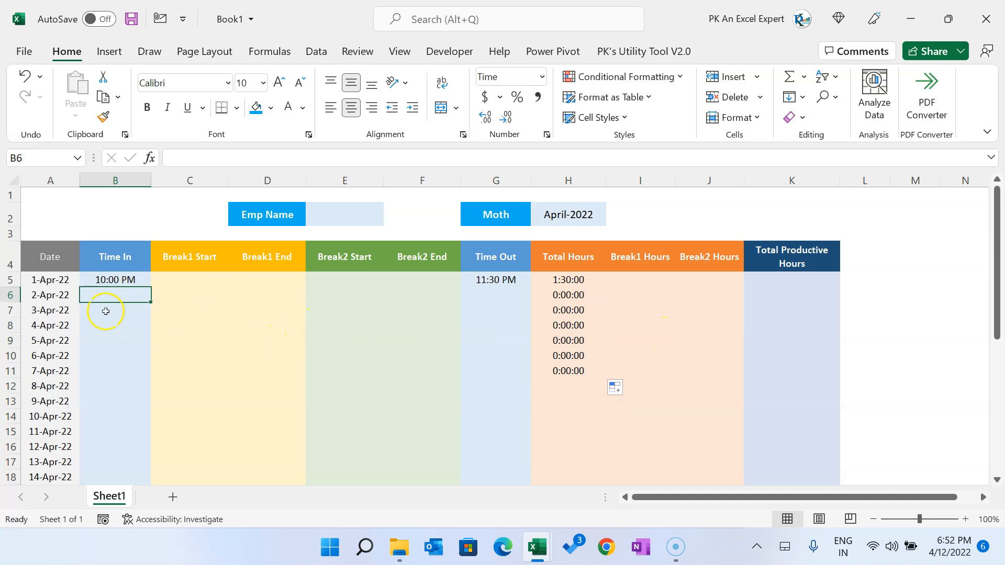
key(ctrl+d)
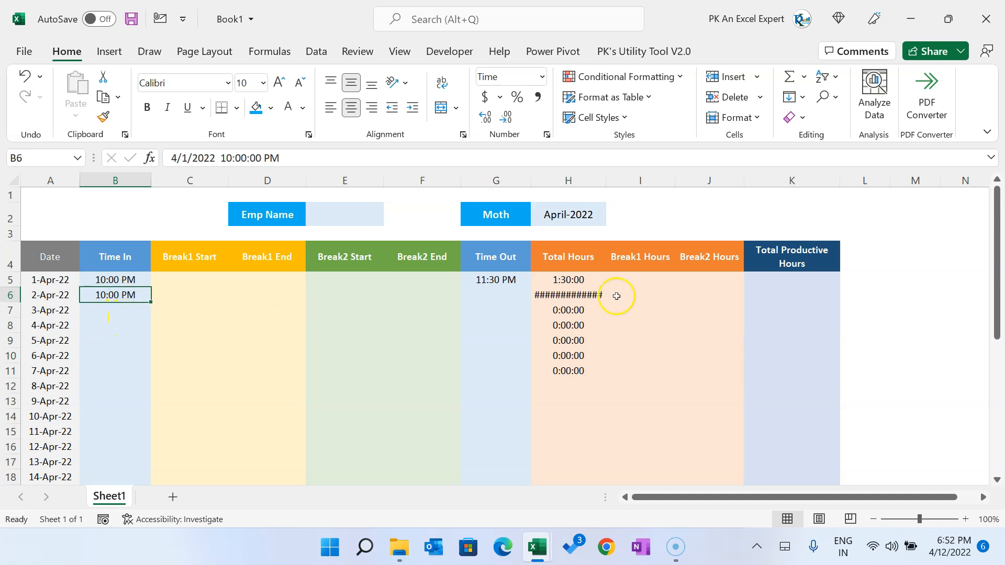
key(ctrl+z)
key(ctrl+y)
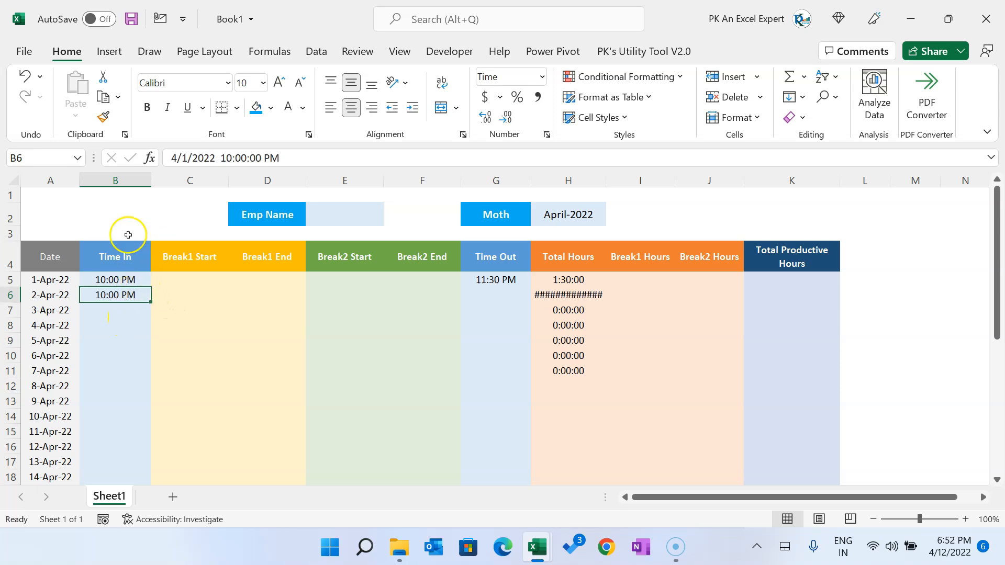
double_click(184, 158)
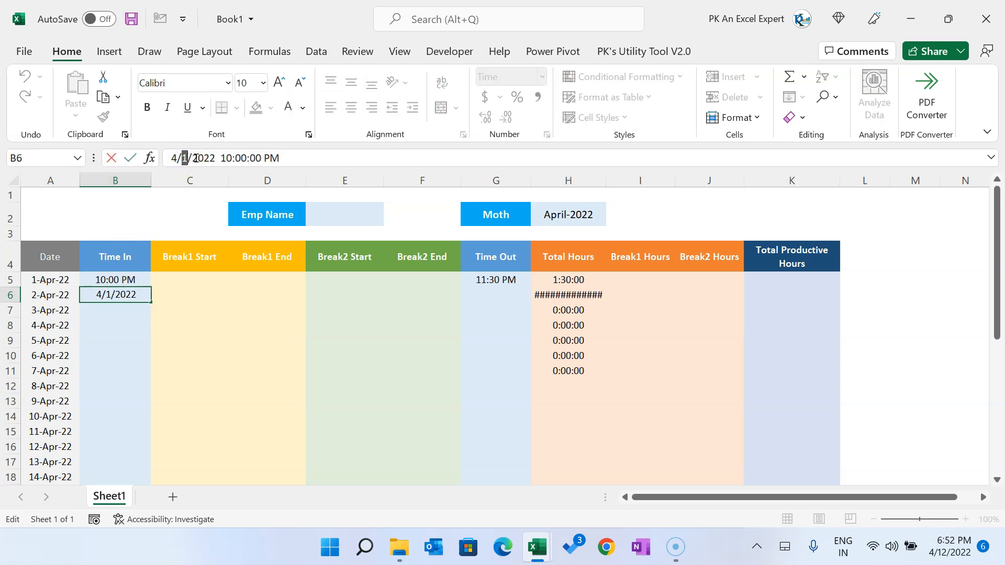
text(2)
key(ctrl+Return)
Replace the Total Hours formula in H5 with =IF(OR(B5="",G5="",B5>G5),0,G5-B5).
key(Right)
key(Right)
key(Right)
key(Right)
key(Right)
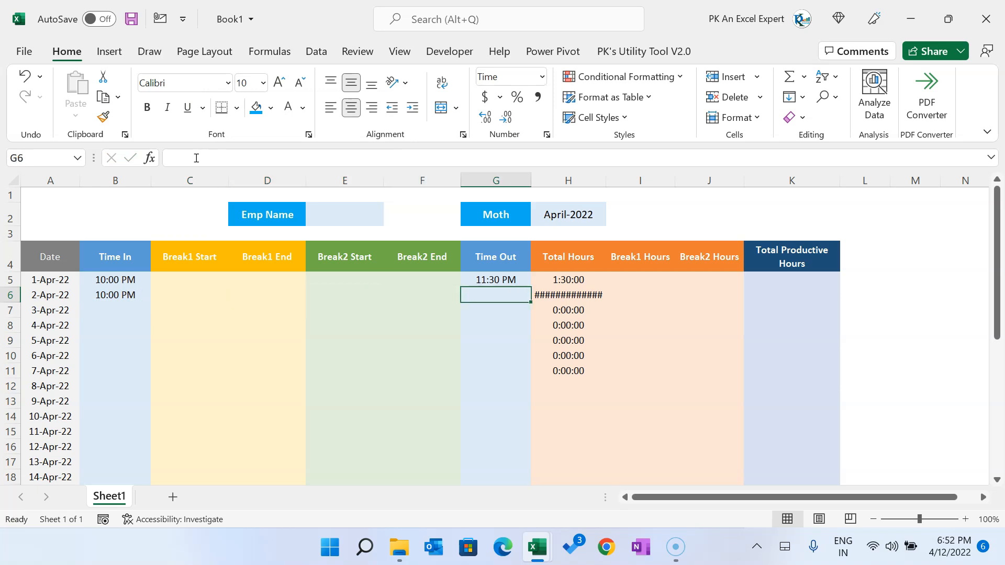
key(Right)
key(Up)
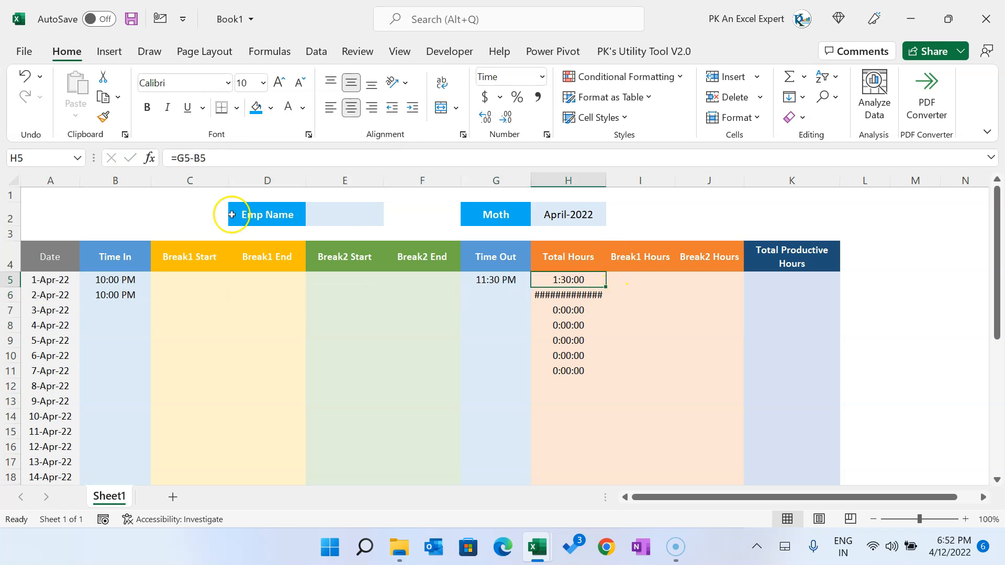
click(177, 158)
drag(177, 157, 244, 157)
text(=)
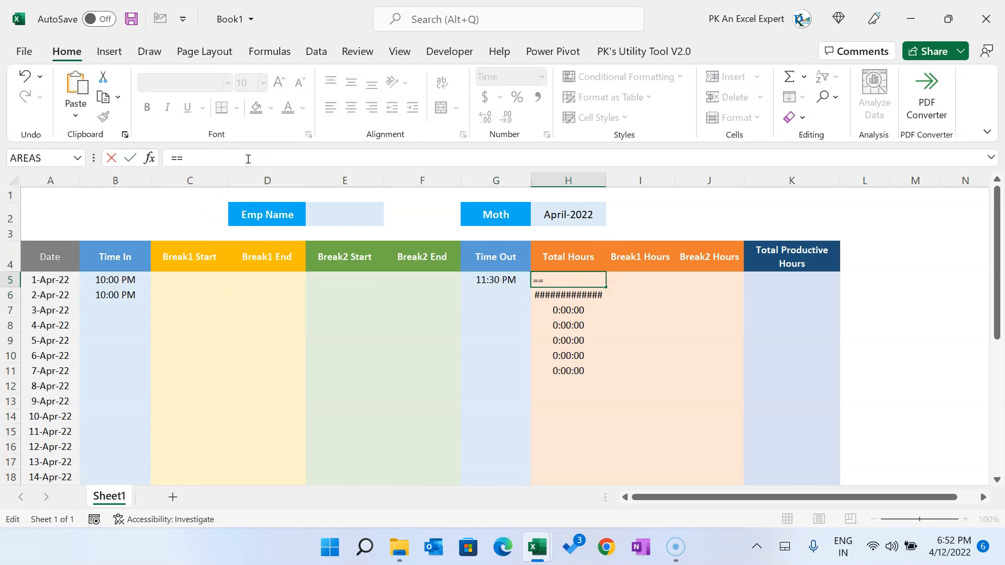
text(if)
key(Tab)
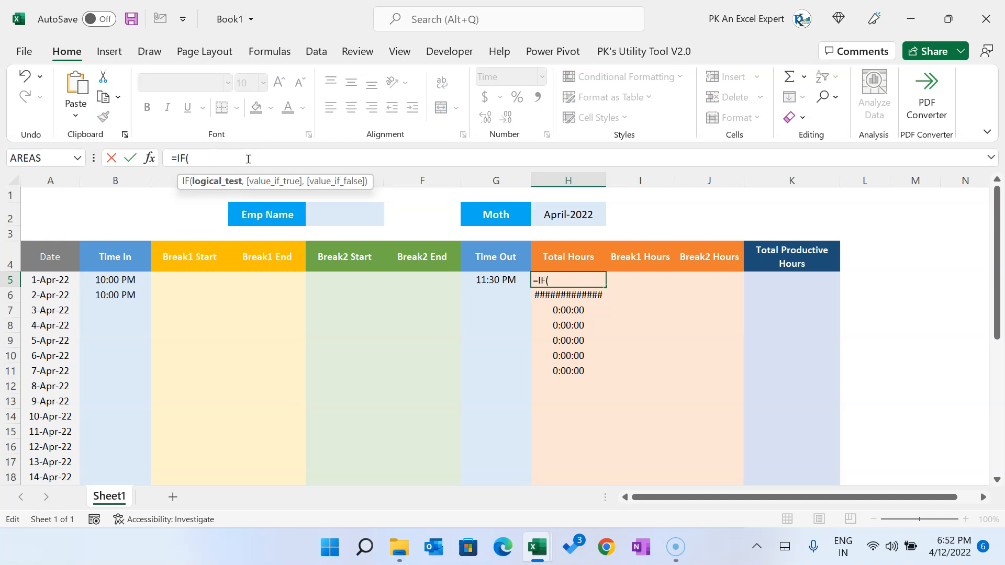
text(or)
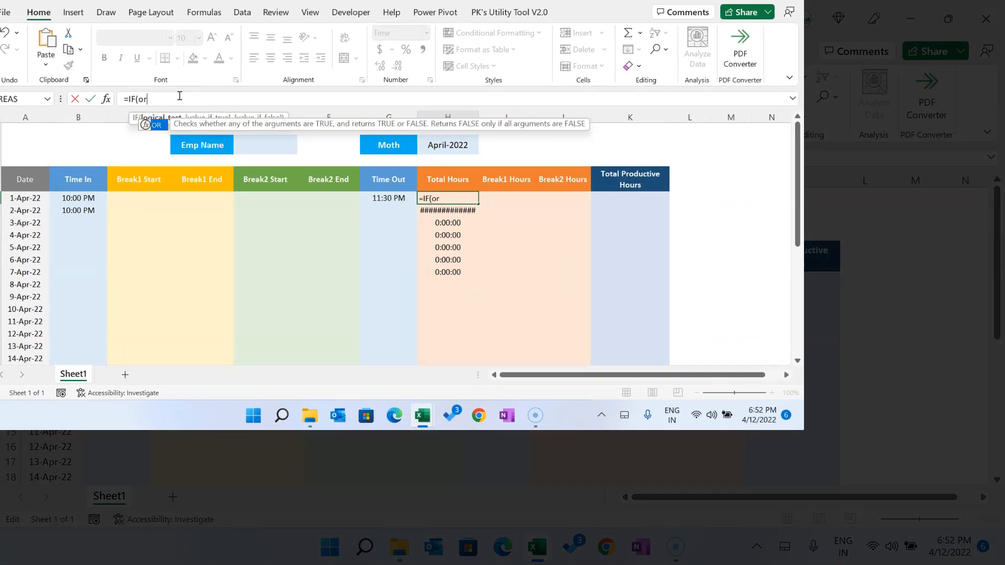
key(Tab)
click(82, 197)
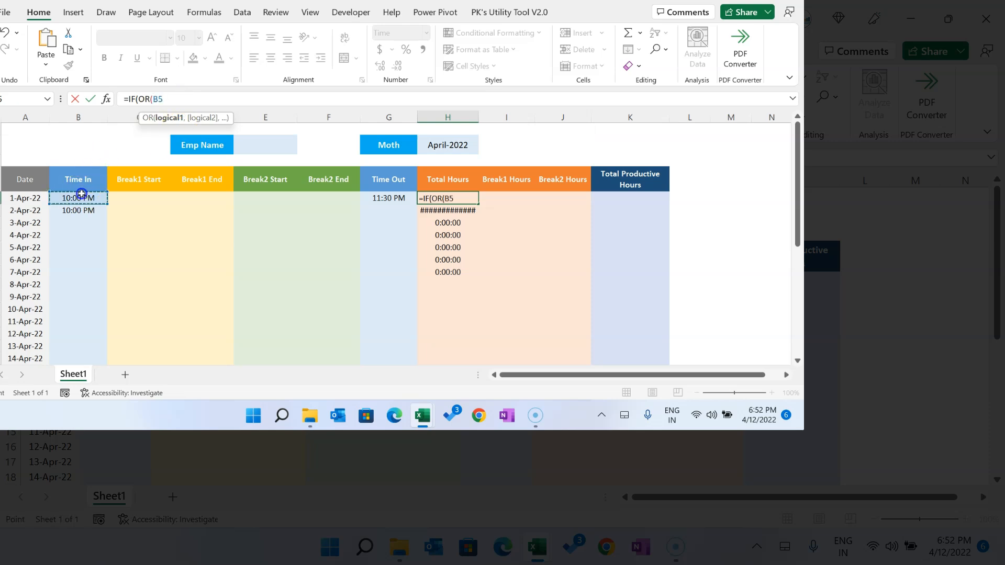
text(="",)
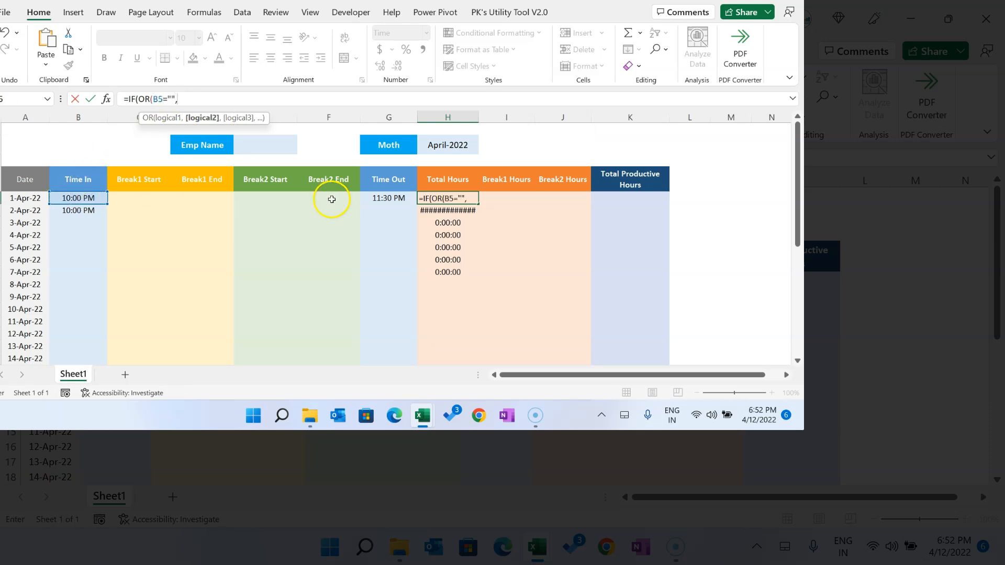
click(360, 194)
text(="",)
click(81, 195)
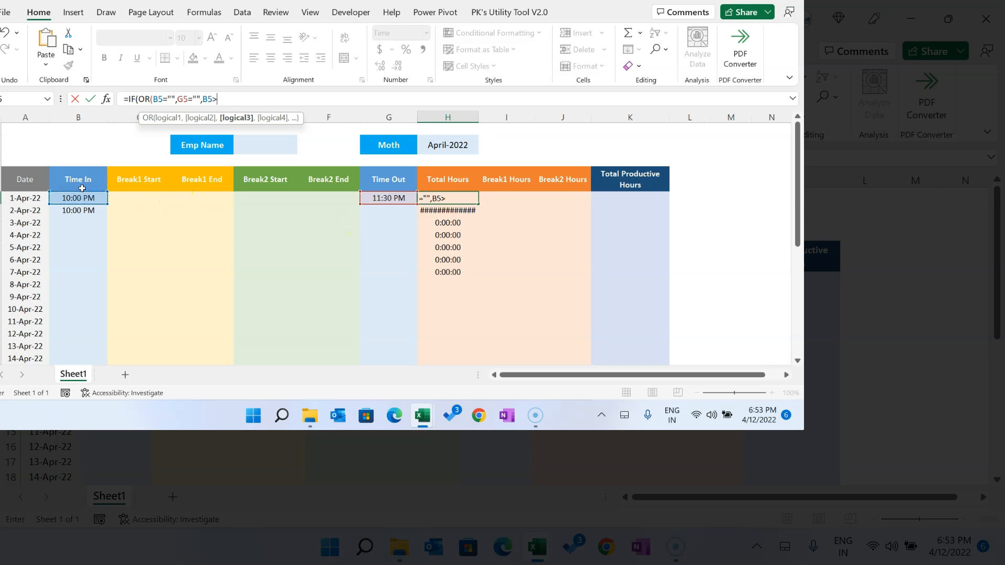
click(379, 193)
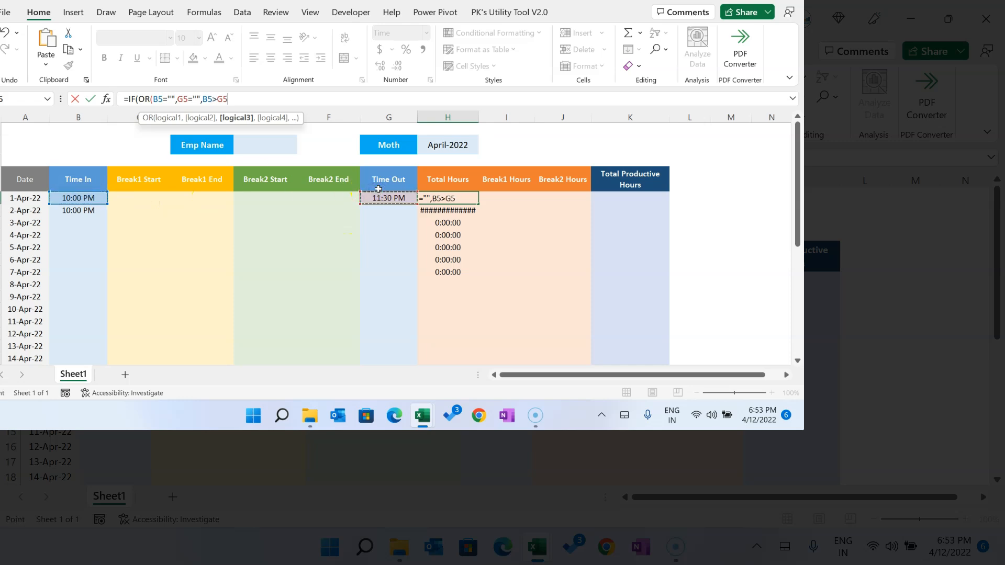
text())
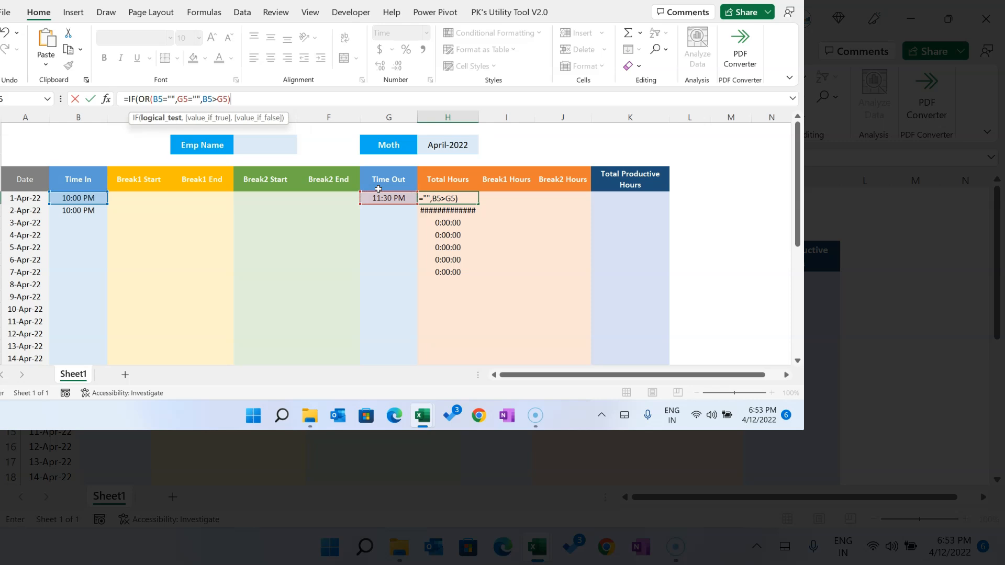
text(,)
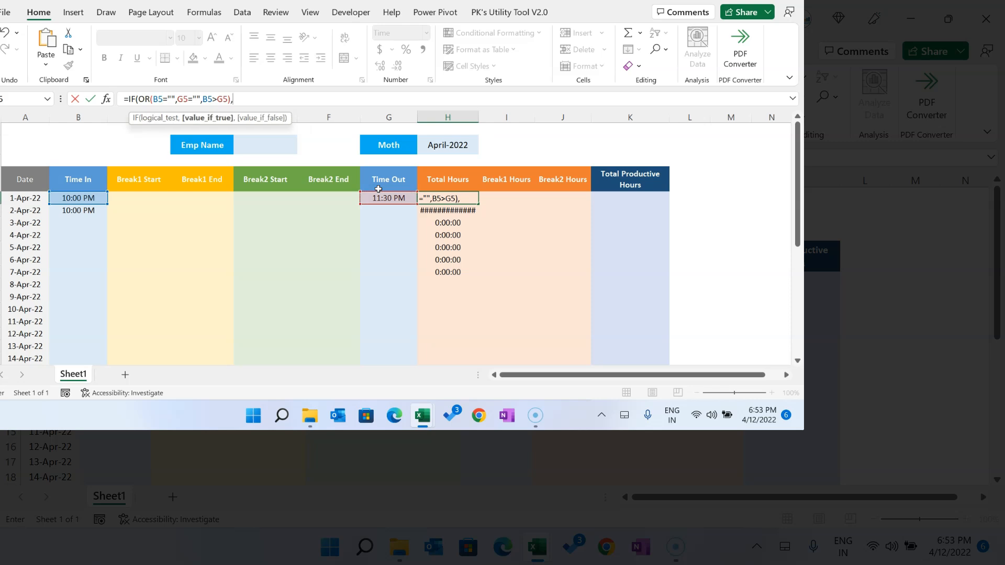
text(0,G5-B5)
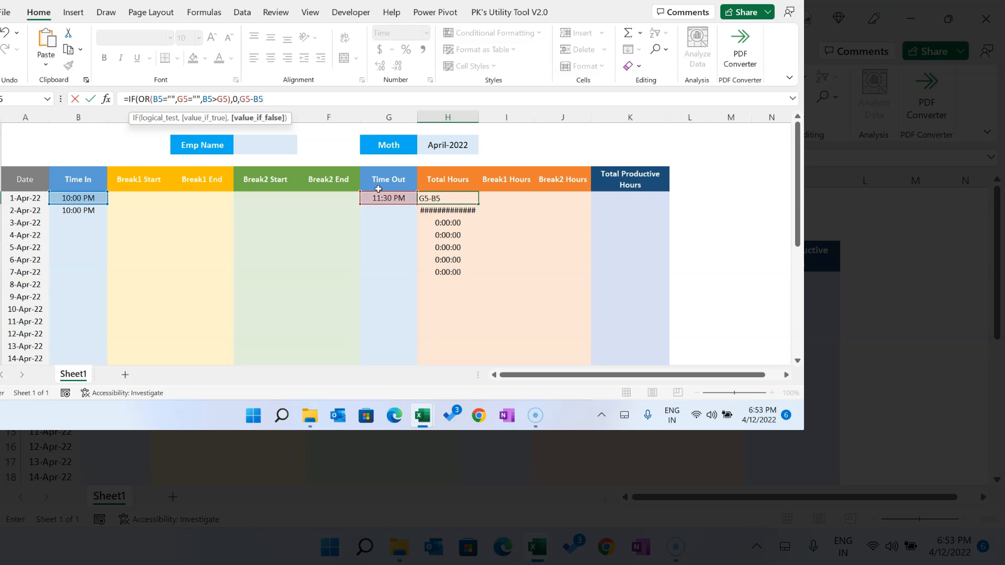
key(Return)
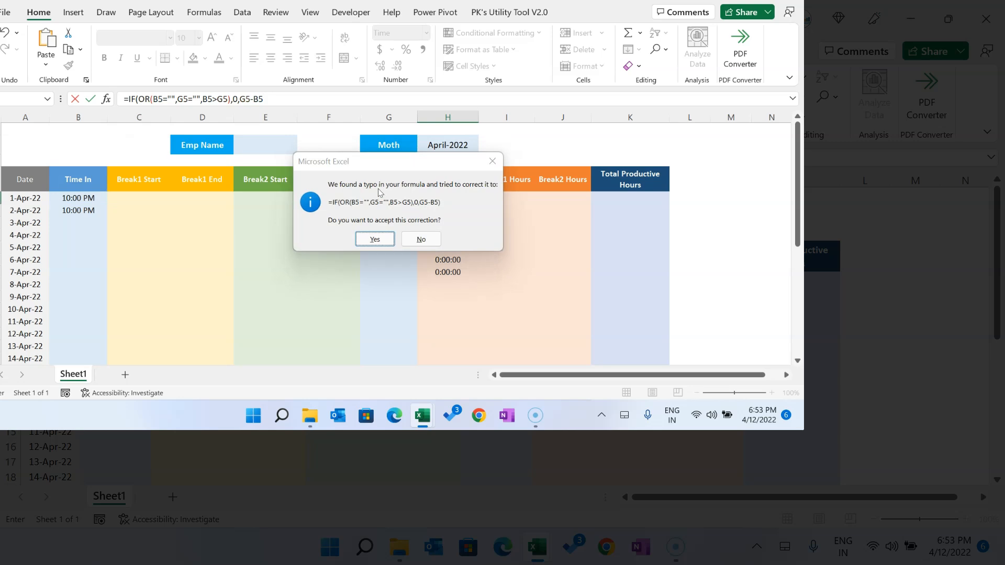
key(Return)
Calculate Break1 Hours in I5 with the formula =IF(OR(C5="",D5="",C5>D5),0,D5-C5).
key(Right)
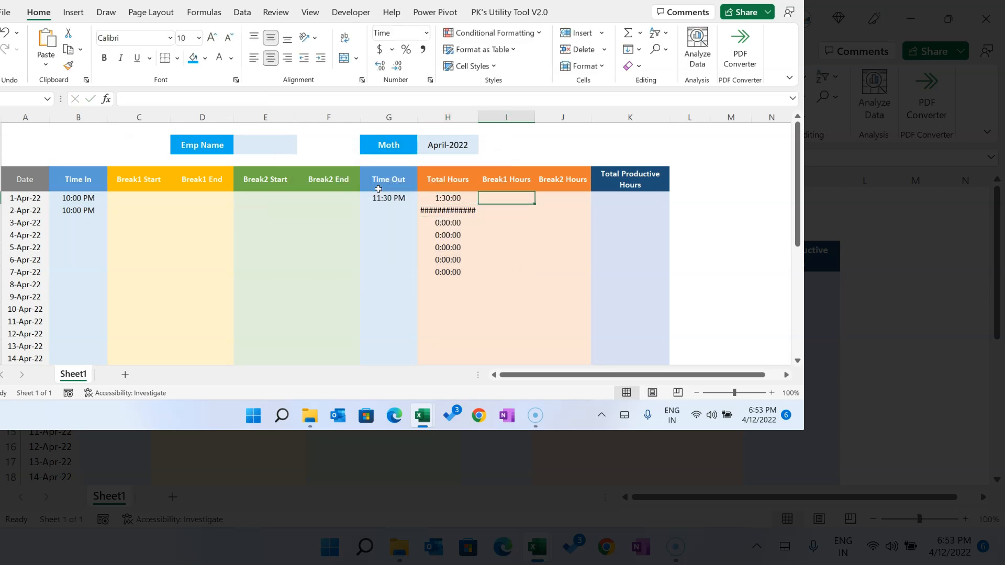
text(=IF(or)
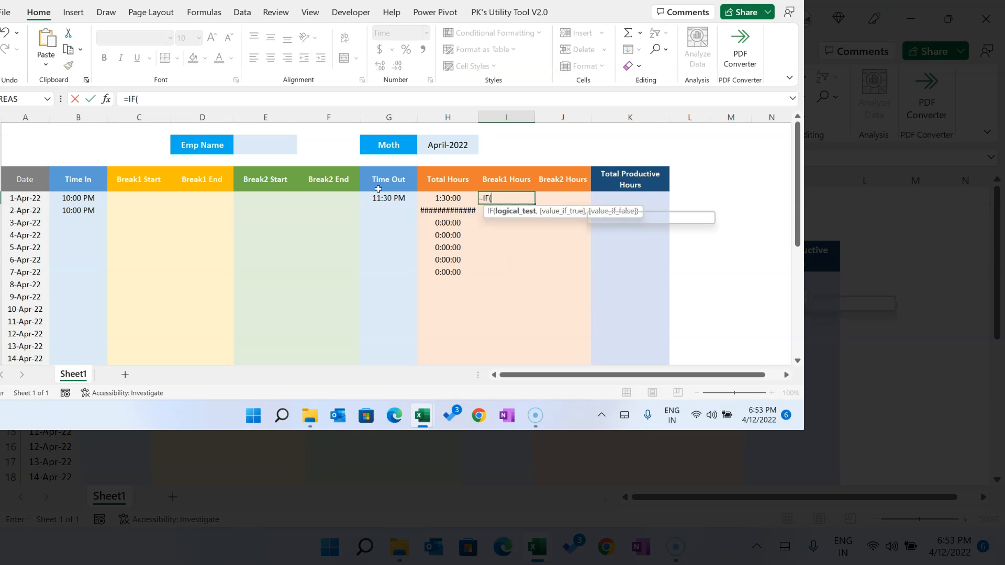
click(140, 193)
text(="",)
click(198, 192)
text(="",)
click(136, 192)
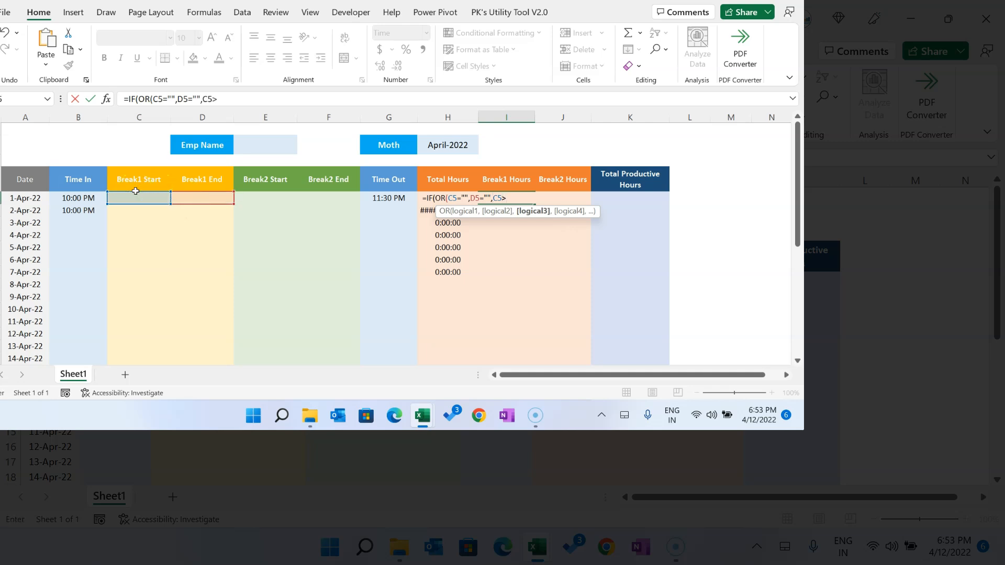
text(>)
click(192, 191)
text(),)
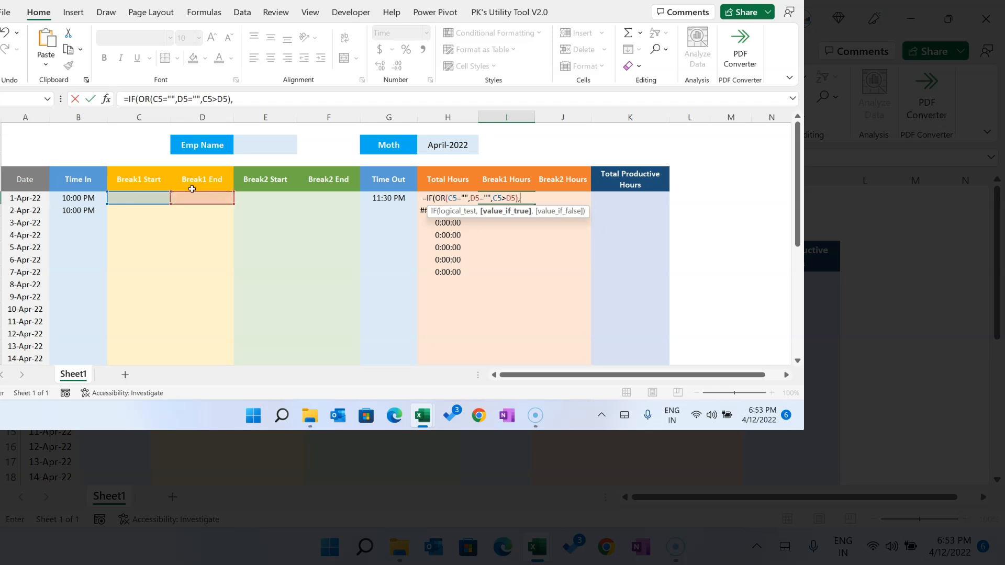
text(0,)
click(192, 191)
text(-)
click(151, 193)
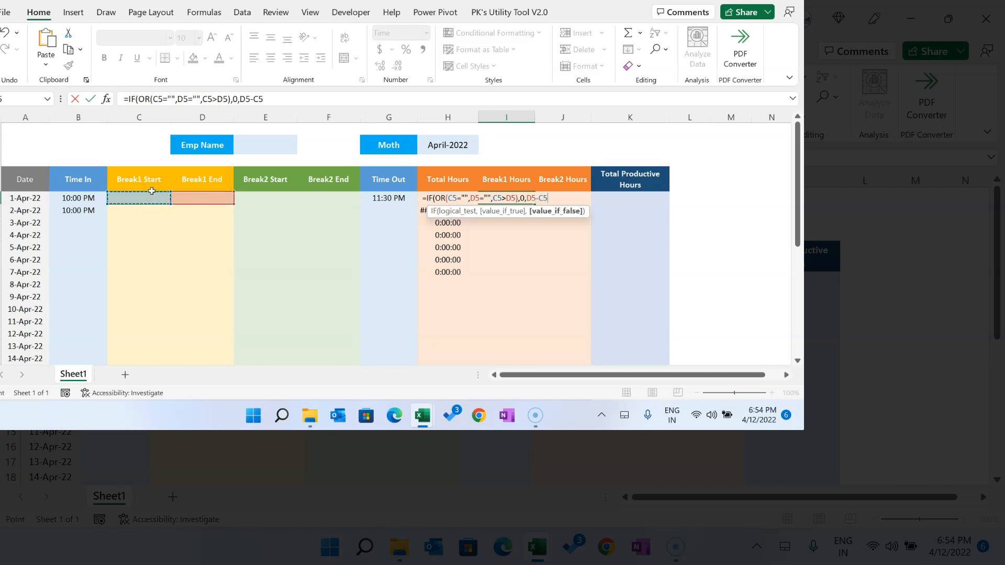
key(ctrl+Return)
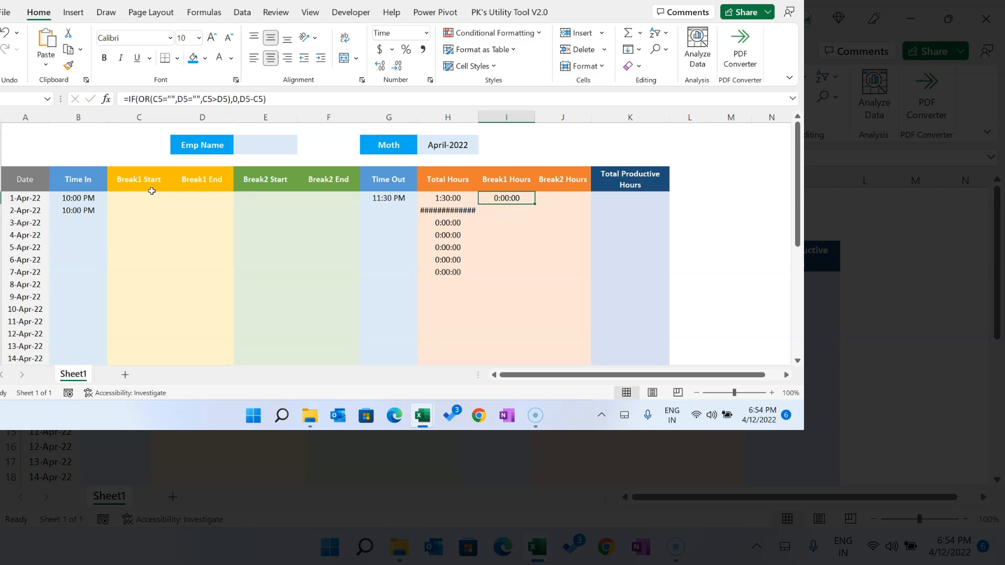
key(Right)
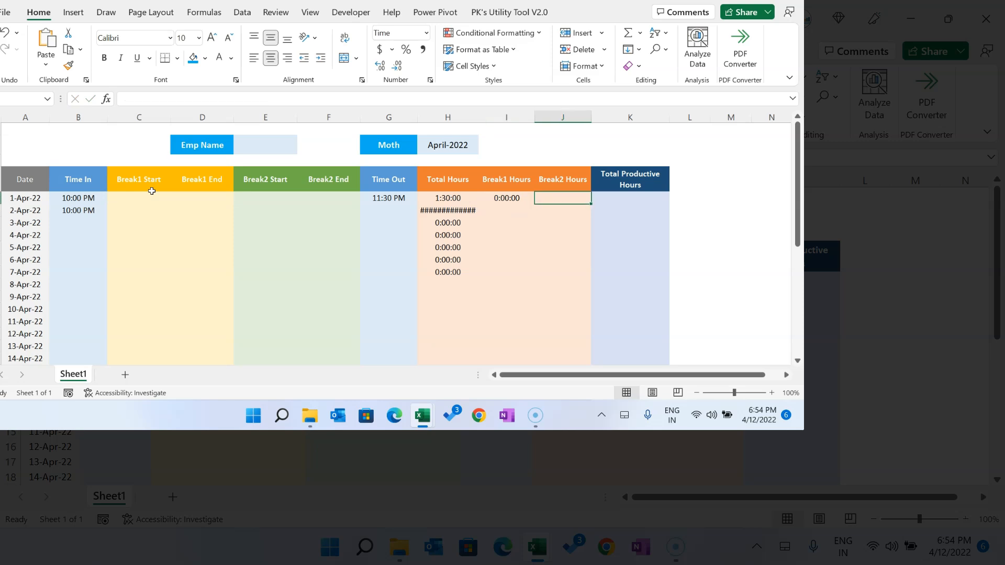
key(Left)
key(Left)
key(Left)
key(Left)
key(Left)
key(Right)
key(Right)
key(Right)
key(Right)
key(Right)
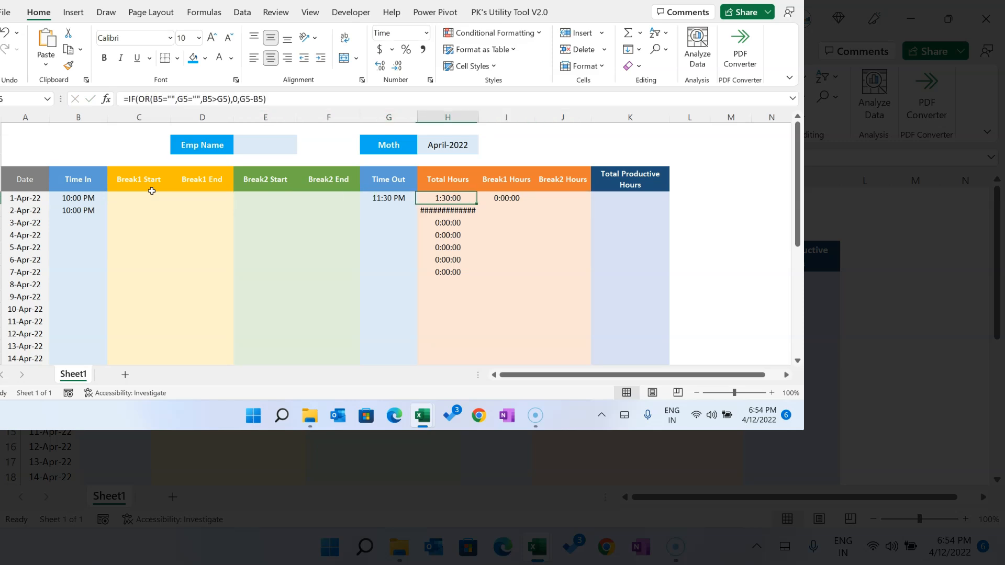
Calculate Break2 Hours in J5 with the formula =IF(OR(E5="",F5="",E5>F5),0,F5-E5).
text(=if)
key(Tab)
text(or)
key(Tab)
click(249, 198)
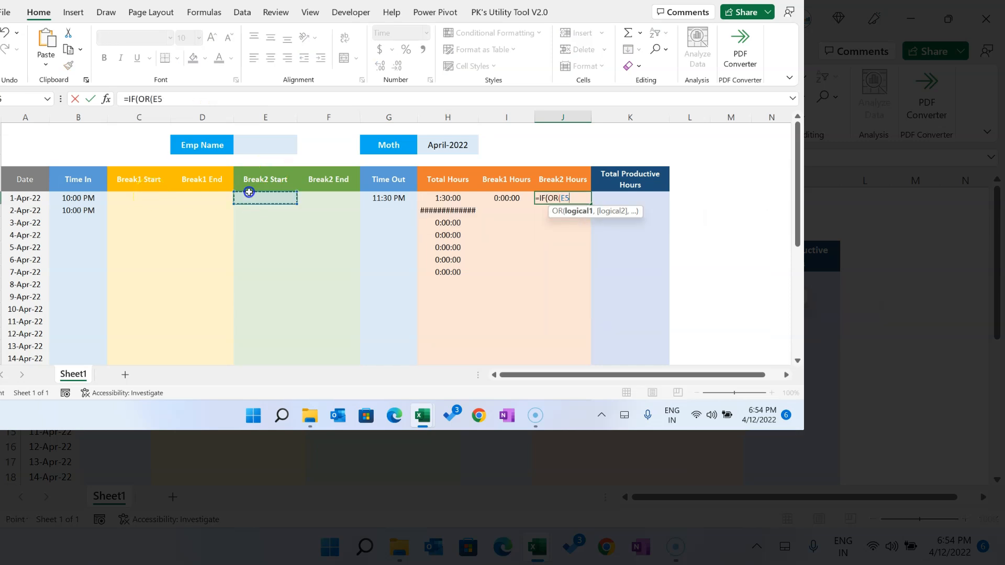
text(="",)
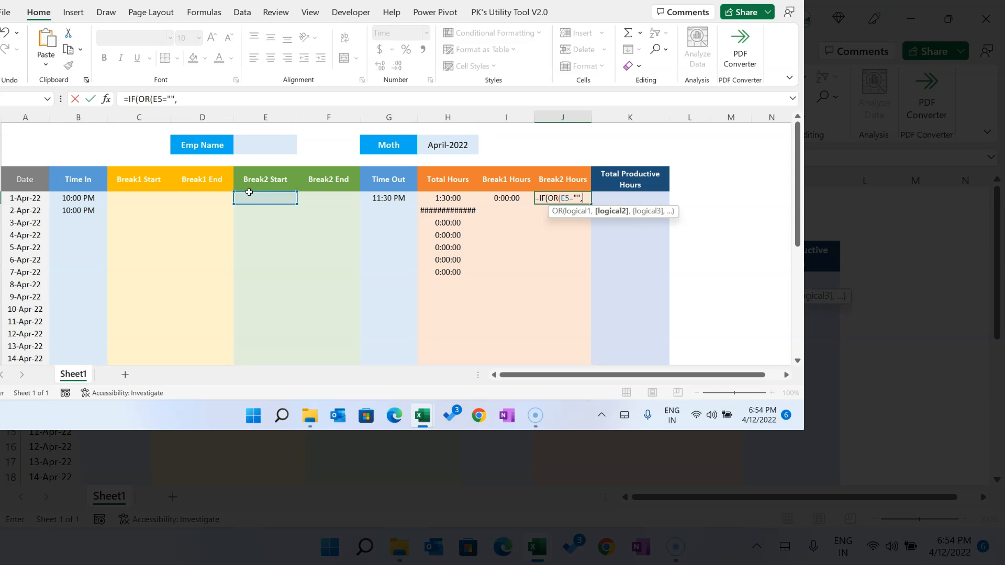
click(305, 193)
text(="",)
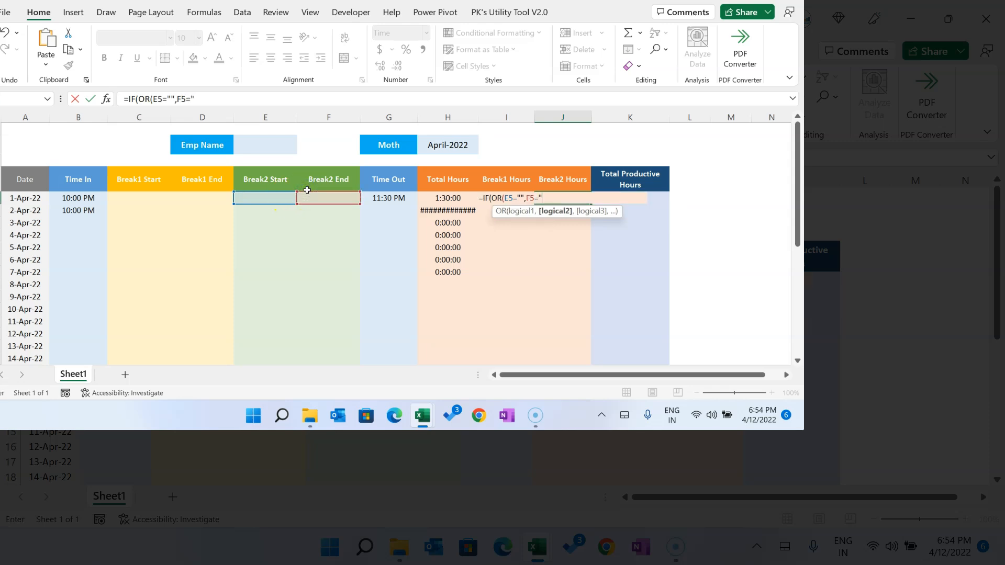
click(253, 189)
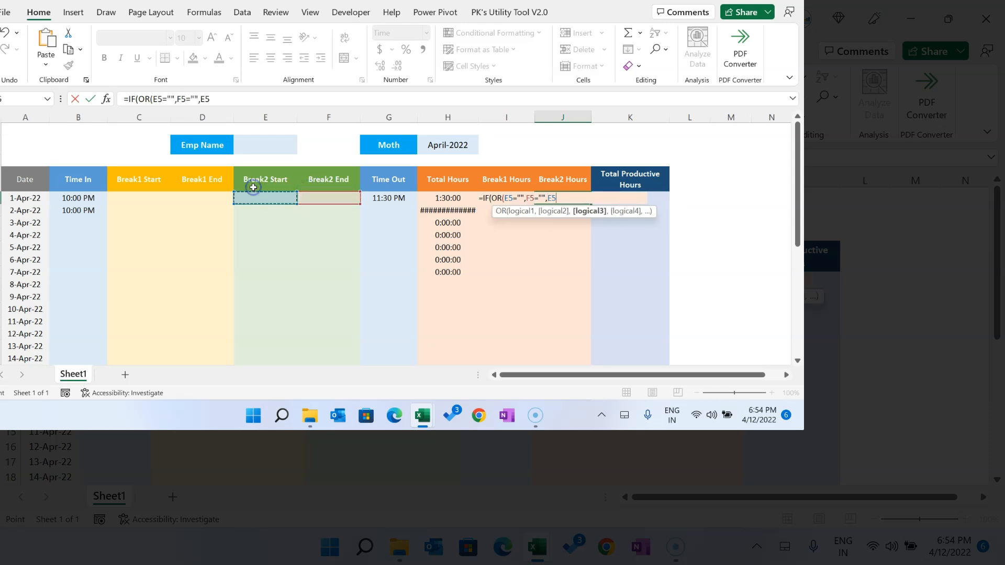
text(>)
click(328, 190)
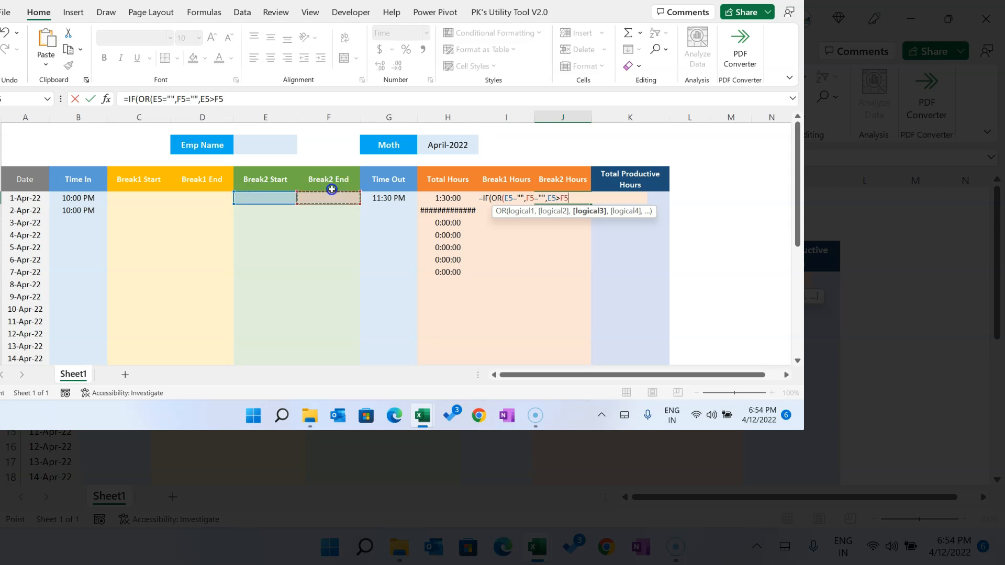
text())
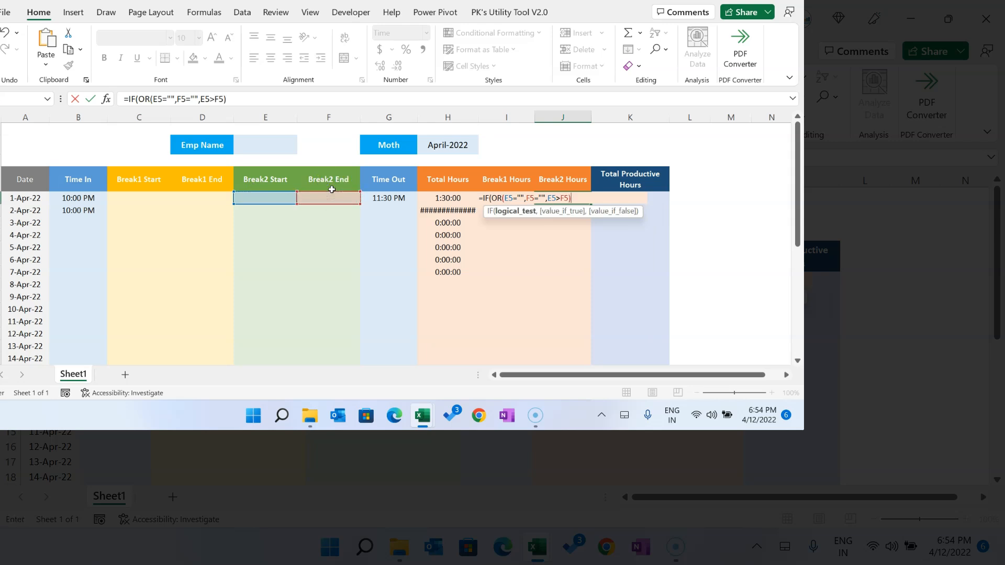
text(,0,)
click(332, 189)
text(-)
click(267, 193)
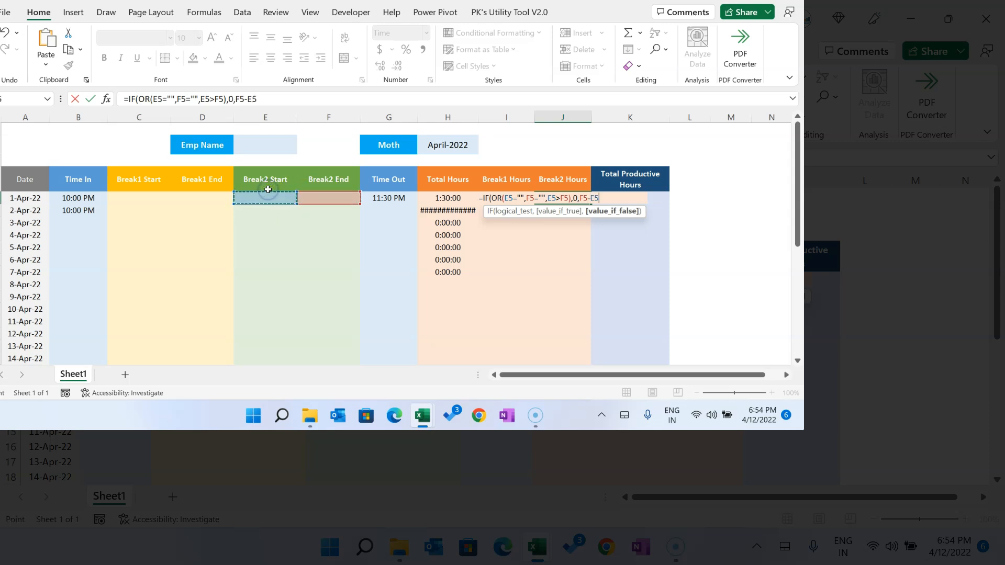
text())
key(ctrl+Return)
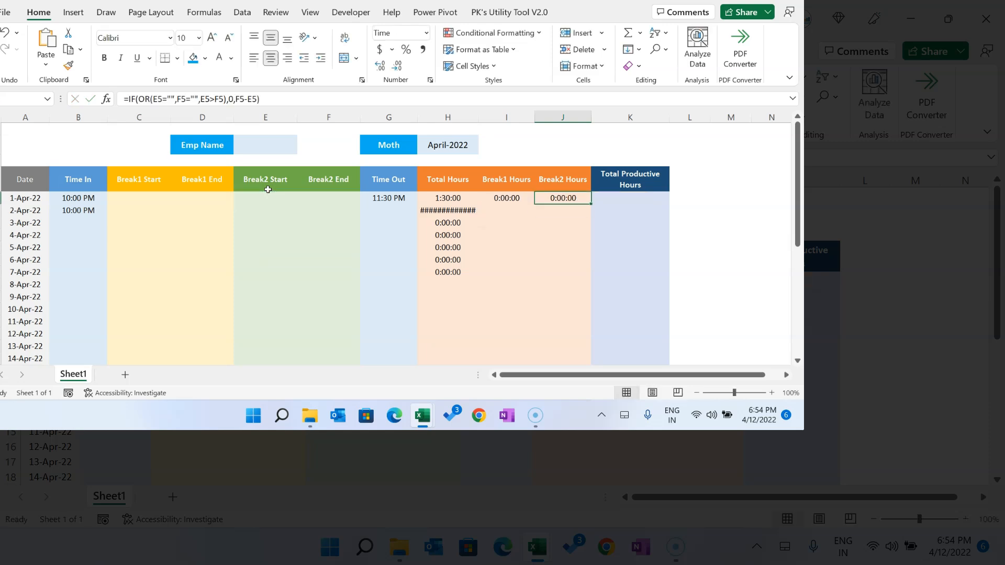
Begin the Total Productive Hours formula in K5 with a reference to Total Hours in H5.
key(Right)
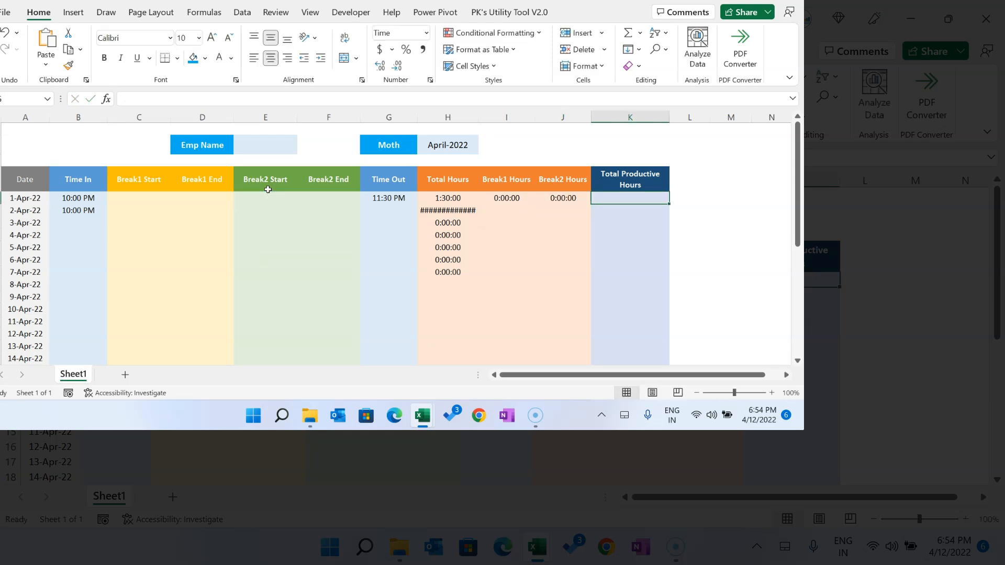
text(=)
key(Left)
key(Left)
key(Left)
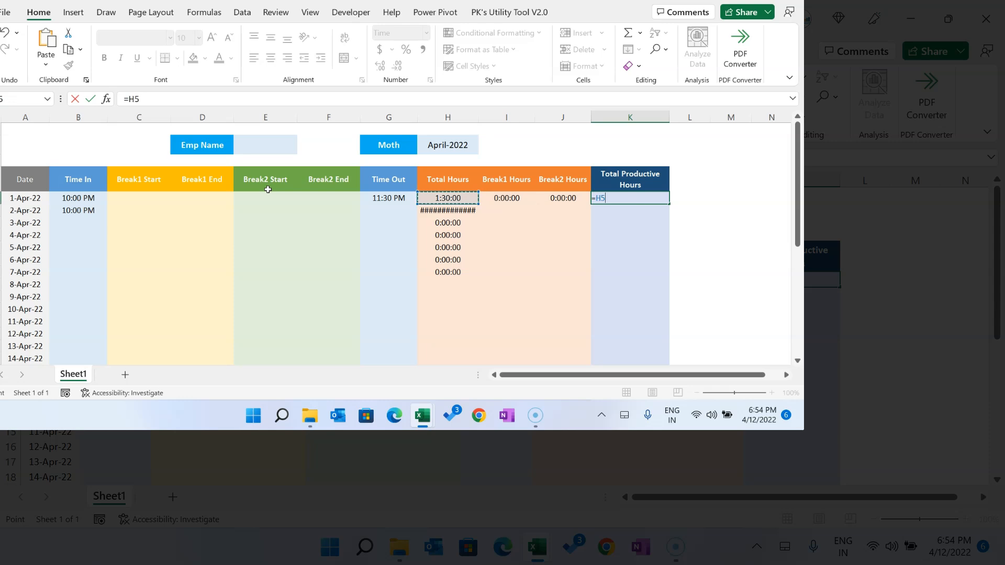
Complete the Total Productive Hours formula in K5 as =H5-I5-J5.
text(-)
key(Left)
key(Left)
text(-)
key(Left)
key(Return)
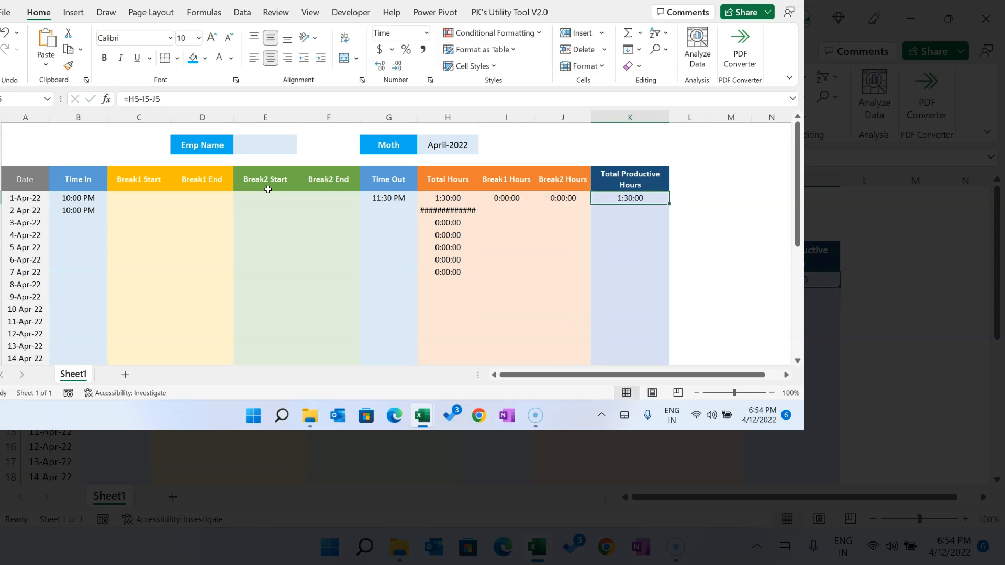
Wrap the K5 formula in an IF test so it reads =IF(H5=0,0,H5-I5-J5).
click(125, 98)
text(IF()
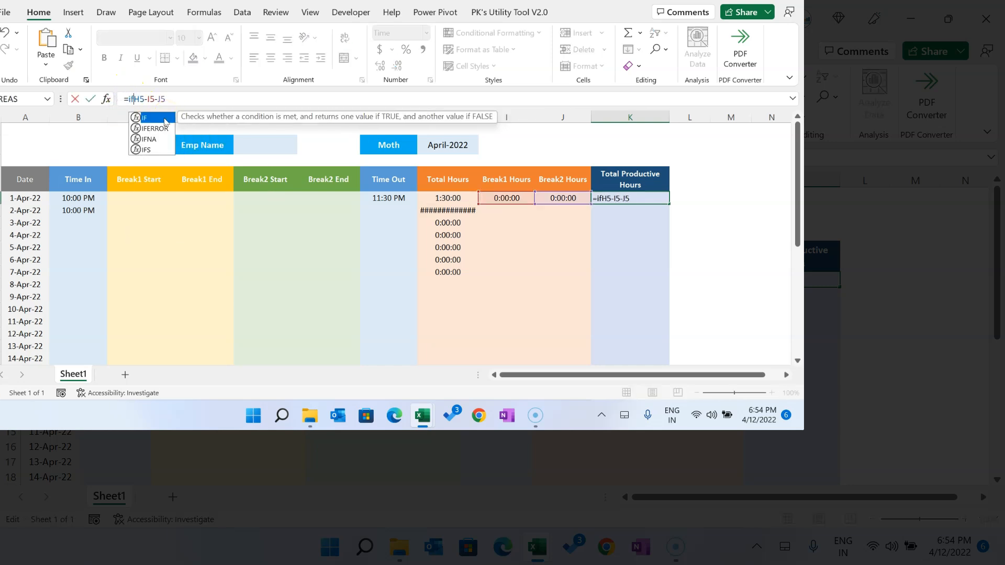
click(447, 192)
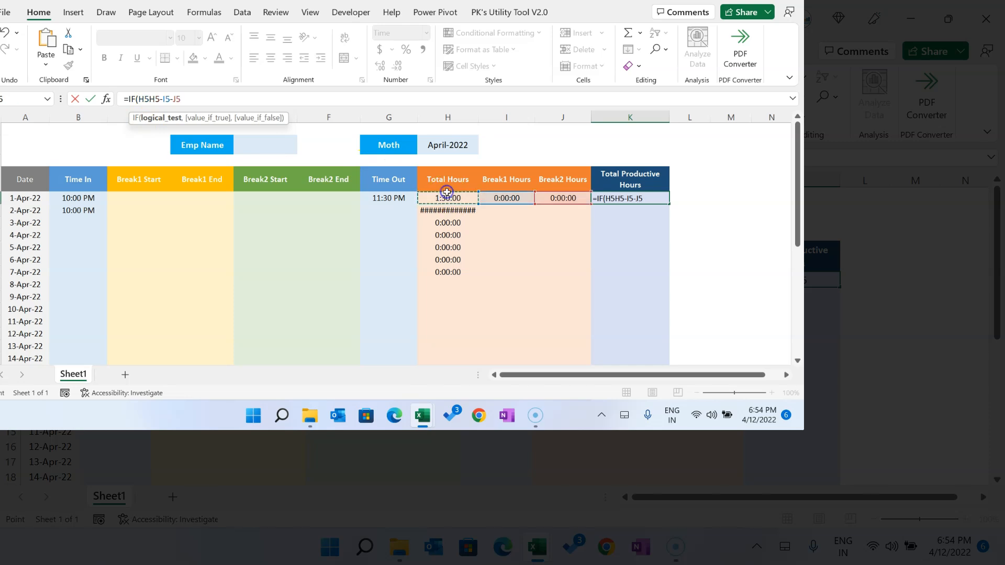
text(=0,)
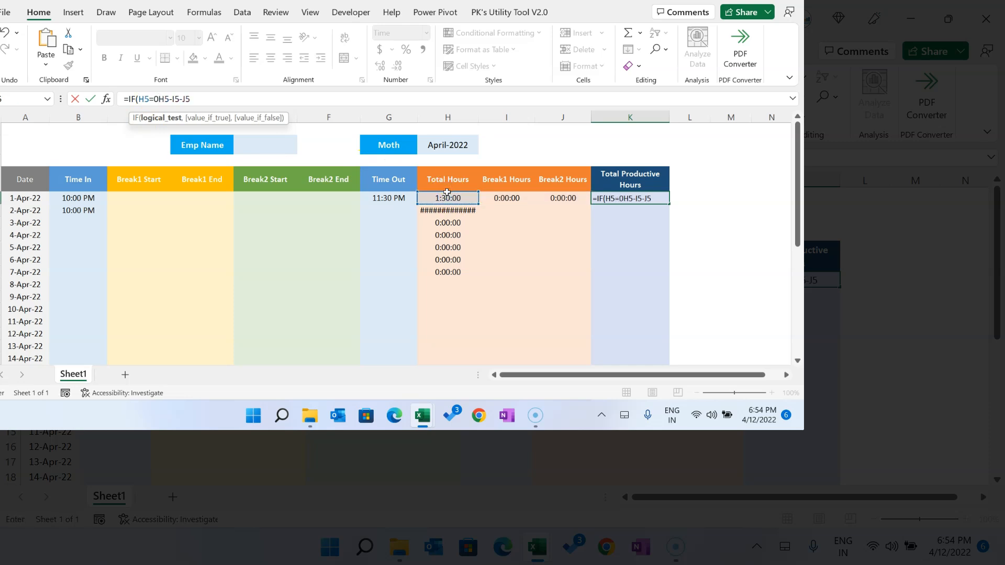
text(0)
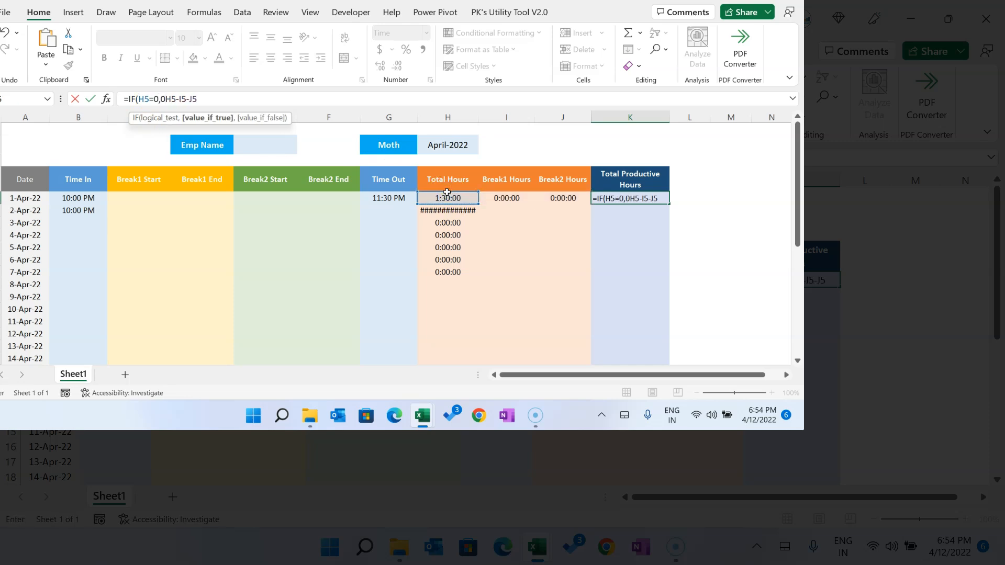
text(m)
key(BackSpace)
text(,)
key(Return)
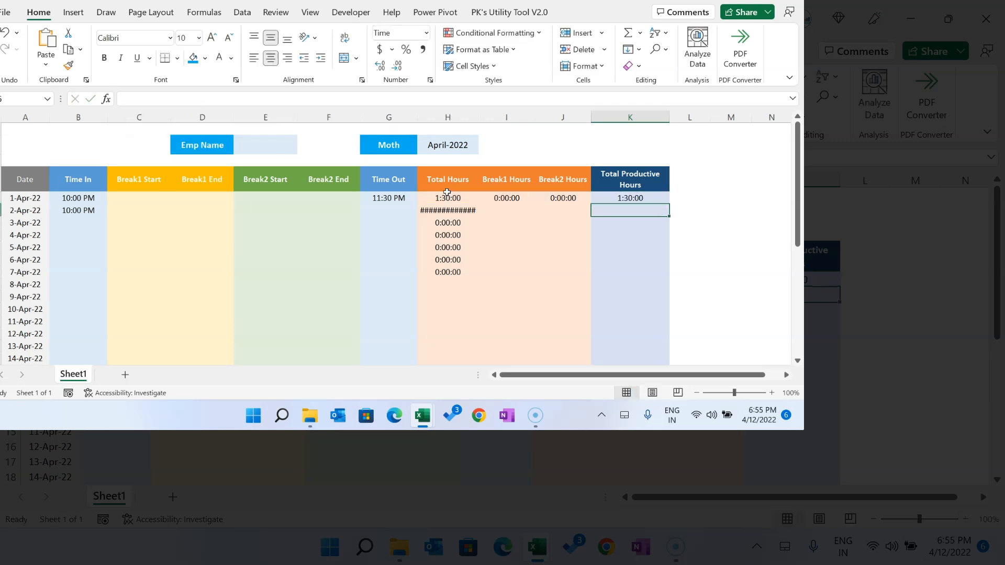
Fill the formulas of H5:K5 down through row 35.
key(Up)
key(Left)
key(Left)
key(Left)
key(shift+Right)
key(shift+Right)
key(shift+Right)
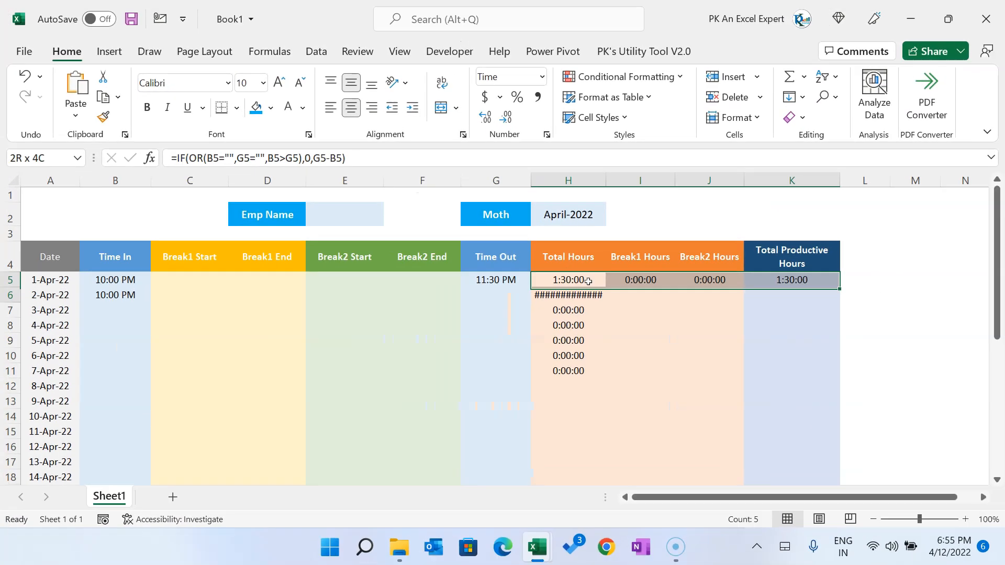
key(shift+Down)
key(shift+Down)
key(shift+Down)
key(shift+Down)
key(shift+Down)
key(shift+Down)
key(shift+Down)
key(shift+Down)
key(shift+Down)
key(shift+Down)
key(shift+Down)
key(shift+Down)
key(shift+Down)
key(shift+Down)
key(shift+Down)
key(shift+Down)
key(shift+Down)
key(shift+Down)
key(shift+Down)
key(shift+Down)
key(shift+Down)
key(shift+Down)
key(shift+Down)
key(shift+Down)
key(shift+Down)
key(shift+Down)
key(shift+Down)
key(shift+Down)
key(shift+Down)
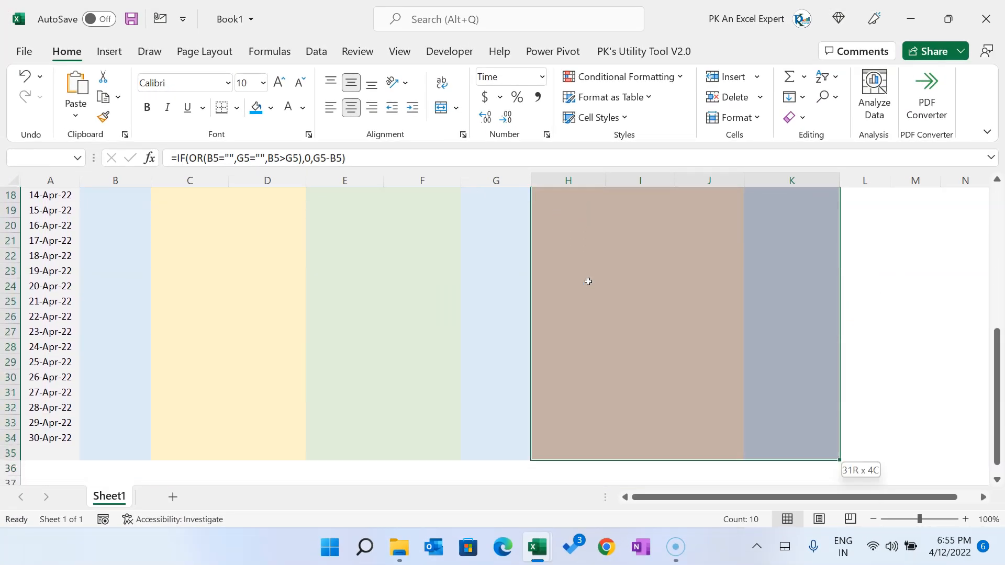
key(ctrl+Return)
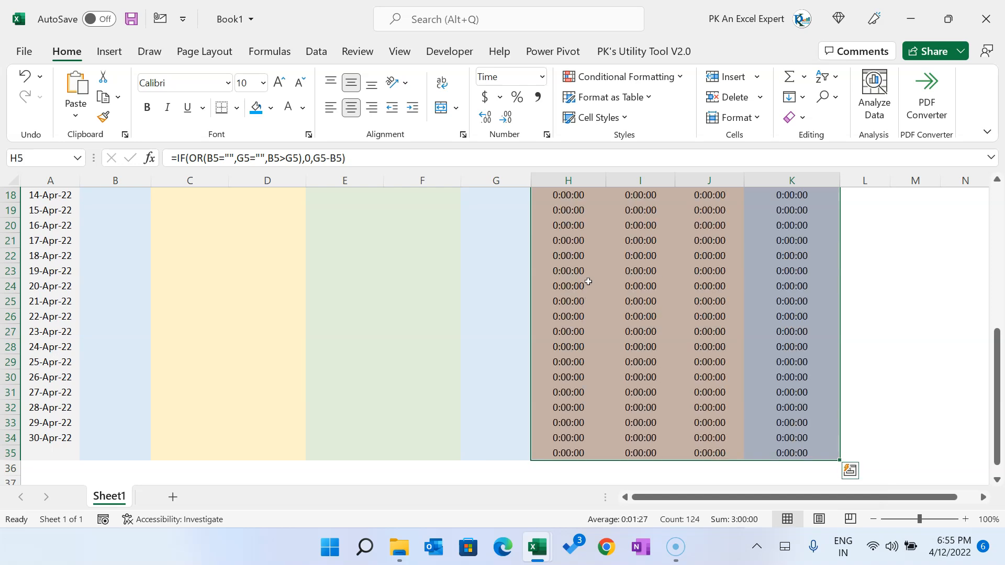
Review the filled hour formulas across the first day's row, ending on H5.
key(Up)
key(Up)
key(Down)
key(Down)
key(Right)
key(Right)
key(Right)
key(Left)
key(Left)
key(Left)
key(Right)
key(Left)
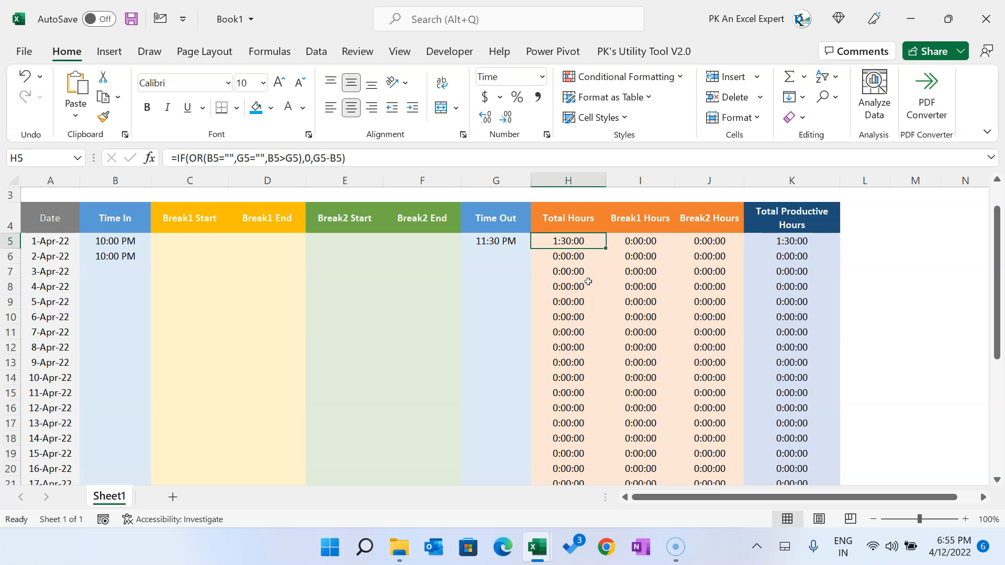
Start a conditional formatting rule on H5:K35 that formats only cells whose value is equal to 0.
key(shift+Right)
key(shift+Right)
key(shift+Right)
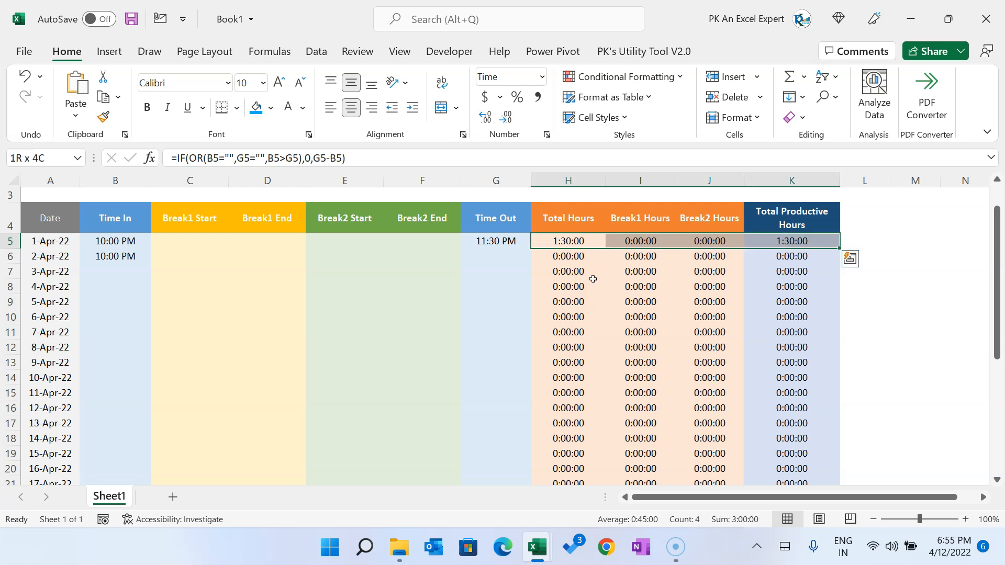
key(ctrl+shift+Down)
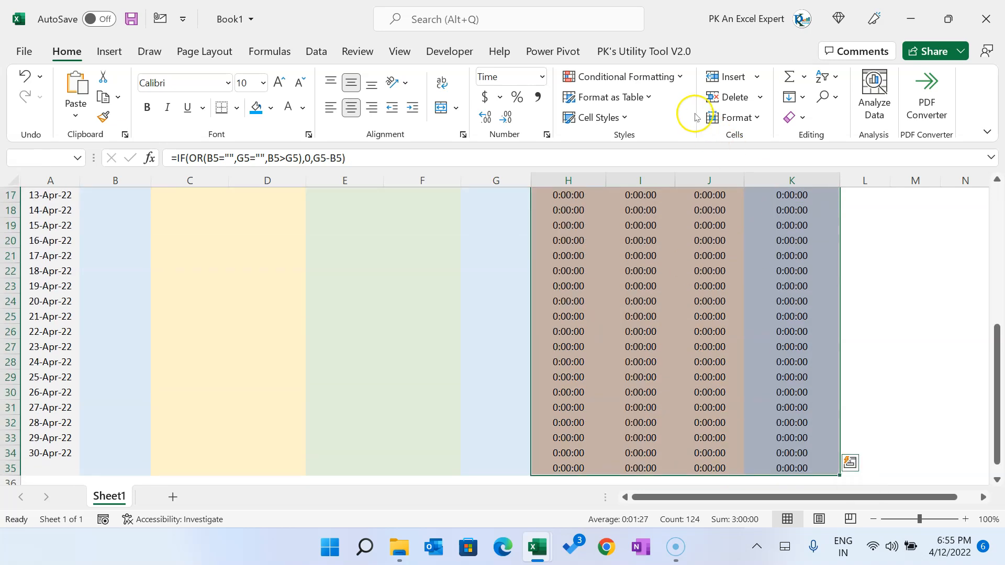
click(679, 77)
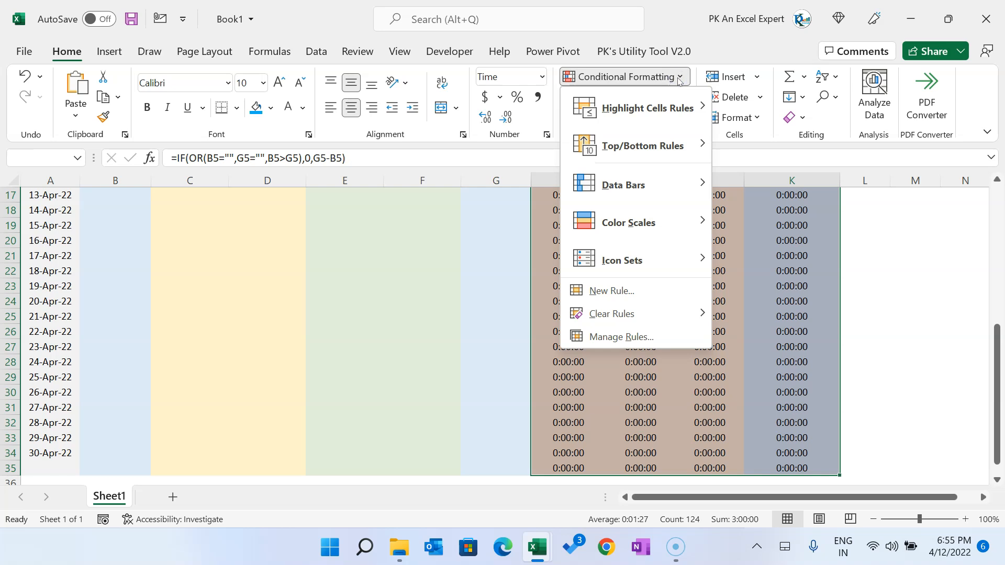
click(641, 292)
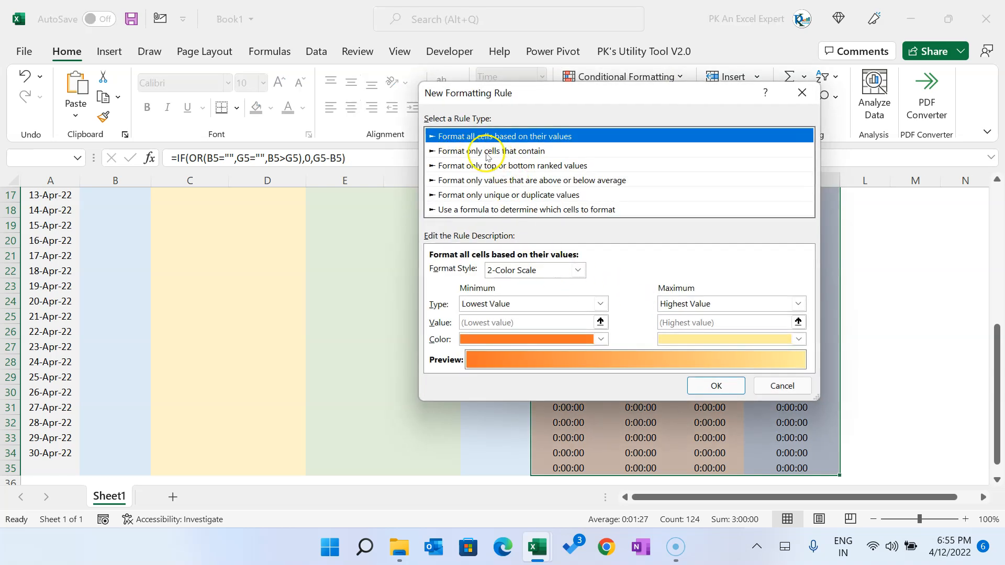
click(515, 152)
click(544, 271)
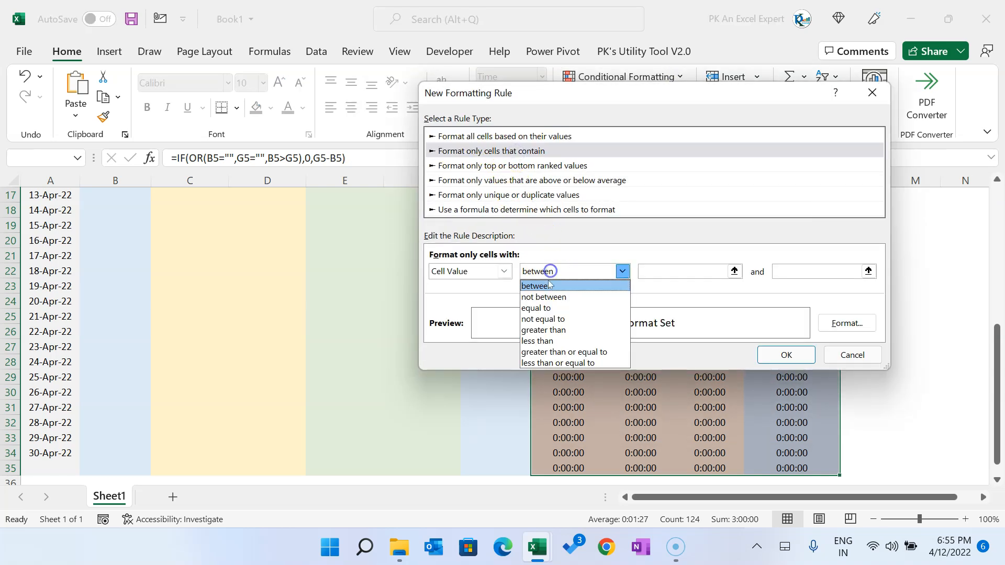
click(549, 309)
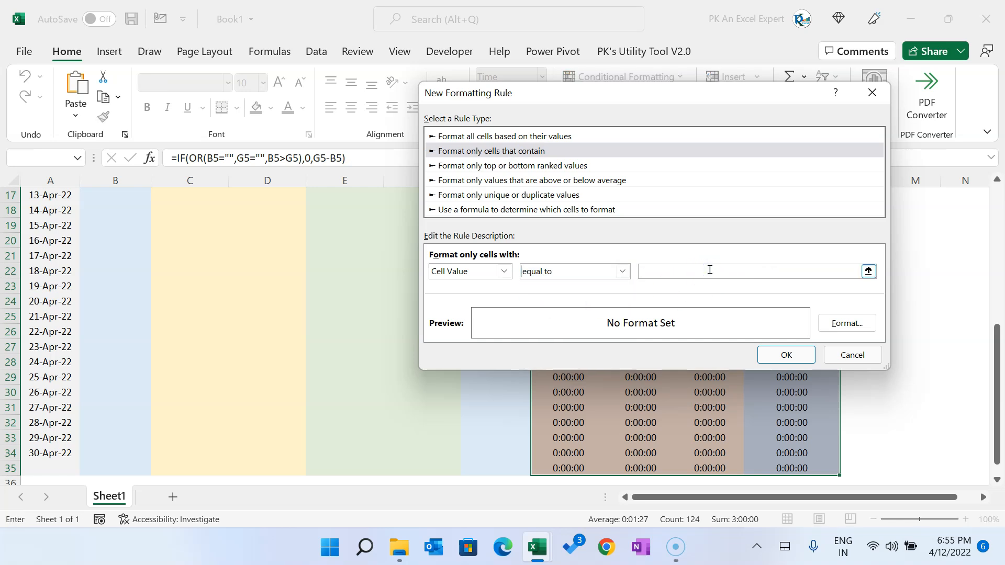
Give the rule the custom number format ;;; and apply it to the selected hour cells.
click(833, 322)
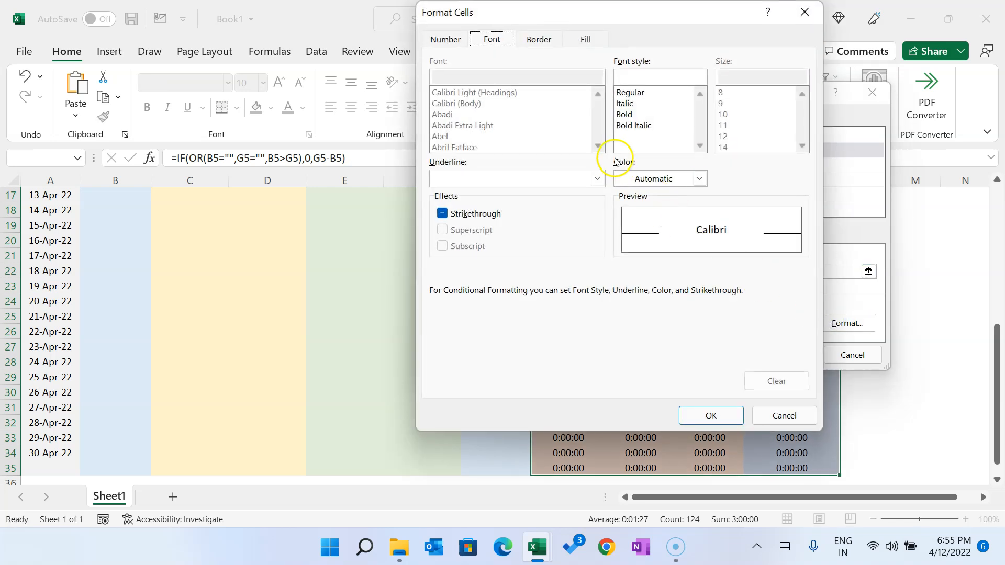
click(461, 40)
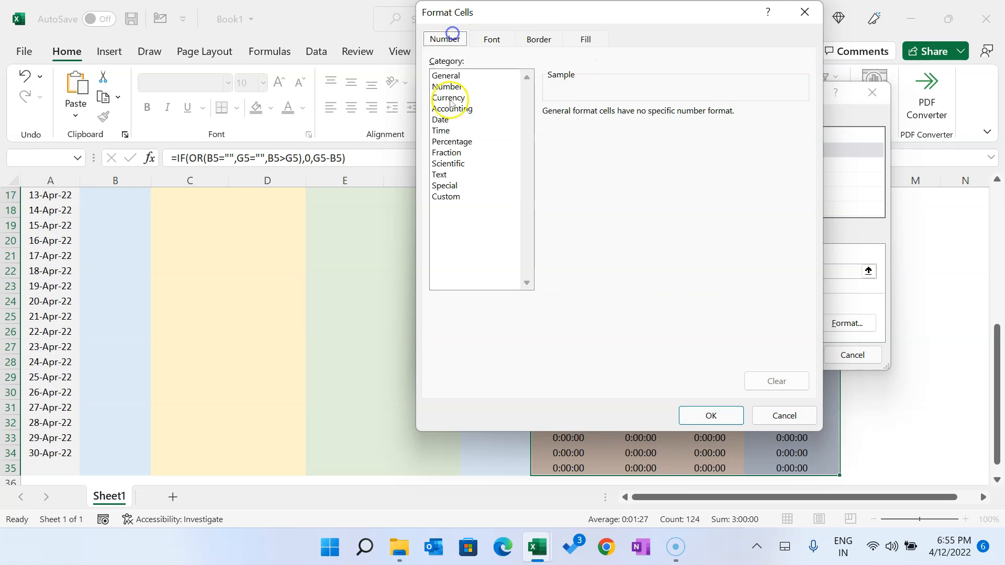
click(448, 197)
click(543, 114)
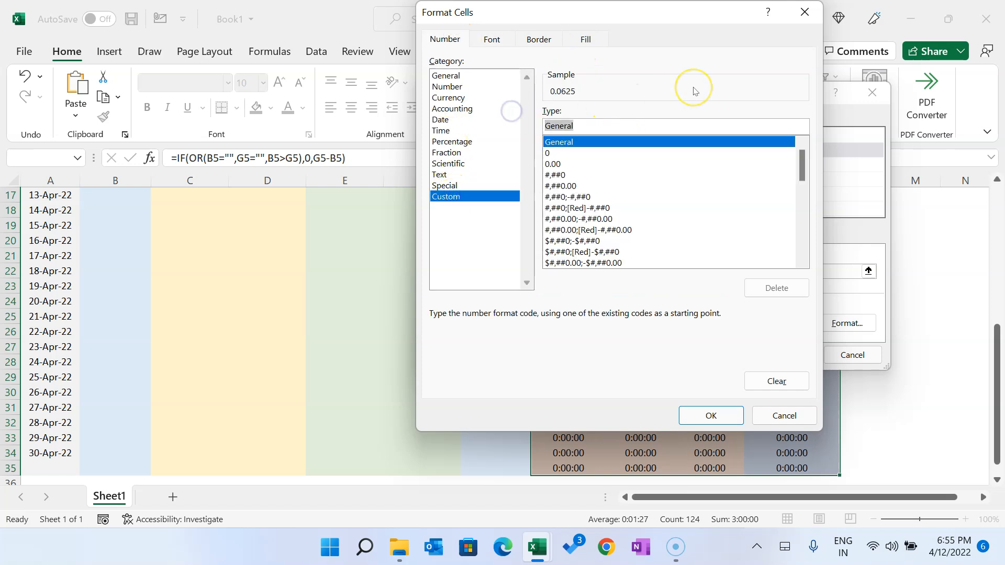
text(;;;)
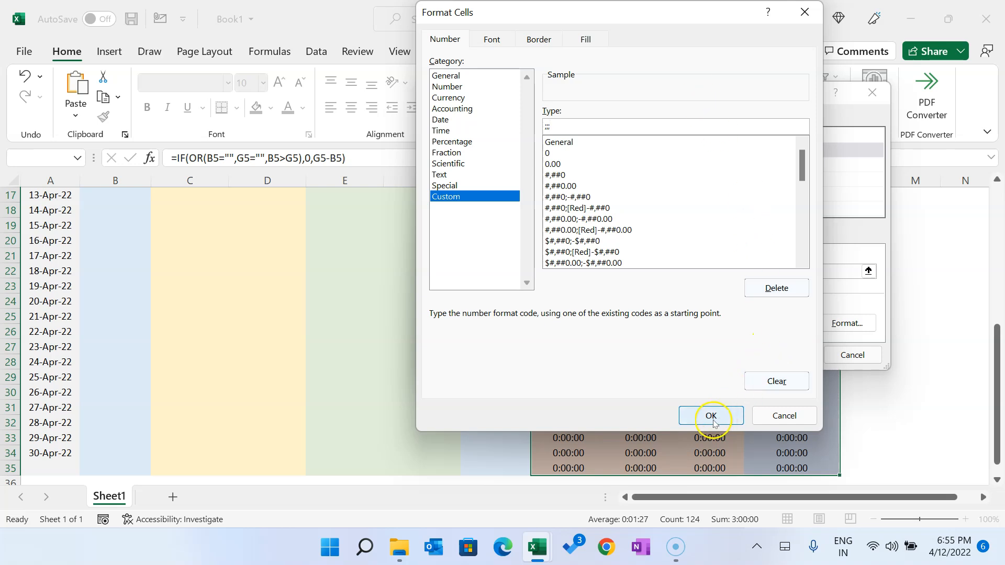
click(711, 415)
click(786, 354)
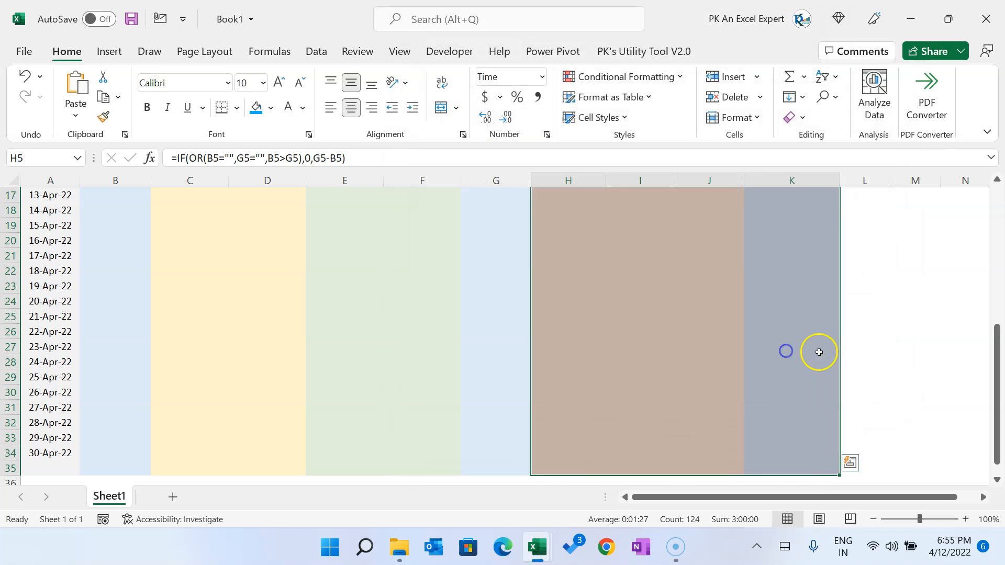
Check the first day's Time Out entry and save the workbook.
click(660, 316)
scroll(675, 323, up, 5)
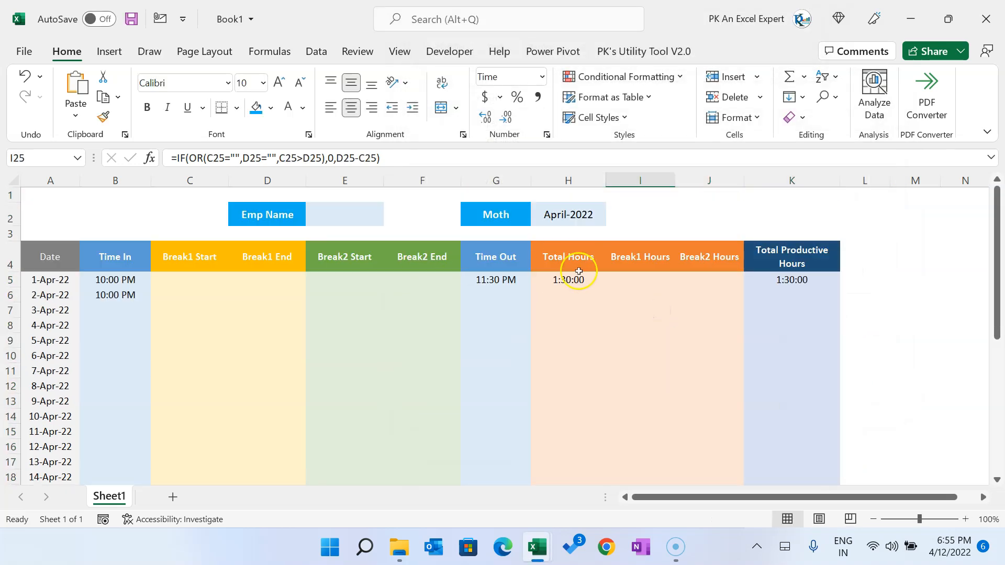
click(493, 278)
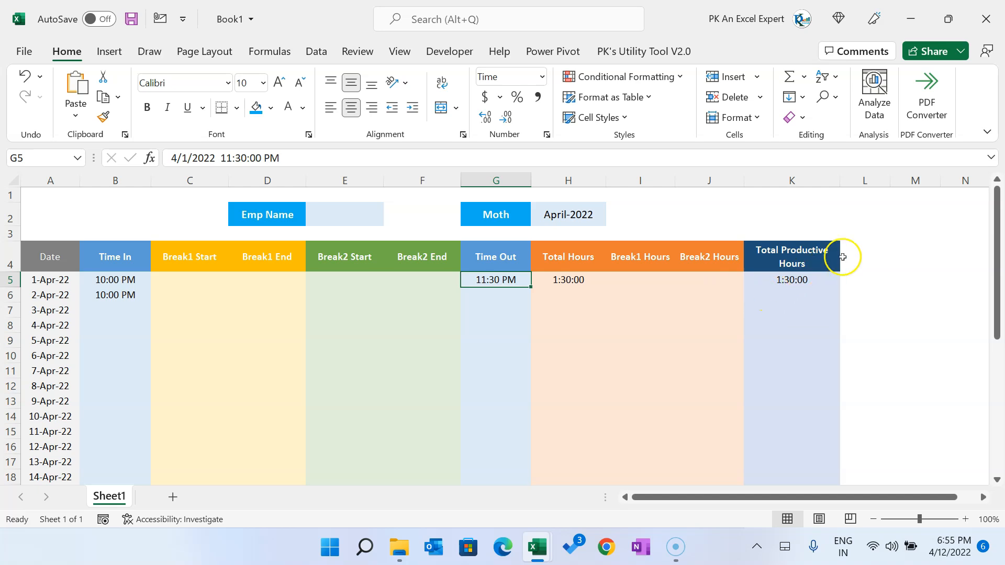
click(264, 267)
key(ctrl+s)
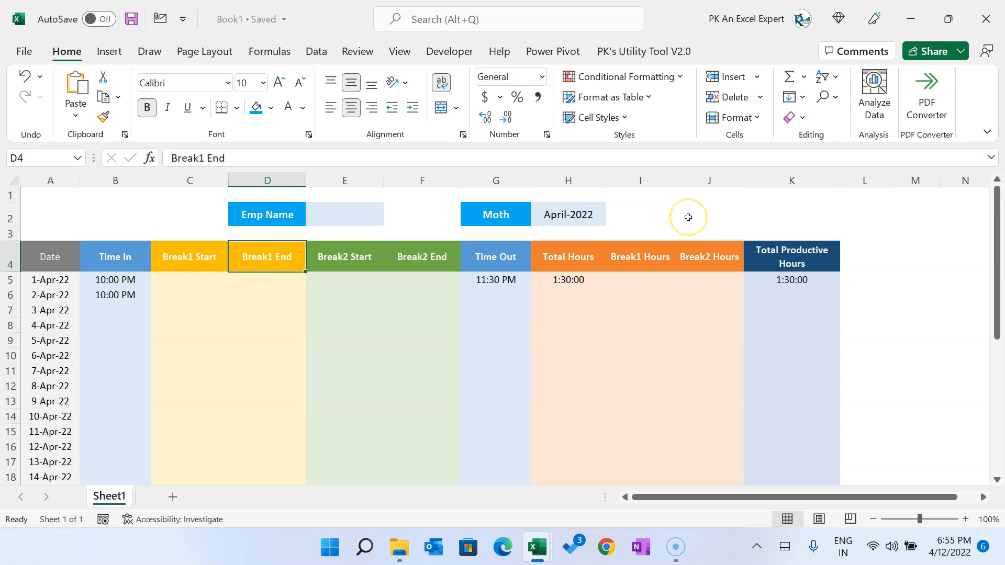
click(691, 214)
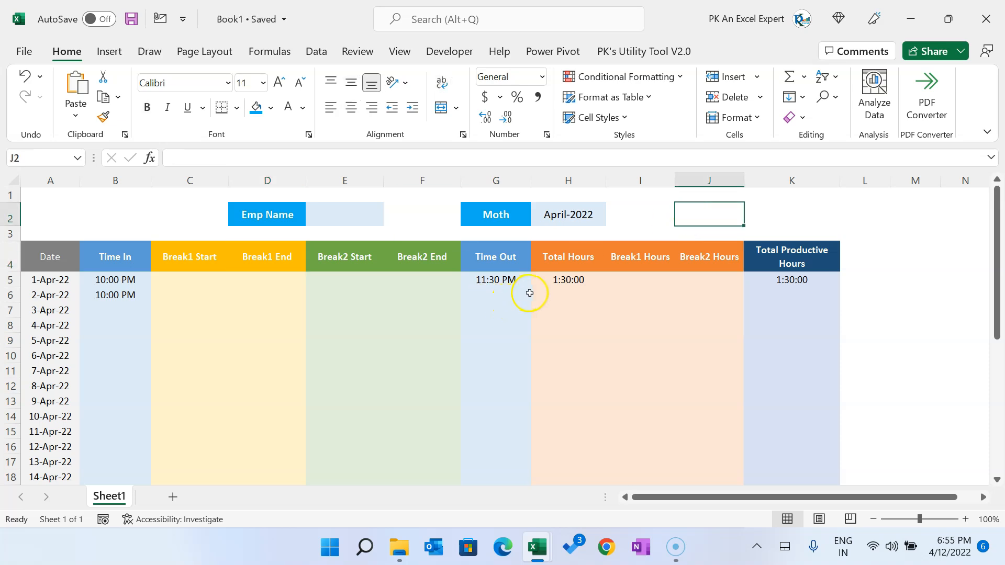
Switch to the Employee Timesheet Tracker workbook, copy all of its Module1 macro code, and close the code editor.
mouse_move(554, 541)
click(470, 454)
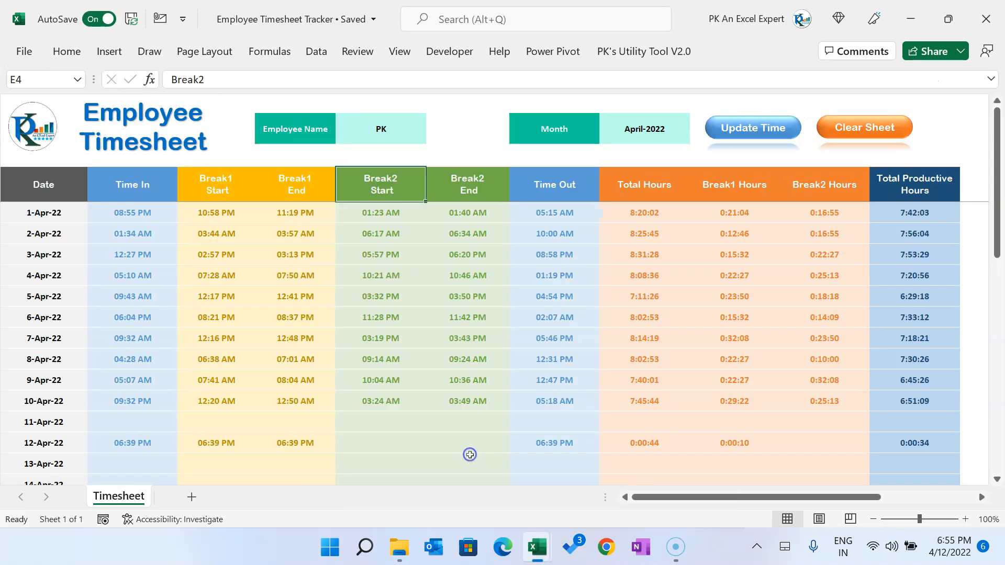
click(478, 192)
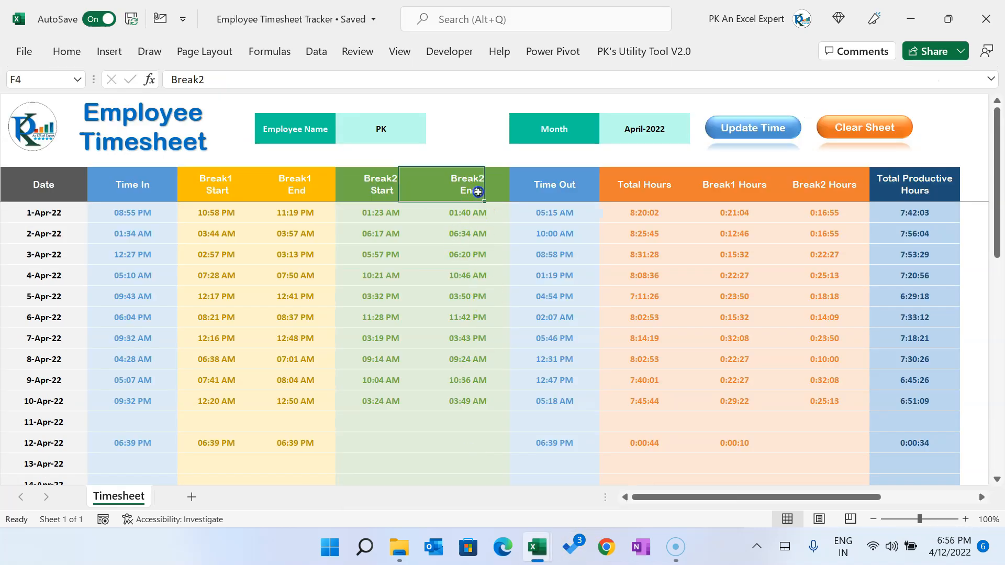
click(450, 55)
click(33, 95)
click(546, 253)
drag(371, 108, 372, 506)
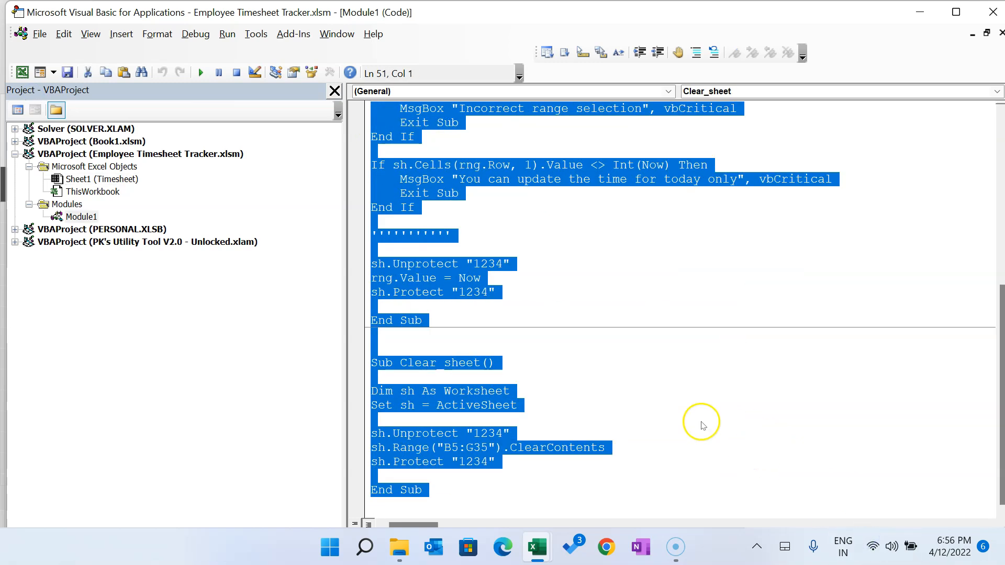
click(993, 11)
Return to the Book1 workbook and open the Visual Basic editor from it.
click(533, 335)
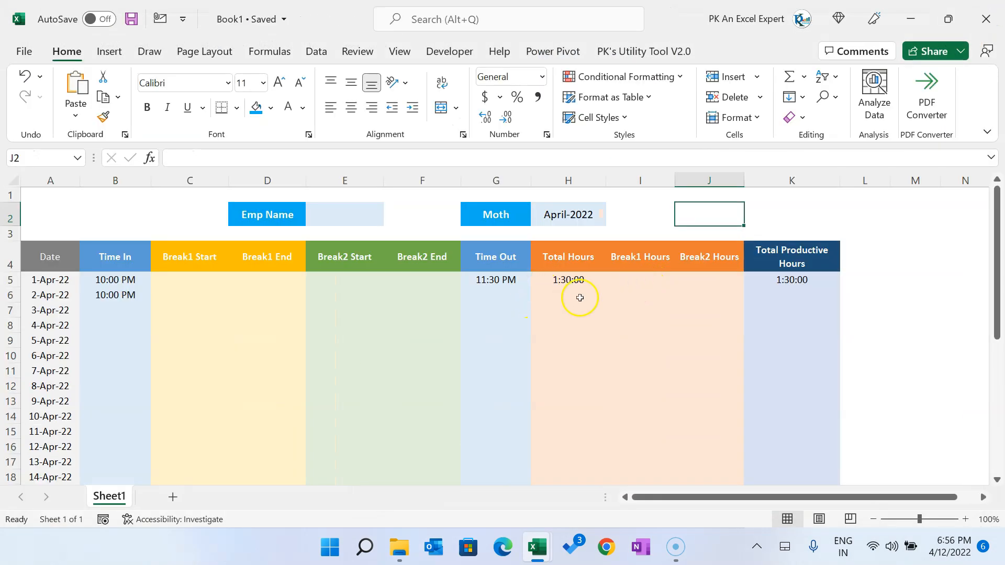
click(597, 297)
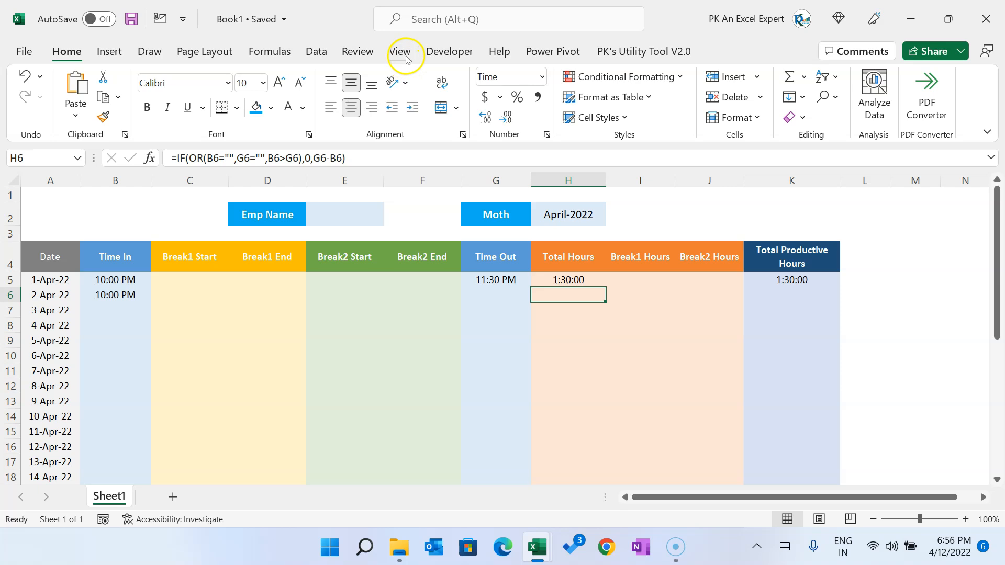
click(455, 51)
click(31, 89)
click(536, 241)
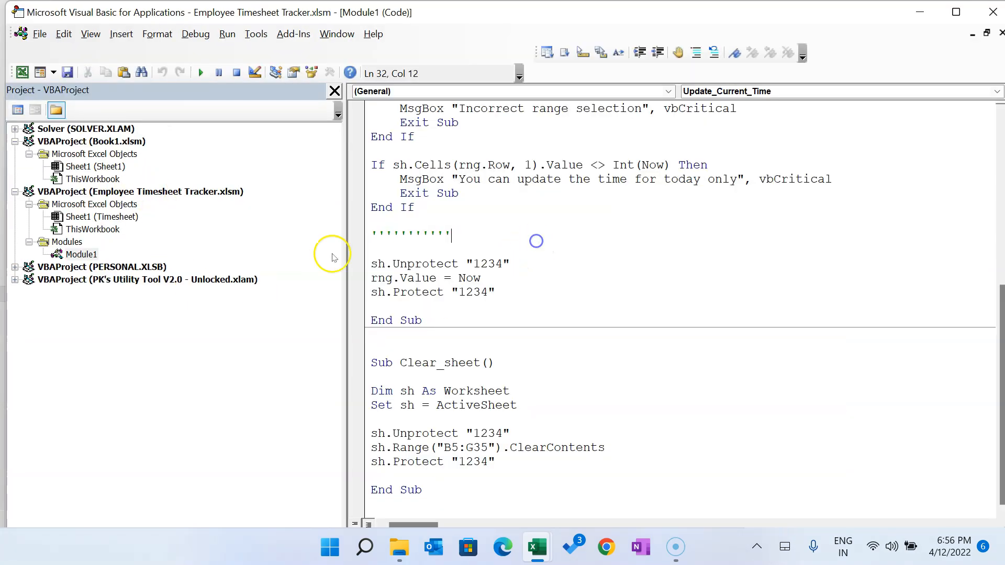
Insert a new module in the Book1.xlsm project and replace its contents with the copied timesheet macro code.
double_click(104, 179)
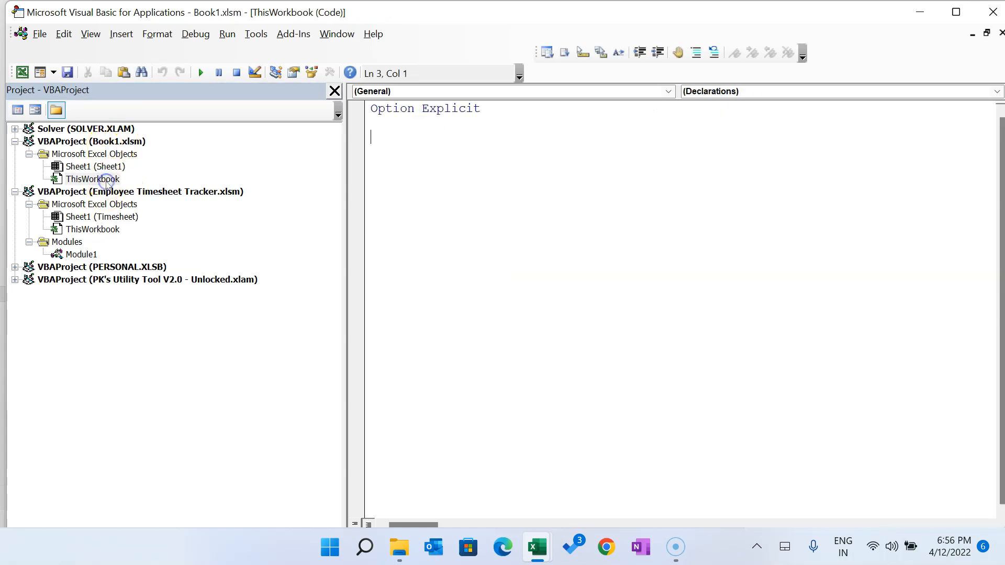
click(53, 72)
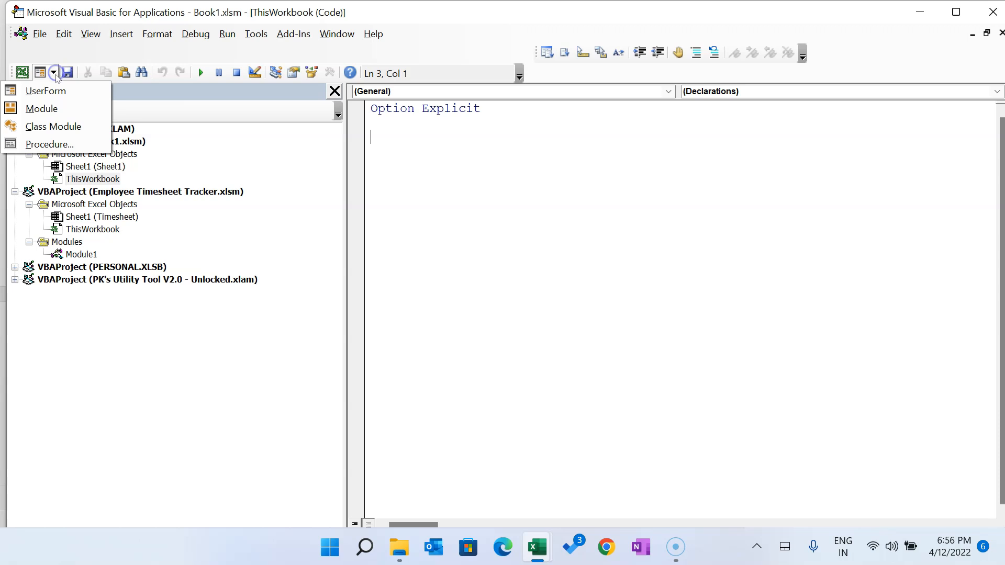
click(32, 105)
key(ctrl+a)
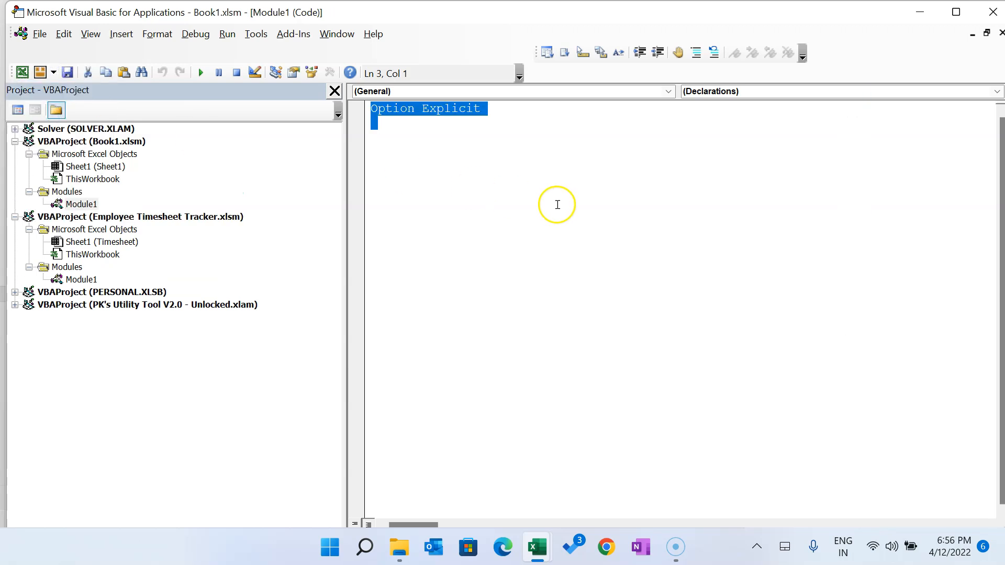
key(ctrl+v)
scroll(590, 275, up, 7)
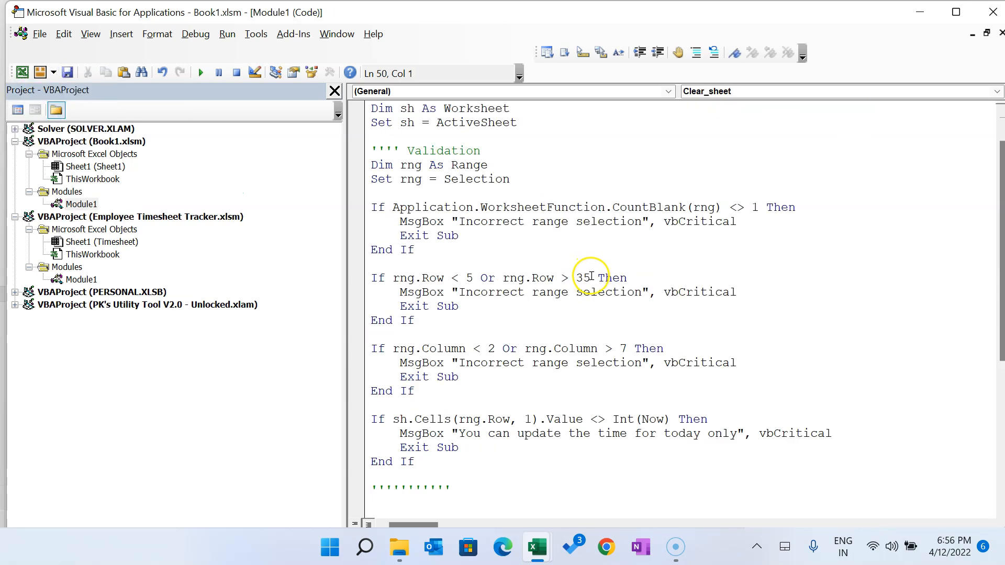
Close the project explorer and review the declaration and assignment of the sh worksheet variable in Update_Current_Time.
click(334, 90)
click(194, 198)
drag(60, 122, 204, 124)
click(203, 164)
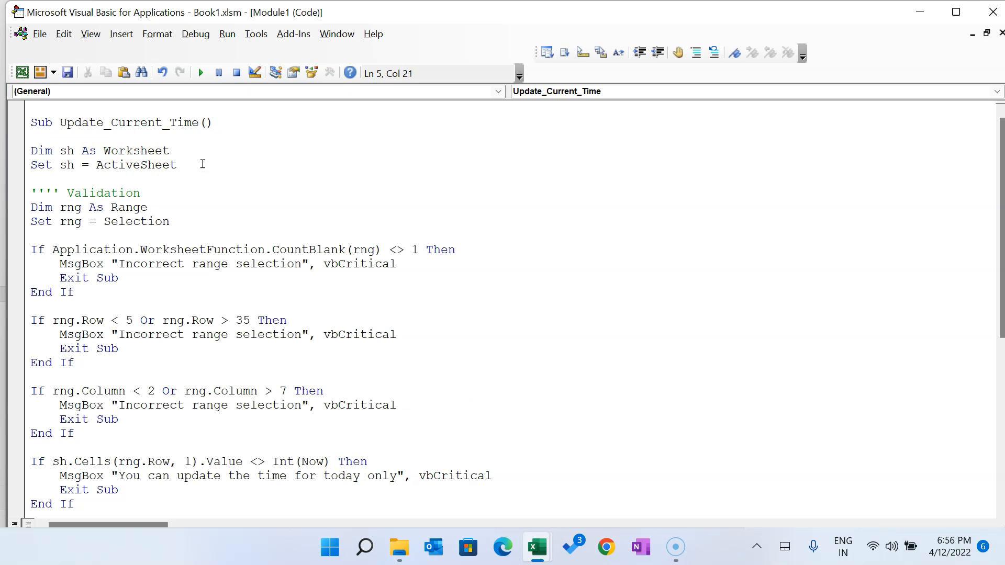
drag(36, 151, 161, 151)
click(195, 164)
drag(60, 152, 173, 152)
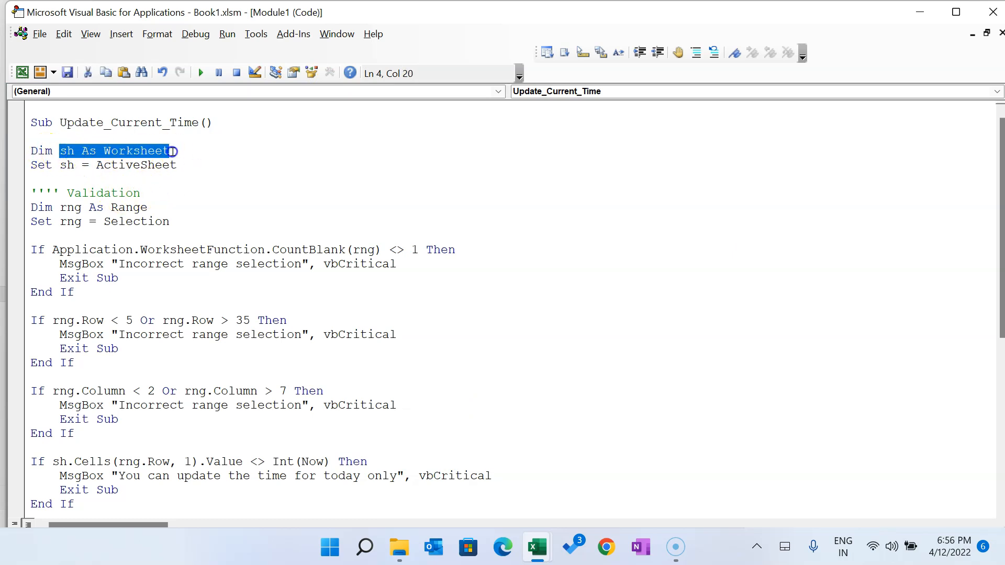
click(82, 166)
drag(62, 152, 190, 165)
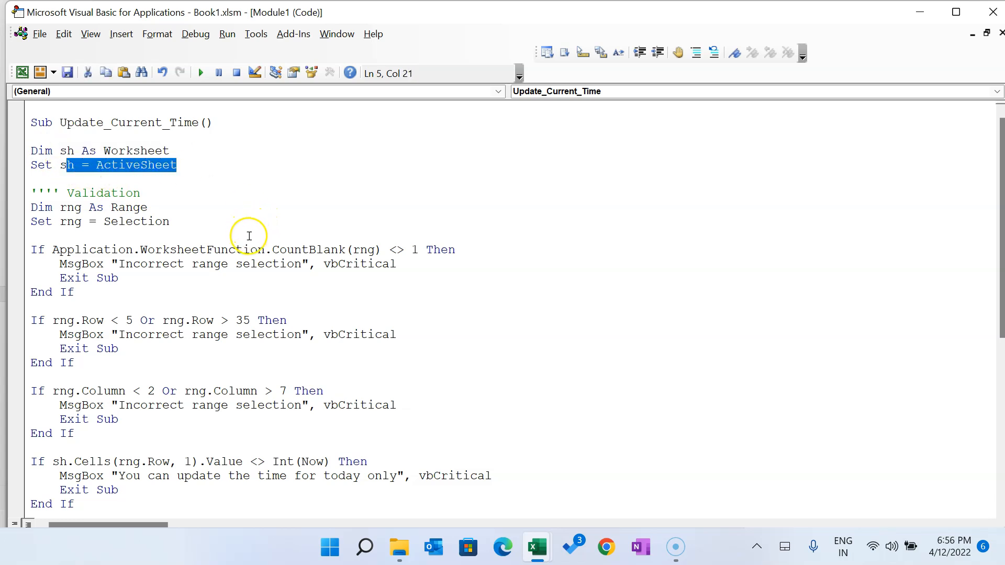
Examine the rng variable's declaration as Range and its assignment to the current selection in the Validation section.
scroll(254, 233, down, 1)
drag(59, 148, 180, 146)
click(204, 187)
drag(35, 165, 13, 167)
click(134, 206)
click(76, 164)
double_click(141, 163)
double_click(78, 179)
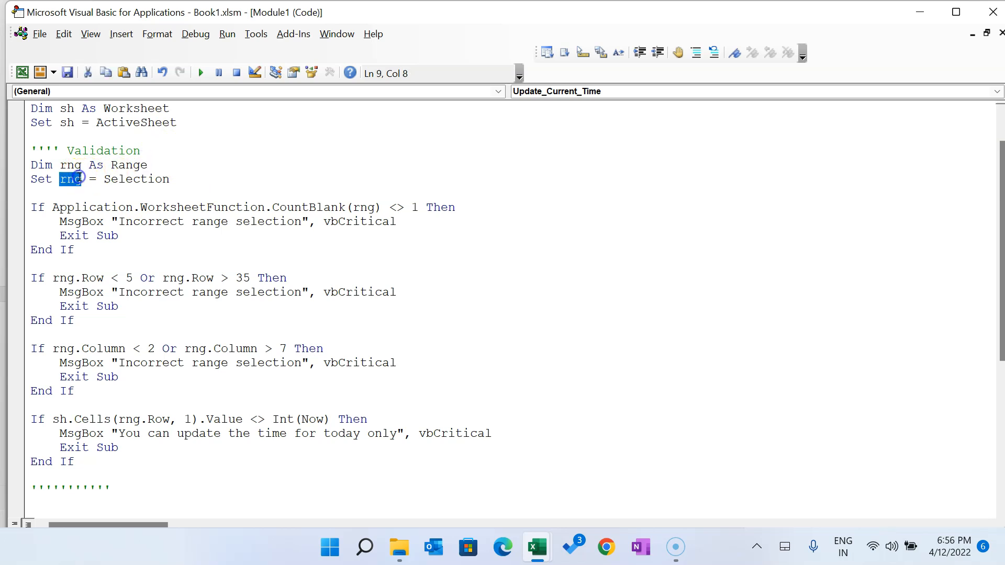
double_click(119, 179)
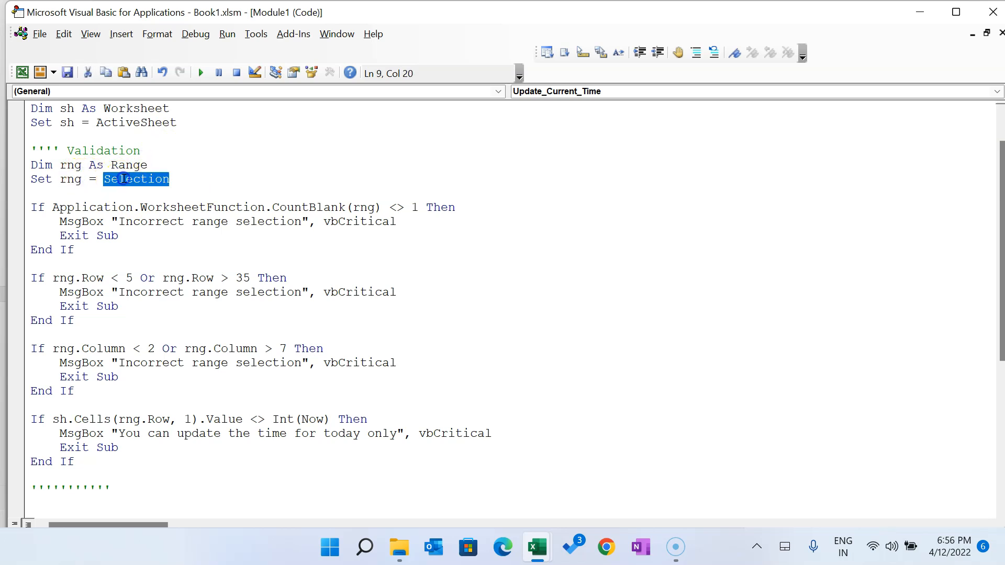
click(96, 203)
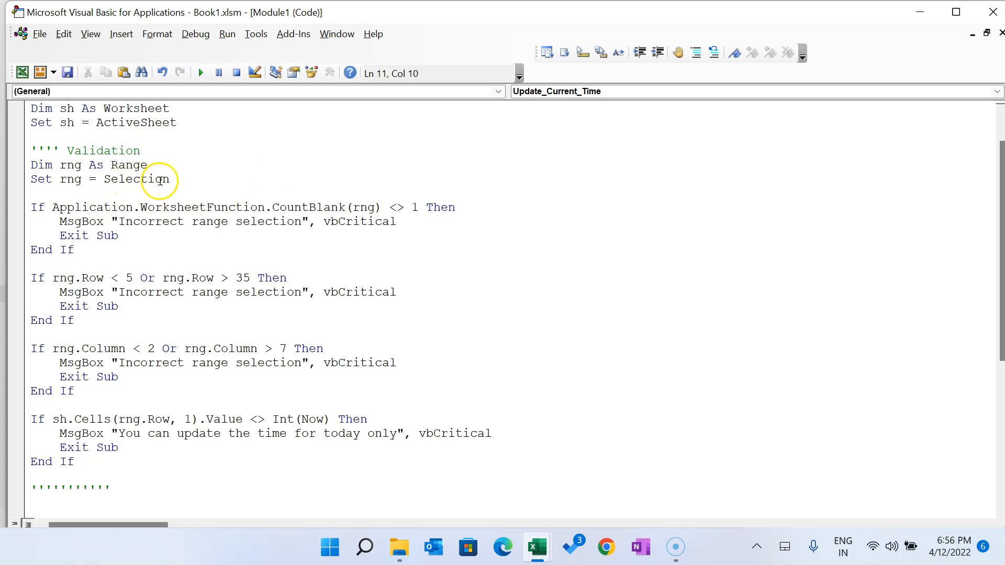
drag(169, 179, 75, 180)
click(154, 195)
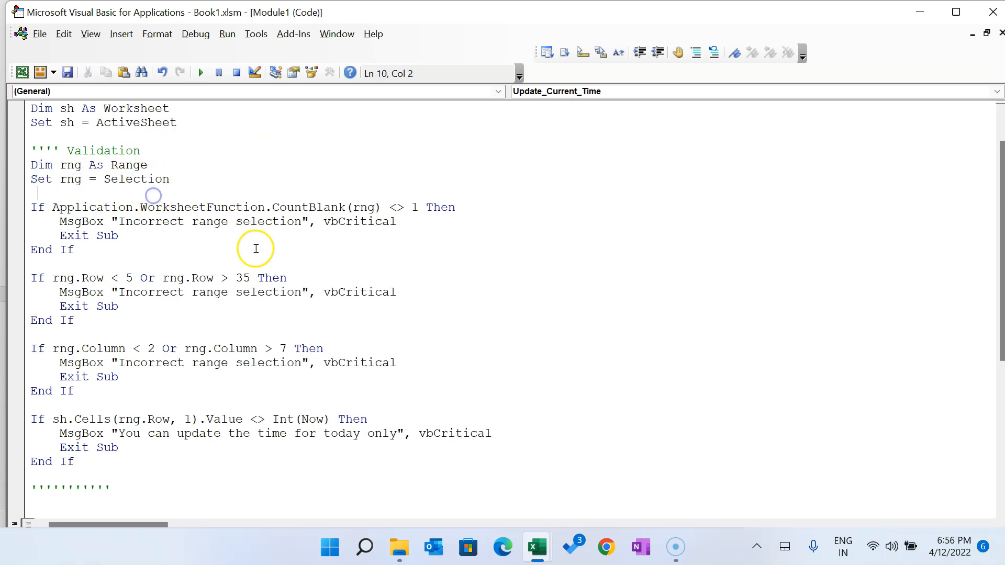
Examine the validation blocks, focusing on the CountBlank function and its rng argument in the first condition.
drag(31, 205, 146, 438)
click(179, 249)
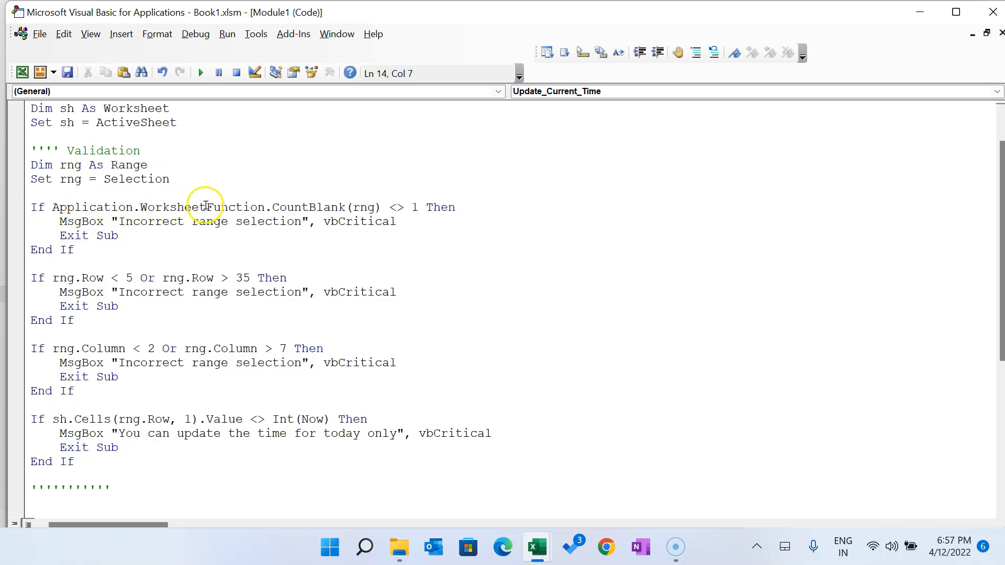
double_click(300, 206)
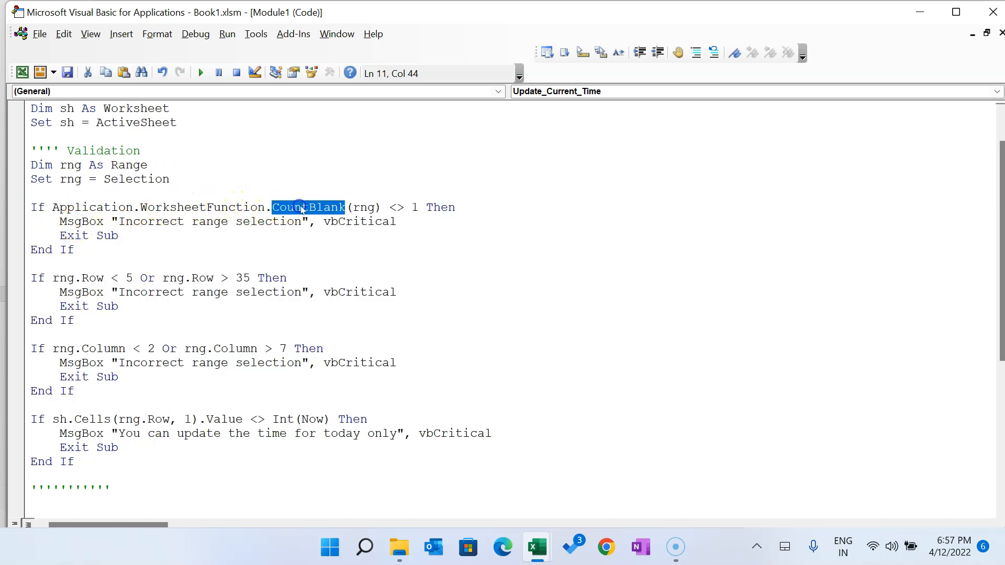
double_click(363, 207)
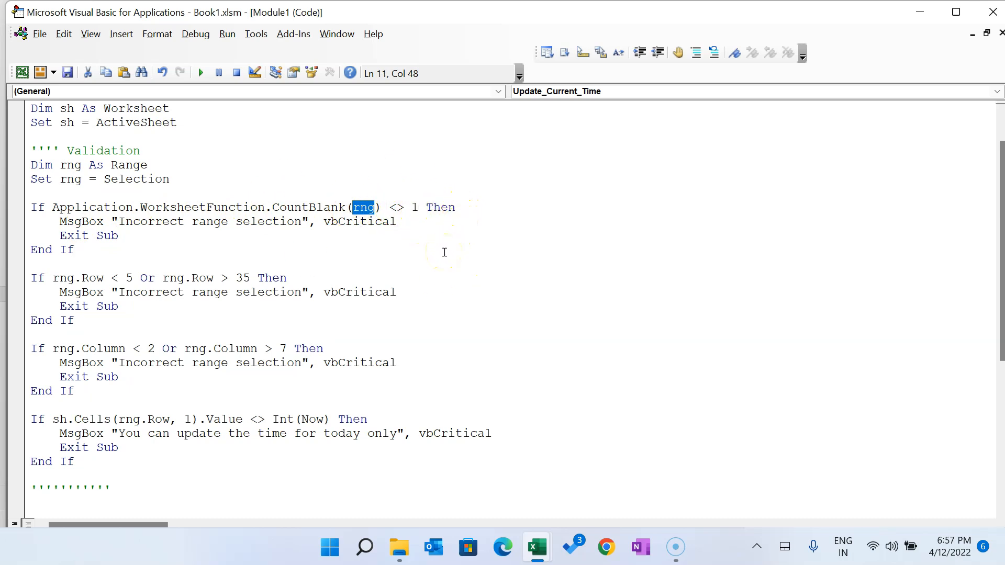
Switch to the timesheet and select single empty cells under Break1 Start and Break1 End to illustrate the blank-cell check.
key(alt+F11)
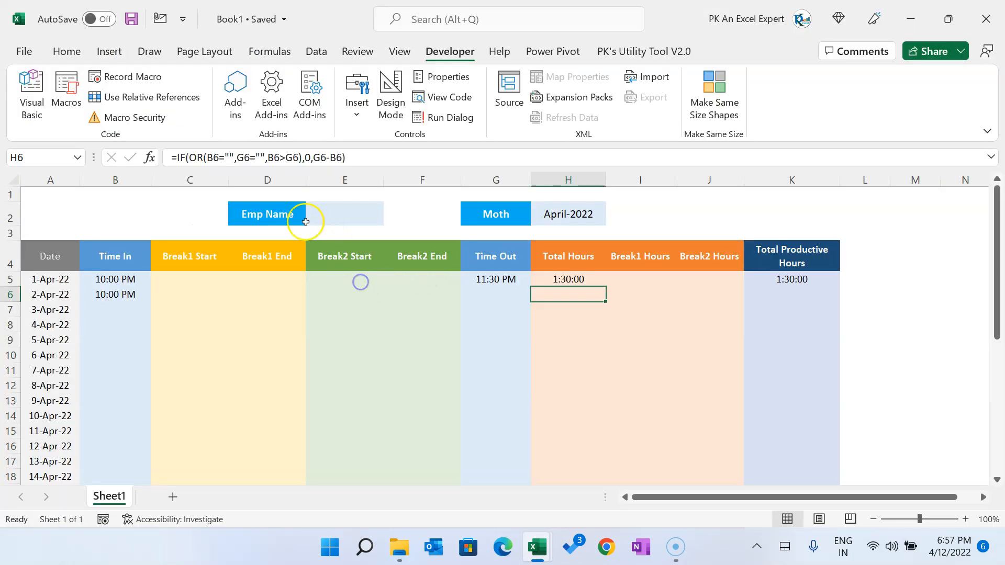
click(160, 229)
click(212, 293)
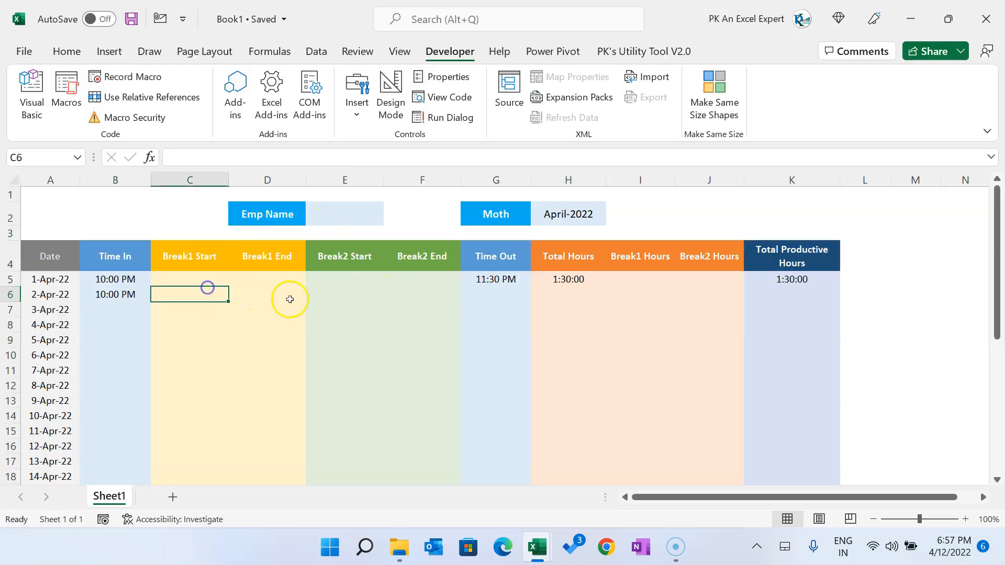
click(191, 278)
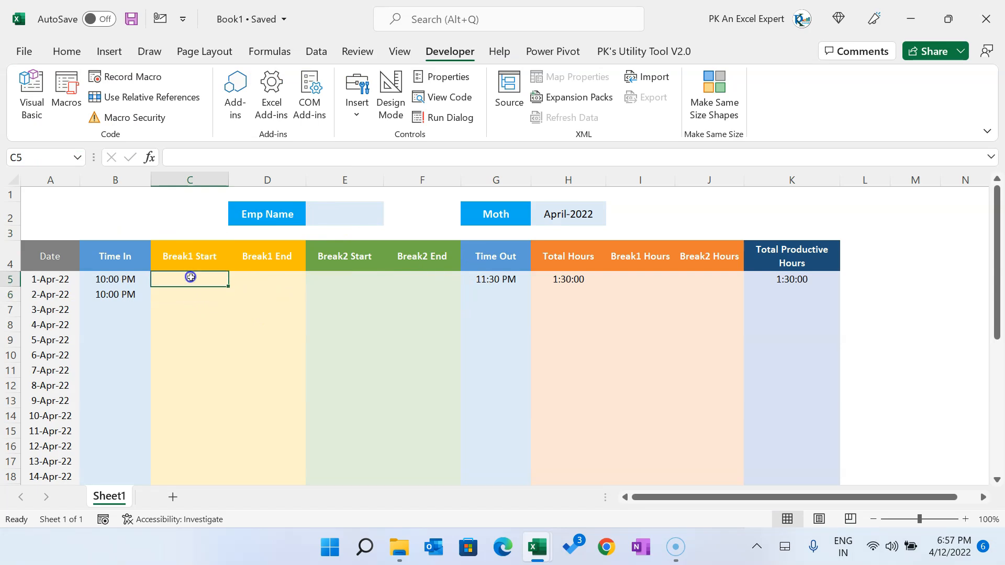
click(265, 276)
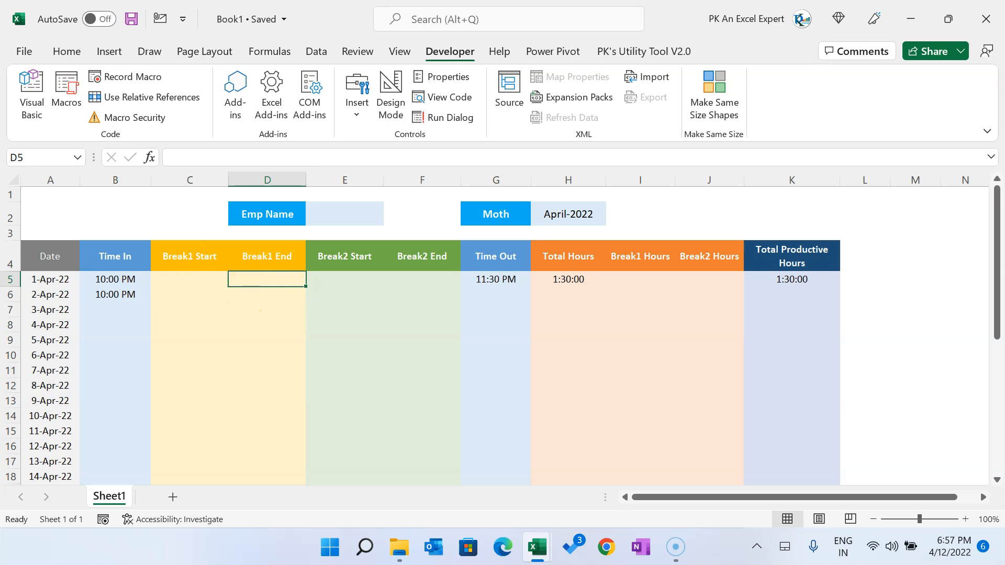
Return to the macro code and examine the "Incorrect range selection" message of the CountBlank check.
key(alt+F11)
drag(133, 221, 286, 221)
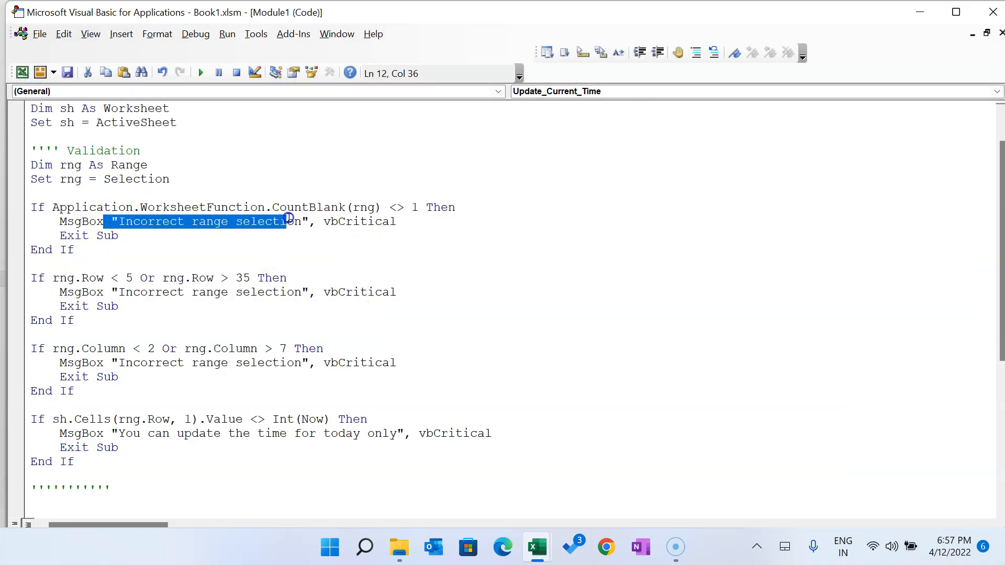
click(155, 247)
drag(119, 221, 302, 223)
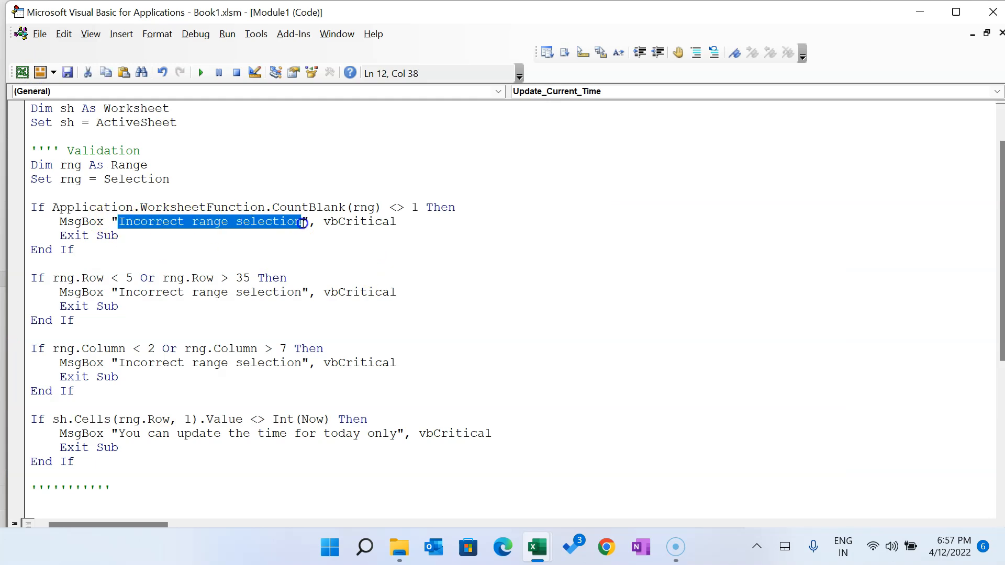
click(195, 251)
Examine the row validation condition with its limits of 5 and 35 and its error message.
drag(45, 278, 296, 280)
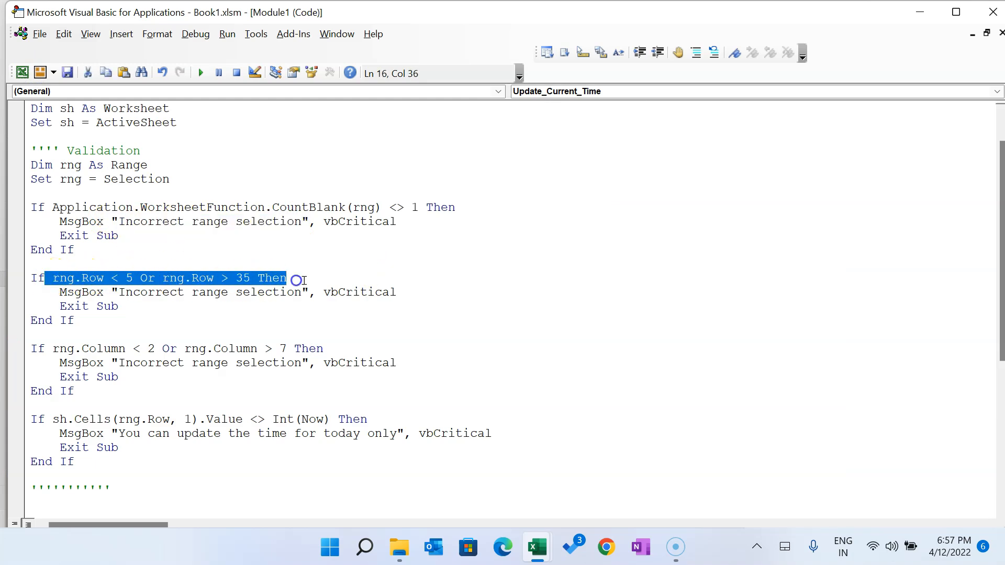
click(166, 321)
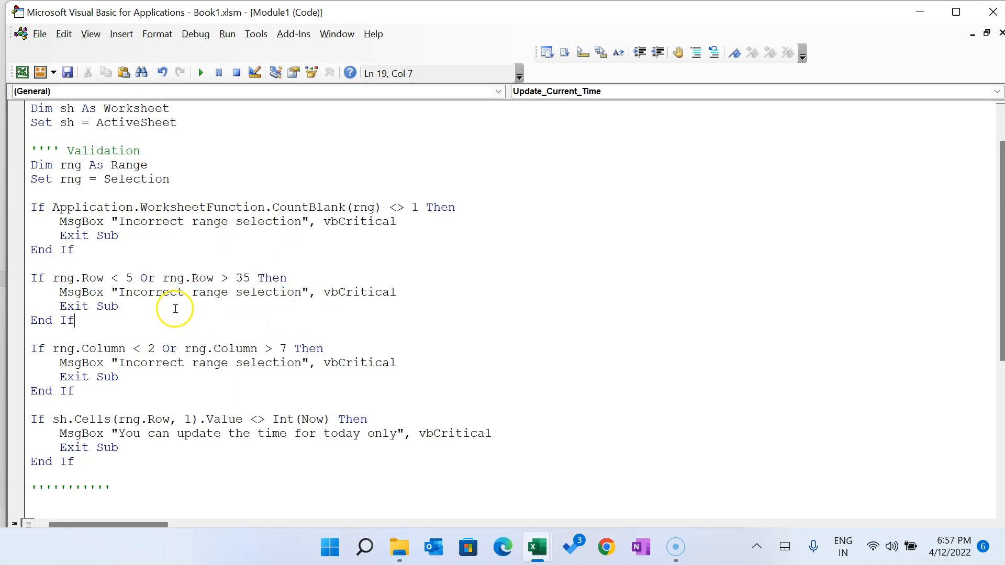
drag(58, 278, 130, 276)
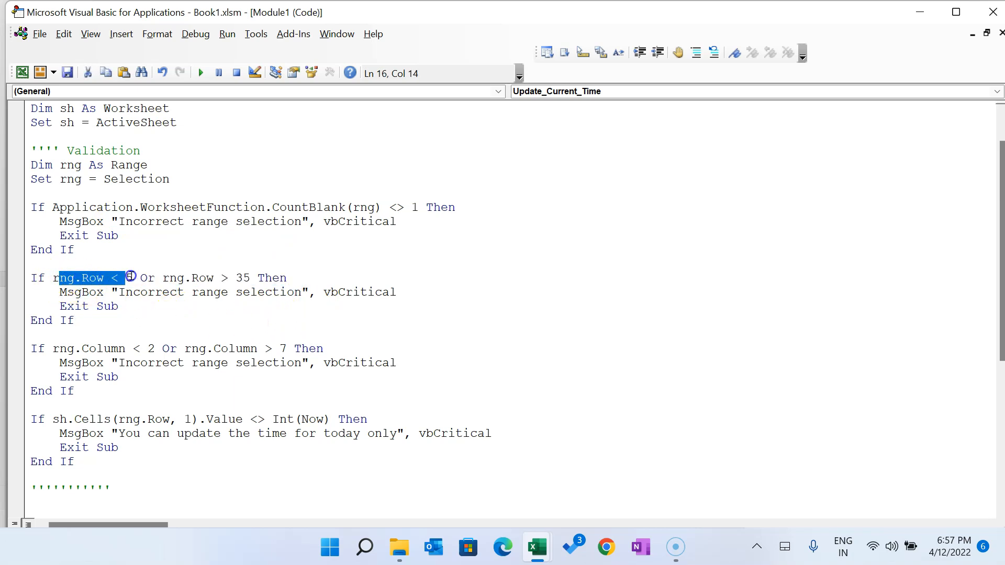
click(147, 293)
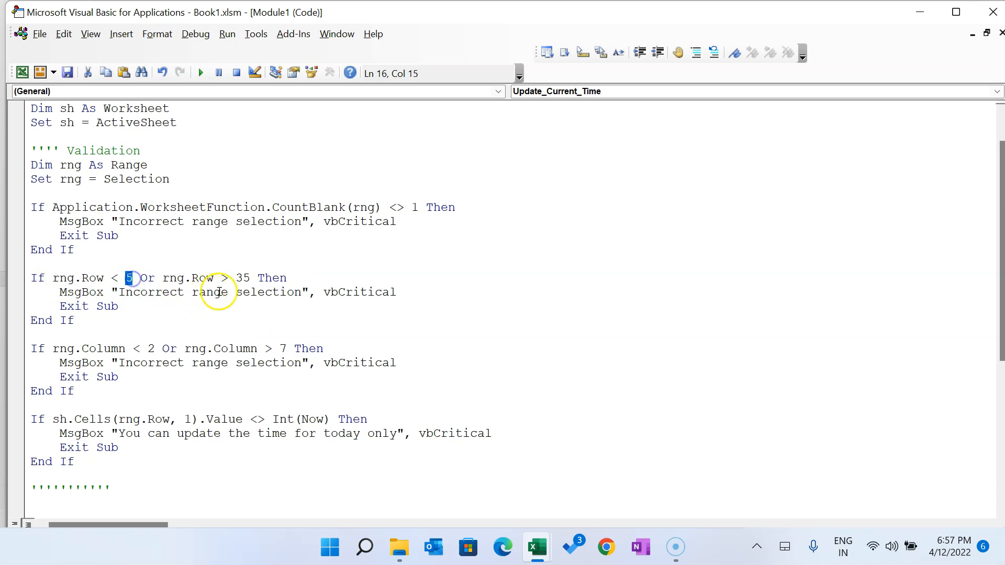
drag(174, 278, 250, 280)
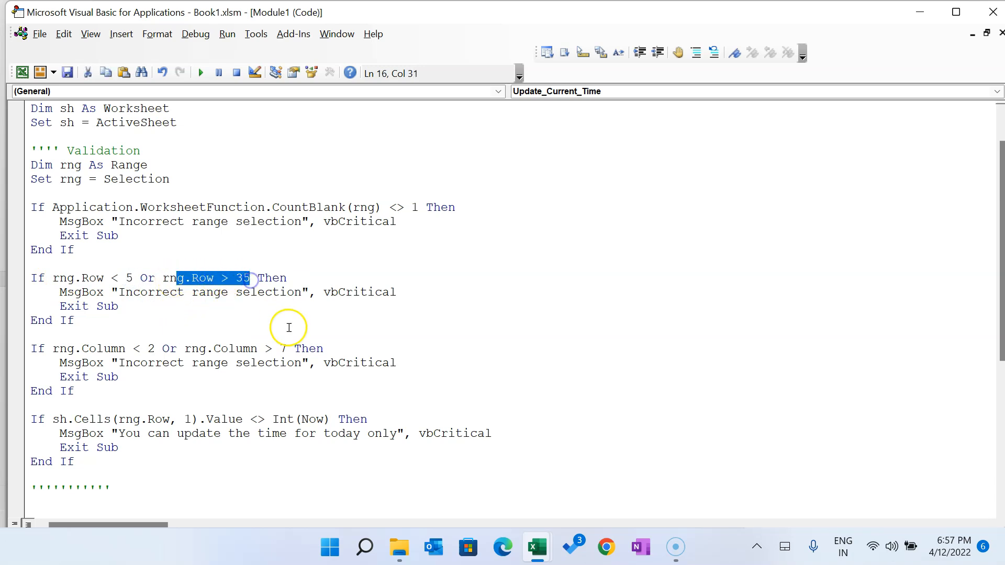
drag(132, 292, 344, 293)
Check the macro's row limits on the timesheet by selecting the header rows, the first data row, and the cells around row 35.
key(alt+Tab)
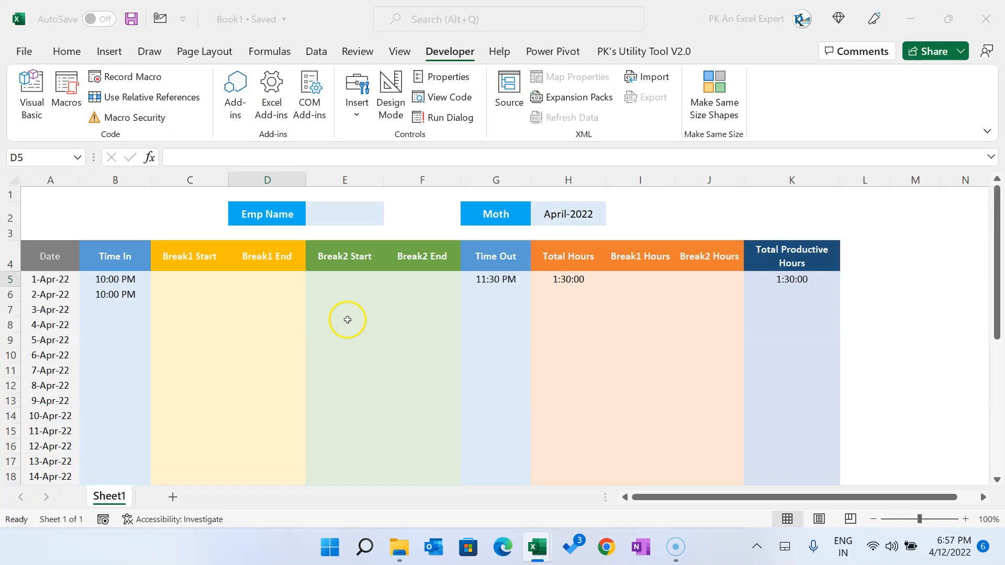
click(120, 282)
click(47, 280)
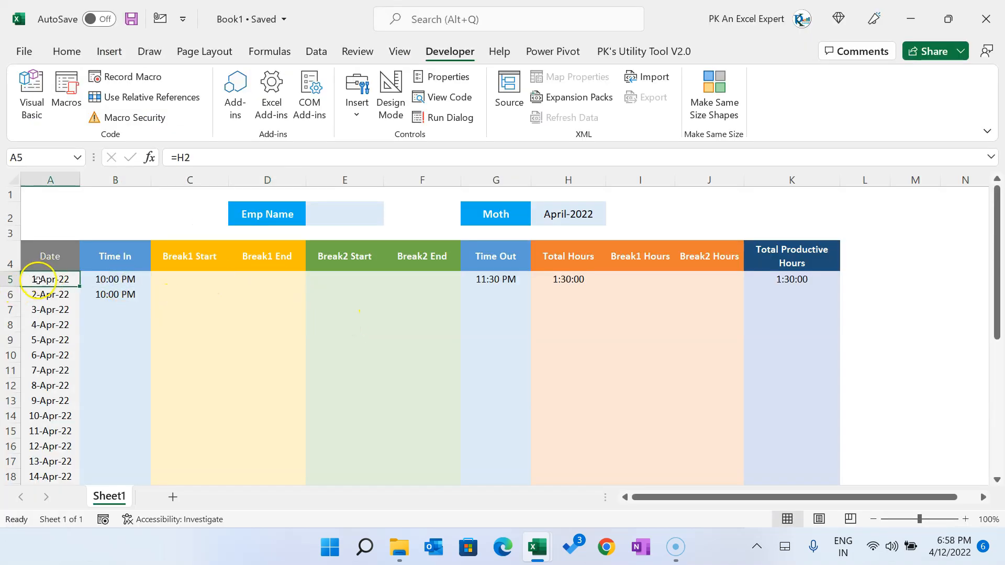
click(43, 263)
drag(43, 263, 853, 184)
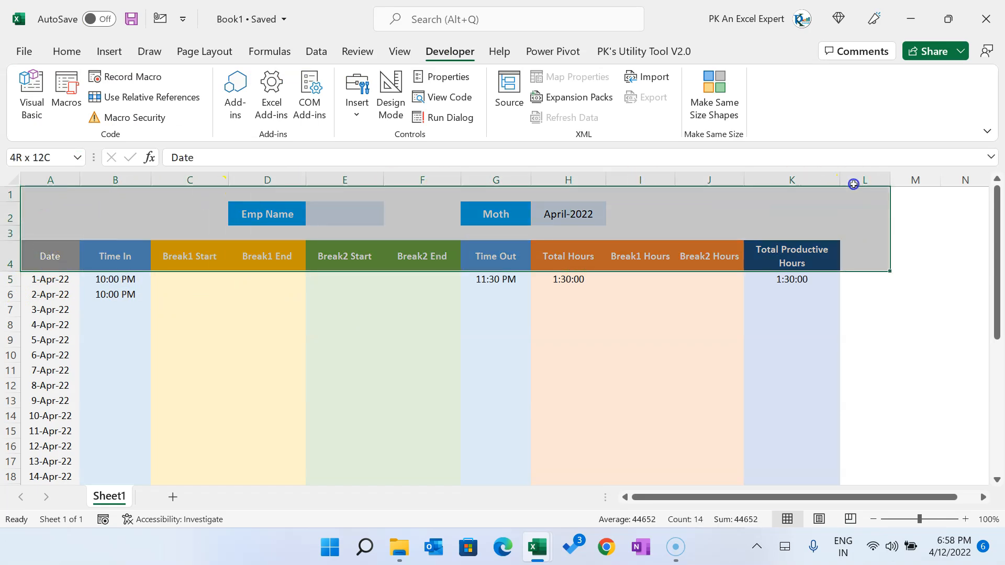
click(52, 280)
drag(117, 281, 289, 379)
scroll(287, 380, down, 6)
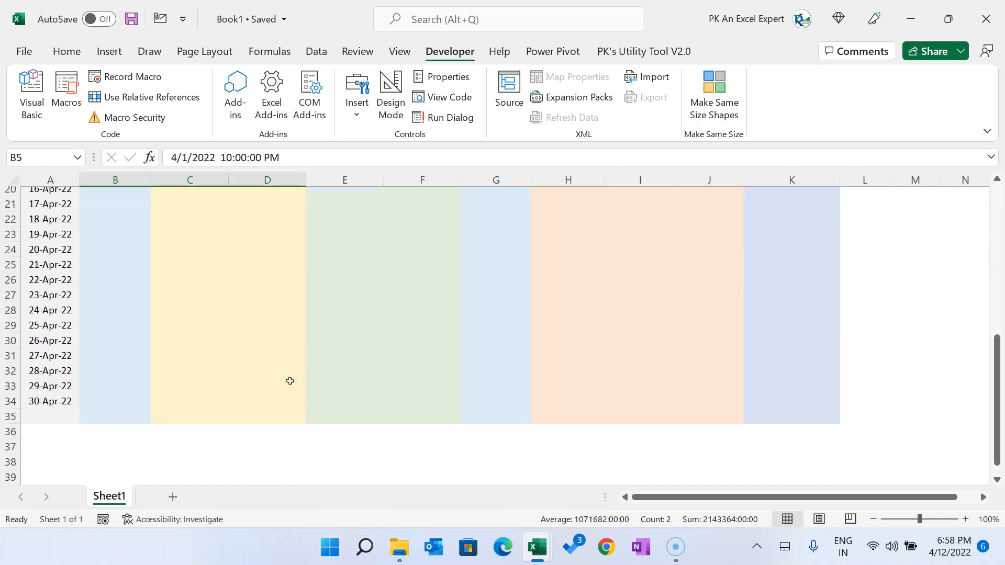
click(27, 416)
mouse_move(107, 431)
mouse_down()
mouse_move(112, 482)
mouse_move(110, 426)
mouse_up()
scroll(109, 424, up, 12)
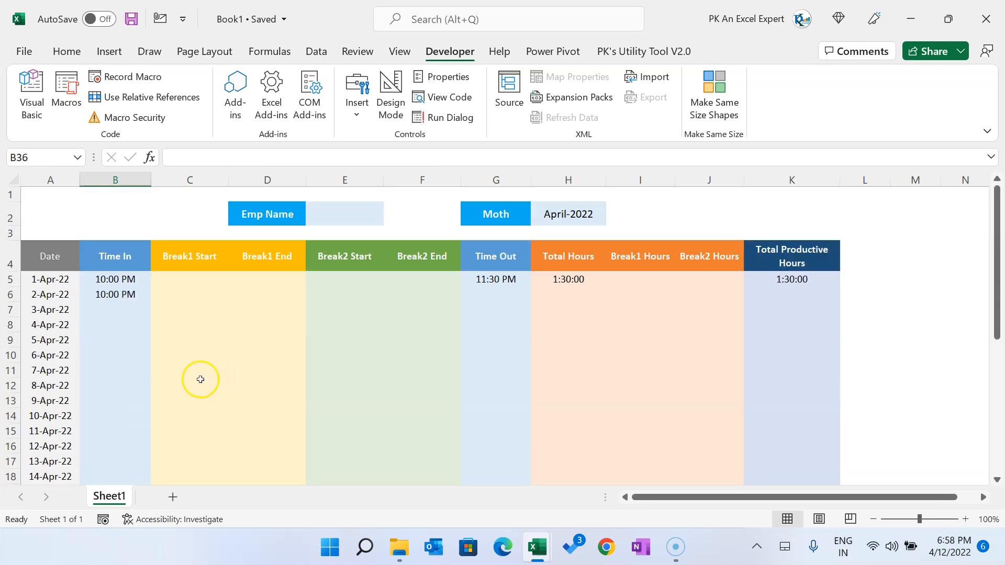
Return to the macro code and examine the column validation condition with its limits of 2 and 7.
key(alt+F11)
drag(75, 349, 210, 384)
click(208, 401)
click(99, 348)
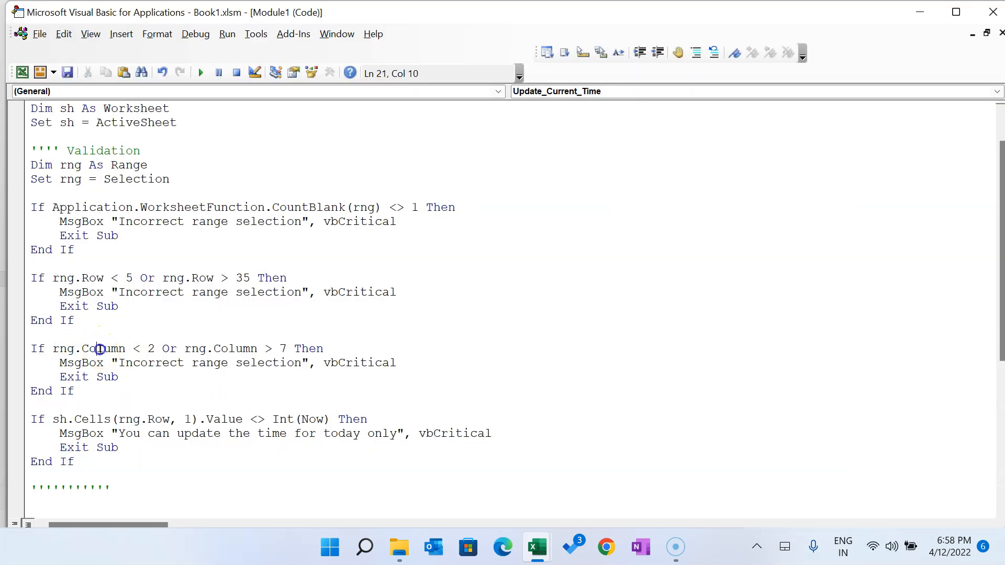
double_click(148, 348)
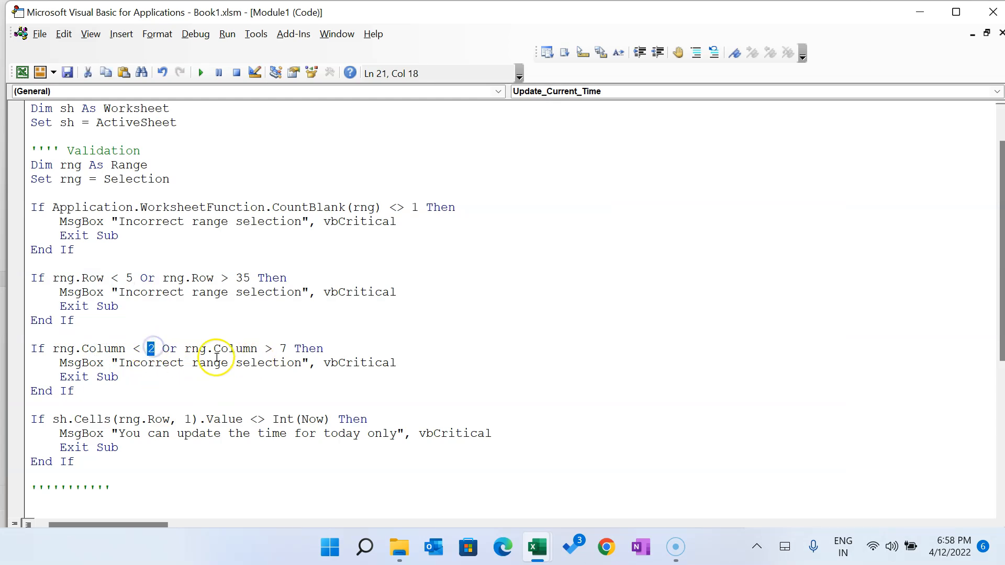
double_click(283, 349)
Check the column limits on the timesheet by selecting the Date column, the calculated hours columns, and the Time In to Time Out entry area.
key(alt+F11)
click(167, 259)
click(115, 256)
drag(50, 257, 57, 356)
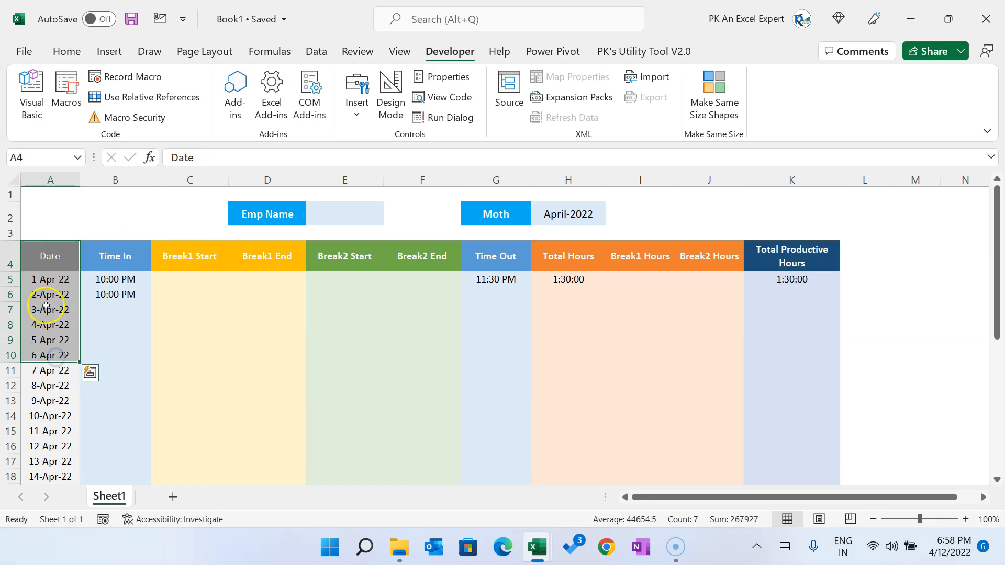
click(162, 261)
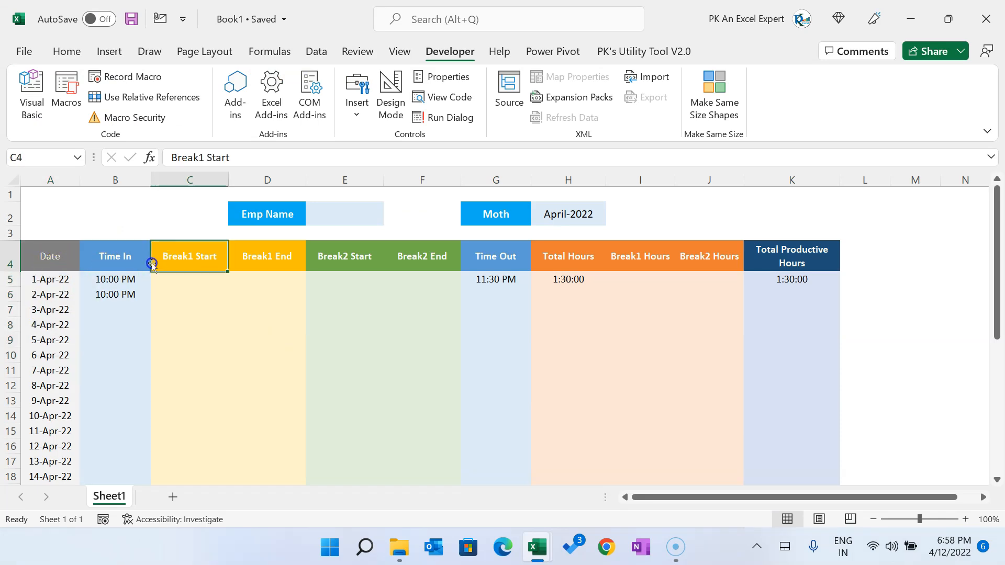
click(506, 266)
drag(556, 258, 962, 374)
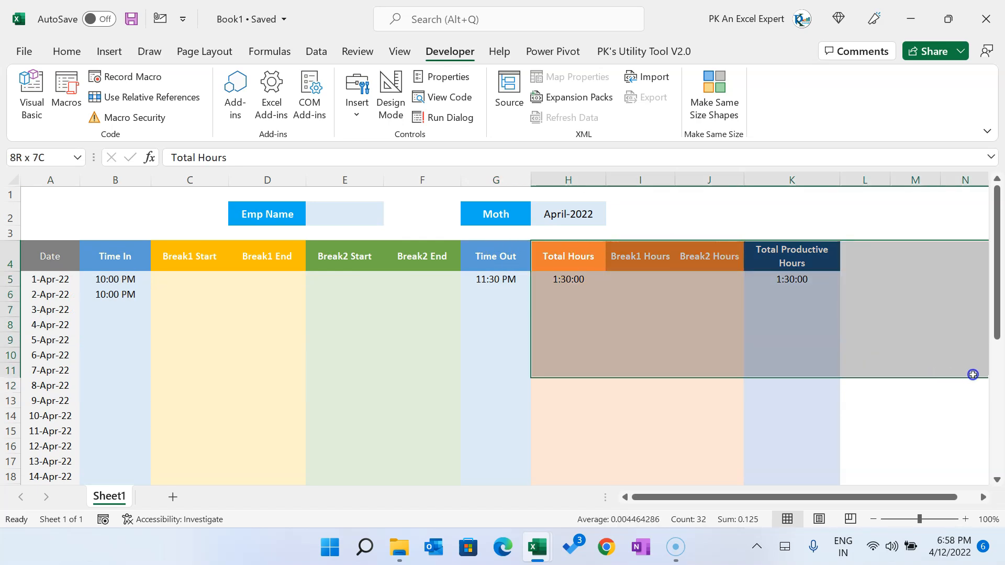
click(479, 280)
drag(127, 280, 509, 458)
Return to the macro code and examine the condition comparing the selected row's date in column 1 with Int(Now).
key(alt+F11)
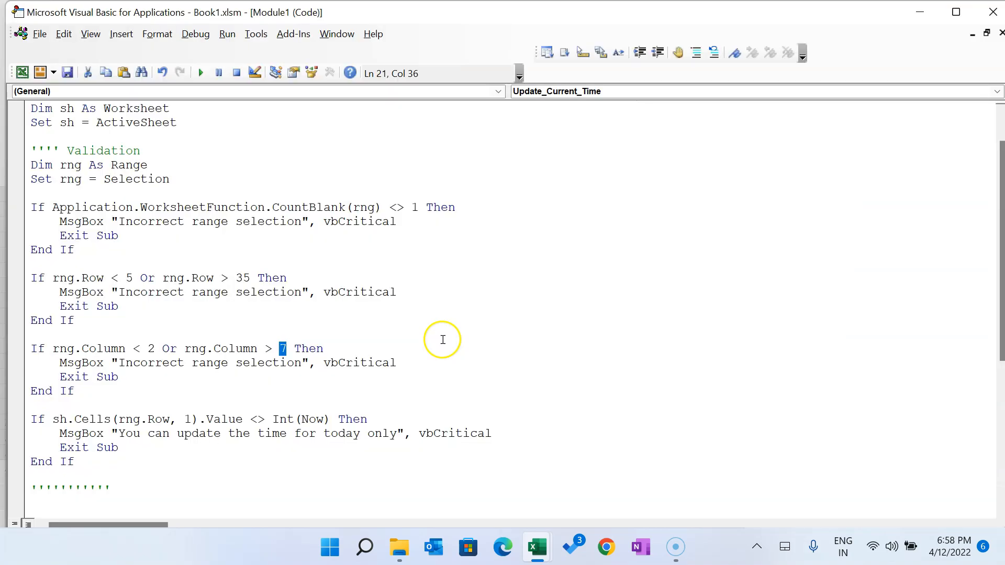
key(Down)
key(Down)
key(Down)
scroll(285, 385, down, 3)
drag(53, 292, 337, 293)
click(165, 337)
drag(53, 292, 200, 292)
click(181, 332)
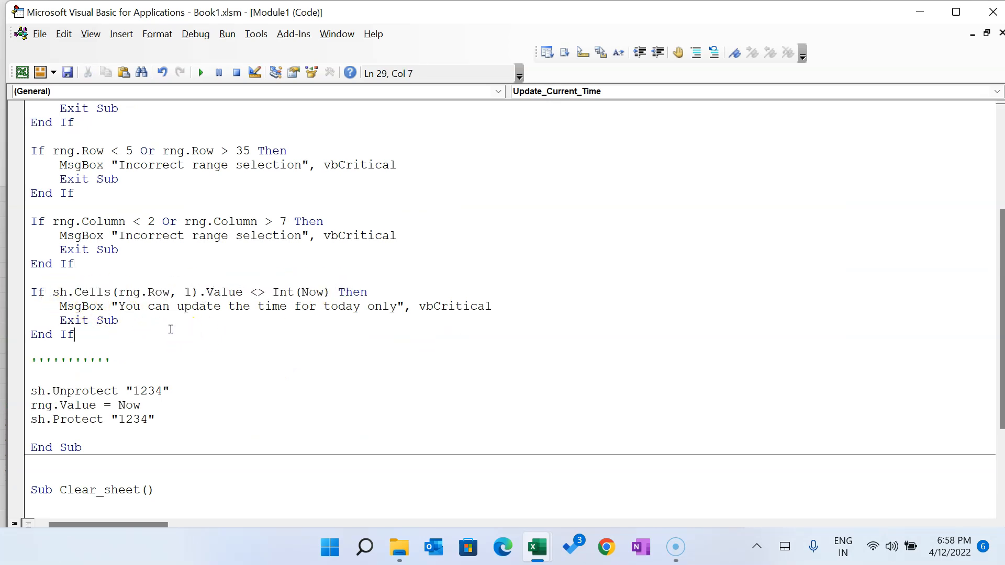
Switch to the timesheet and check the Break1 Start cell and the date cell of the 3-Apr-22 row.
key(alt+F11)
click(191, 267)
scroll(158, 285, up, 2)
click(168, 310)
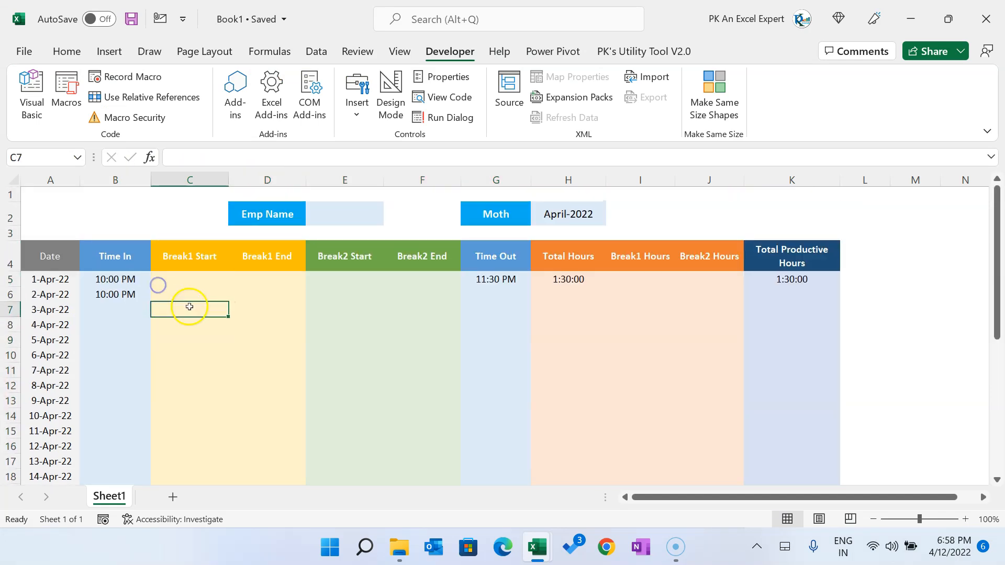
click(51, 310)
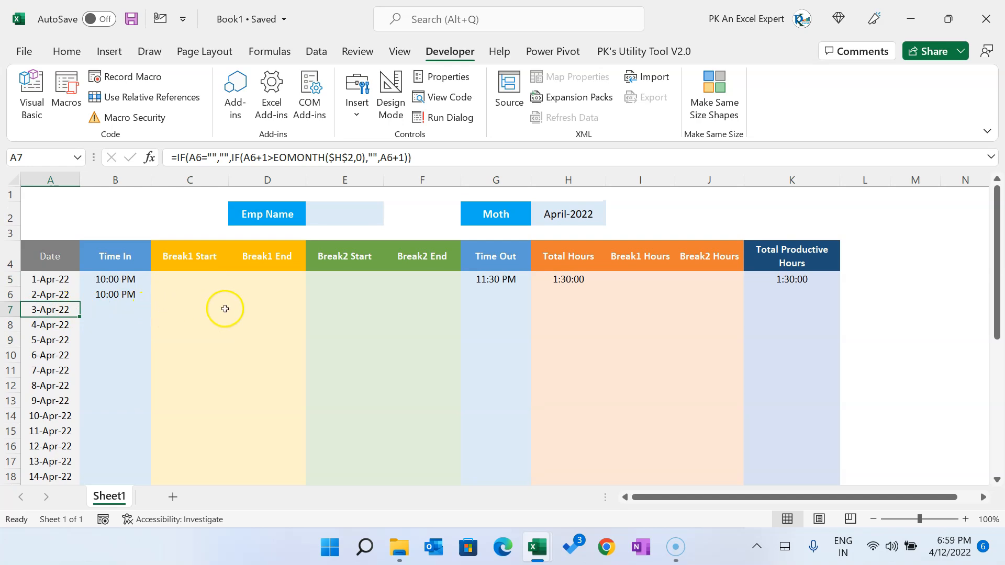
Return to the macro code and examine the date condition block with its "You can update the time for today only" message.
drag(55, 304, 58, 370)
key(alt+F11)
drag(103, 292, 351, 292)
click(187, 332)
drag(75, 292, 347, 292)
click(311, 320)
drag(119, 306, 405, 306)
click(236, 345)
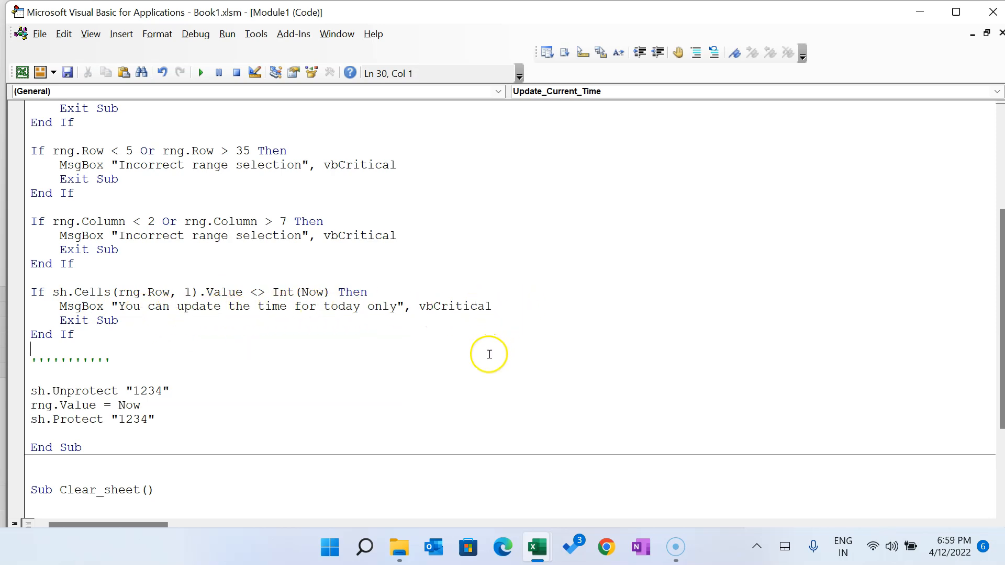
scroll(393, 330, down, 2)
drag(74, 250, 27, 207)
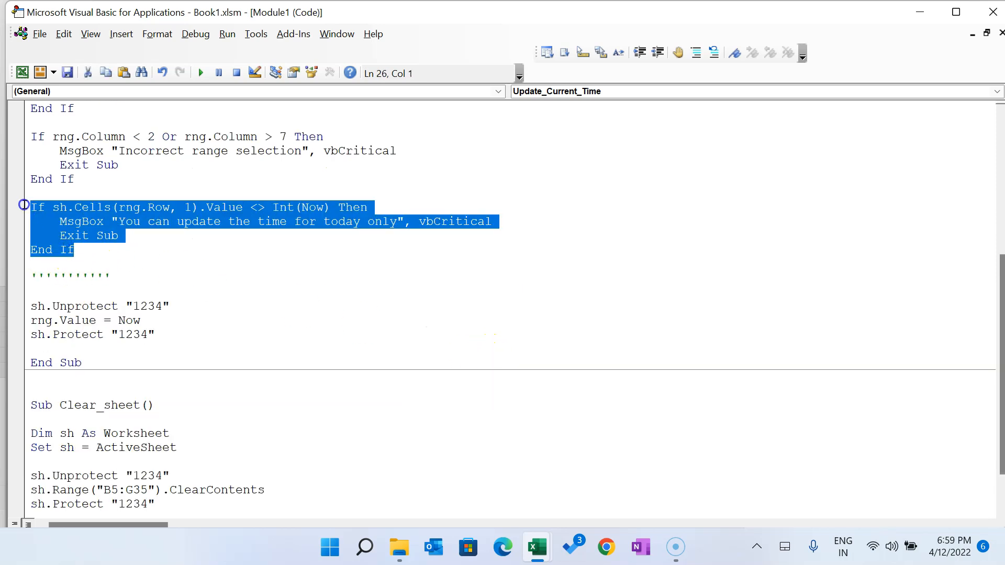
Examine the lines that unprotect the sheet, write Now into the selected cell, and protect the sheet again.
drag(38, 306, 180, 305)
click(152, 321)
drag(32, 306, 180, 305)
click(186, 323)
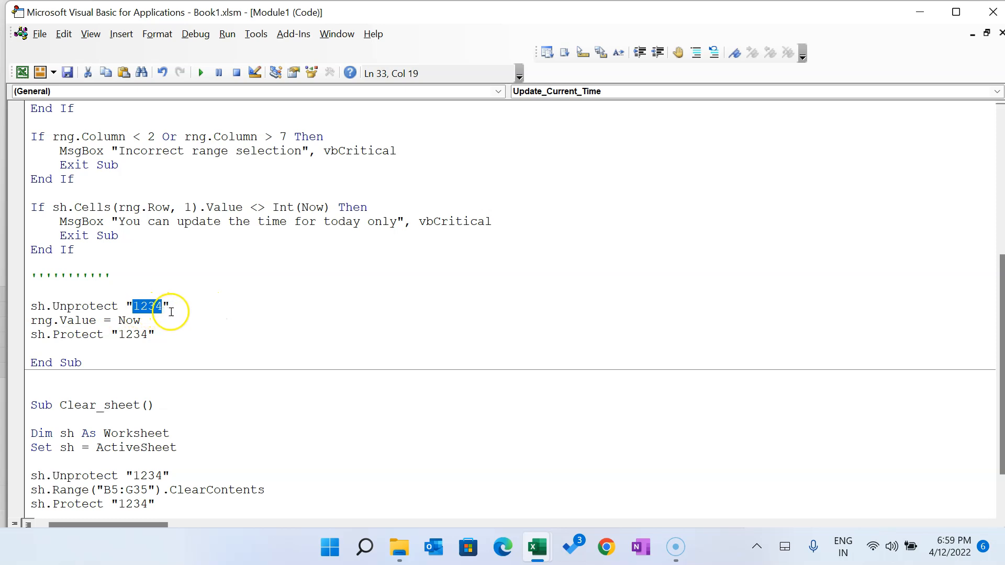
drag(33, 321, 151, 321)
click(184, 321)
drag(67, 307, 179, 338)
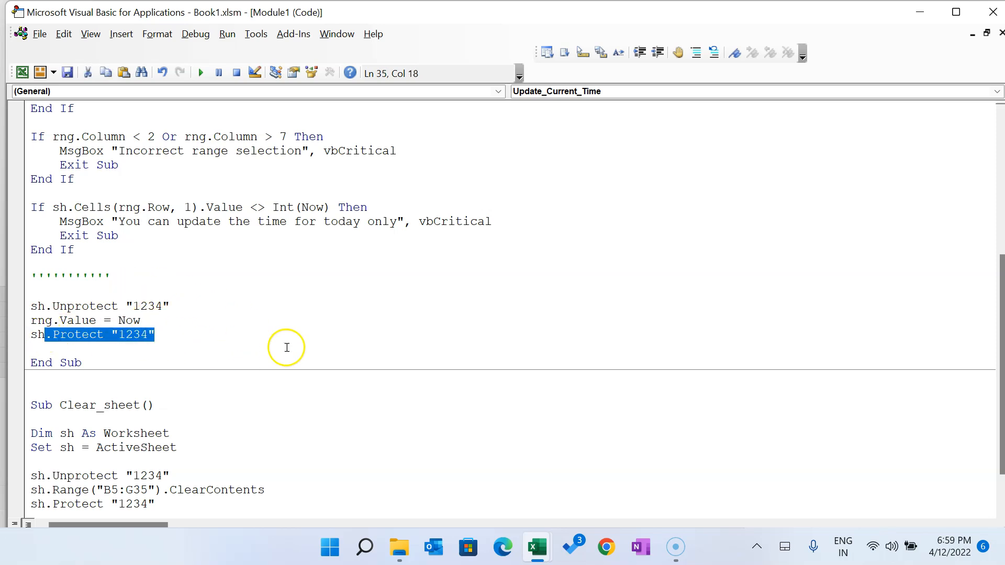
Examine the Clear_sheet macro's worksheet declaration, its ActiveSheet assignment, and its Unprotect line.
scroll(287, 348, down, 2)
click(209, 363)
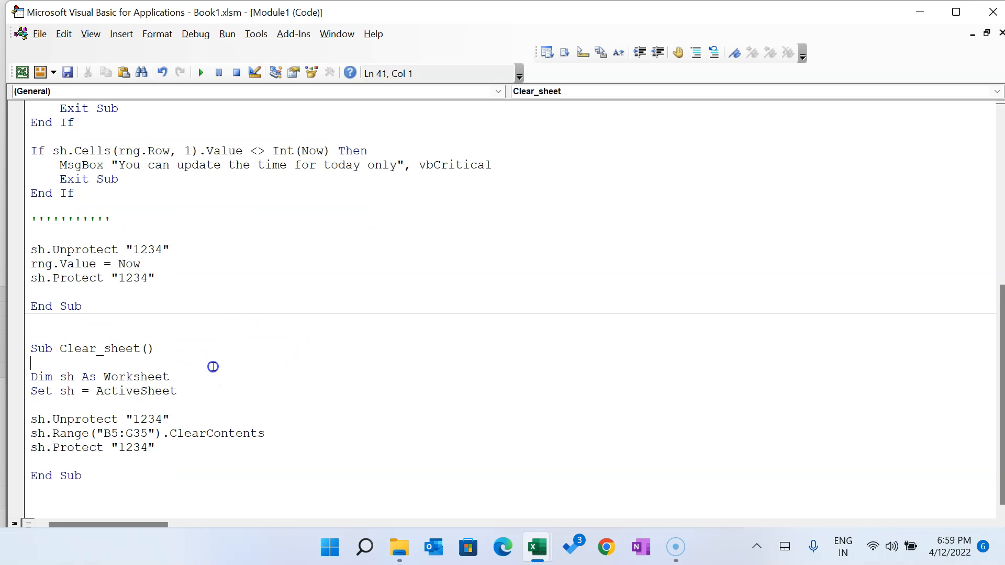
drag(36, 376, 275, 414)
click(274, 415)
drag(66, 377, 191, 410)
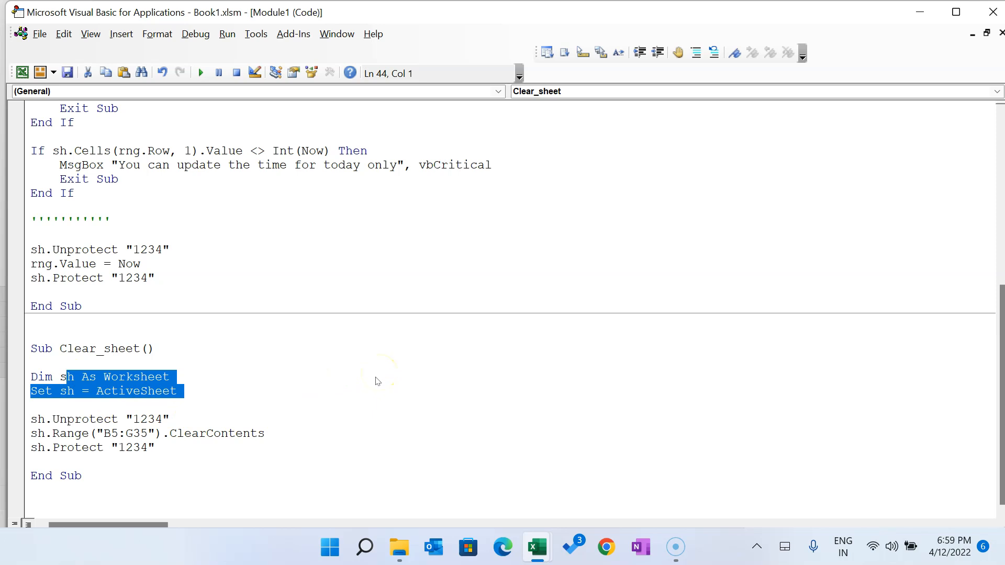
click(190, 401)
drag(55, 377, 169, 391)
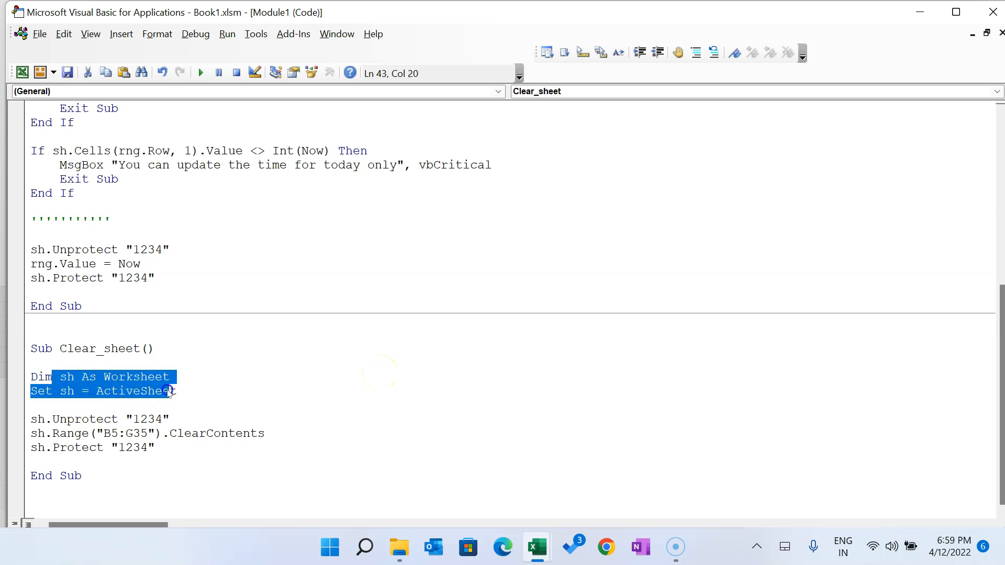
drag(33, 419, 218, 418)
click(269, 418)
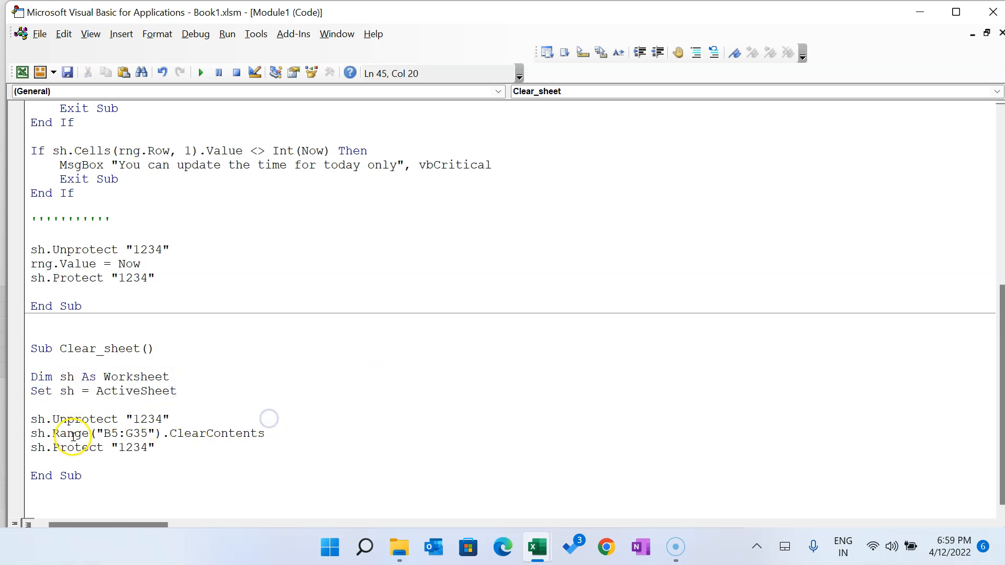
Highlight B5:G35 in the ClearContents line and check that range's first and last cells on the timesheet.
drag(105, 433, 149, 433)
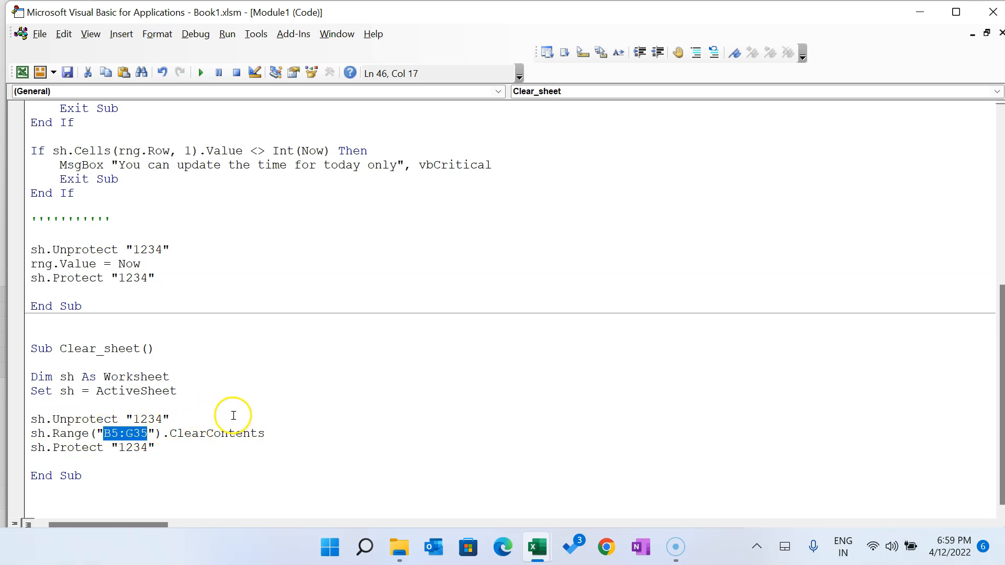
key(alt+F11)
click(119, 279)
scroll(532, 398, down, 6)
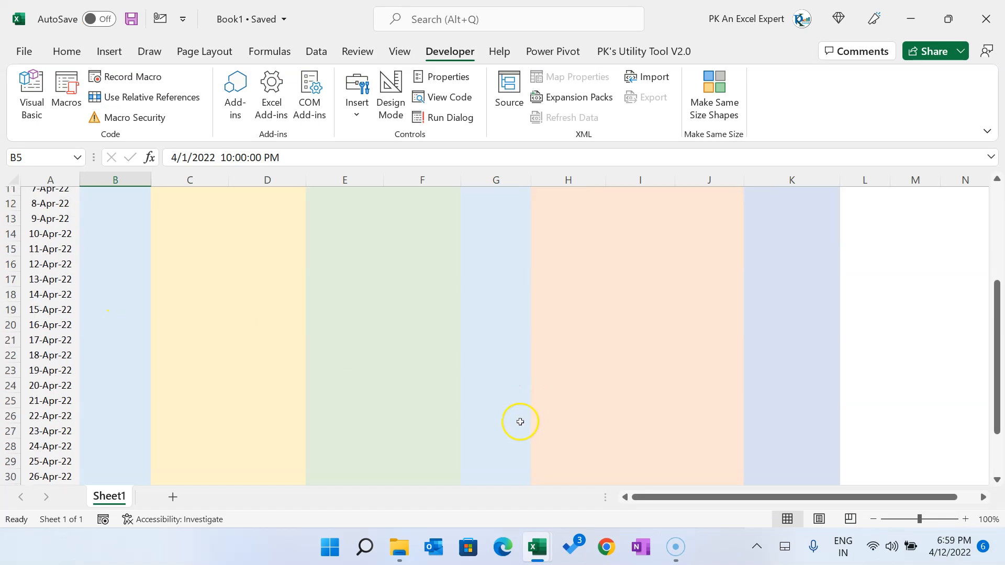
click(485, 418)
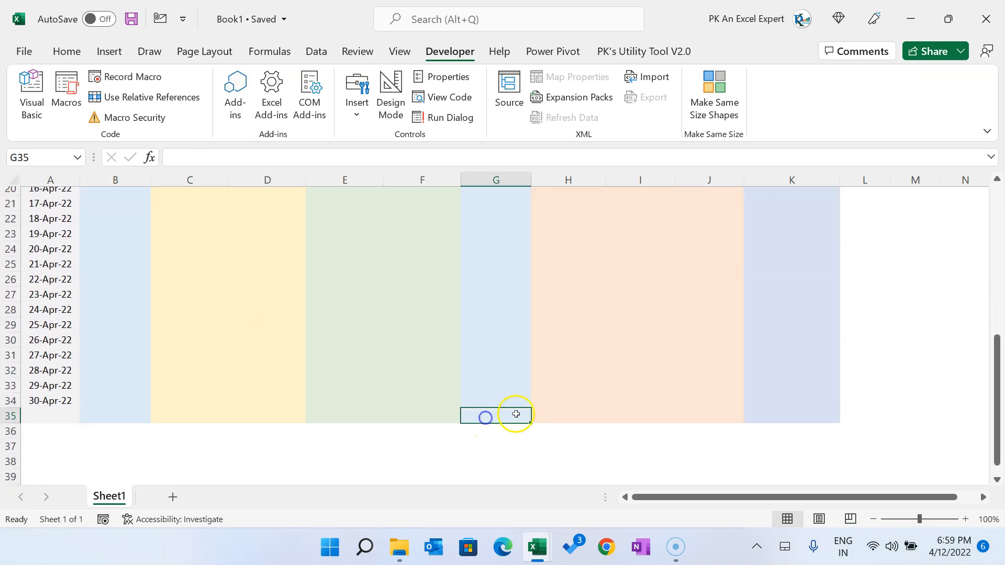
Close the macro code editor and return to the top of the timesheet.
key(alt+F11)
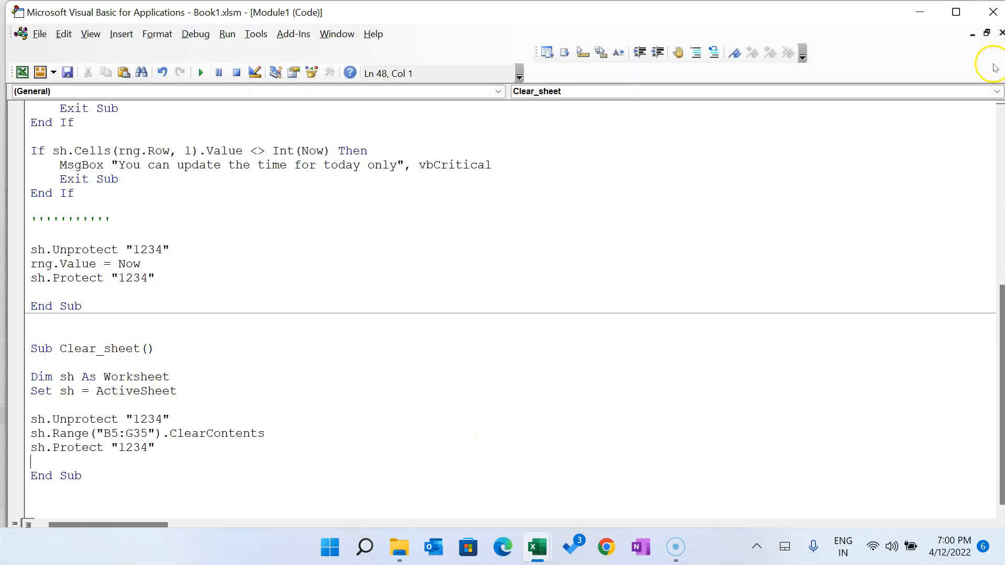
click(993, 11)
click(655, 322)
scroll(689, 352, up, 6)
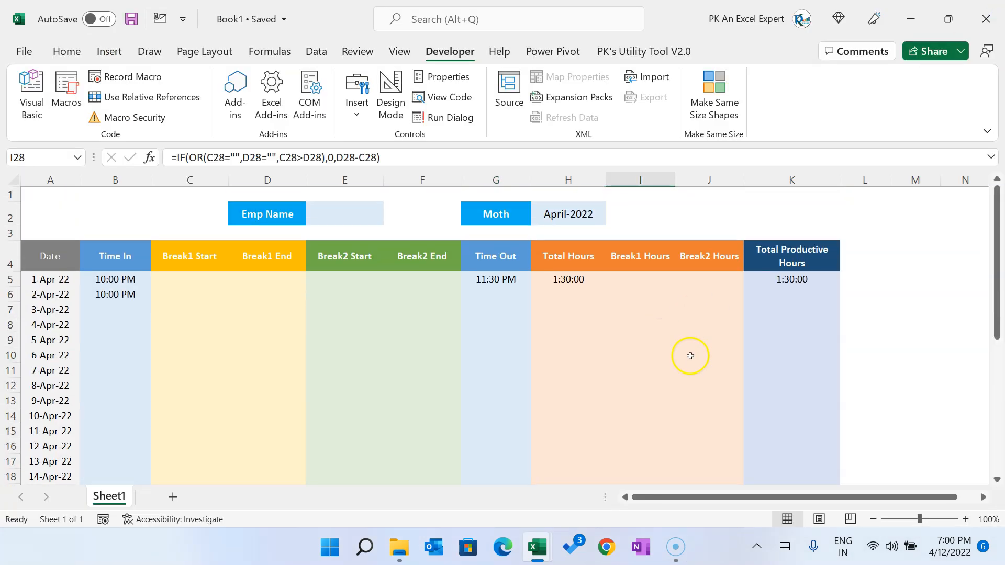
Draw a rounded rectangle about 2.7 cm wide and 0.83 cm high beside the April-2022 month cell.
click(667, 210)
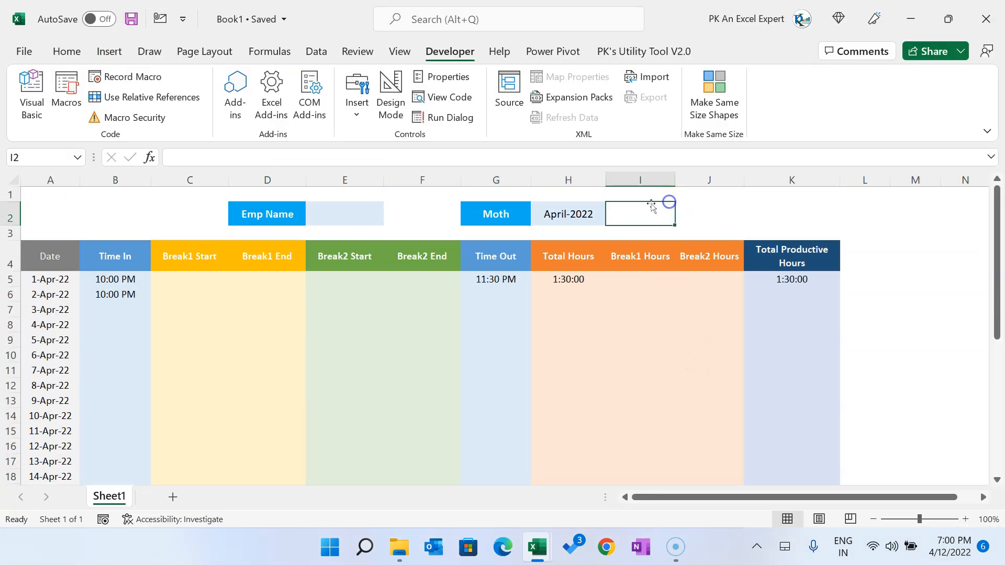
click(110, 51)
click(208, 119)
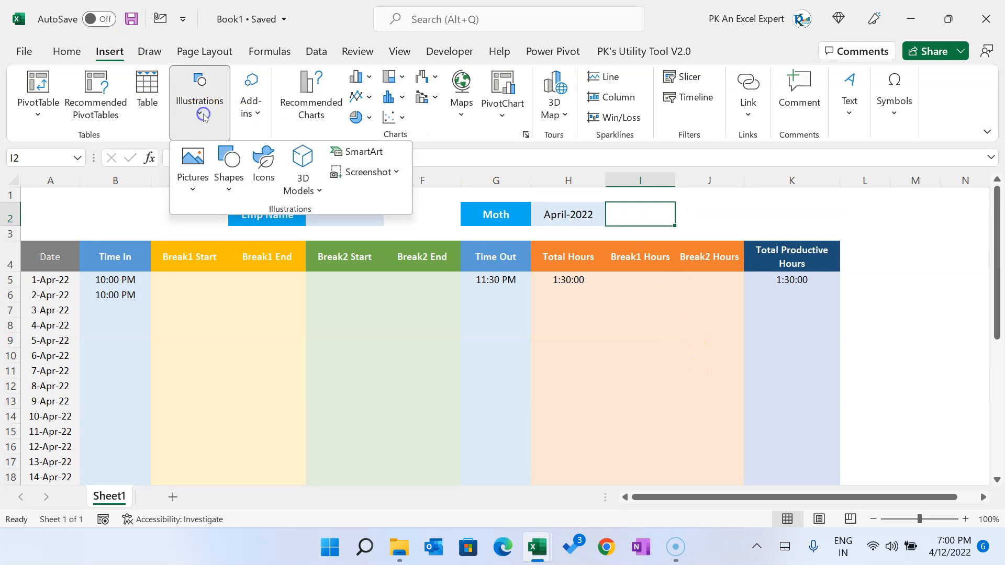
click(228, 183)
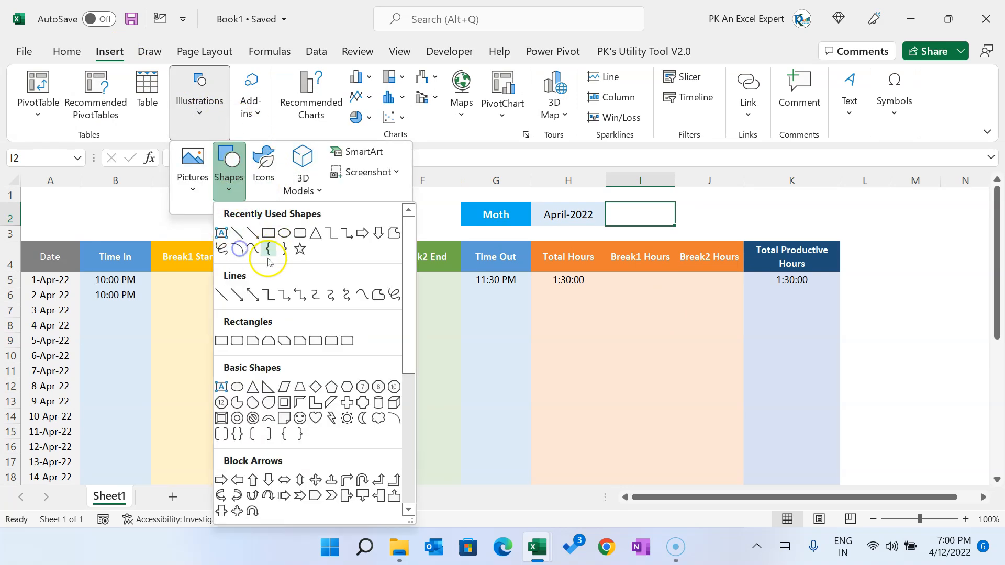
click(238, 340)
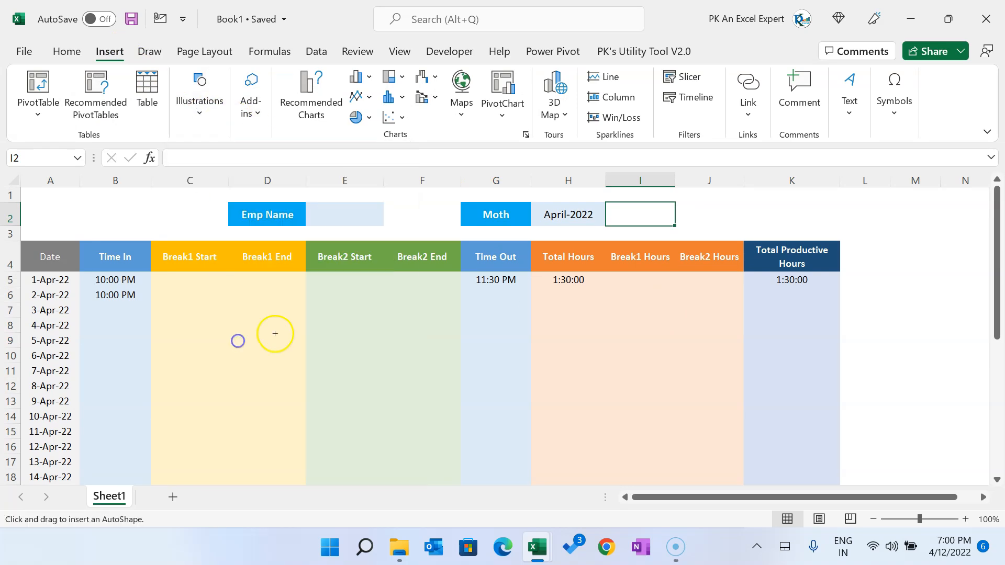
mouse_move(669, 219)
mouse_down()
mouse_move(736, 222)
mouse_move(673, 220)
mouse_up()
Label the rounded rectangle with the text "Update Time".
right_click(676, 220)
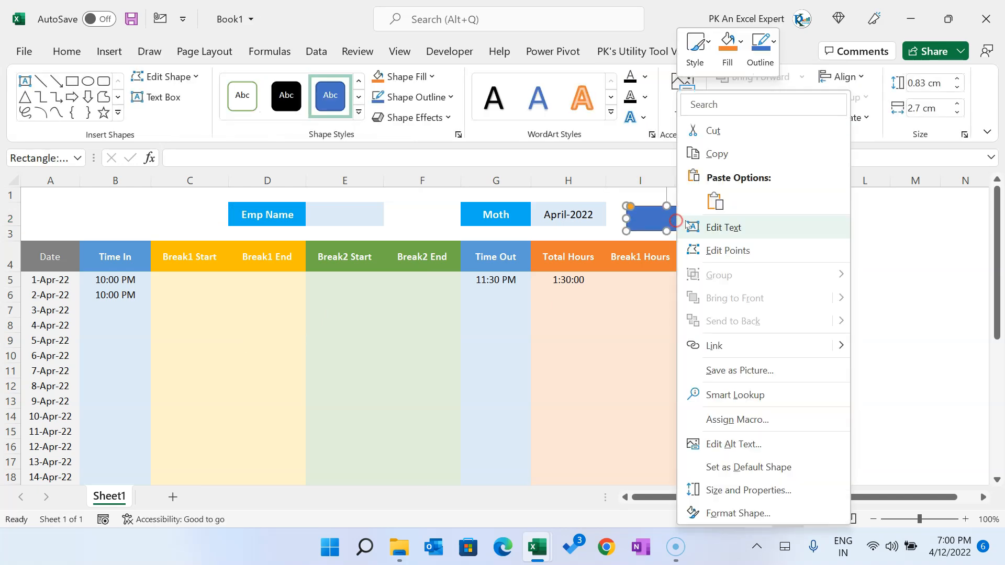
click(732, 228)
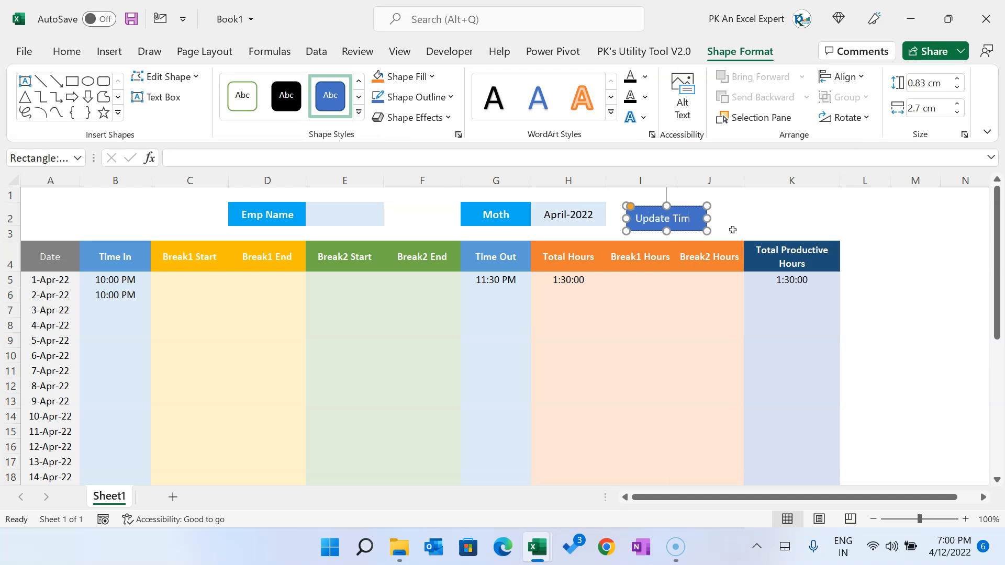
click(797, 207)
Fully round the Update Time shape's corners and widen it to about 2.98 cm so its label fits.
click(695, 227)
drag(631, 207, 640, 207)
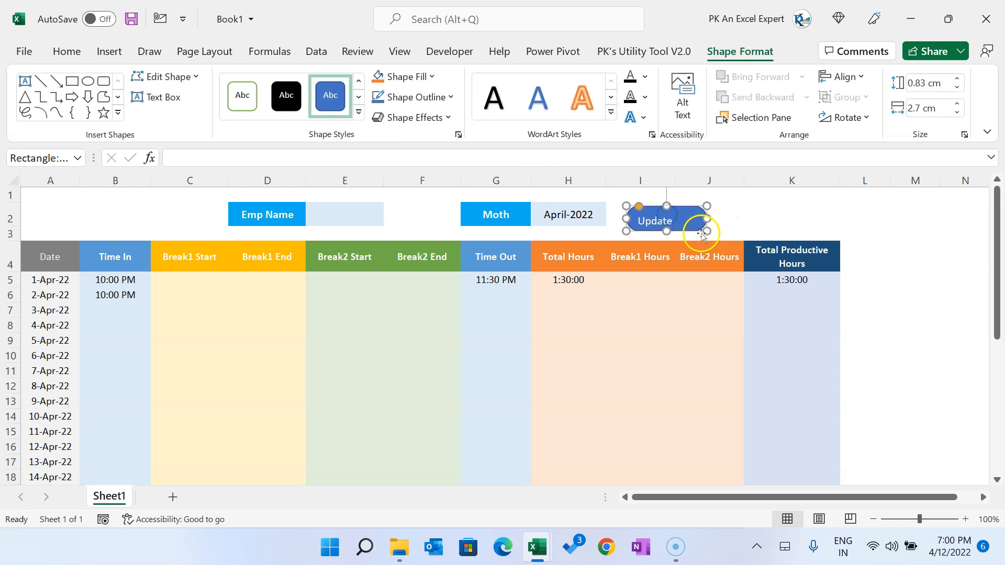
drag(708, 219, 715, 219)
Center the Update Time label horizontally and vertically, and format it as 10-point bold text.
click(68, 51)
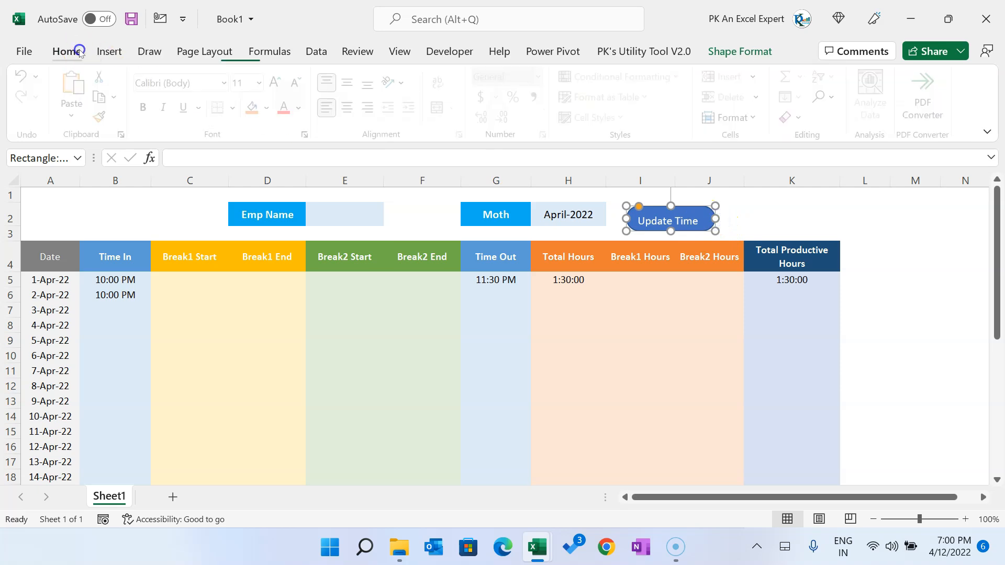
click(347, 110)
click(351, 84)
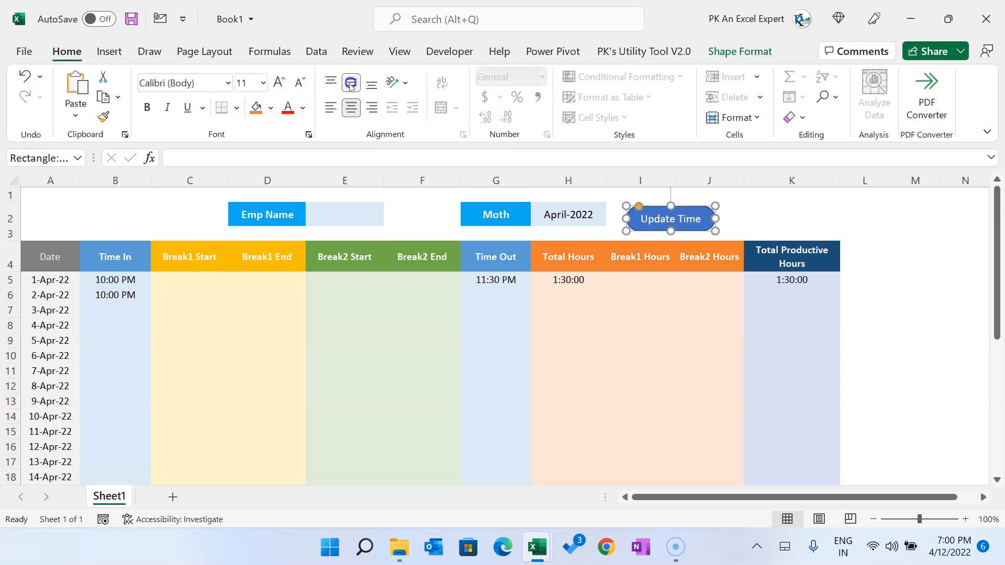
click(301, 84)
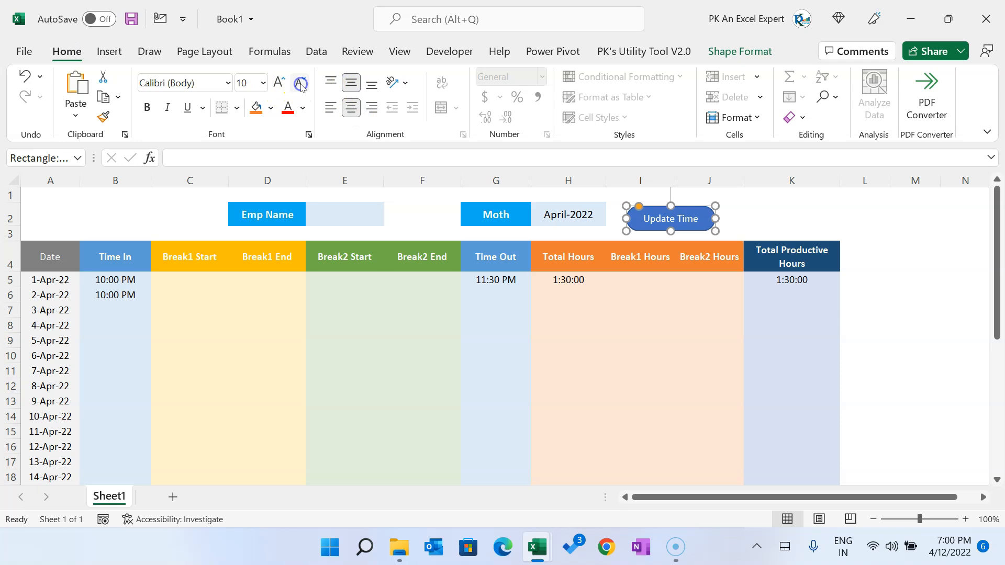
click(147, 108)
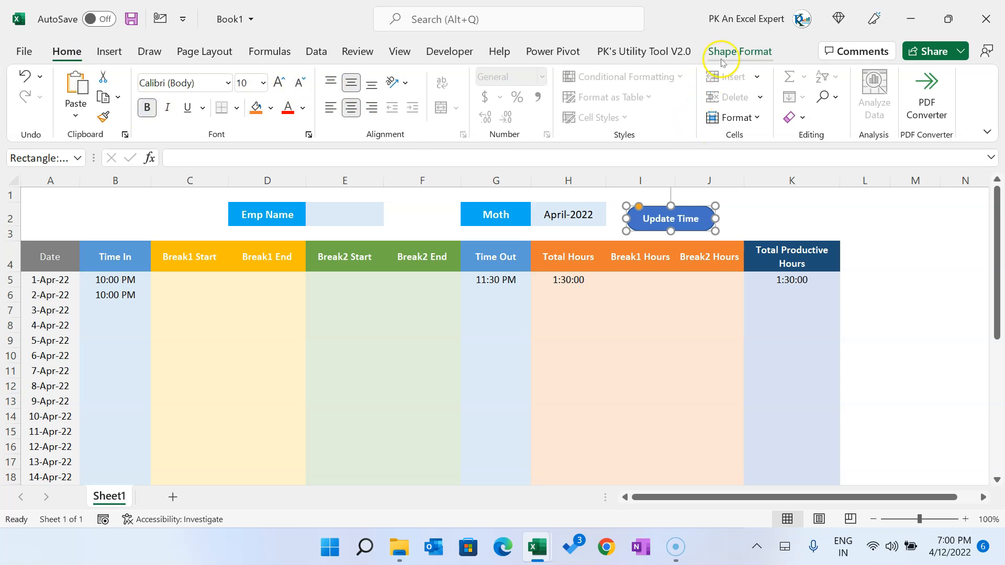
Fill the Update Time shape with the gold theme color and remove its outline.
click(749, 52)
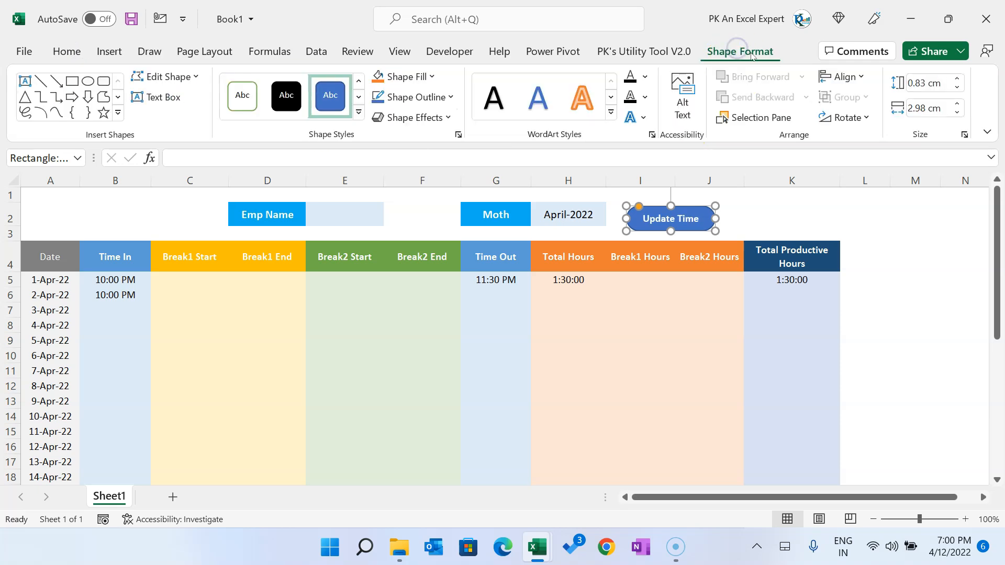
click(409, 76)
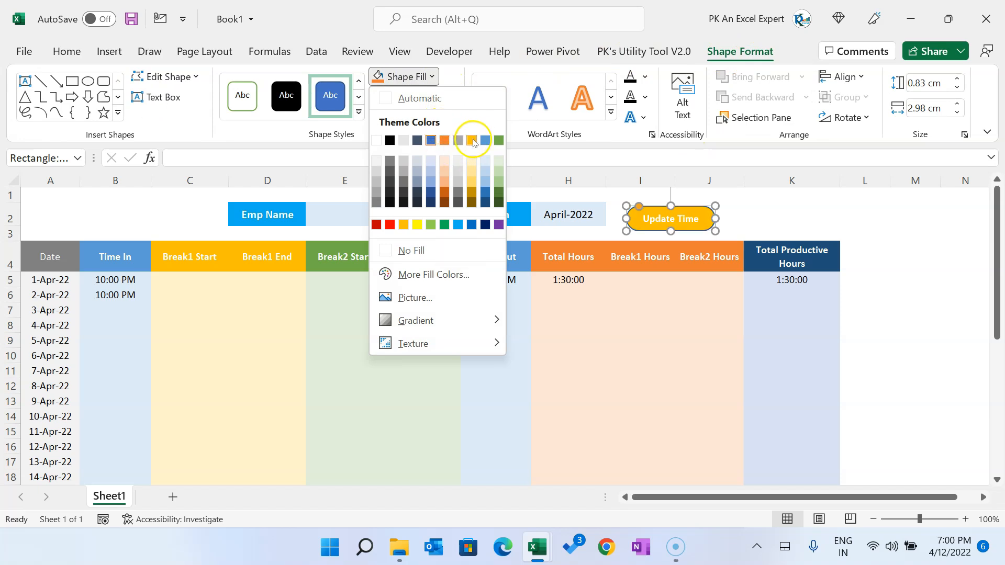
click(471, 139)
click(415, 97)
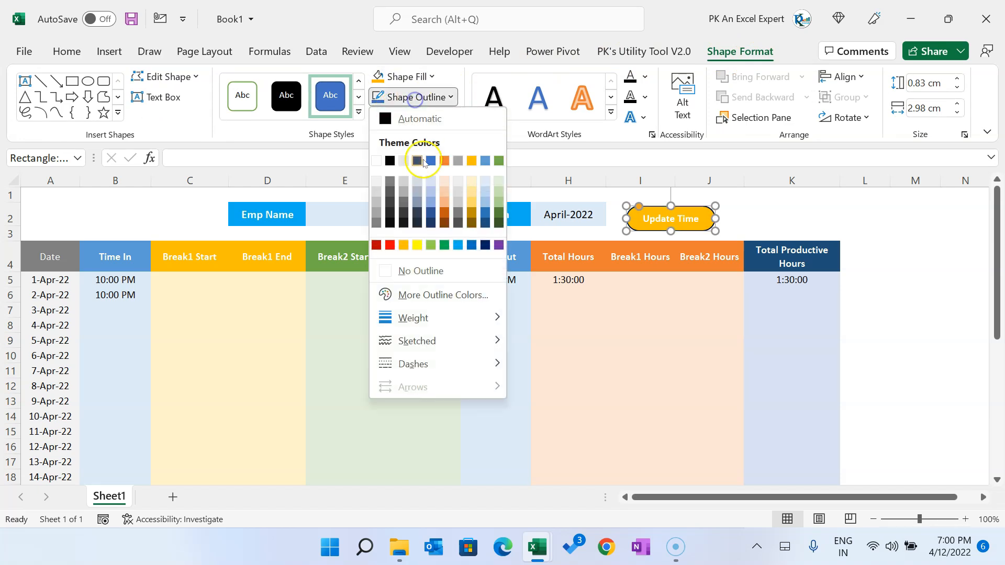
click(418, 271)
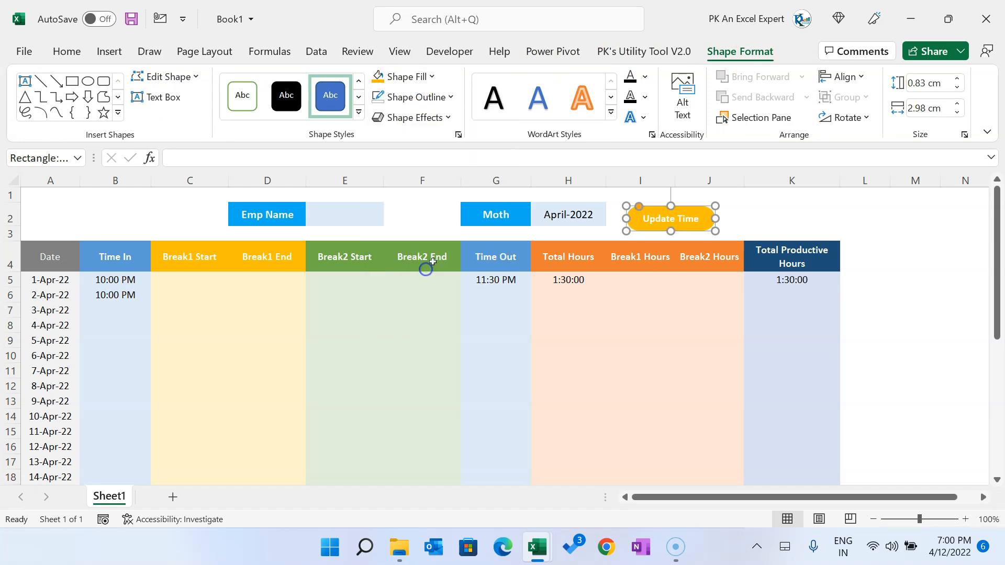
Apply the second preset shape effect in the first row to the Update Time shape and set it to No Shadow.
click(440, 118)
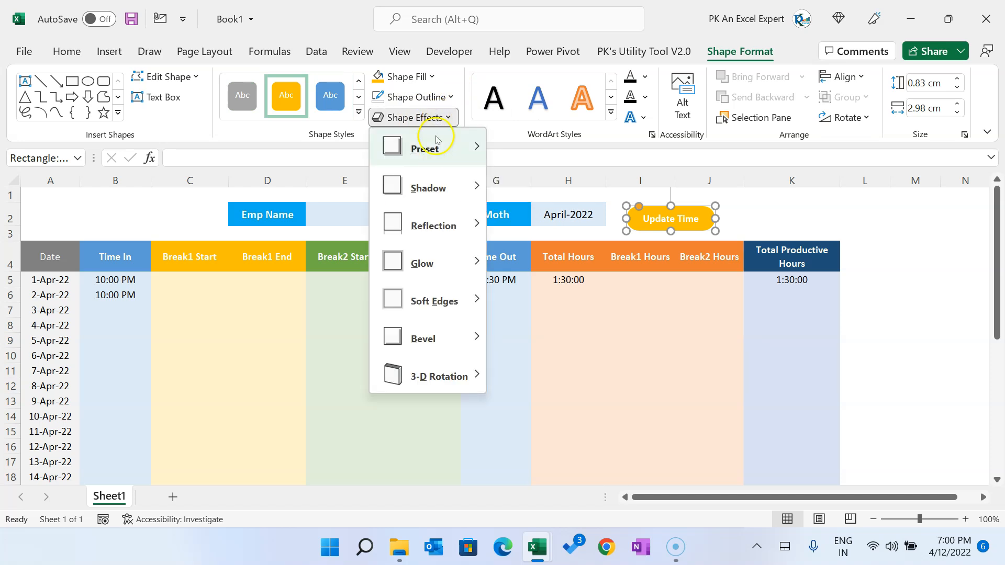
mouse_move(434, 154)
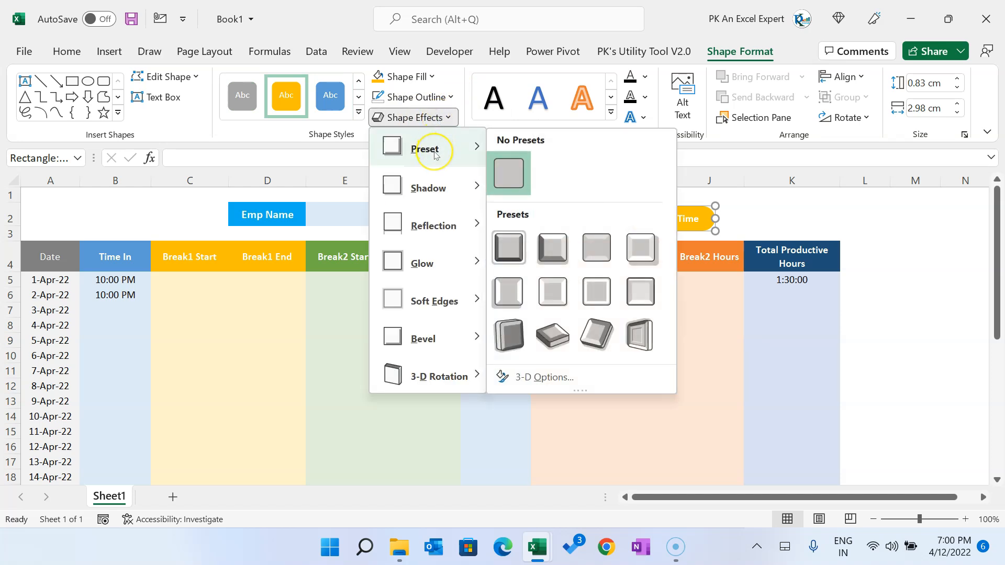
click(552, 250)
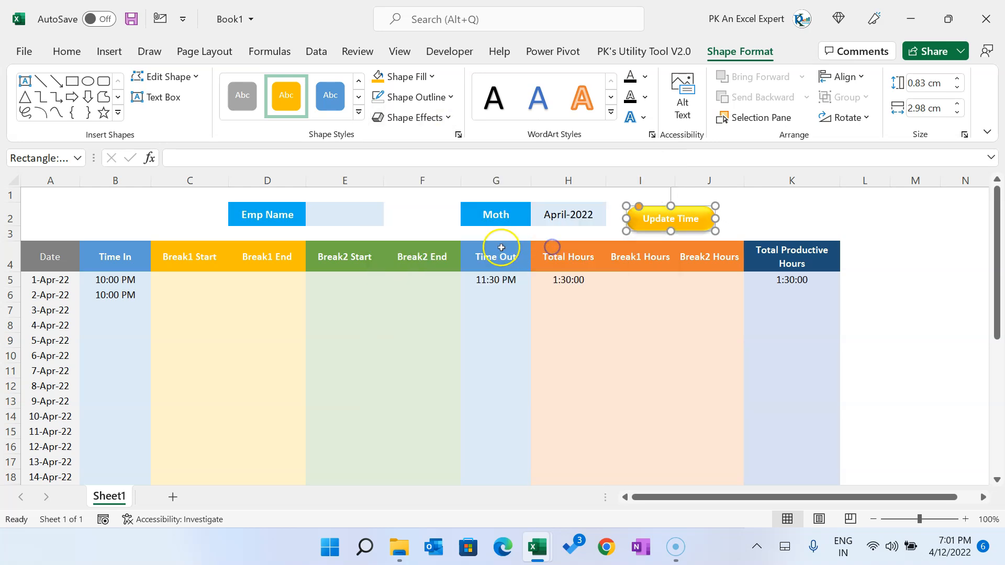
click(428, 119)
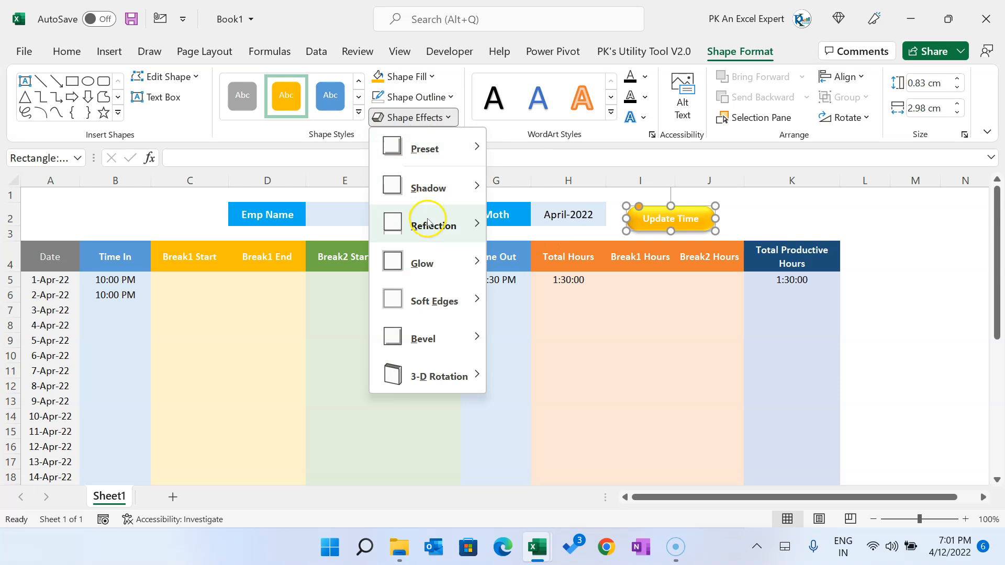
mouse_move(439, 195)
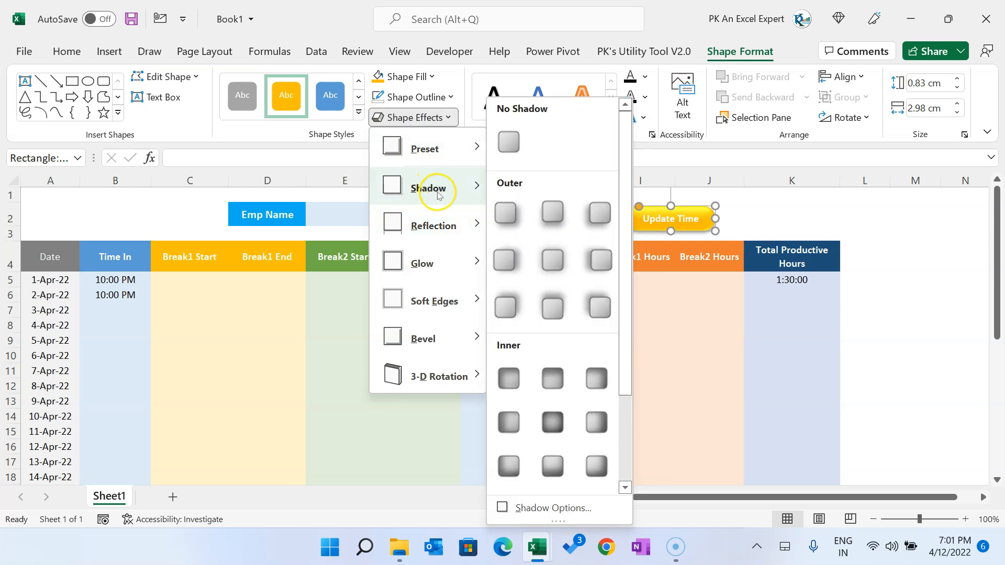
click(509, 142)
Apply the first reflection variation in the second row to the Update Time shape and fill it with the standard light blue.
click(416, 119)
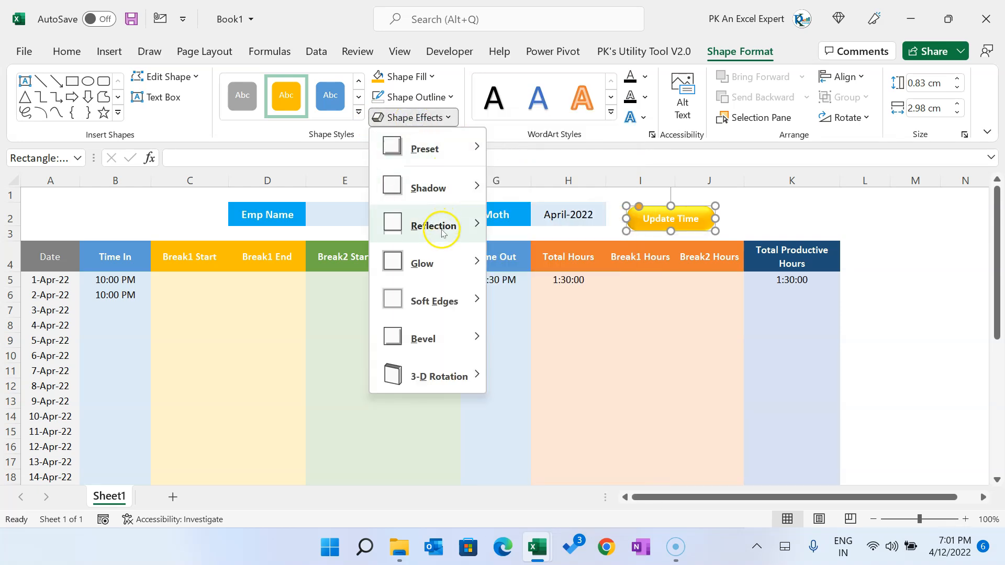
mouse_move(442, 234)
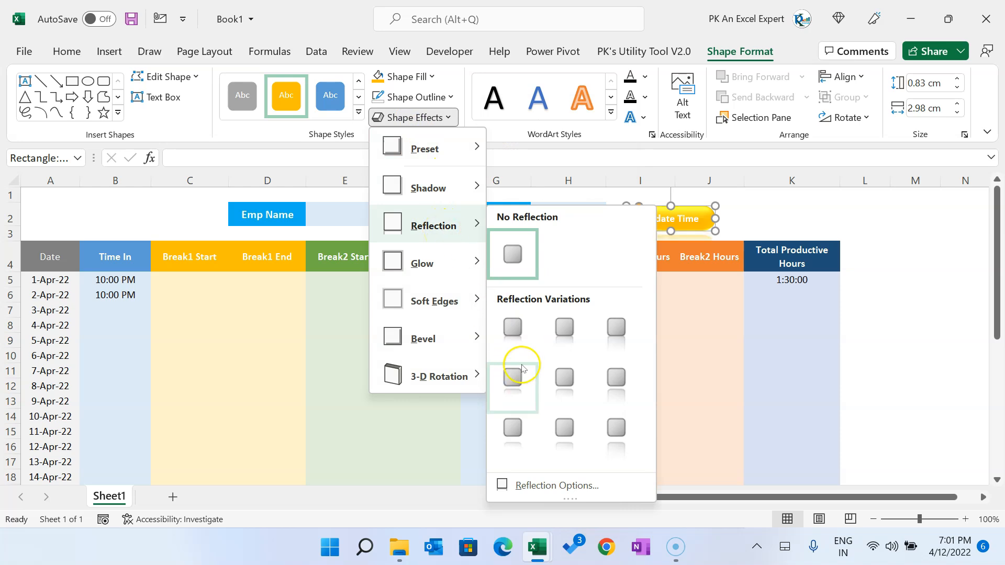
click(512, 382)
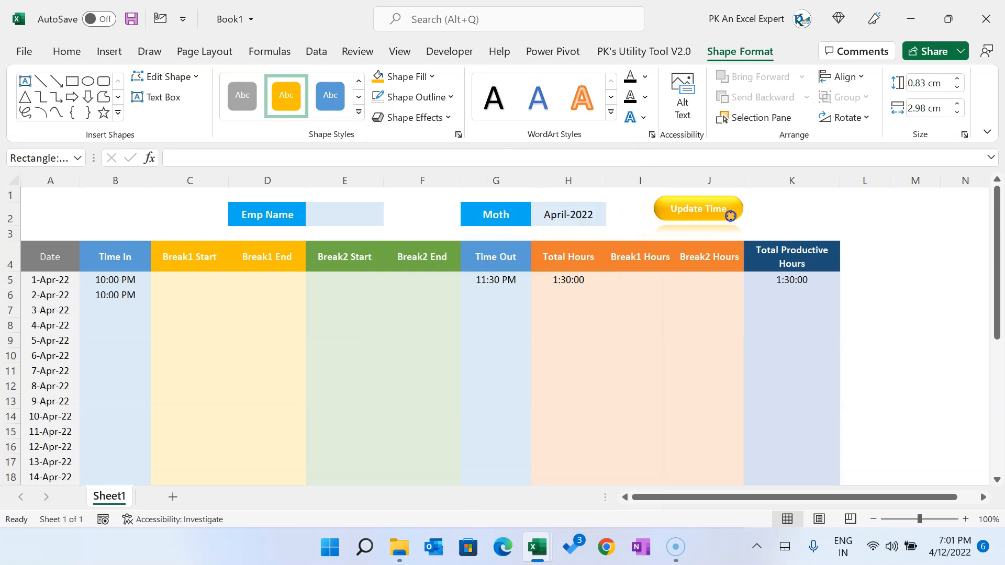
click(430, 77)
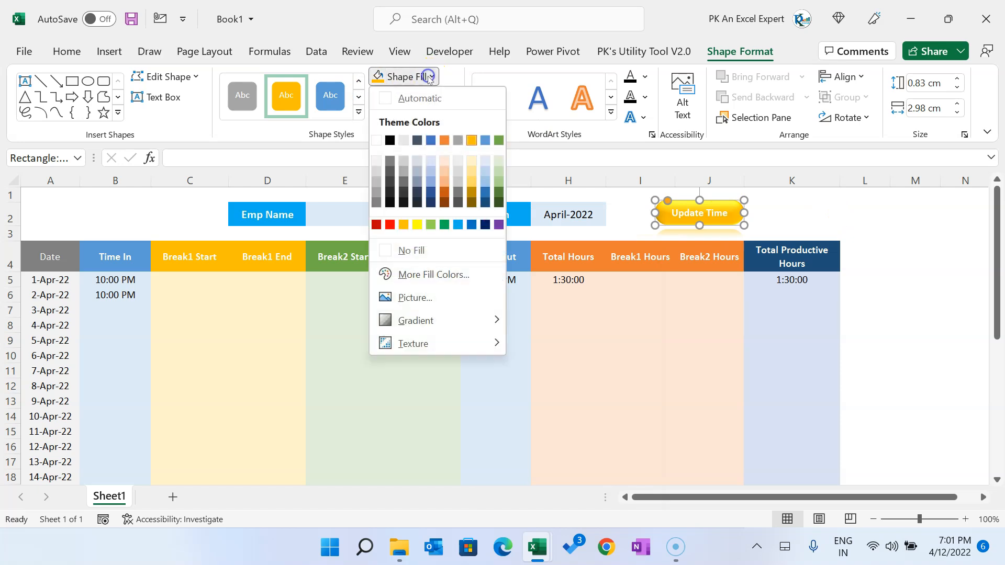
click(458, 224)
Duplicate the Update Time shape, place the copy beside it above the Total Productive Hours column, and fill it with the orange theme color.
key(ctrl+d)
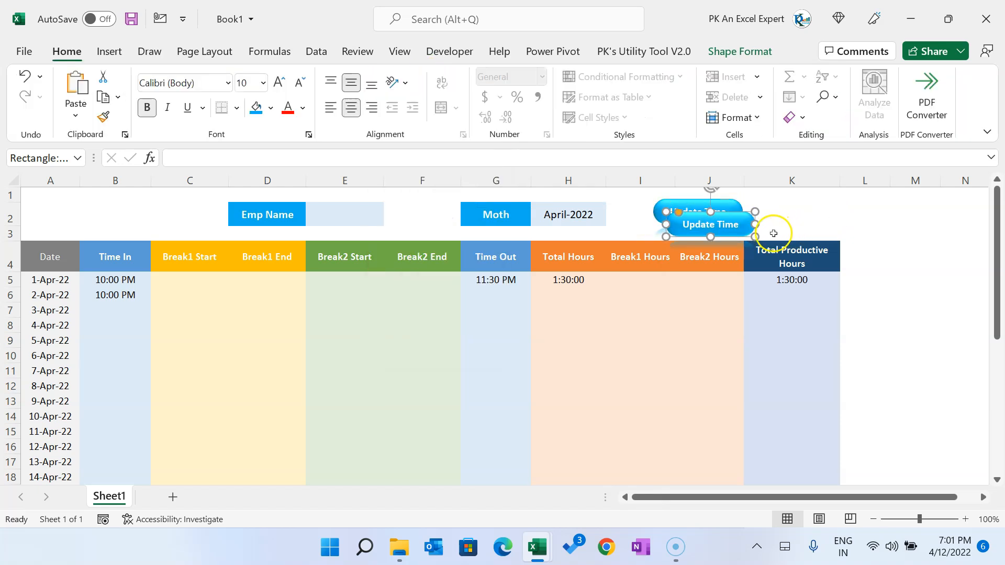
drag(735, 236, 821, 225)
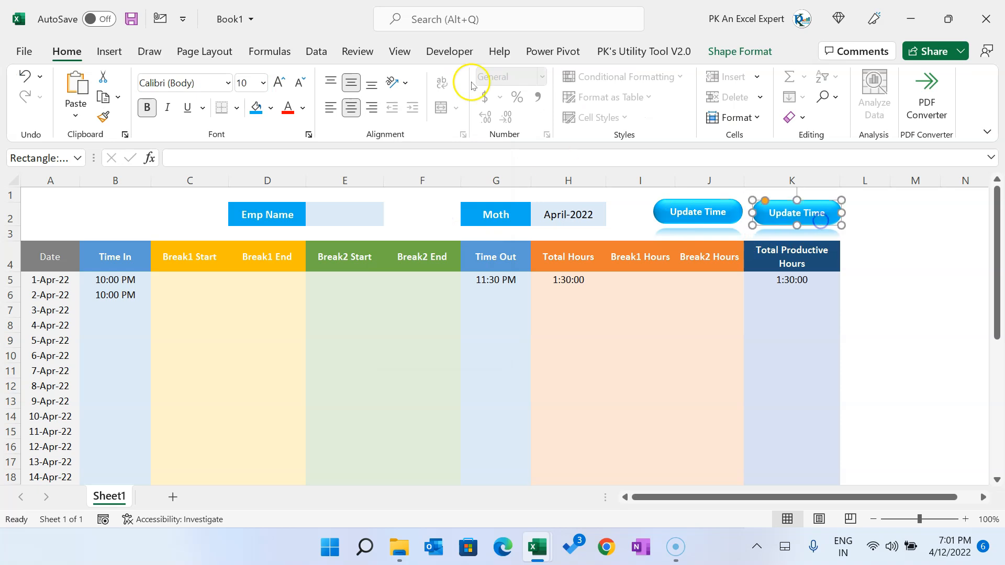
click(740, 51)
click(406, 76)
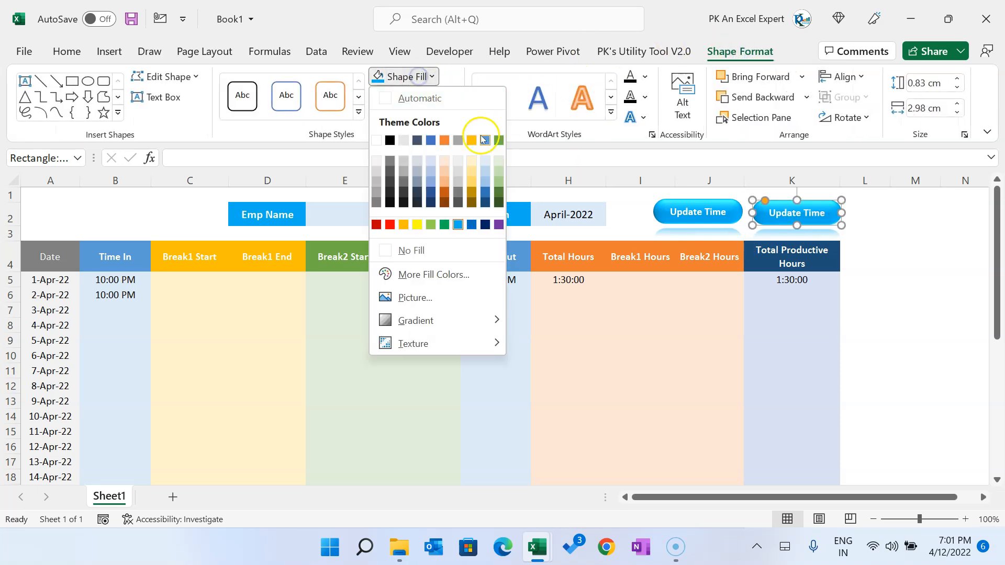
click(444, 140)
Replace the orange shape's label with "Clear Sheet".
triple_click(787, 215)
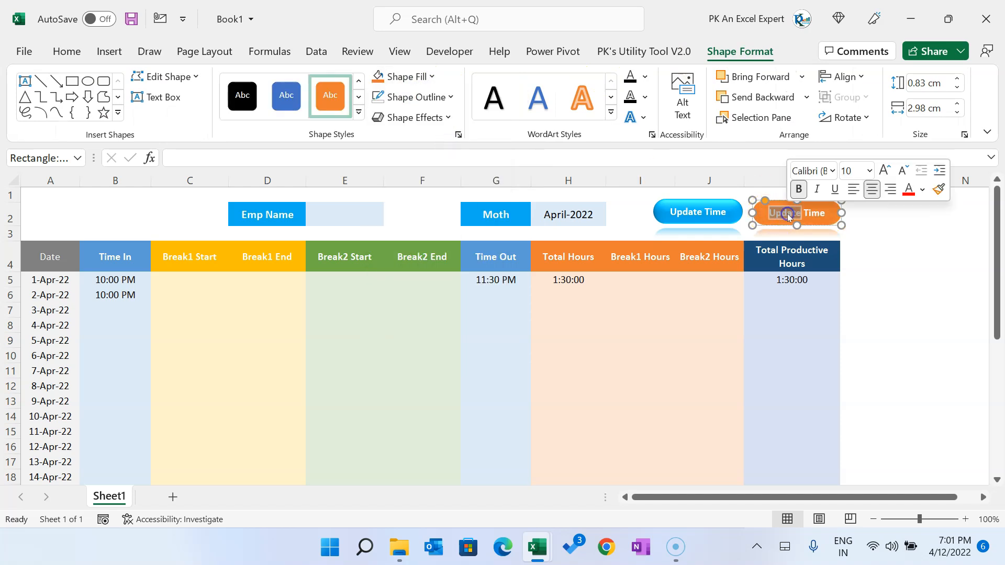
text(Clear Sheet)
click(924, 255)
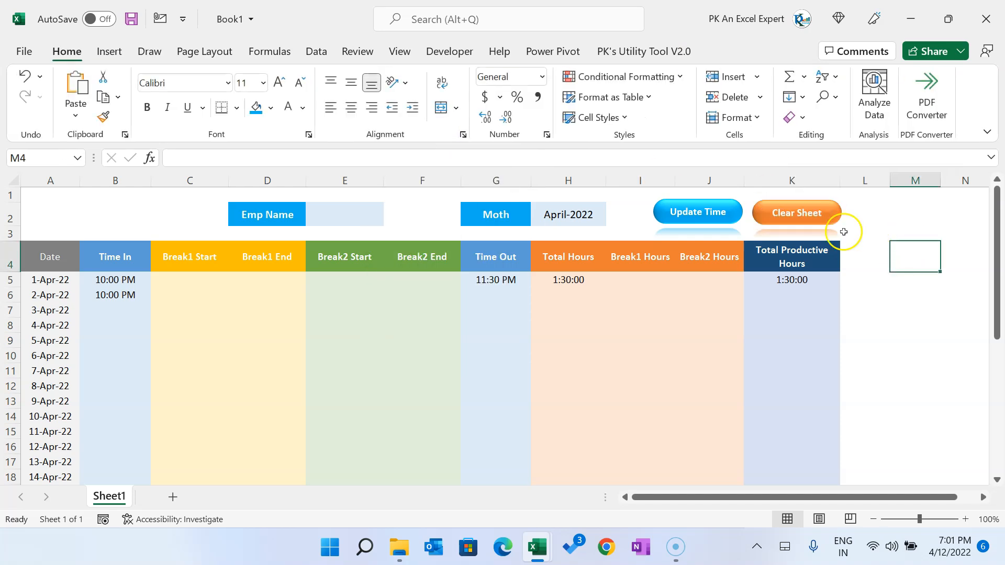
Assign the Update_Current_Time macro from This Workbook to the Update Time shape.
right_click(725, 220)
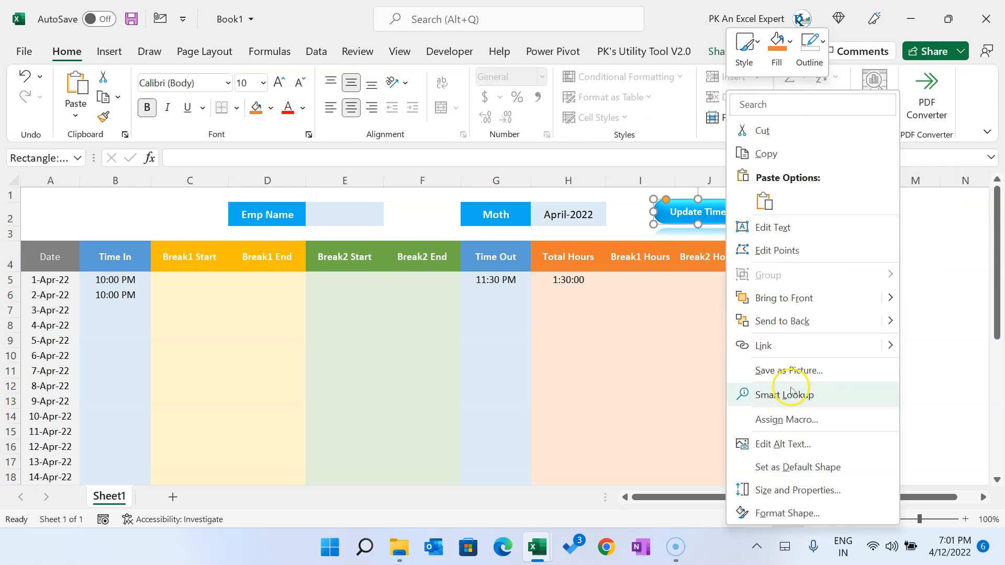
click(810, 420)
click(783, 432)
click(749, 458)
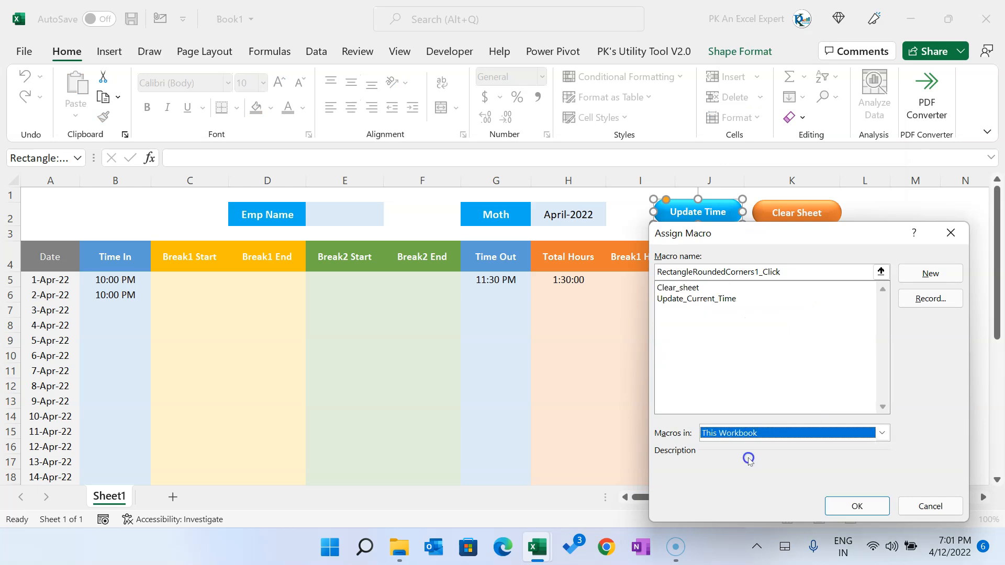
click(697, 299)
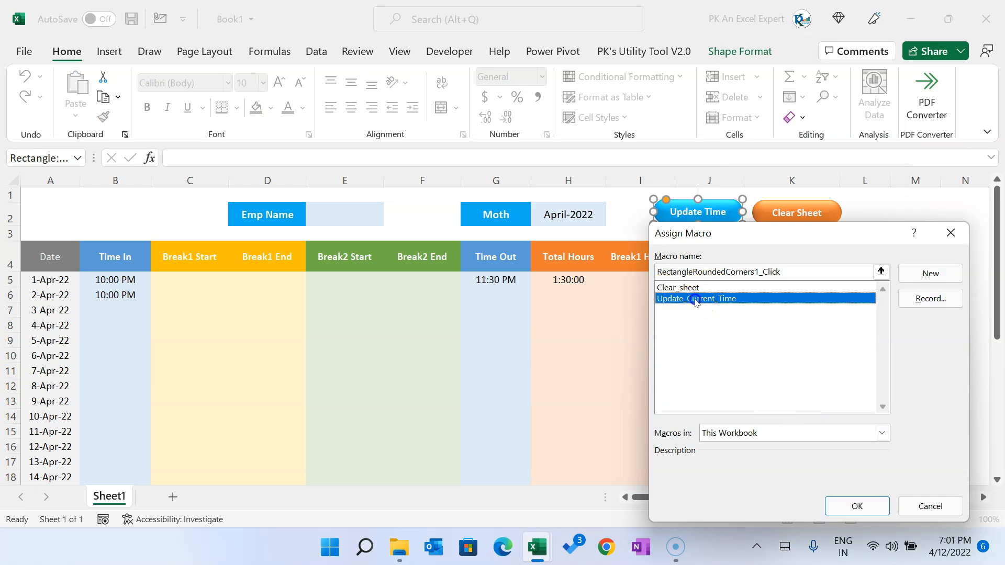
click(857, 507)
click(860, 251)
Assign the Clear_sheet macro to the Clear Sheet shape.
right_click(796, 213)
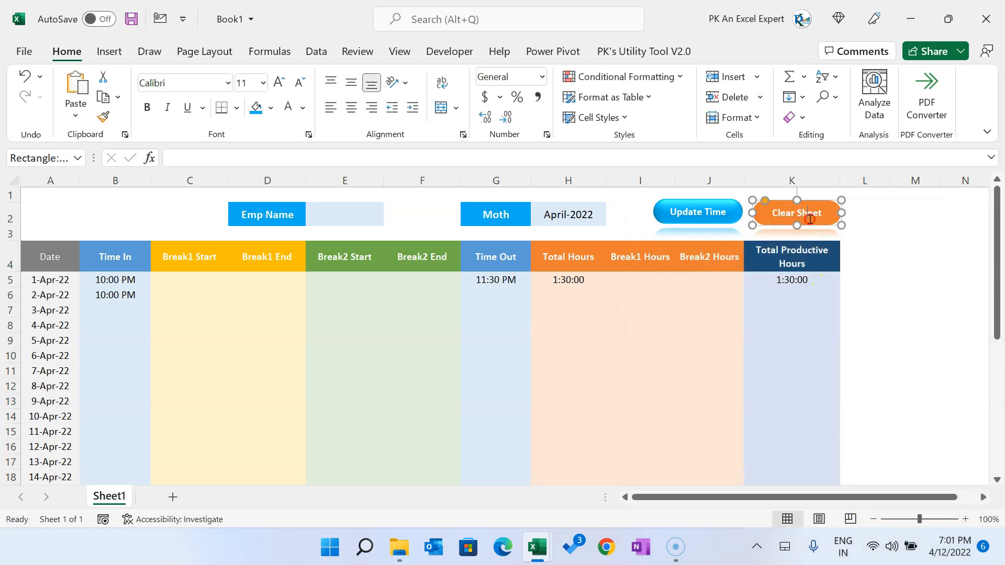
click(774, 226)
right_click(772, 225)
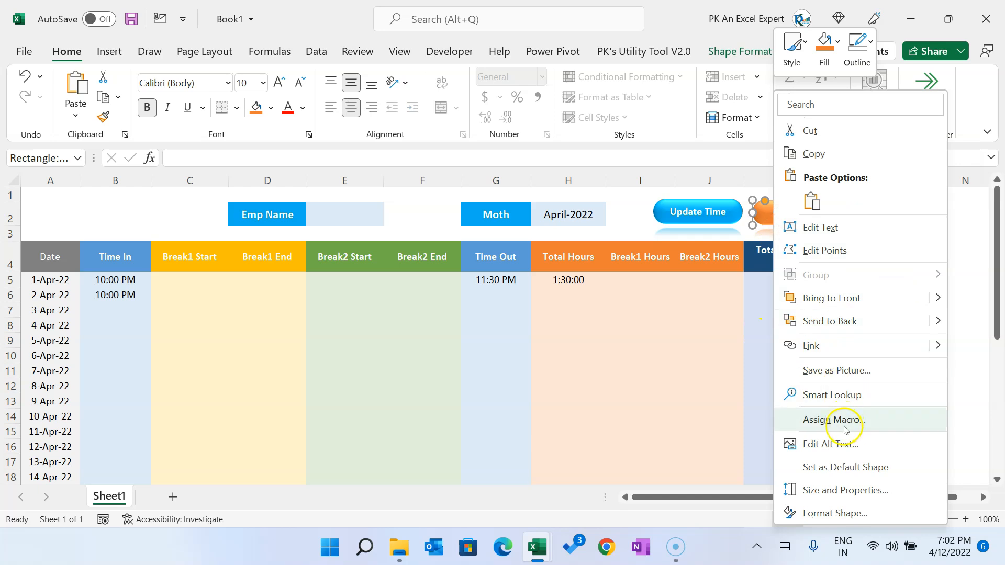
click(842, 420)
click(723, 287)
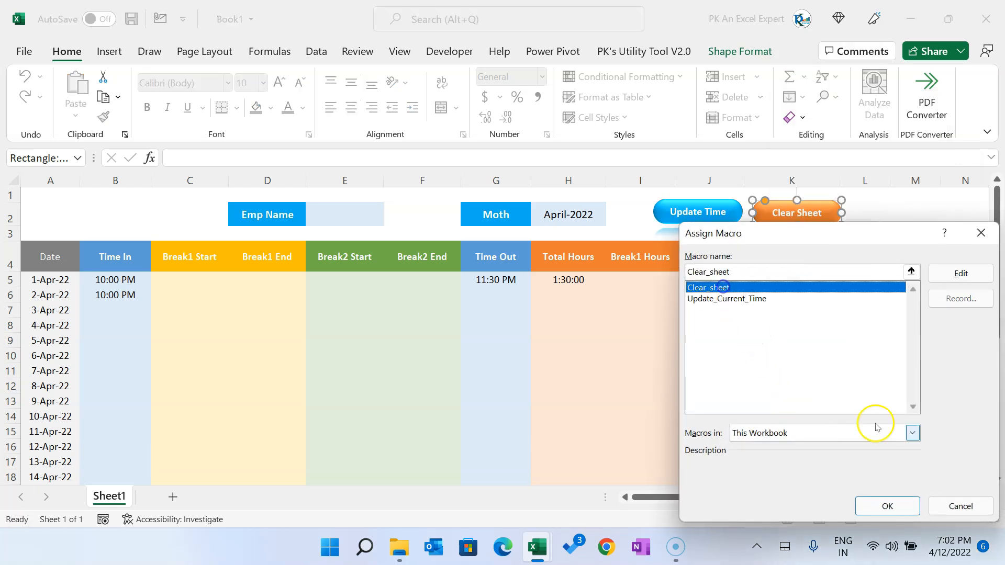
click(884, 511)
click(921, 327)
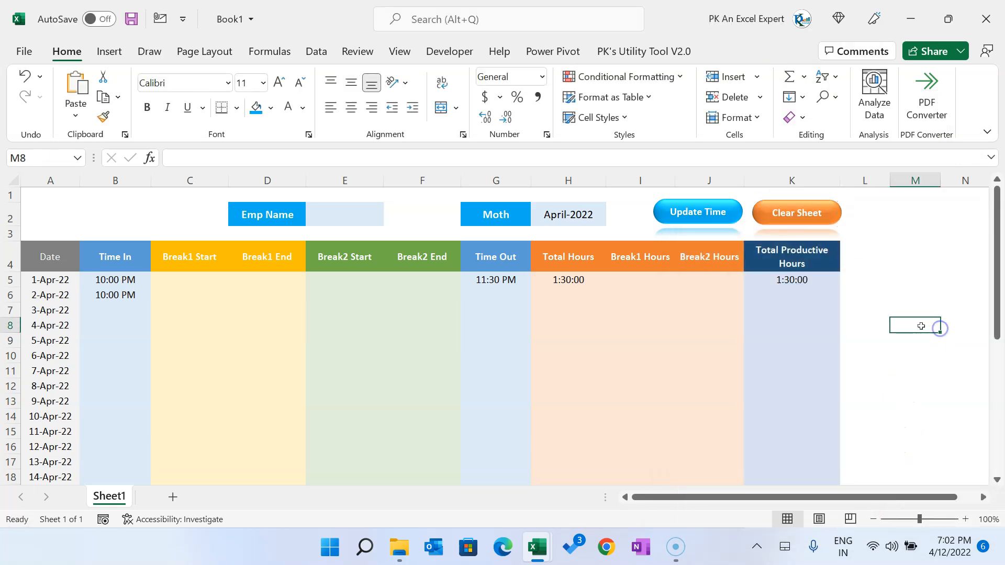
Run the macro of the Clear Sheet button and test whether month cell H2 and employee name cell E2 can be edited.
click(825, 220)
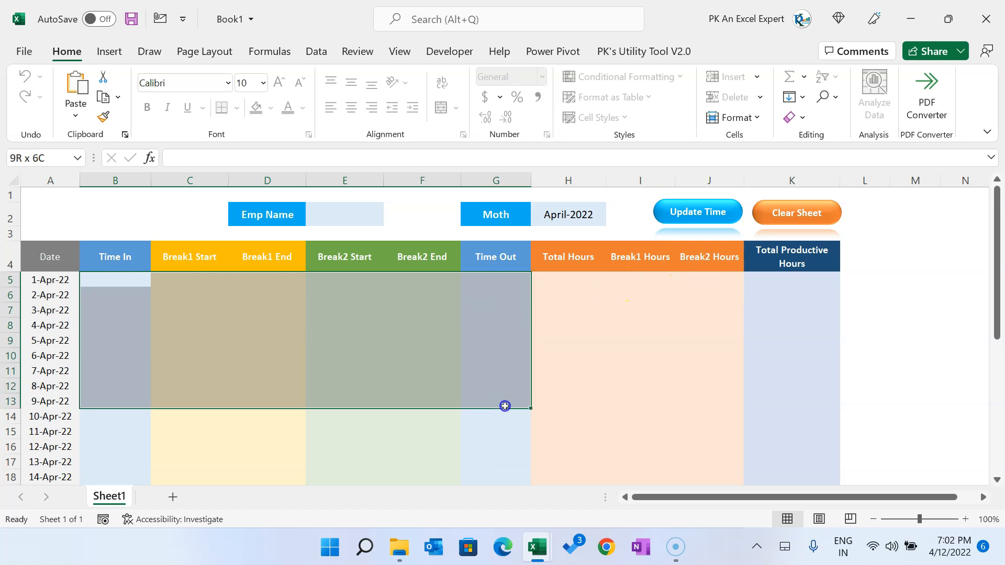
double_click(585, 214)
click(518, 314)
double_click(334, 221)
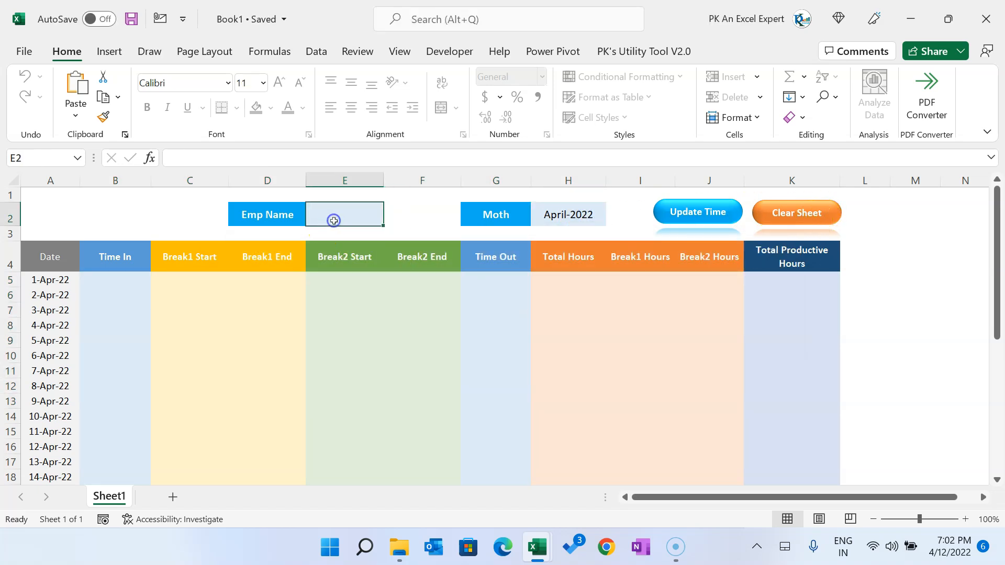
click(499, 316)
Unprotect the worksheet by entering the sheet password.
click(358, 51)
click(637, 94)
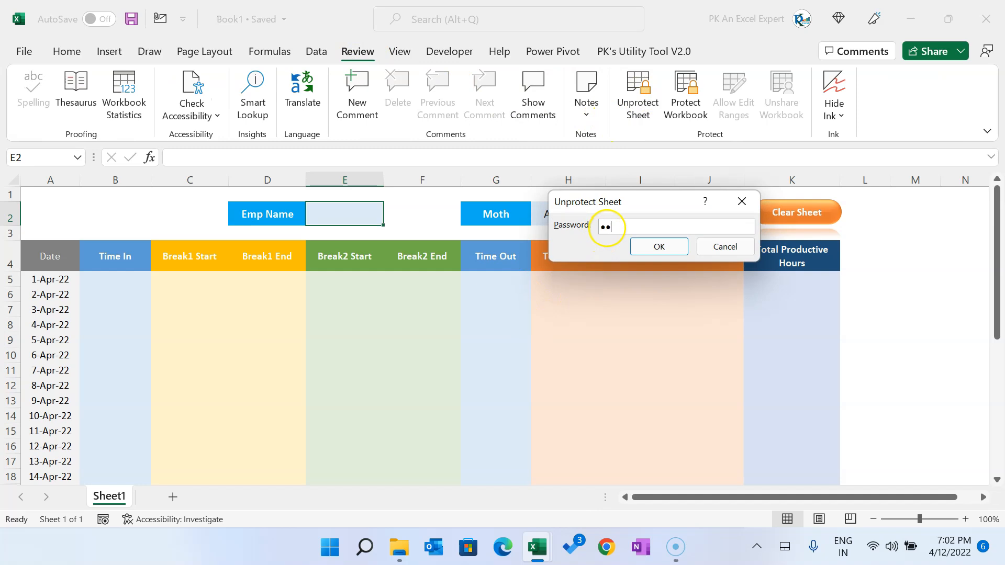
click(655, 246)
Turn off the Locked protection setting for employee name cell E2 and month cell H2.
click(575, 215)
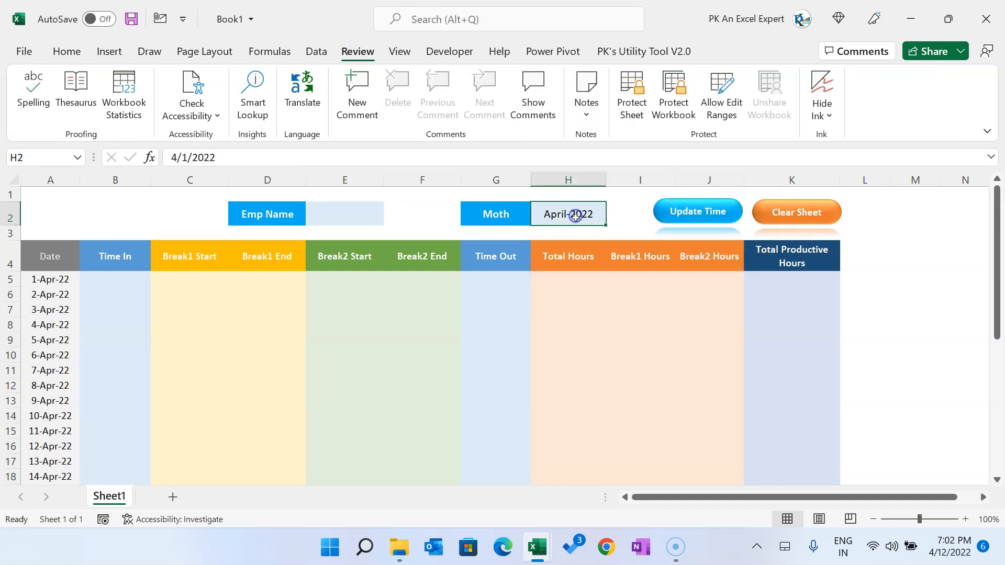
click(360, 213)
right_click(362, 217)
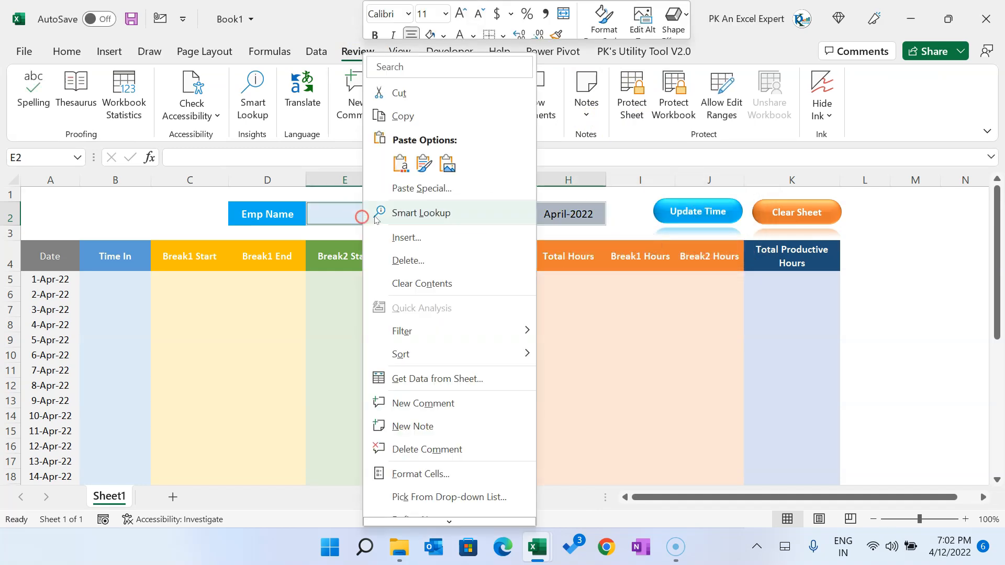
click(464, 474)
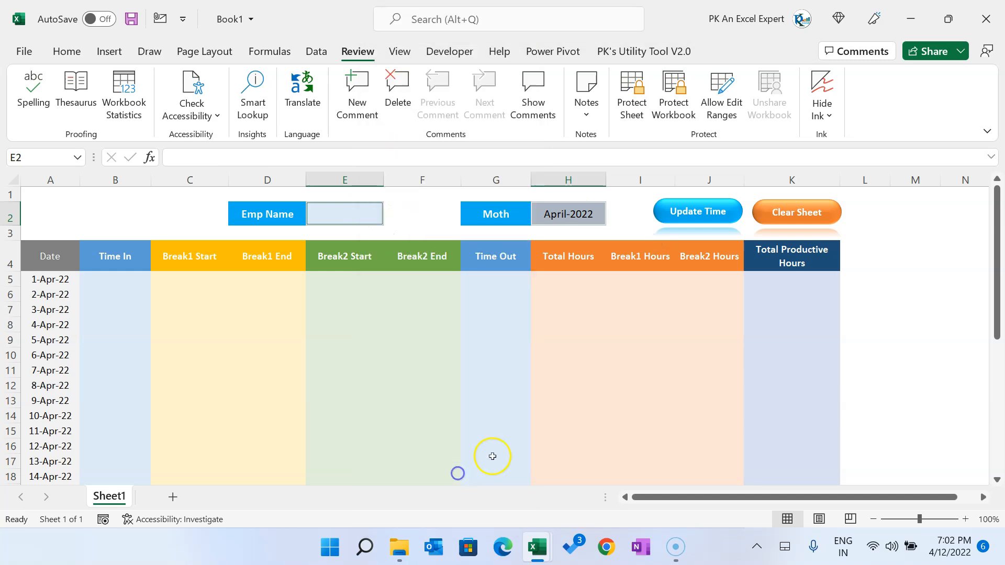
click(538, 158)
click(290, 181)
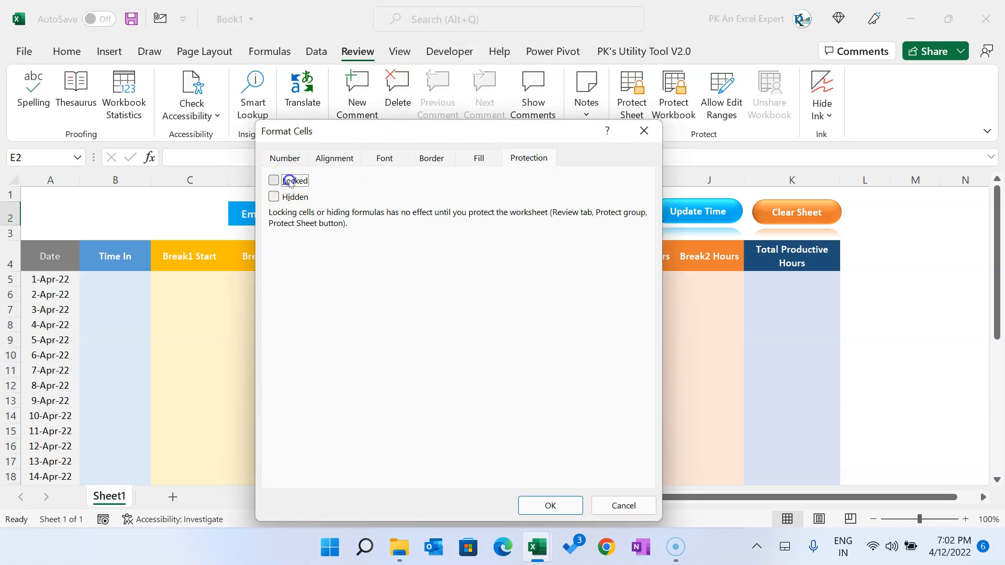
click(550, 506)
click(616, 338)
Run the Clear Sheet button again and test editing in the employee name and month cells.
click(775, 219)
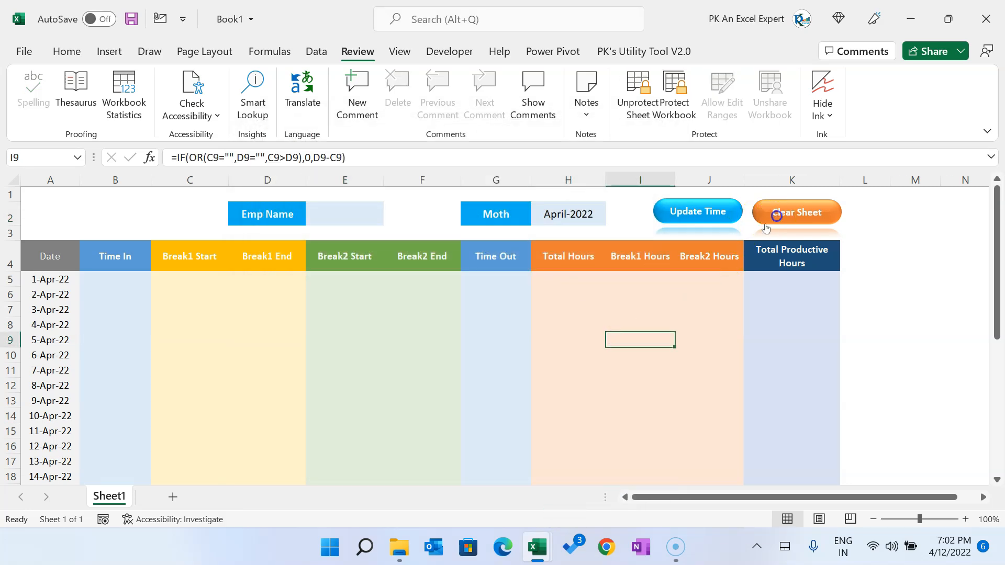
double_click(352, 215)
double_click(539, 215)
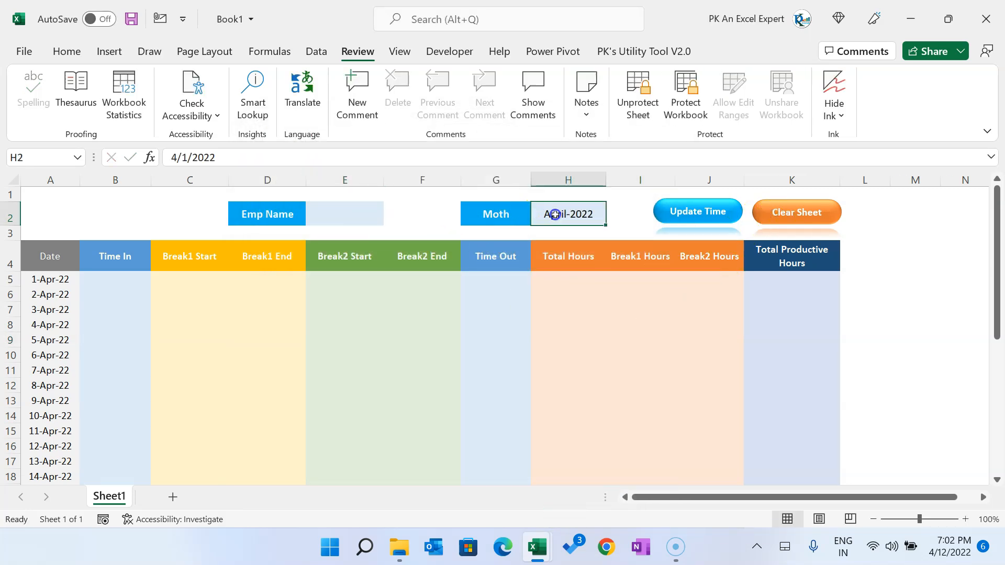
click(232, 281)
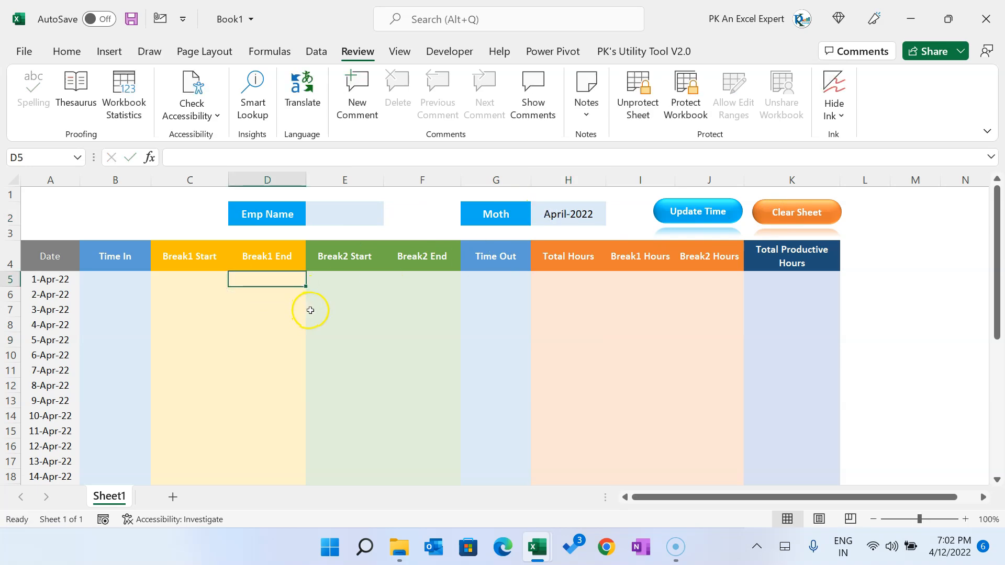
Remove the worksheet protection again with the sheet password.
click(637, 97)
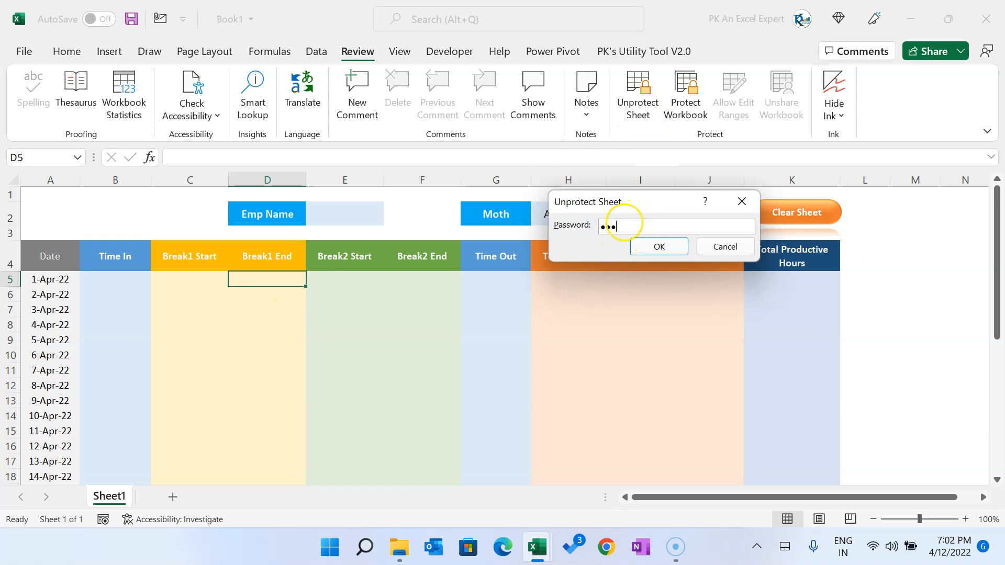
click(660, 247)
click(525, 355)
Merge and center cells A36:G36 below the timesheet and enter "Total" in the merged cell.
scroll(573, 353, down, 6)
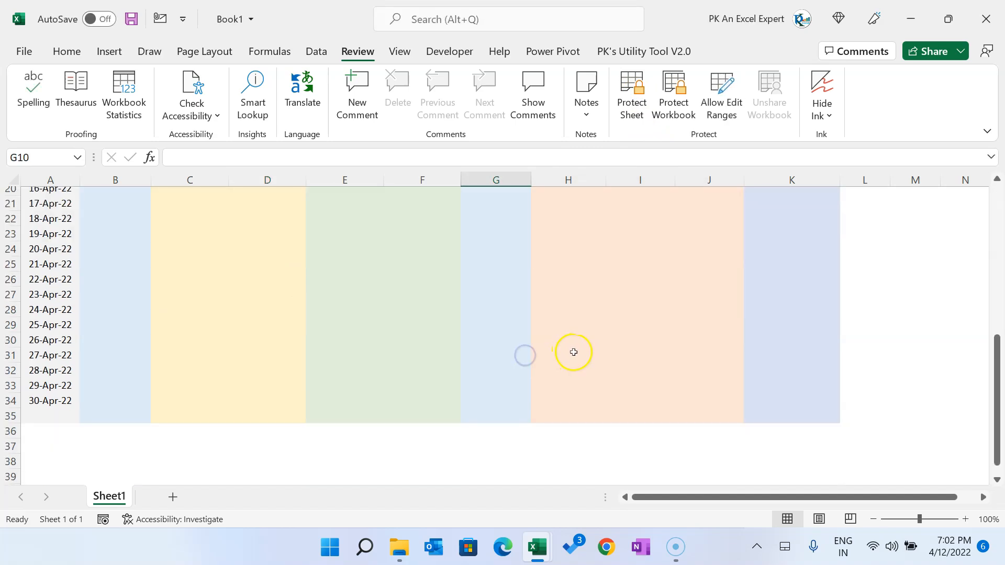
scroll(574, 352, down, 3)
drag(36, 297, 525, 296)
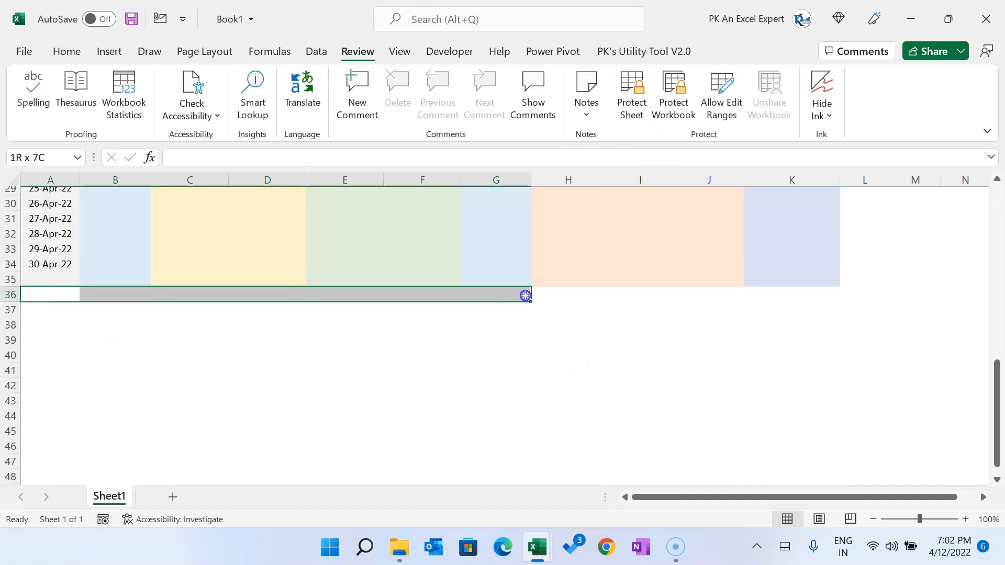
scroll(586, 321, up, 3)
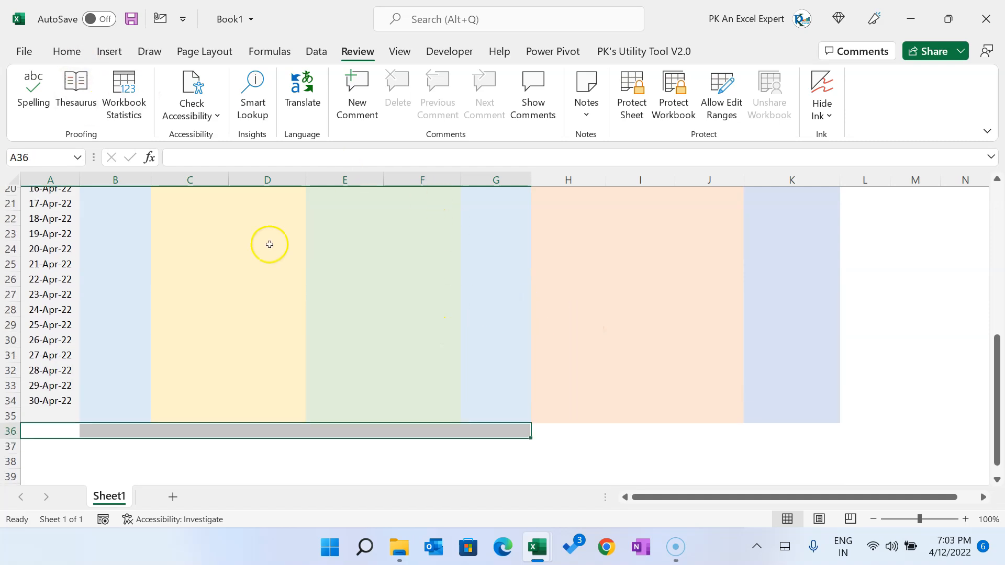
click(67, 51)
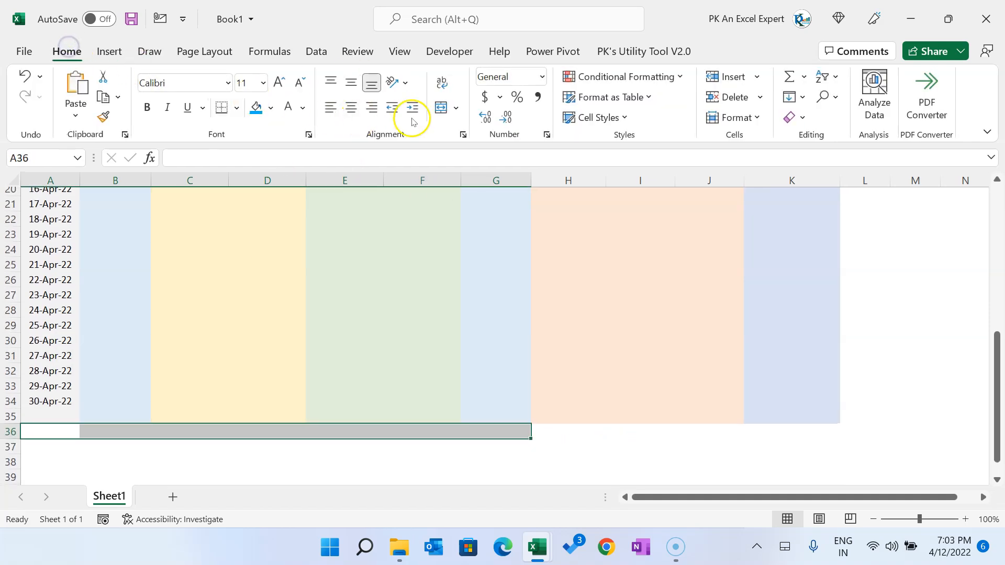
click(440, 109)
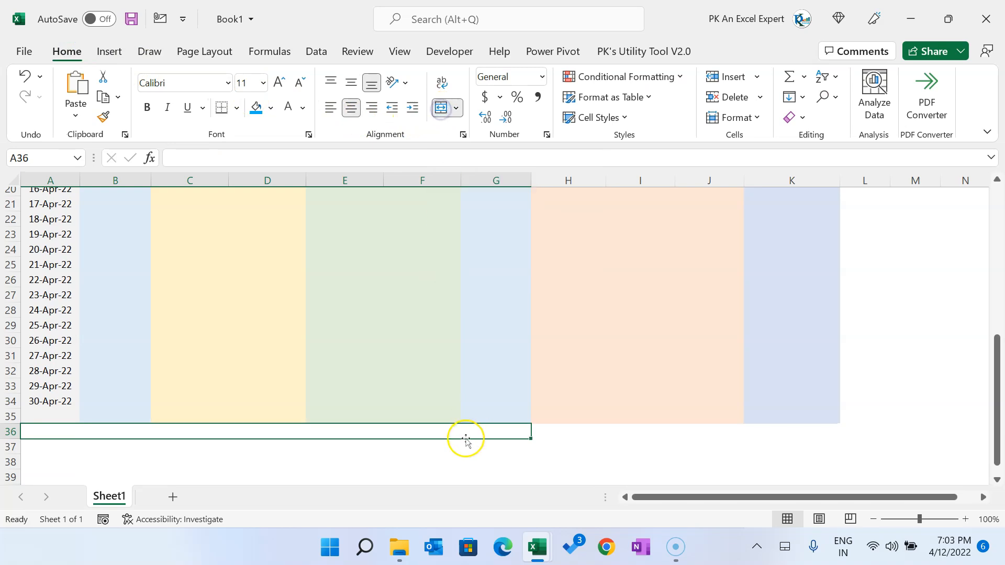
text(Total)
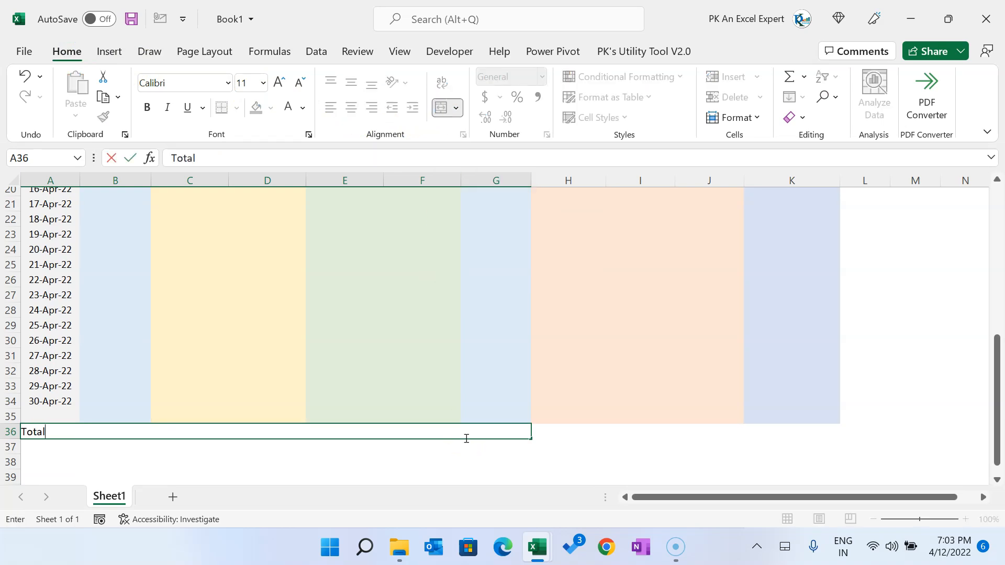
key(Return)
Fill the merged Total cell and the adjoining cells H36:K36 with light gray.
click(465, 437)
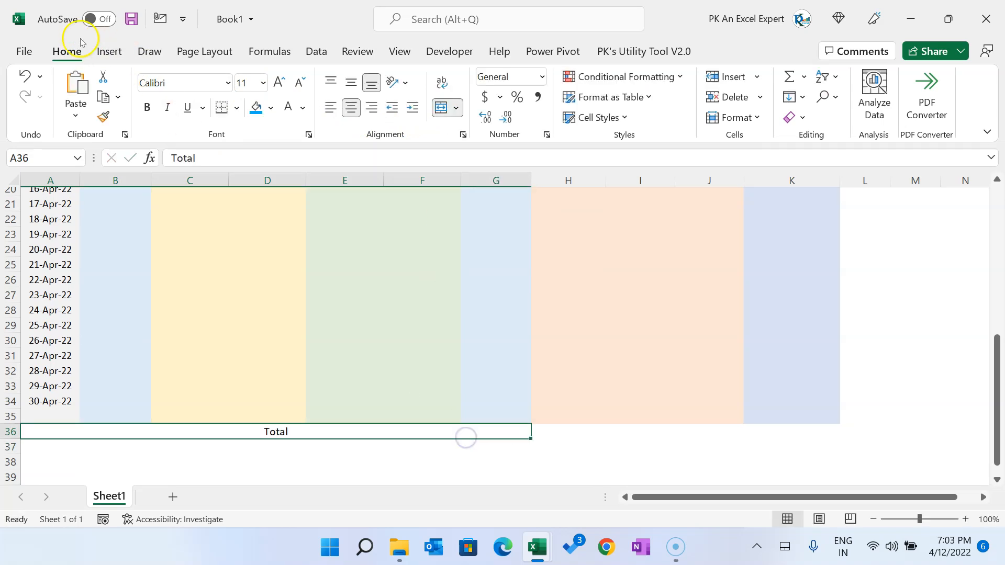
click(271, 108)
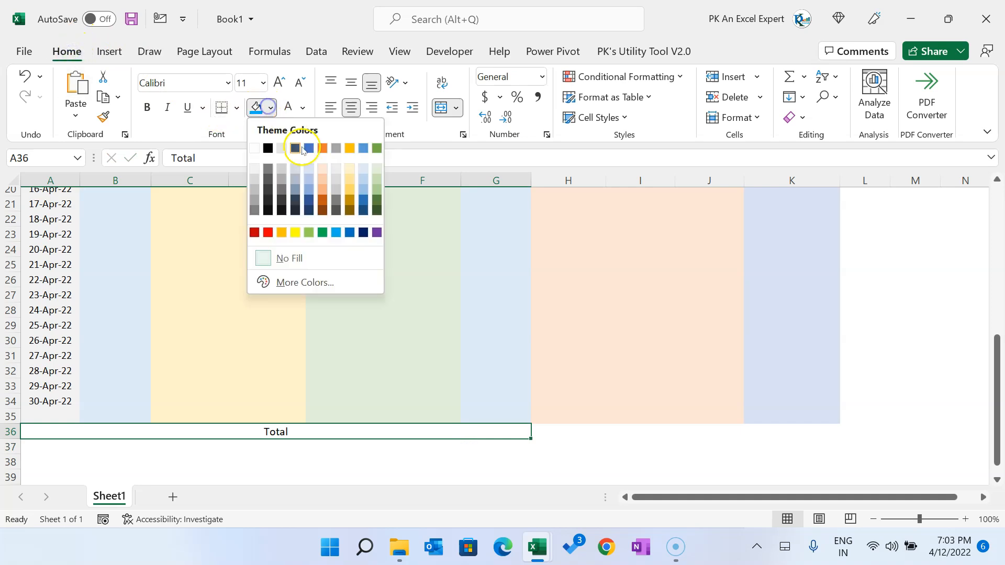
click(253, 191)
click(559, 433)
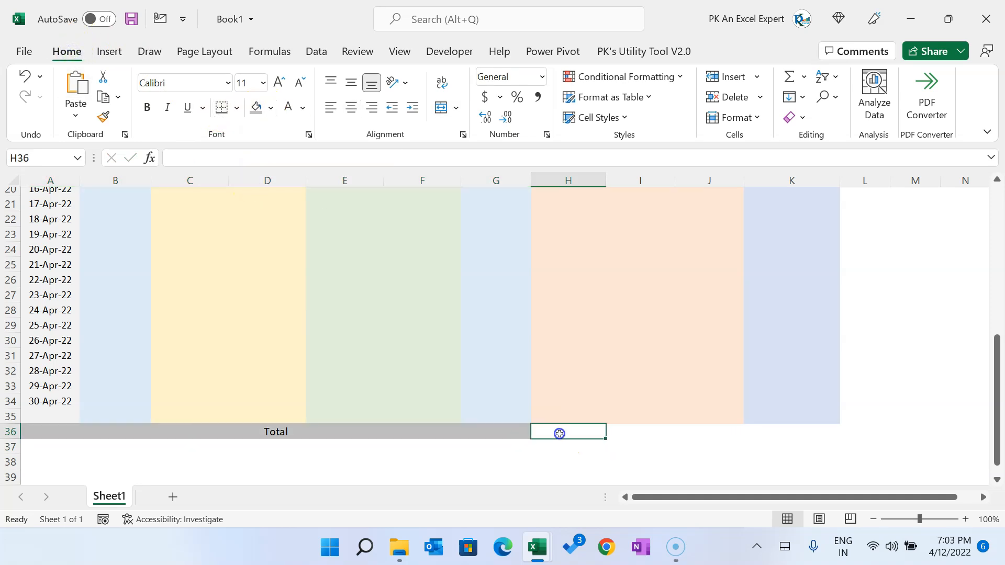
drag(554, 435, 811, 428)
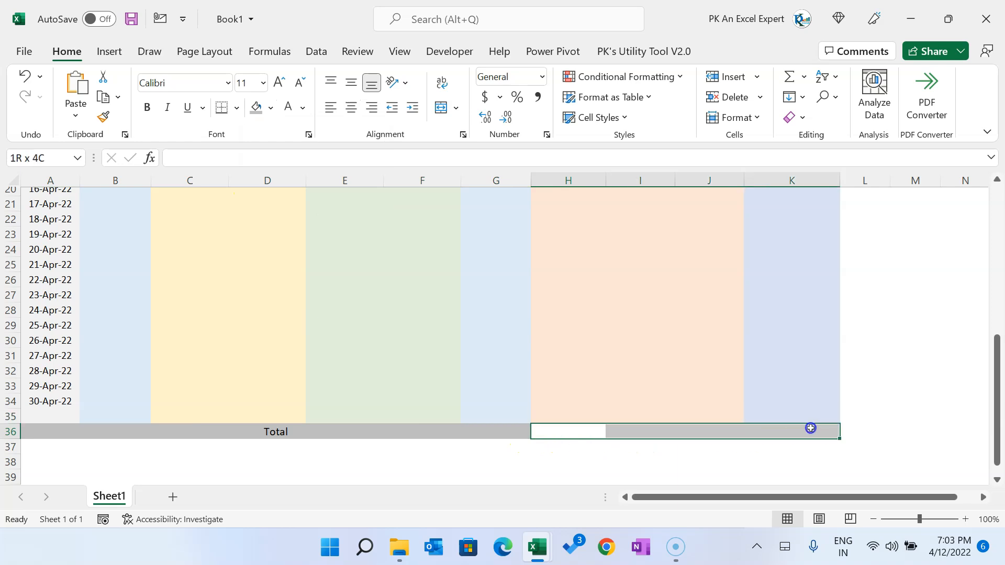
click(256, 107)
Sum H5:H35 in cell H36 and copy the formula across to K36.
click(576, 431)
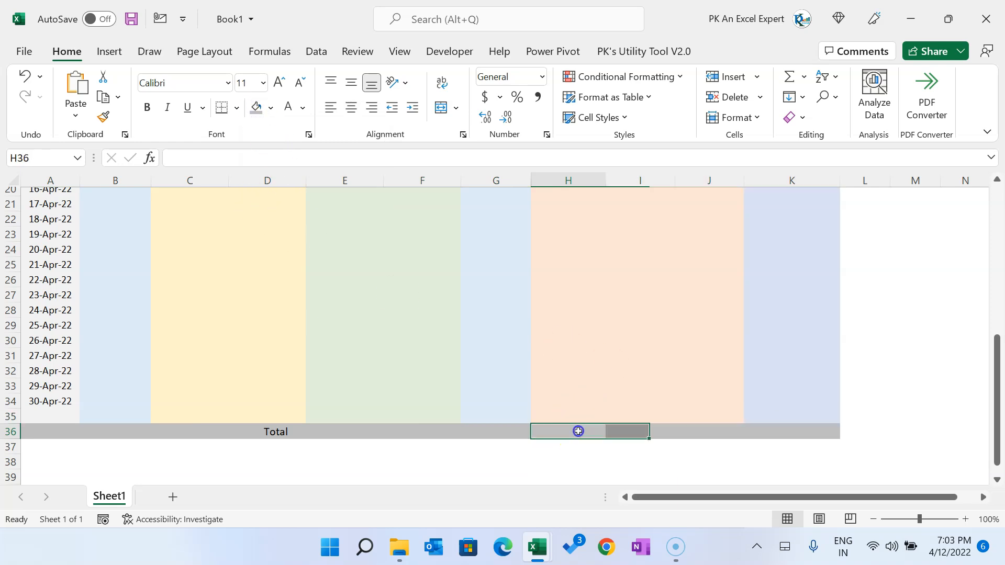
key(alt+equal)
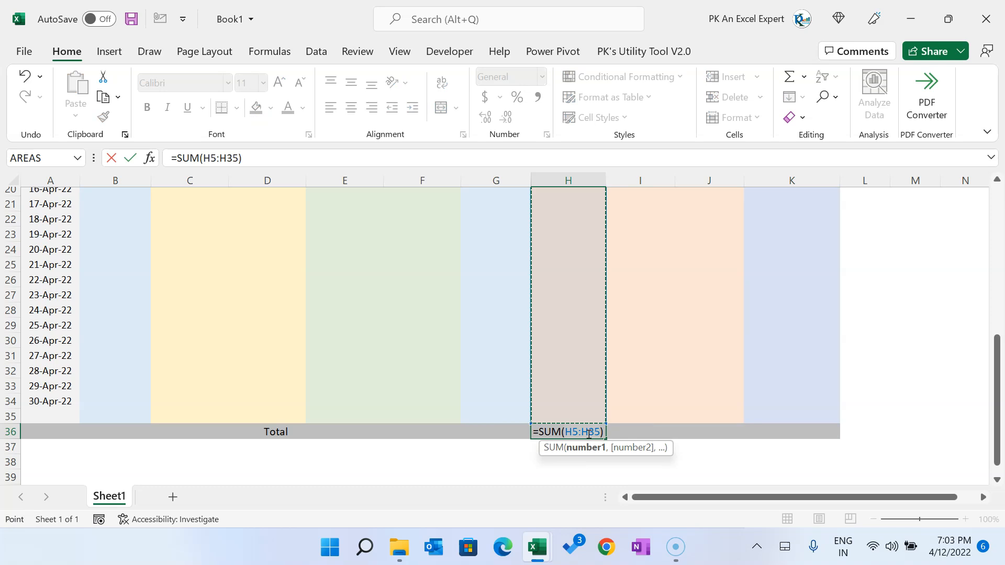
mouse_move(998, 405)
mouse_down()
mouse_move(996, 246)
mouse_move(994, 410)
mouse_up()
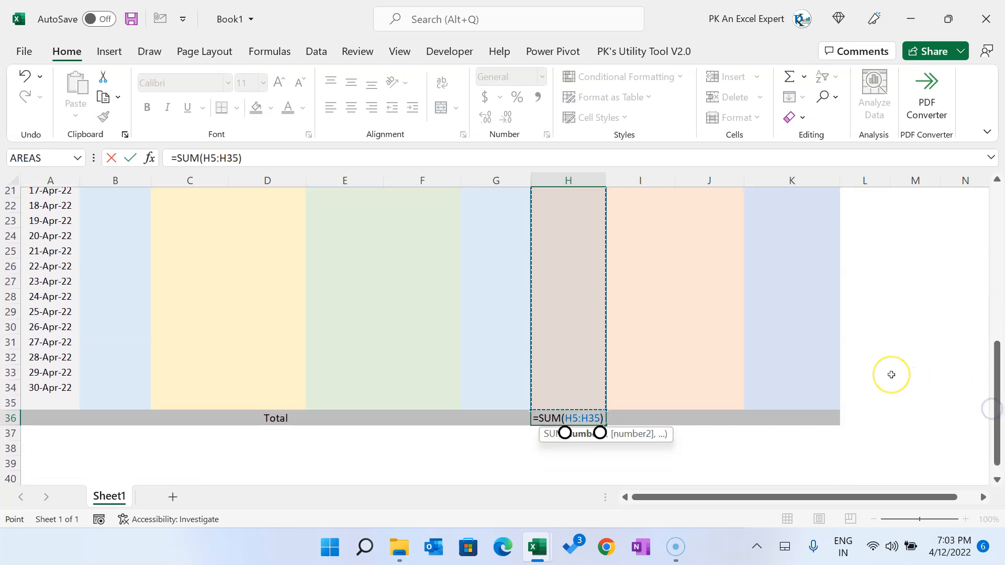
key(ctrl+Return)
key(shift+Right)
key(shift+Right)
key(shift+Right)
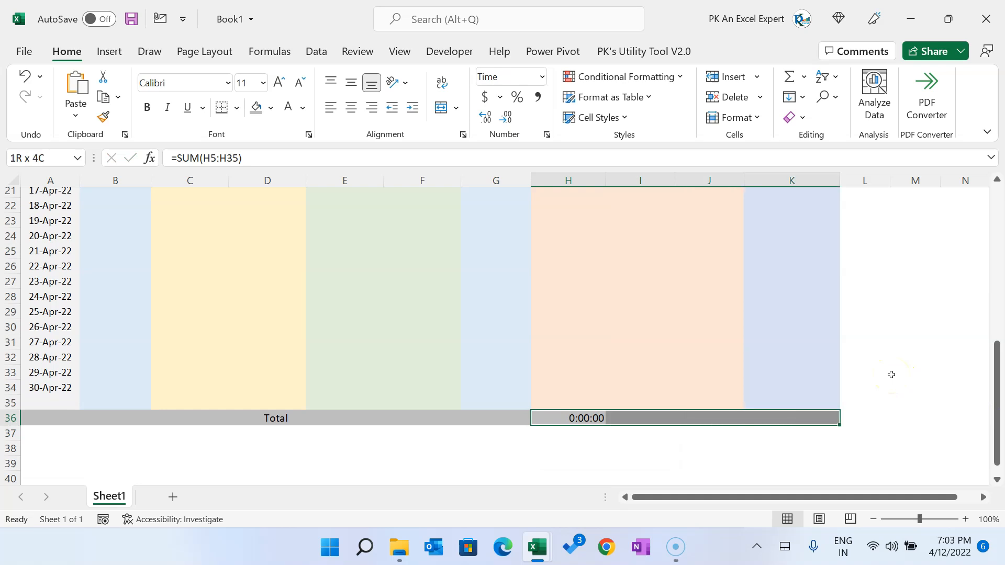
key(ctrl+r)
Fill the Total row A36:K36 with a darker gray and make its text bold and white.
drag(785, 418, 273, 417)
click(271, 107)
click(254, 210)
click(639, 373)
Open the border formatting for A5:K35 and choose a thin white line for the horizontal borders.
scroll(640, 312, up, 6)
drag(116, 221, 809, 243)
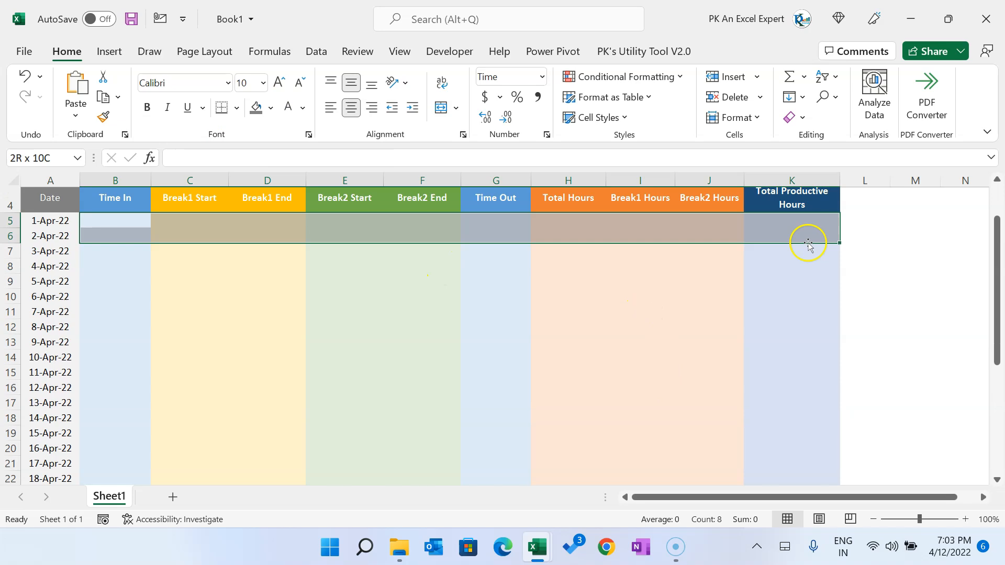
click(46, 220)
scroll(814, 348, down, 4)
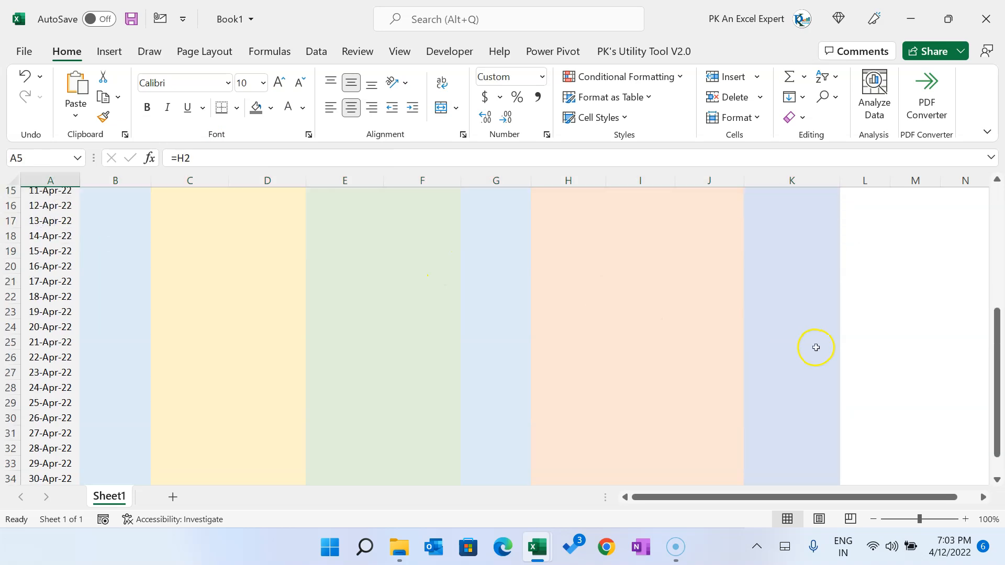
scroll(828, 459, down, 3)
shift+click(824, 356)
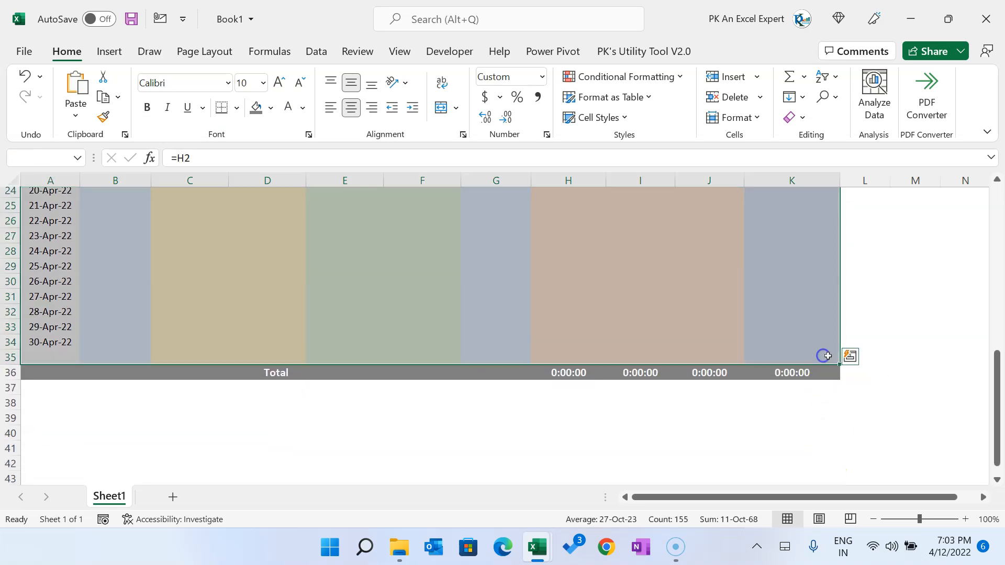
scroll(677, 328, up, 8)
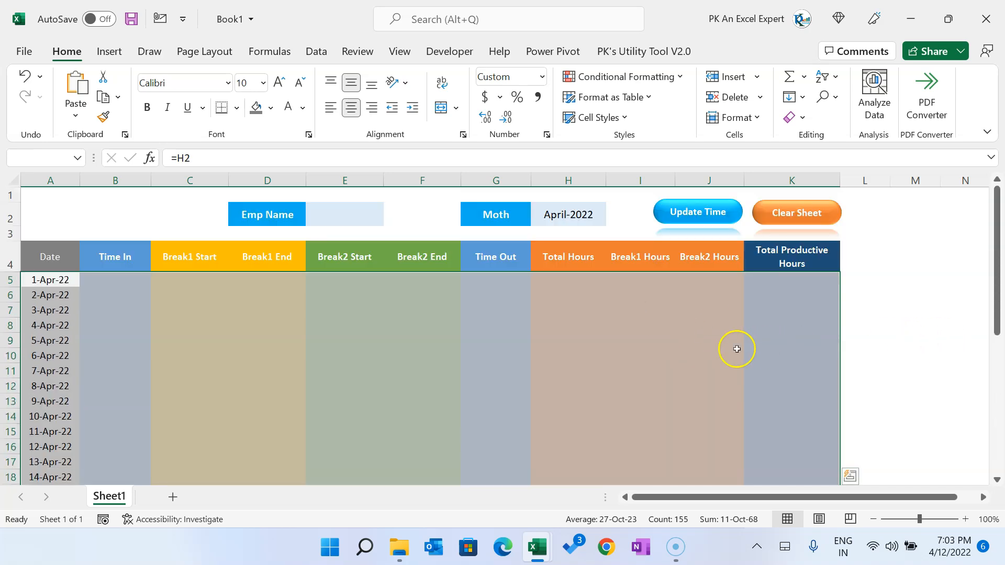
right_click(563, 316)
click(652, 400)
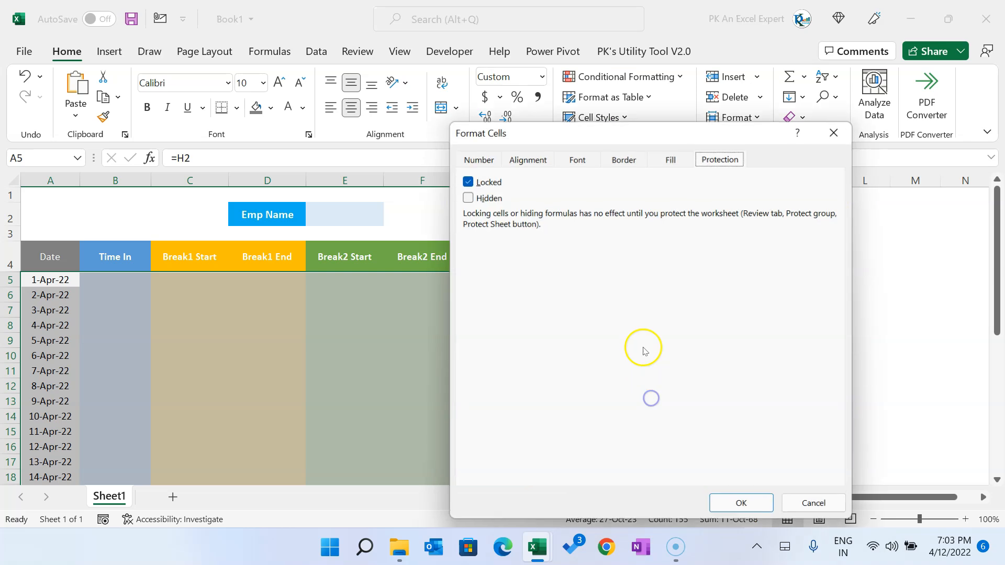
click(617, 158)
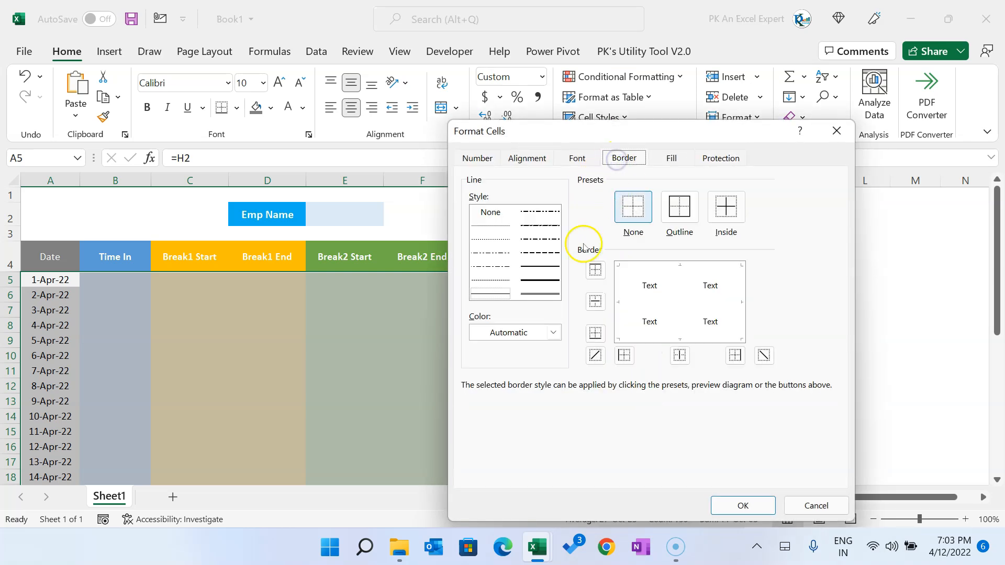
click(488, 293)
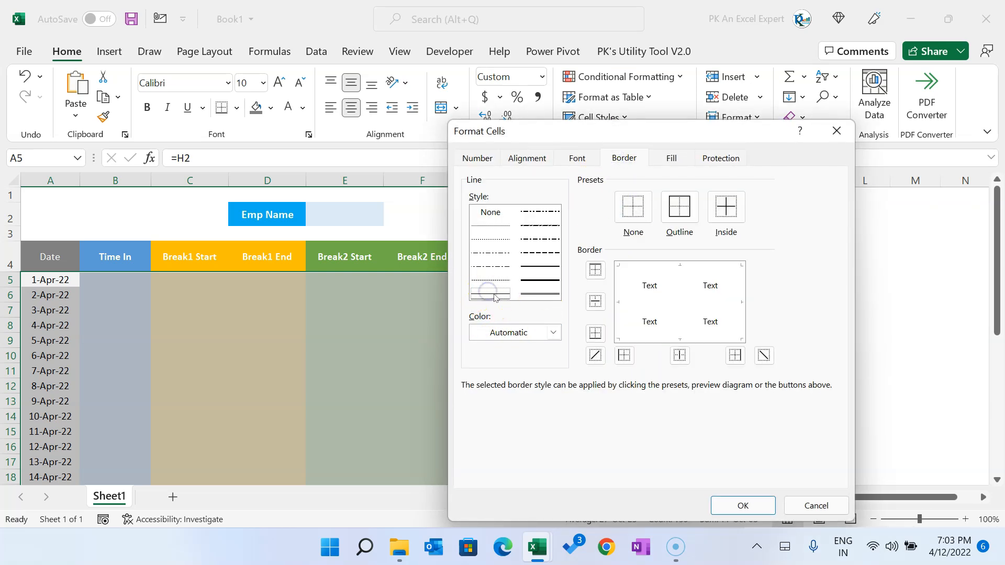
click(530, 333)
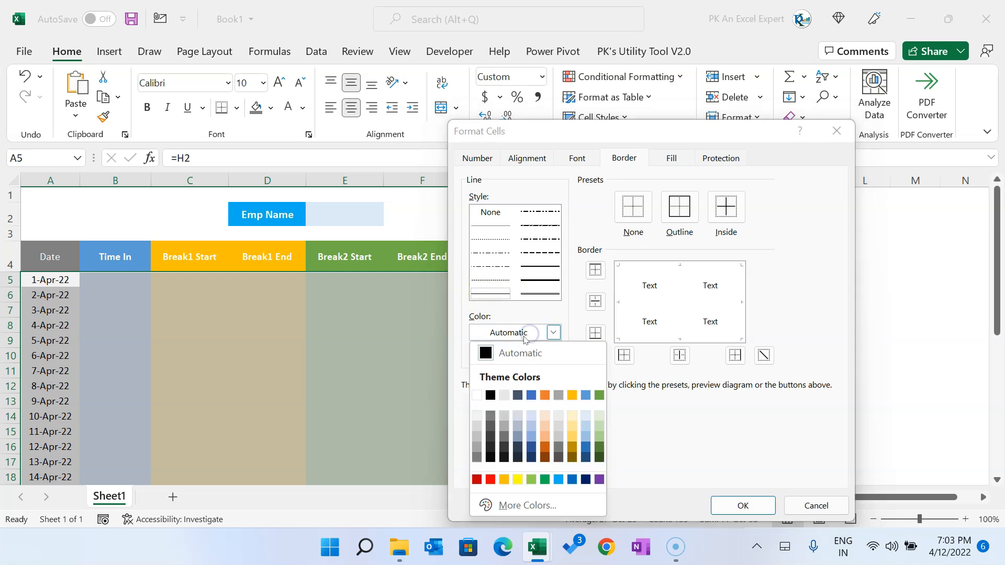
click(476, 395)
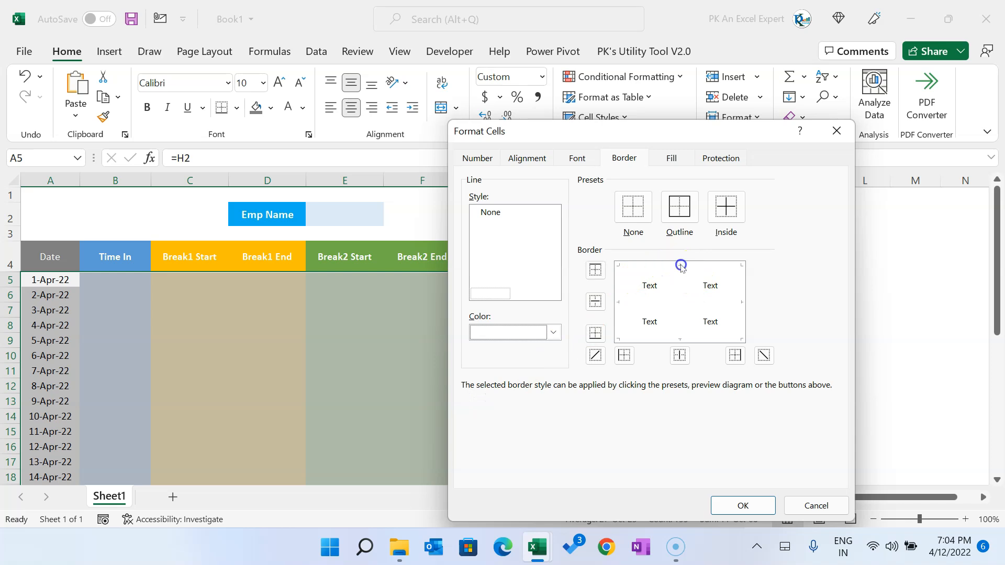
click(654, 303)
click(688, 339)
Try dark gray for the top, inner horizontal and bottom borders of the selected range.
click(553, 332)
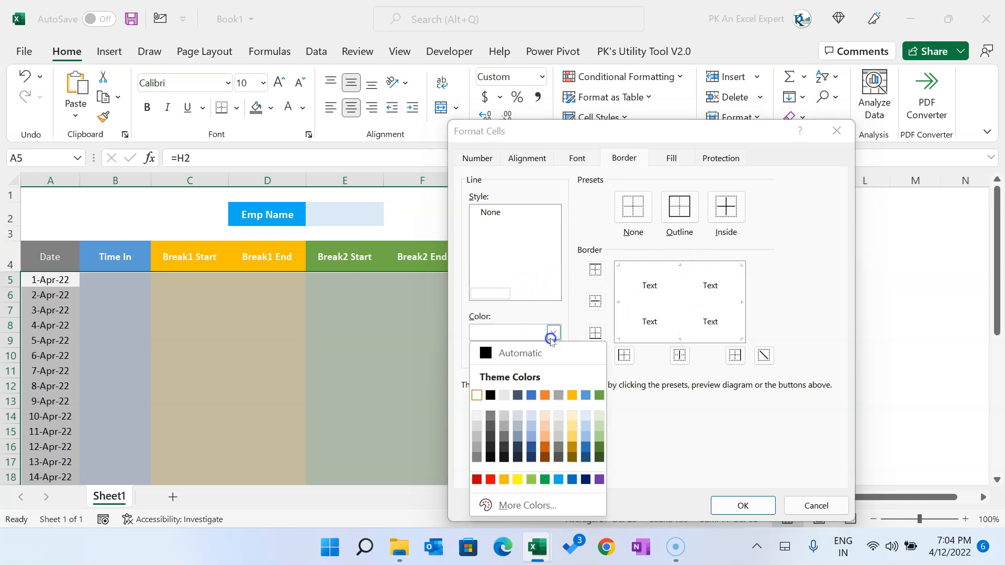
click(492, 435)
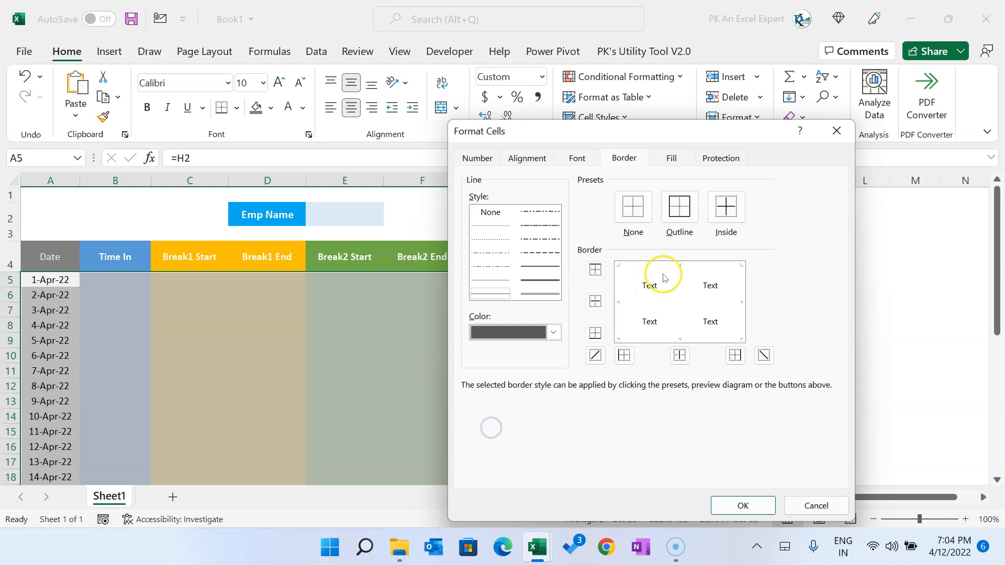
click(682, 302)
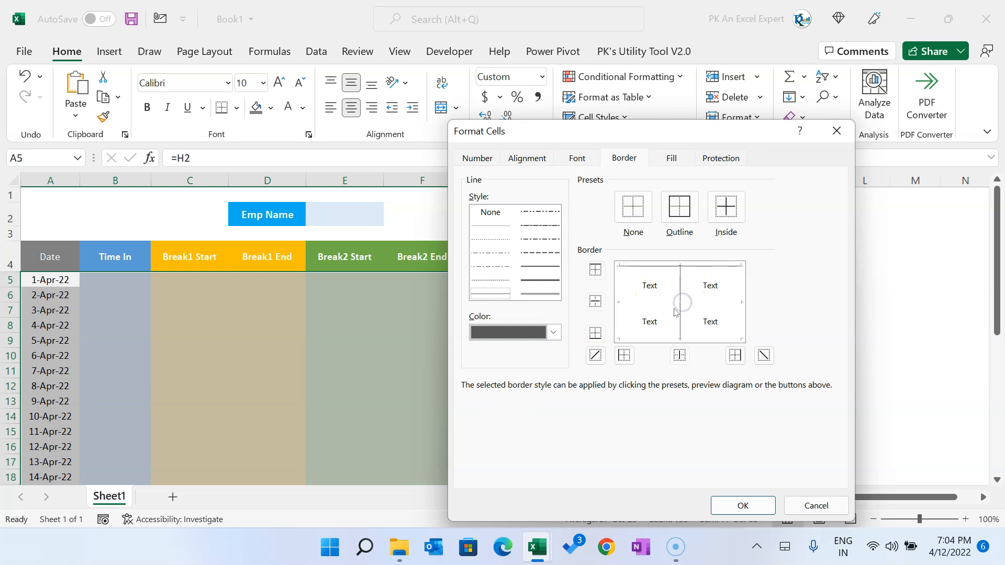
click(725, 302)
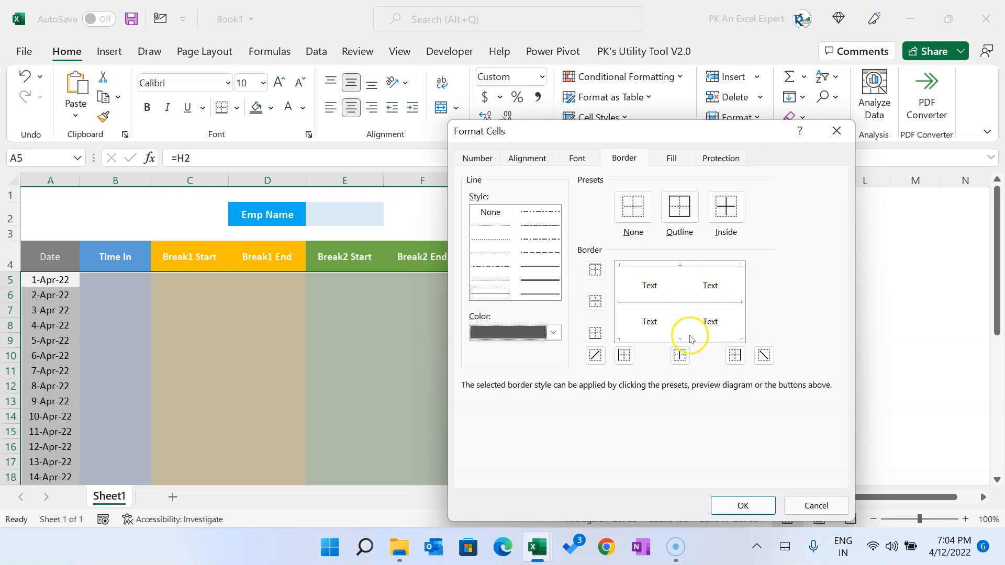
click(706, 340)
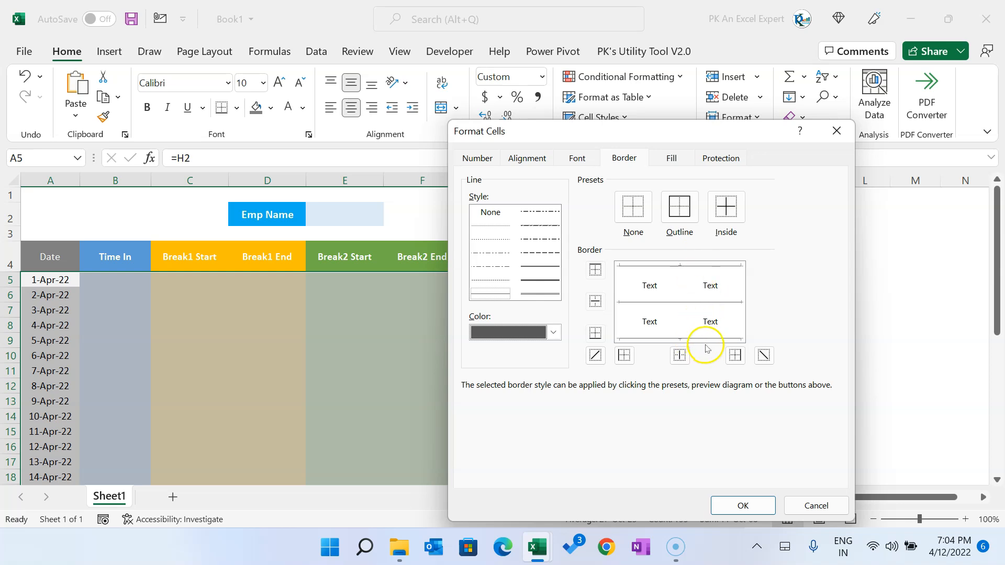
Switch the horizontal borders back to white, apply them to A5:K35 and check the sheet.
click(558, 333)
click(478, 395)
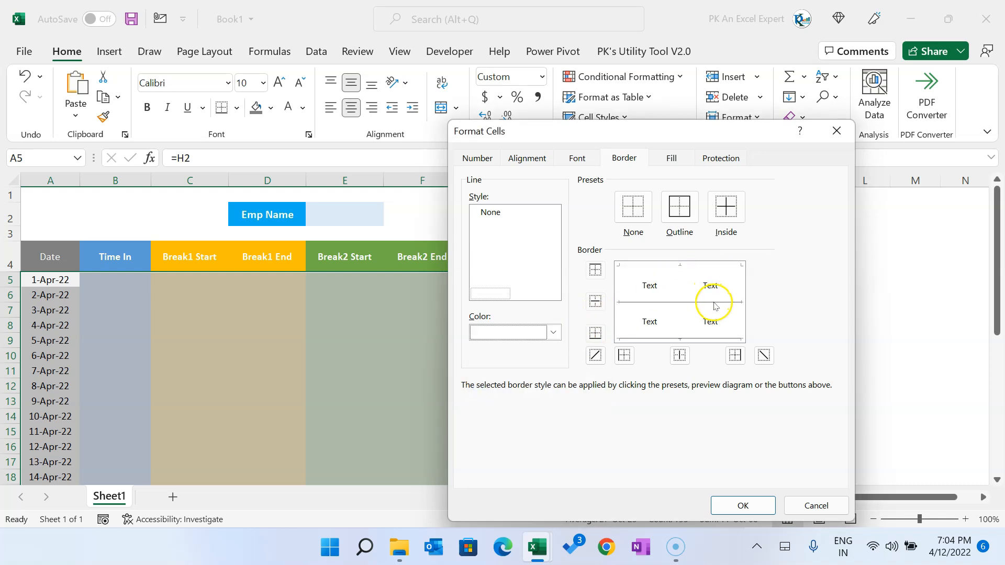
click(744, 505)
click(628, 352)
scroll(501, 372, down, 6)
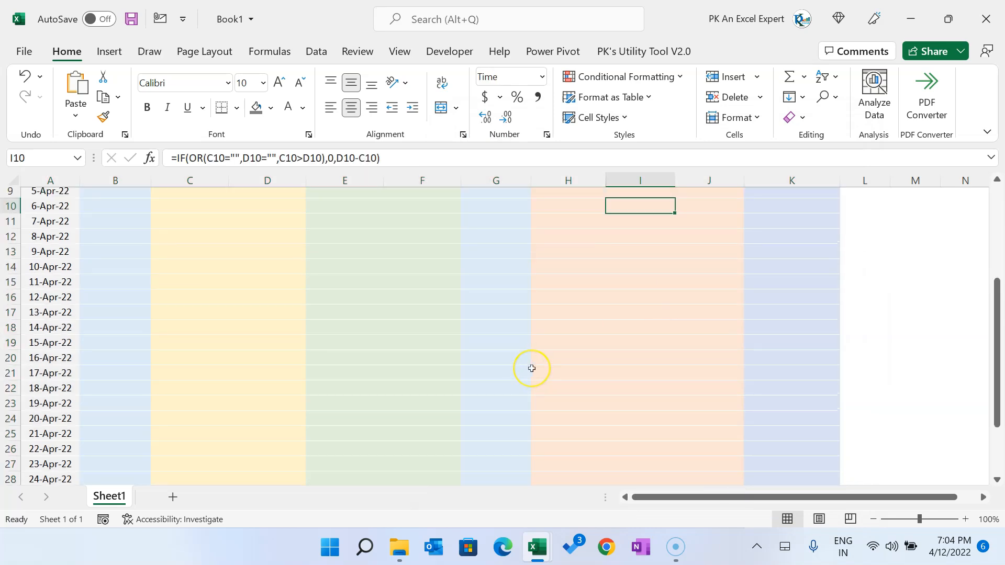
Increase the row height of rows 5 to 36.
scroll(532, 367, up, 6)
click(417, 282)
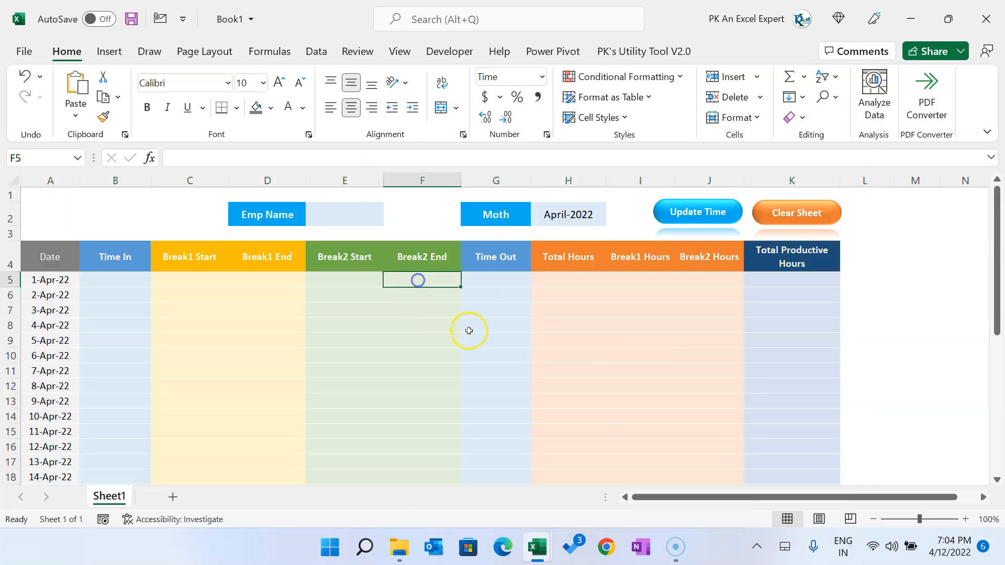
scroll(460, 355, down, 7)
shift+click(404, 373)
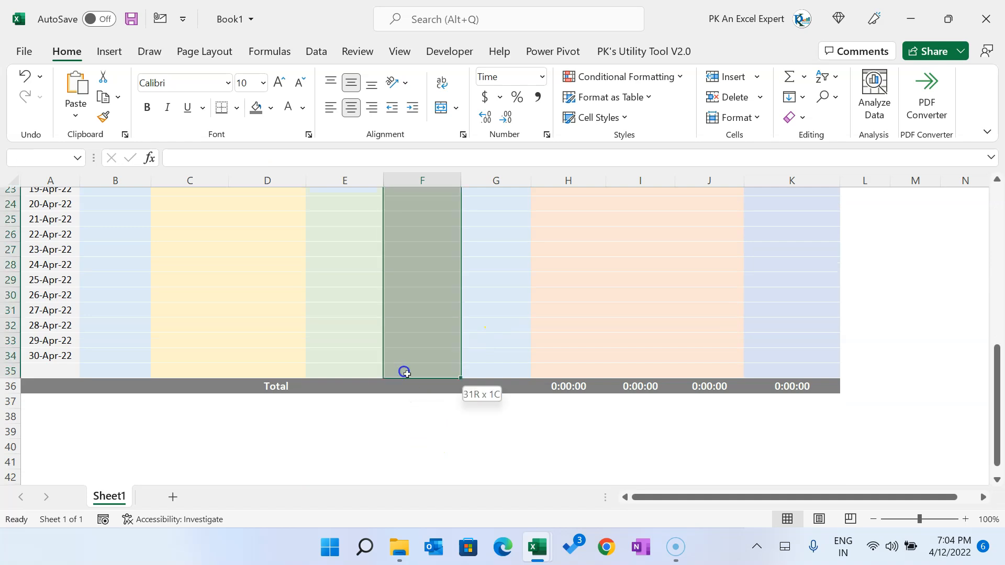
shift+click(410, 386)
key(shift+space)
right_click(449, 327)
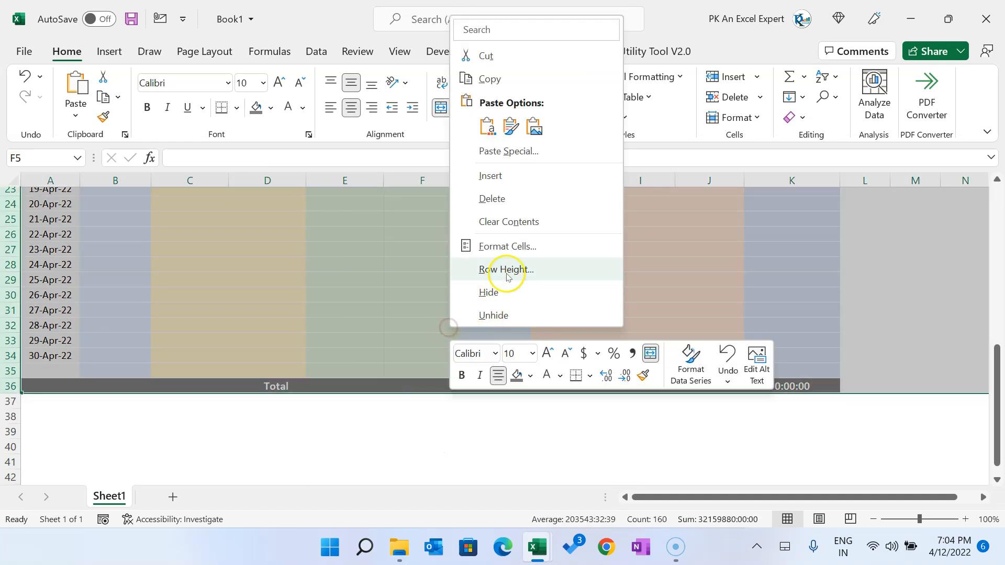
click(515, 269)
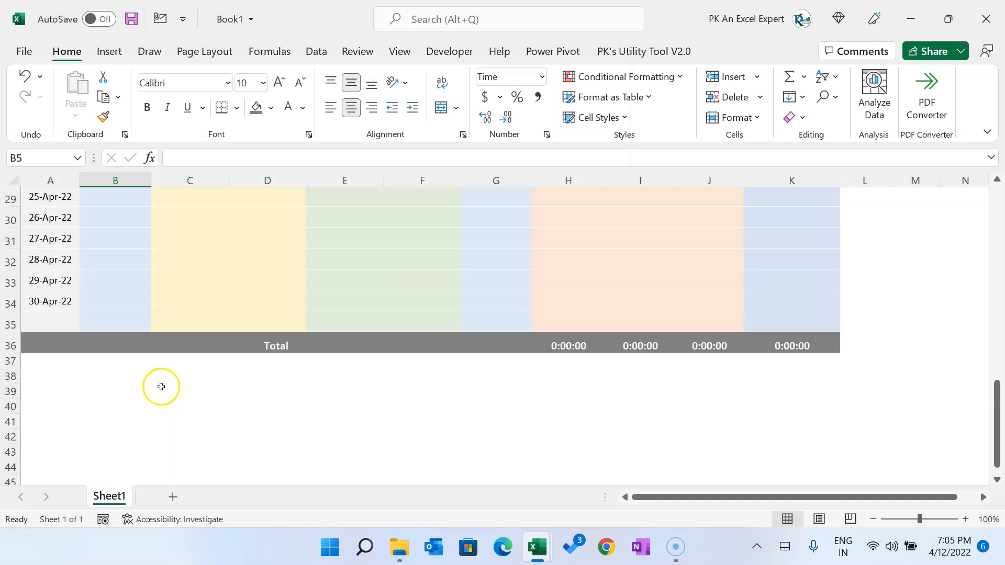
Make the Time In cells B5:B35 bold with a blue font color.
shift+click(126, 323)
scroll(205, 321, up, 9)
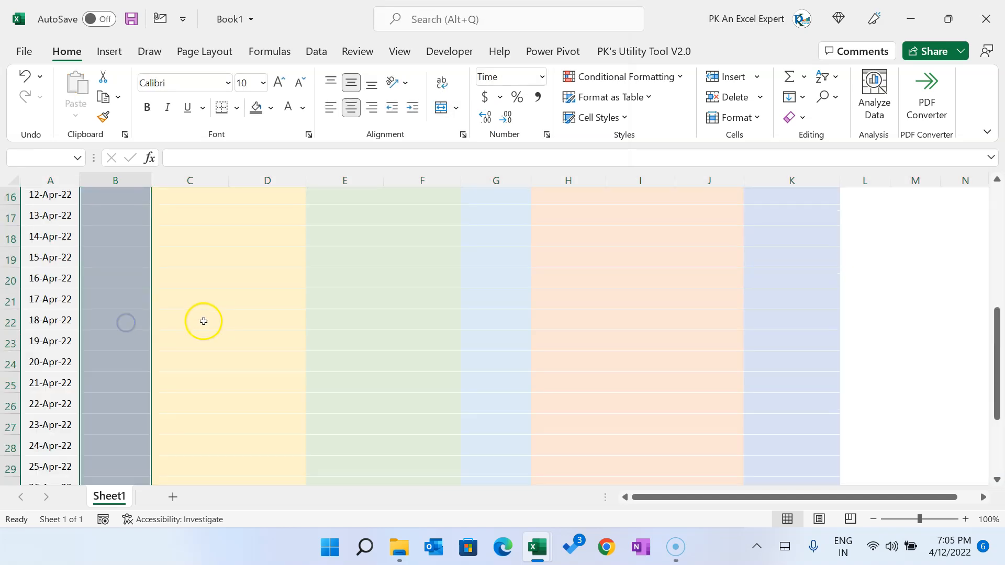
click(302, 108)
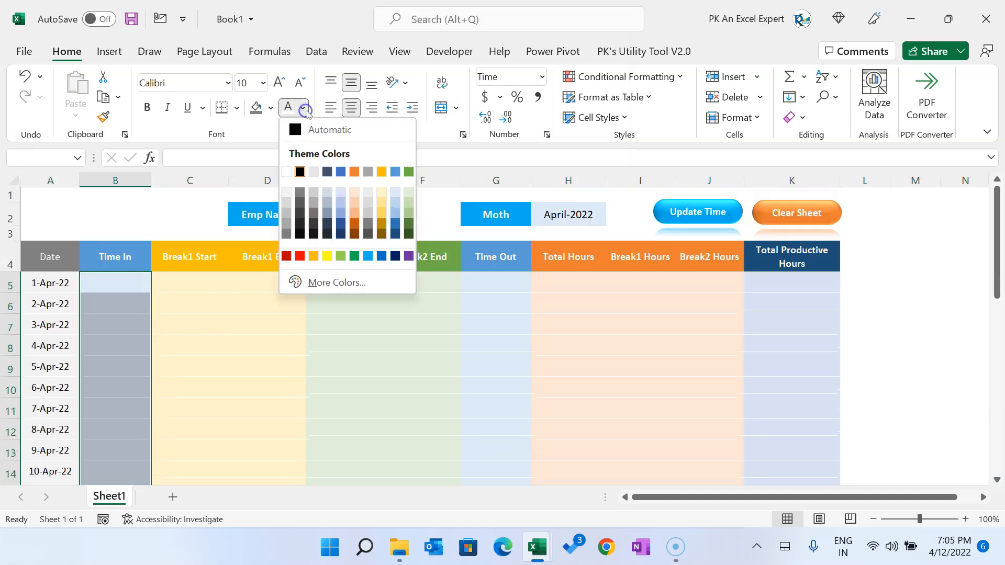
click(395, 172)
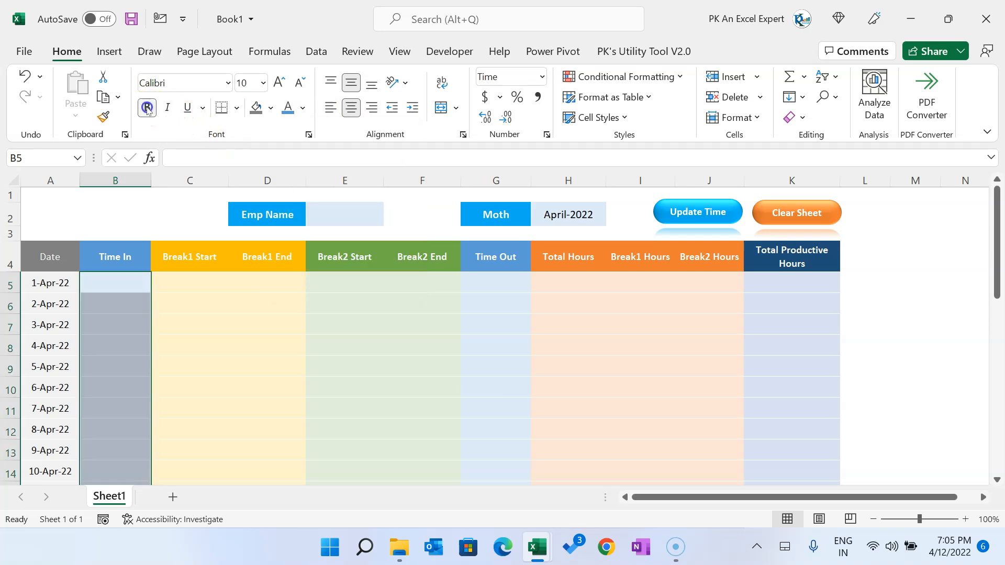
Set the font color of the Break1 Start and Break1 End cells C5:D35 to dark gold.
click(178, 282)
scroll(234, 303, down, 6)
scroll(292, 411, down, 3)
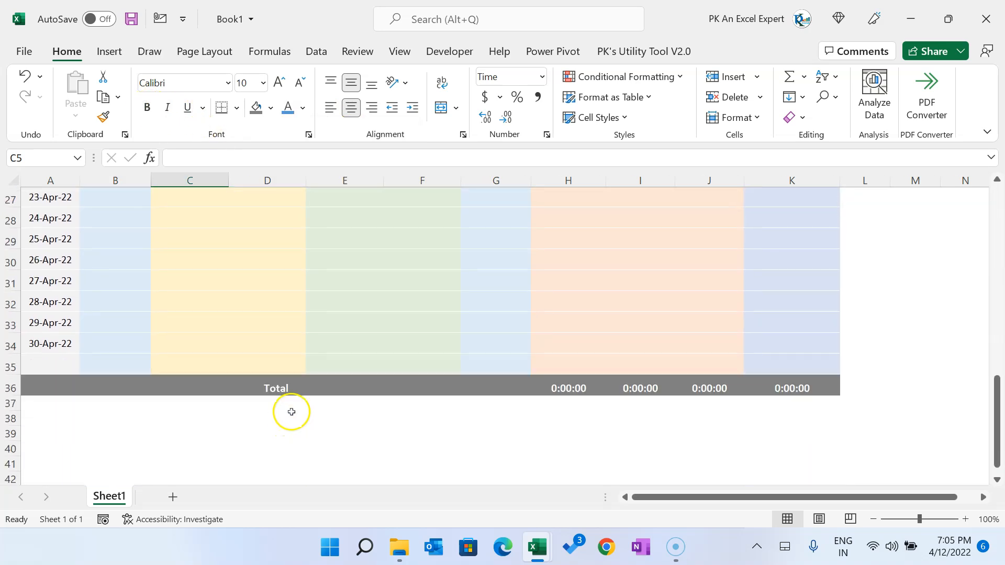
shift+click(285, 359)
scroll(287, 359, up, 9)
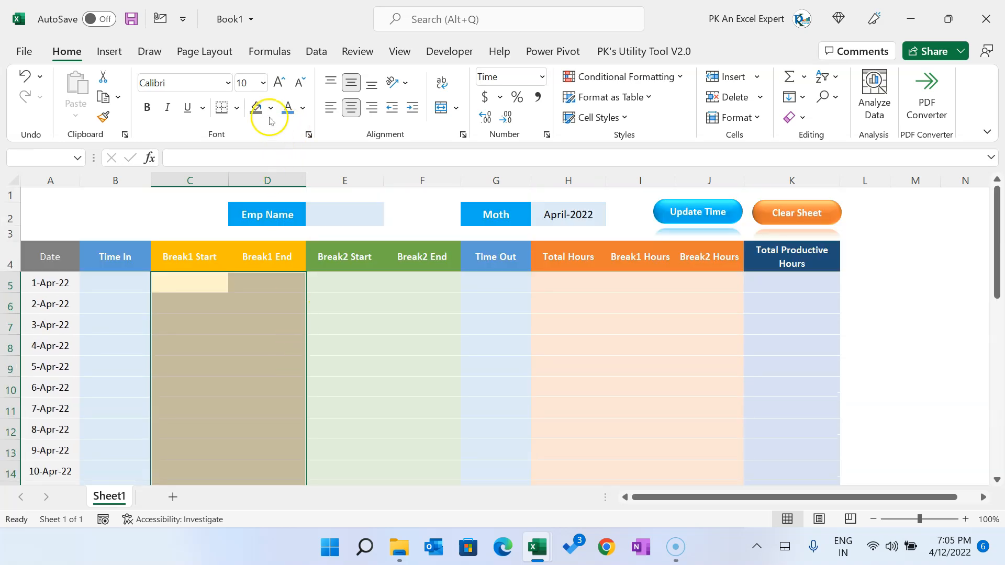
click(303, 107)
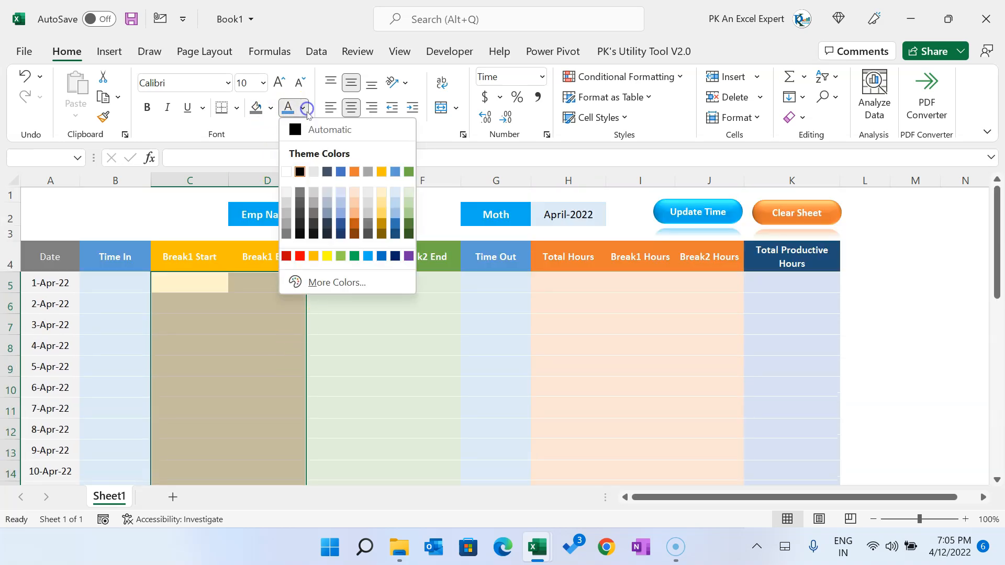
click(381, 226)
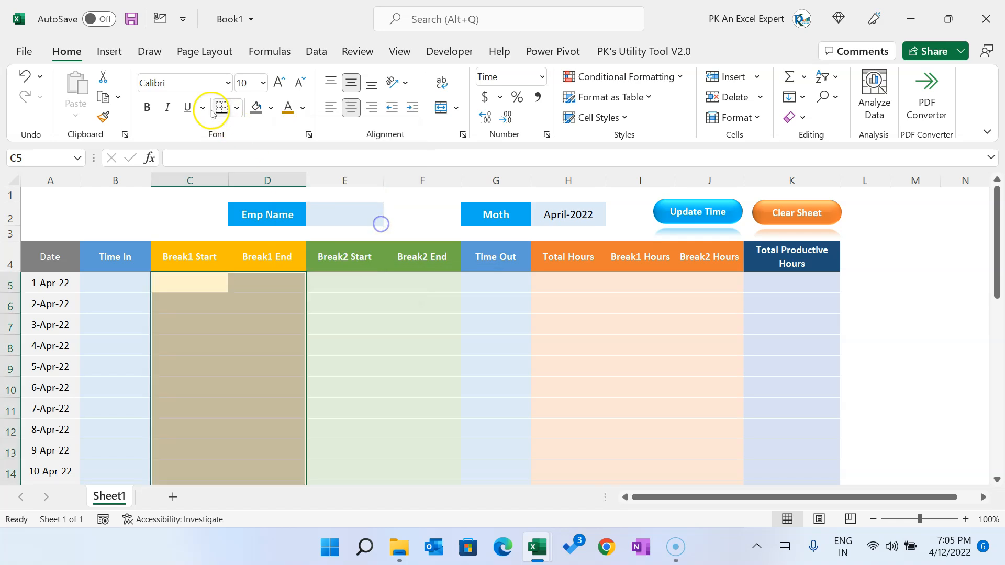
Make the Break2 Start and Break2 End cells E5:F35 bold with a green font color.
click(346, 281)
scroll(430, 335, down, 8)
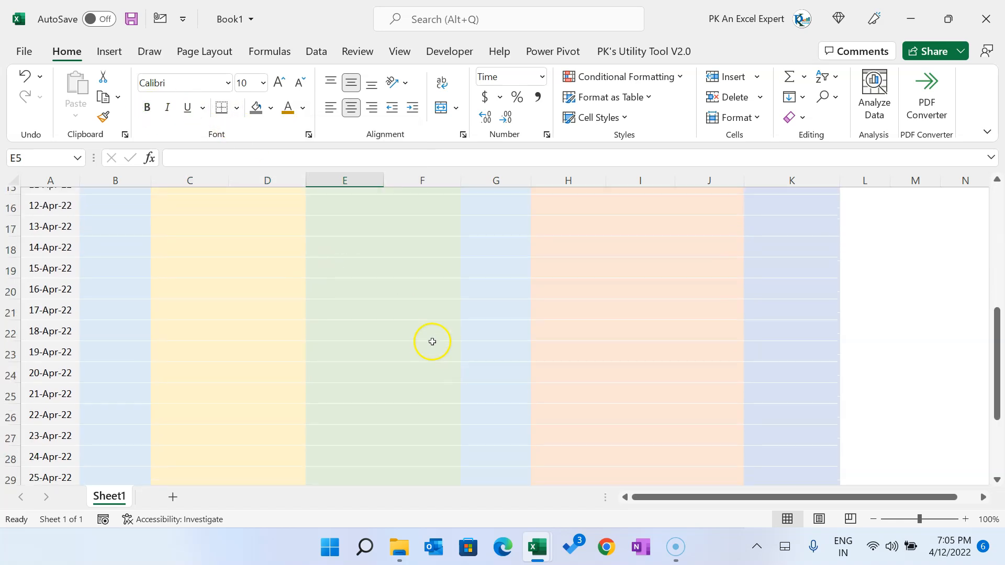
shift+click(443, 410)
scroll(435, 356, up, 8)
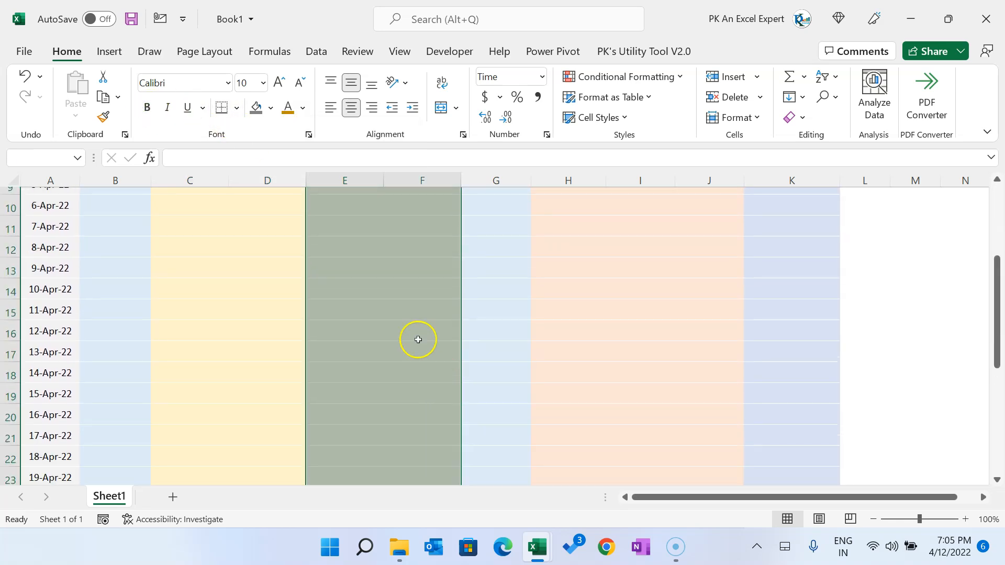
click(303, 108)
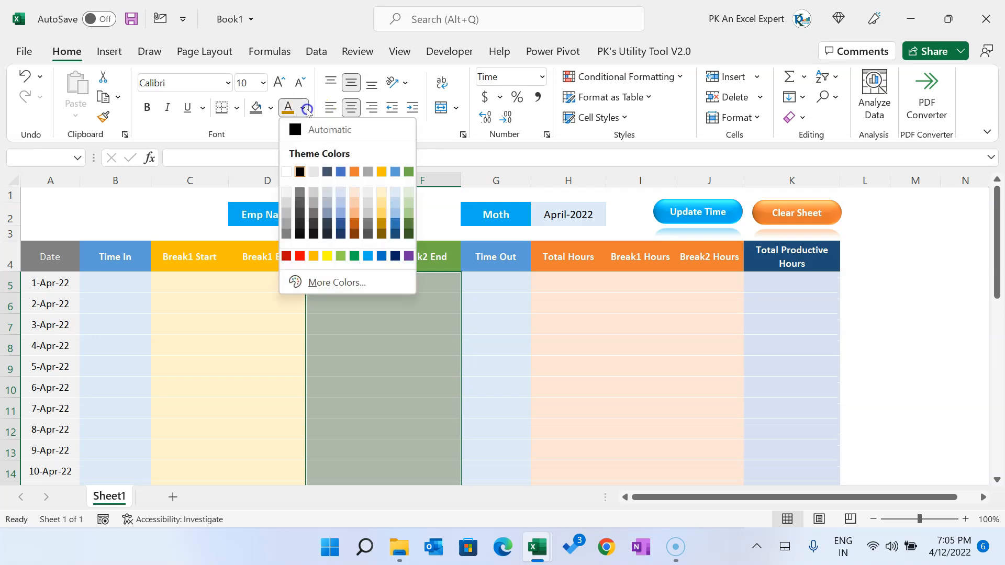
click(409, 172)
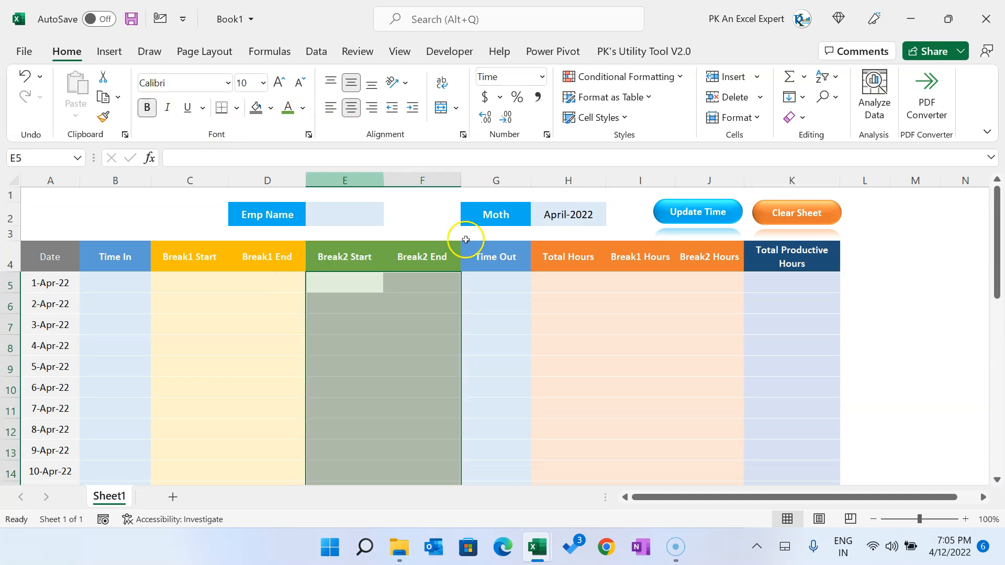
Make the Time Out cells G5:G35 bold with a light blue theme font color.
click(500, 280)
scroll(513, 404, down, 9)
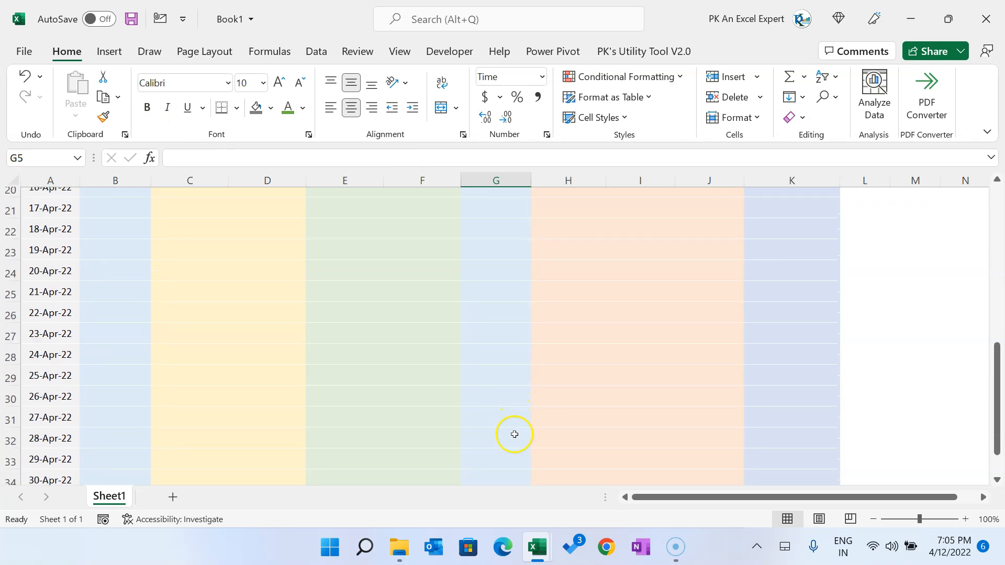
shift+click(510, 362)
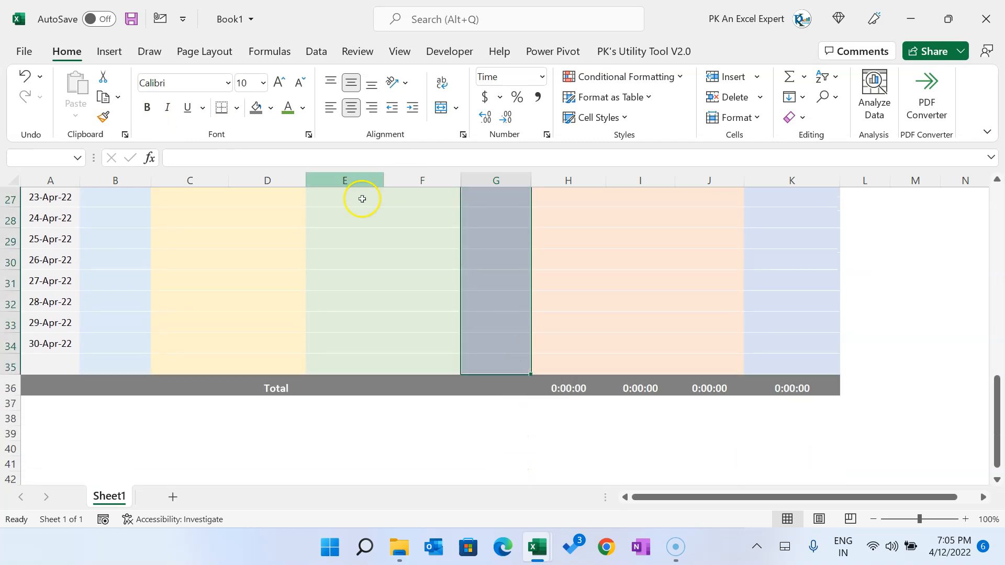
click(303, 106)
click(396, 175)
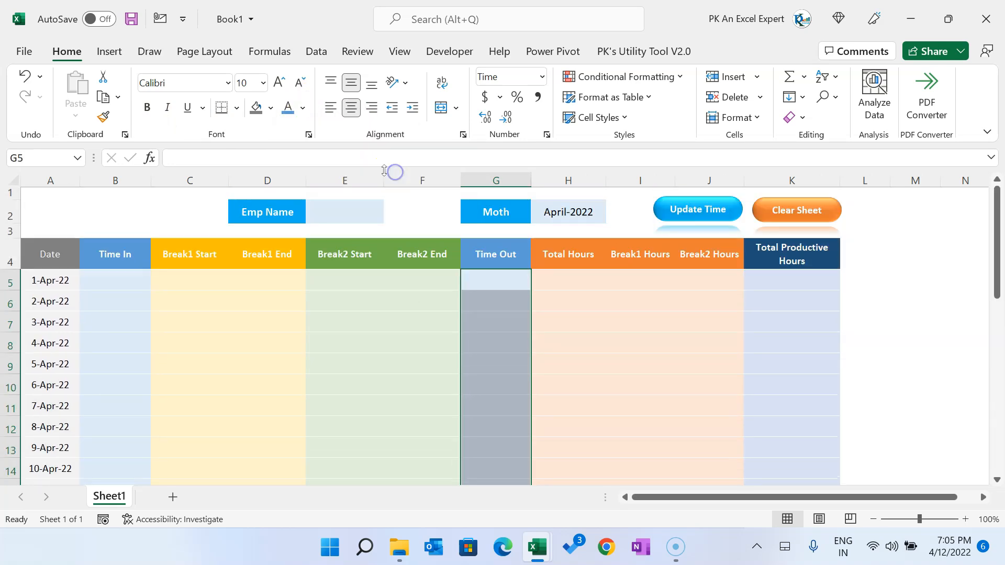
click(151, 107)
Make the Total Hours, Break1 Hours and Break2 Hours cells H5:J35 bold with an orange font color.
click(565, 283)
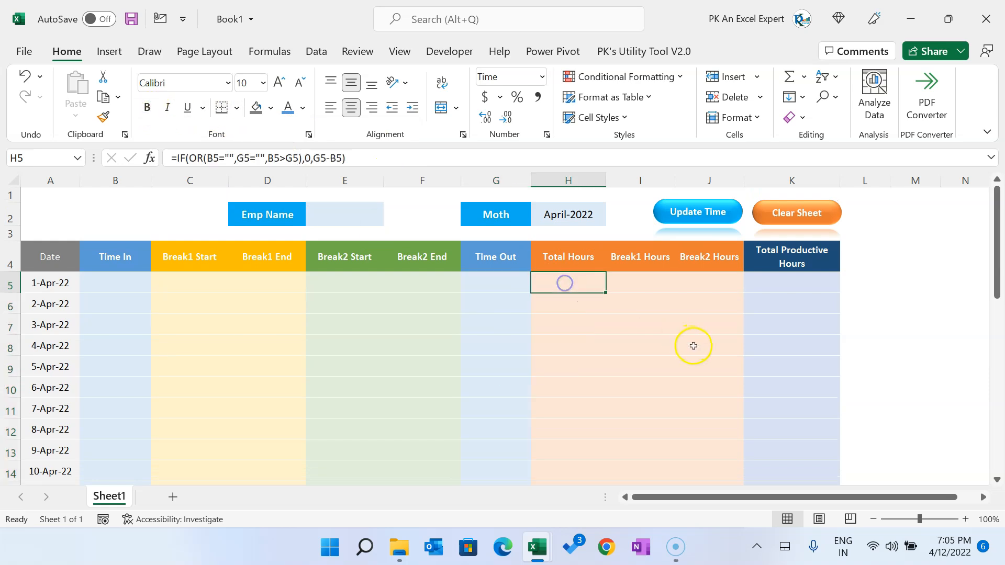
scroll(699, 350, down, 7)
shift+click(734, 454)
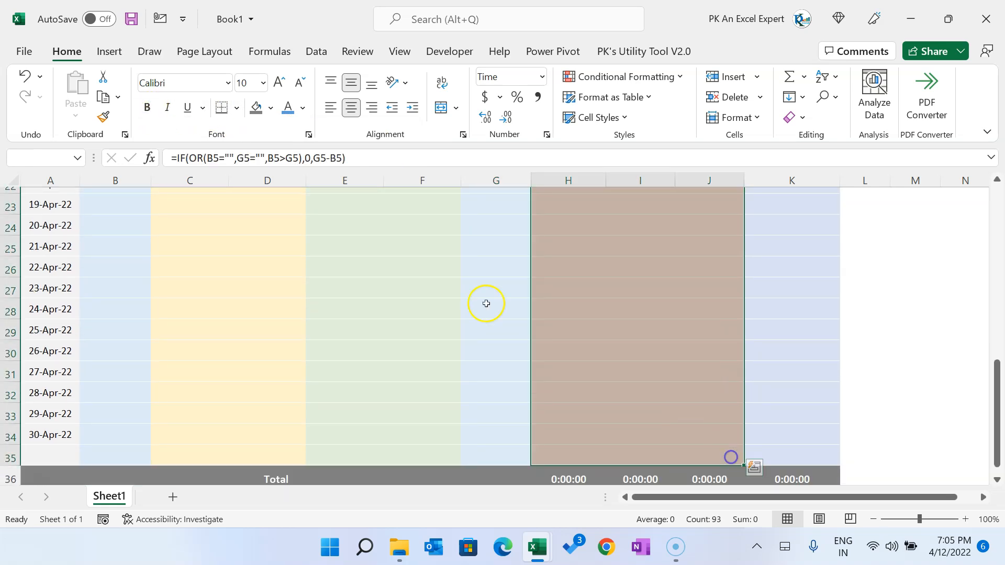
click(303, 108)
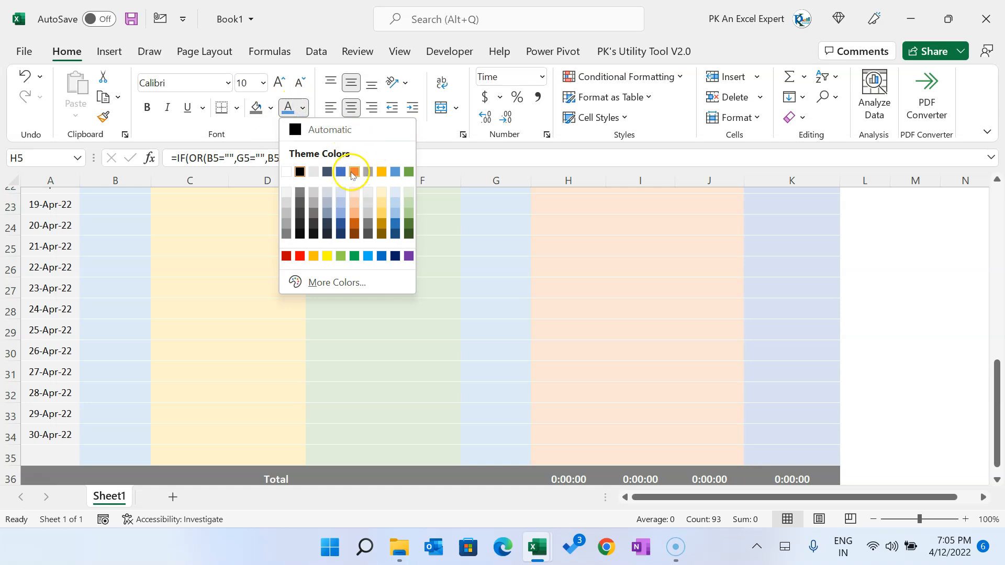
click(354, 172)
scroll(355, 261, up, 7)
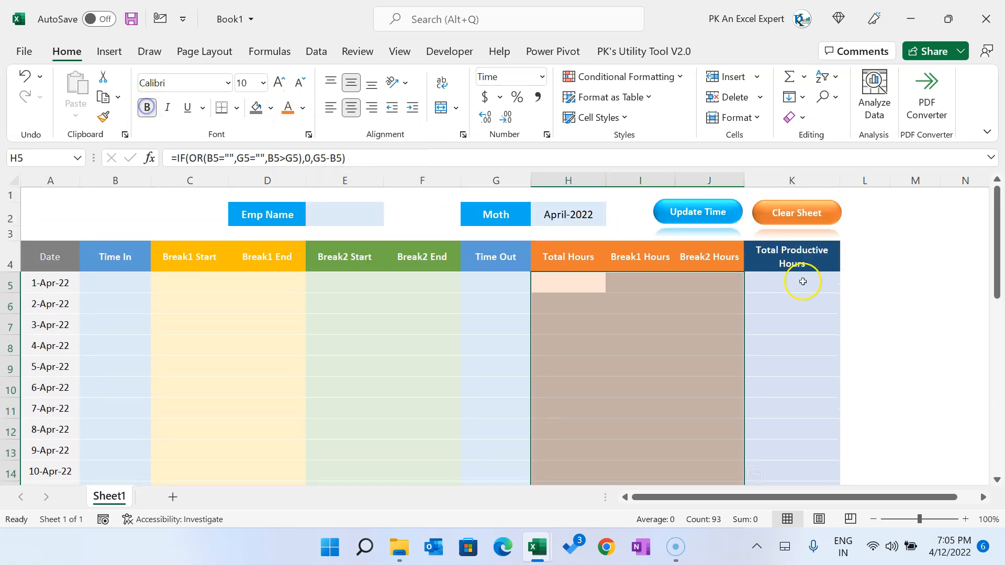
Make the Total Productive Hours cells K5:K35 bold with the standard blue font color.
click(811, 282)
scroll(826, 299, down, 8)
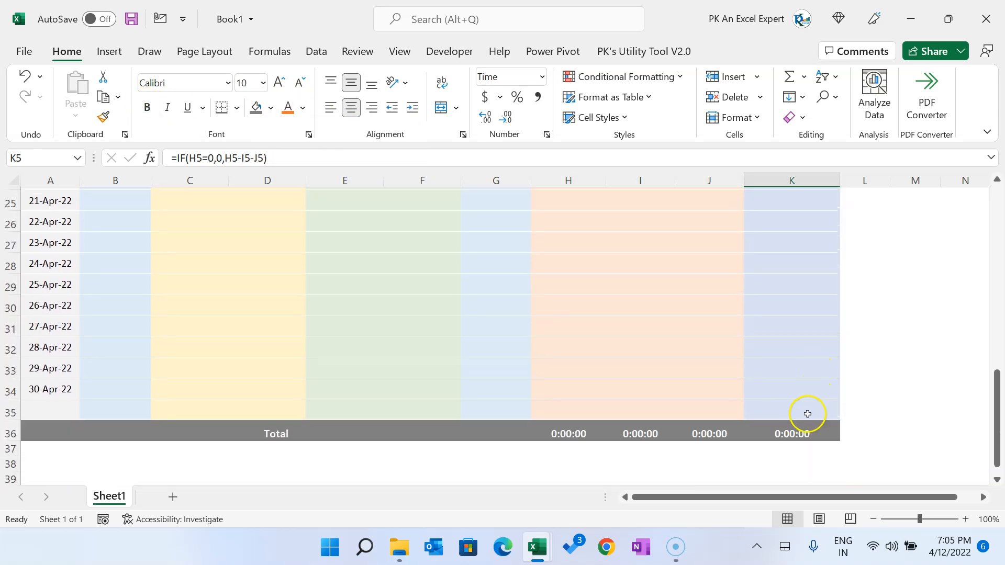
shift+click(807, 414)
click(303, 108)
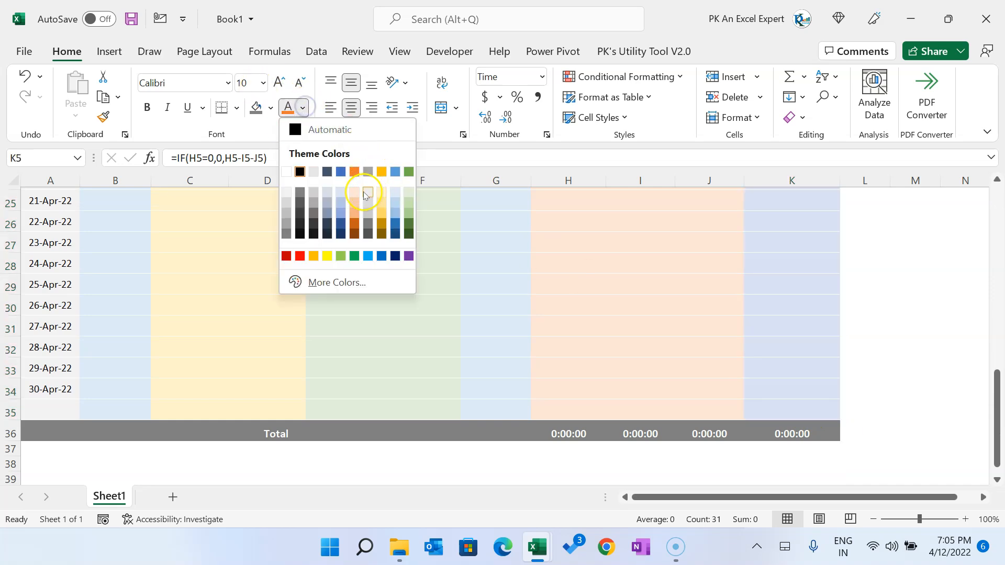
click(384, 256)
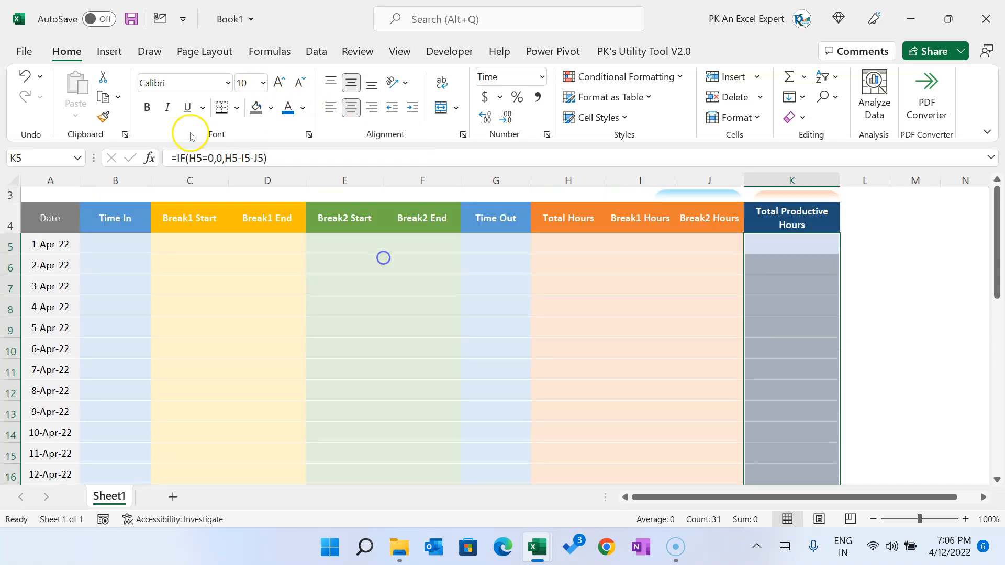
click(710, 345)
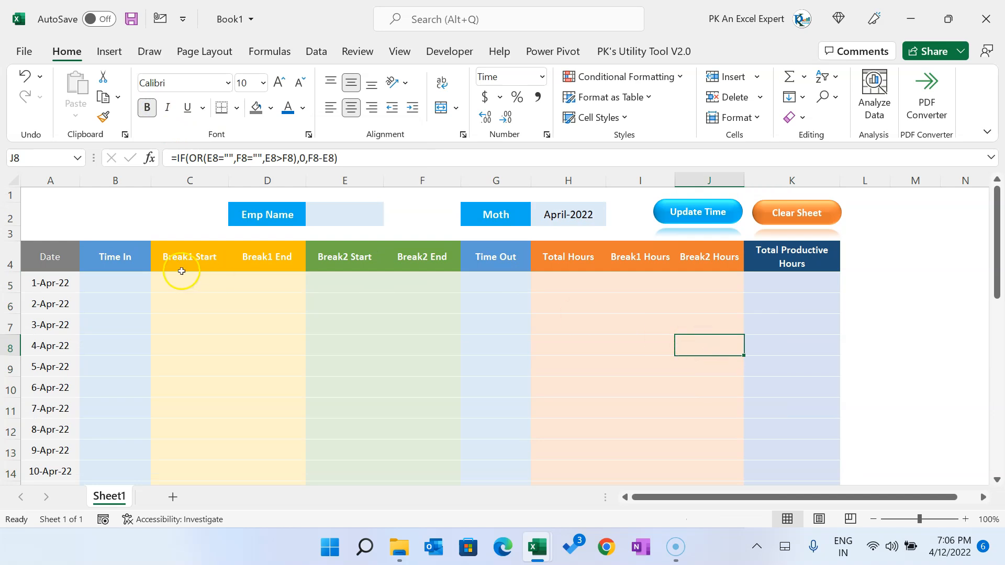
Enter the current date and time in the 1-Apr-22 Time In cell B5.
click(121, 283)
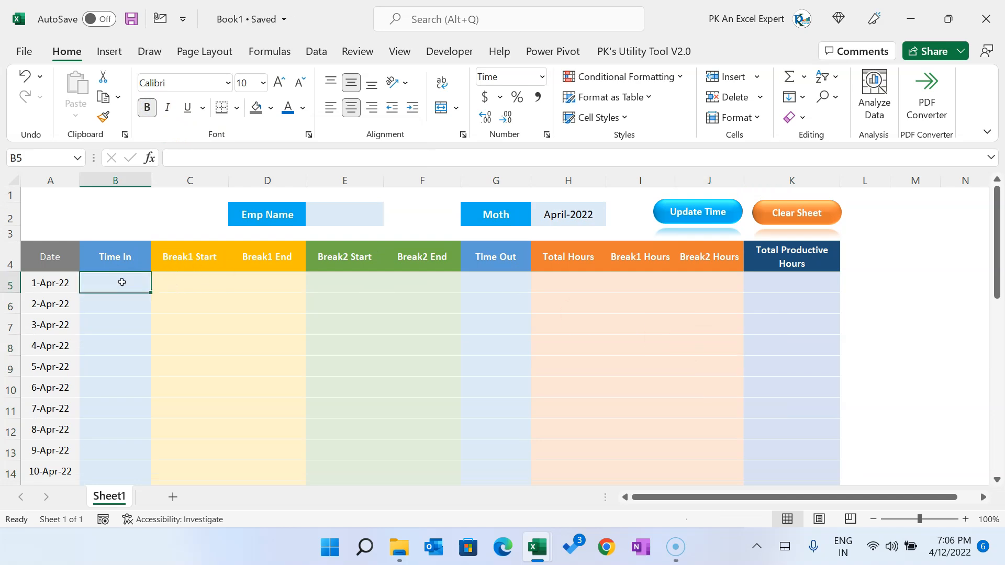
key(ctrl+semicolon)
key(ctrl+shift+semicolon)
key(Return)
click(122, 282)
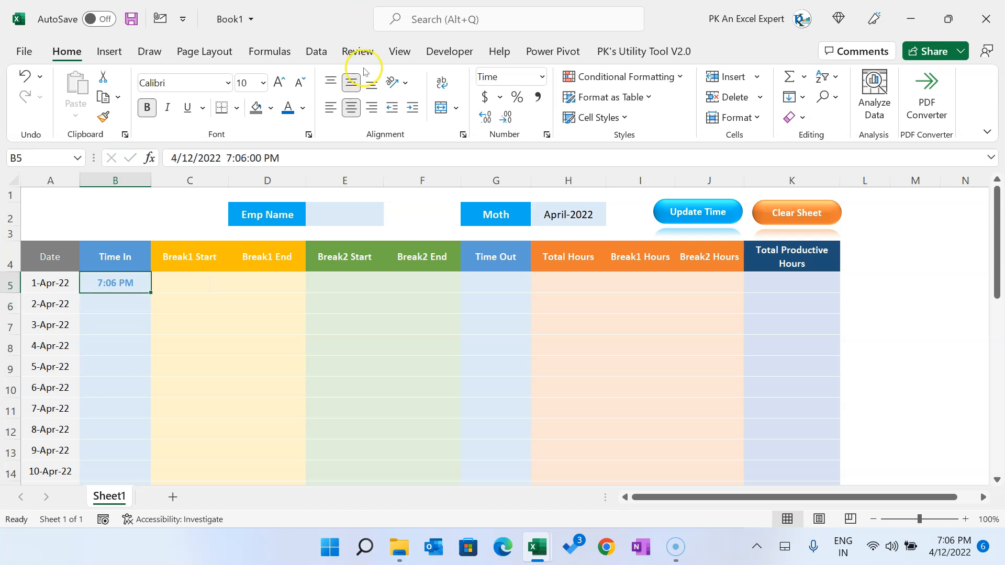
Copy the Time In value from B5 into Break1 Start C5 and Break1 End D5 as values only.
click(187, 277)
click(128, 281)
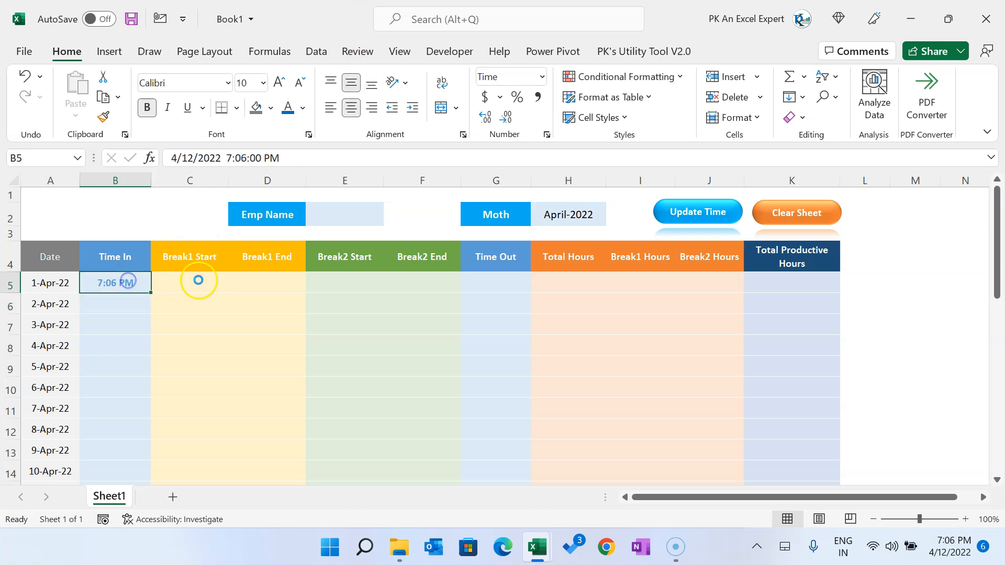
key(ctrl+c)
click(195, 281)
key(alt+h)
key(v)
key(s)
key(v)
key(Return)
key(Tab)
key(alt+h)
key(v)
key(s)
key(v)
key(Return)
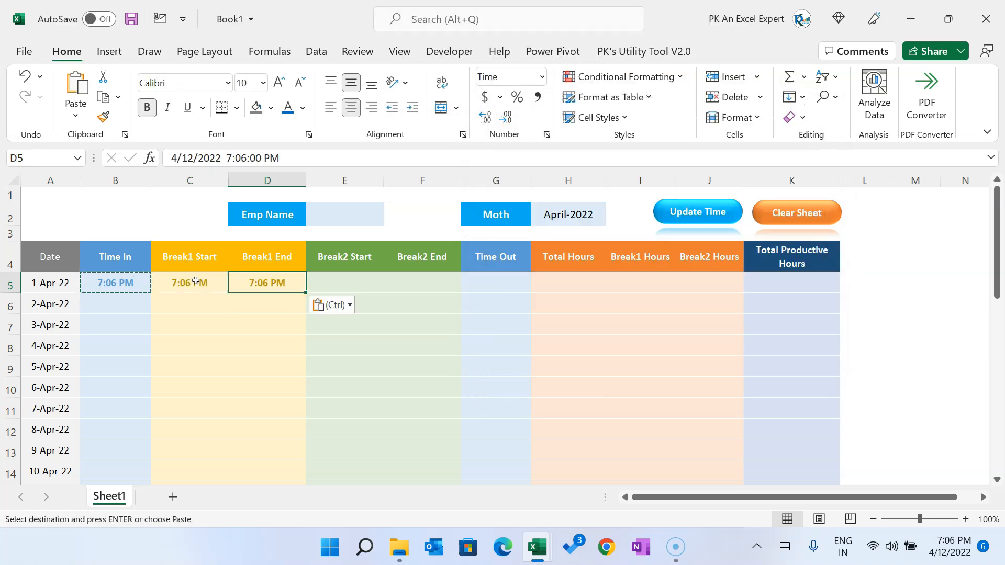
Change the Break1 End time in D5 to 7:16 PM.
double_click(245, 157)
text(16)
key(Return)
key(Up)
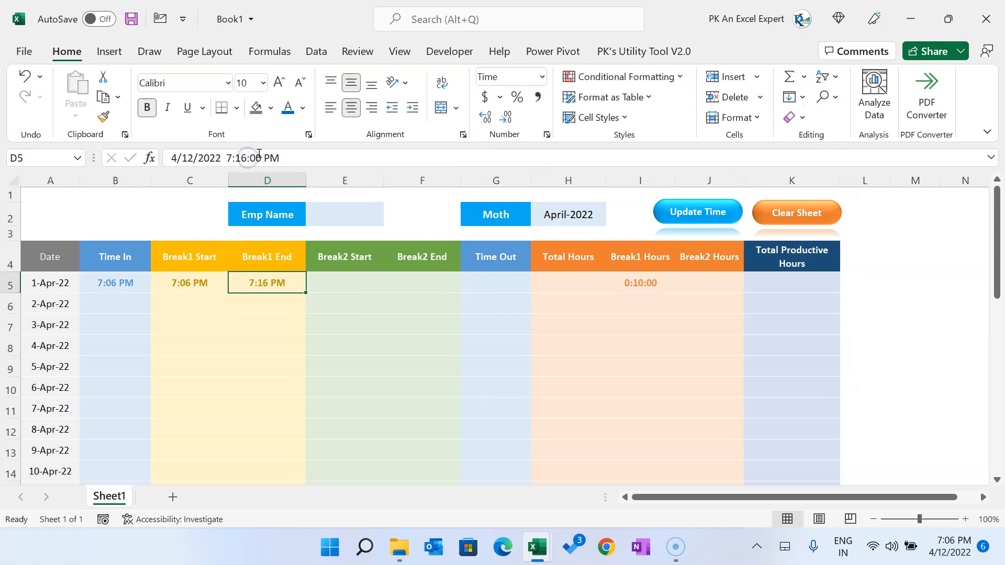
Copy the Break1 times C5:D5 into the Break2 cells E5:F5 as values only.
key(Right)
key(Right)
key(Right)
key(Right)
key(Right)
key(Left)
key(Left)
key(Left)
key(Left)
key(Left)
key(shift+Left)
key(ctrl+c)
key(Right)
key(alt+e)
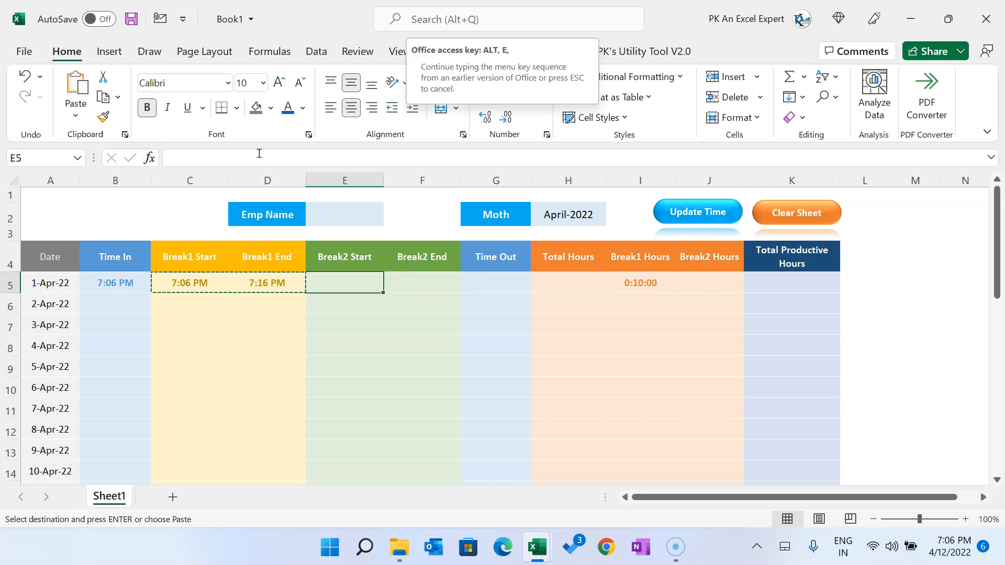
key(s)
key(v)
key(Return)
Copy the Break2 End time from F5 into the Time Out cell G5 as values only.
key(Right)
key(Right)
key(Right)
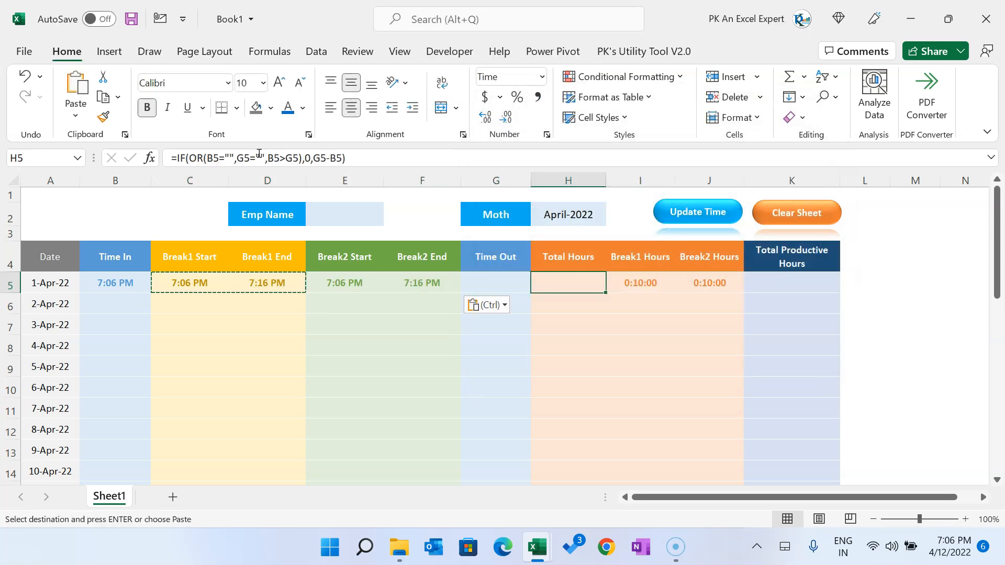
key(Left)
key(Left)
key(ctrl+c)
key(Right)
key(Right)
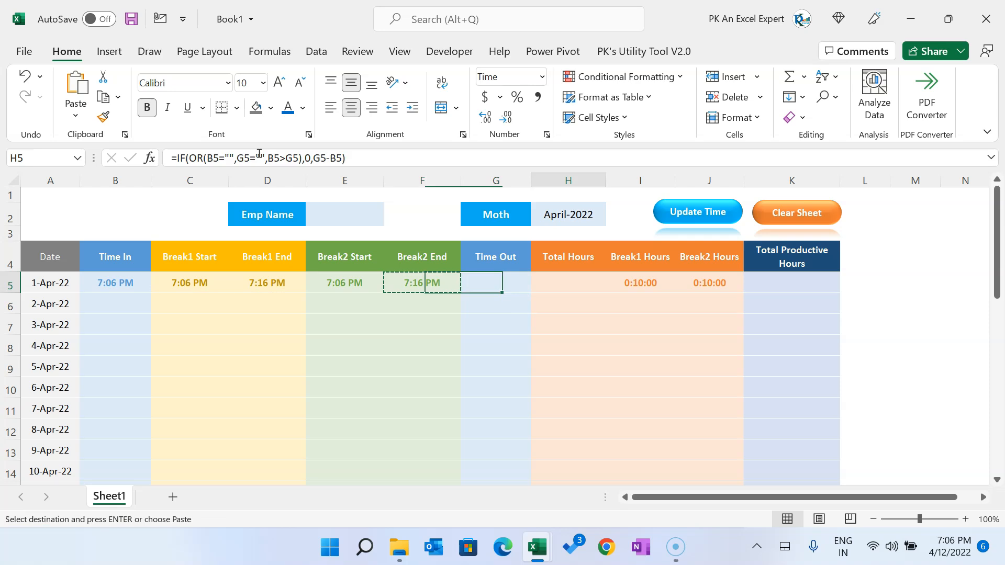
key(Left)
key(alt+e)
key(s)
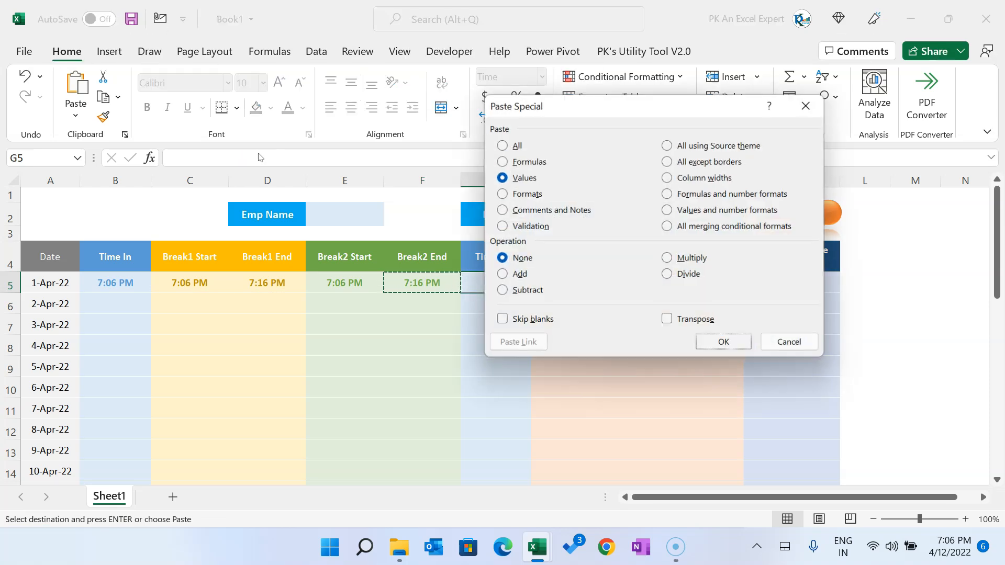
key(v)
key(Return)
Check the calculated total, break and productive hours for 1-Apr-22 in H5:K5.
key(Right)
key(Right)
key(Right)
key(Right)
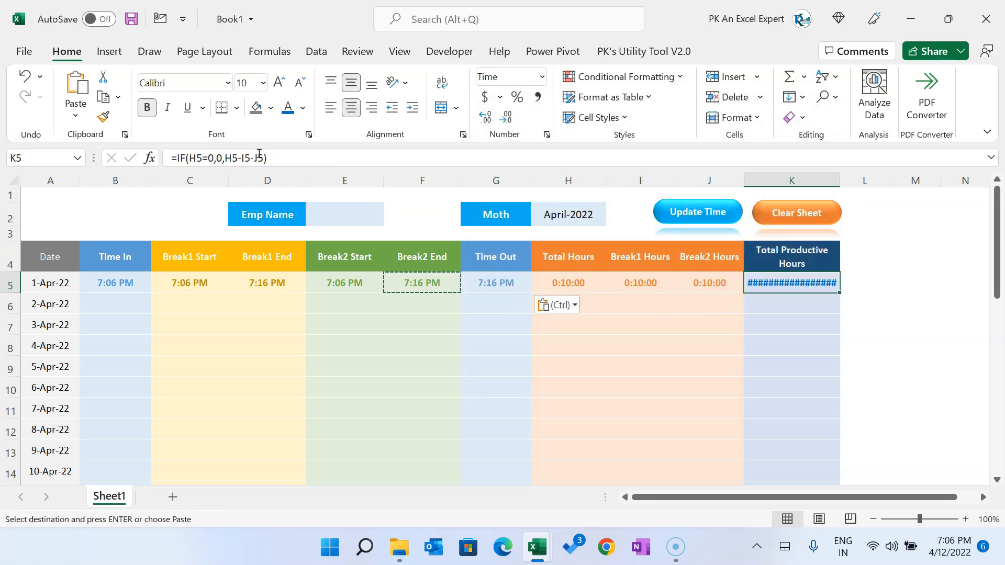
key(Left)
key(Left)
key(Left)
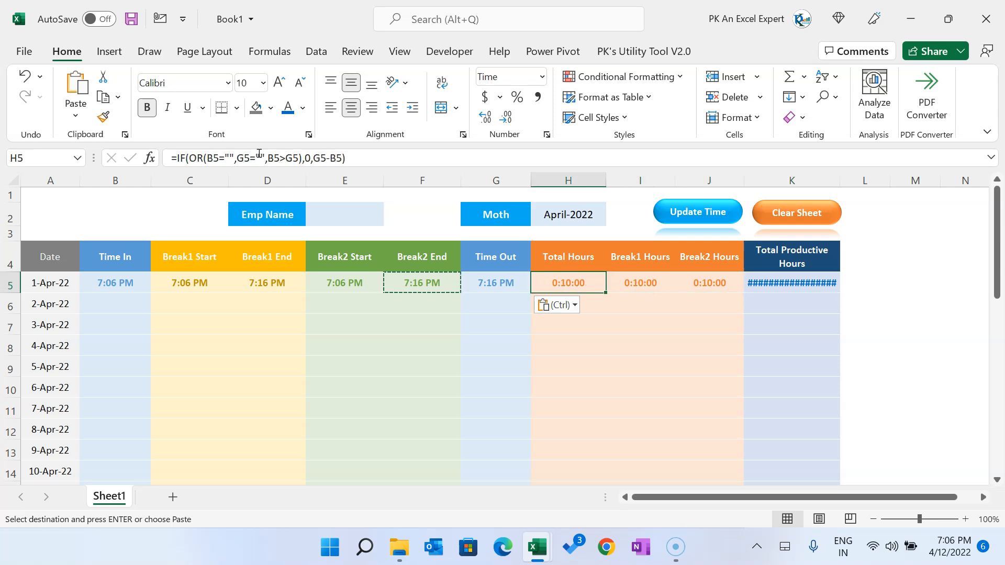
drag(634, 285, 707, 286)
click(568, 282)
Wrap the K5 formula to return zero for negative results: =IF(IF(H5=0,0,H5-I5-J5)<0,0,IF(H5=0,0,H5-I5-J5)).
click(795, 281)
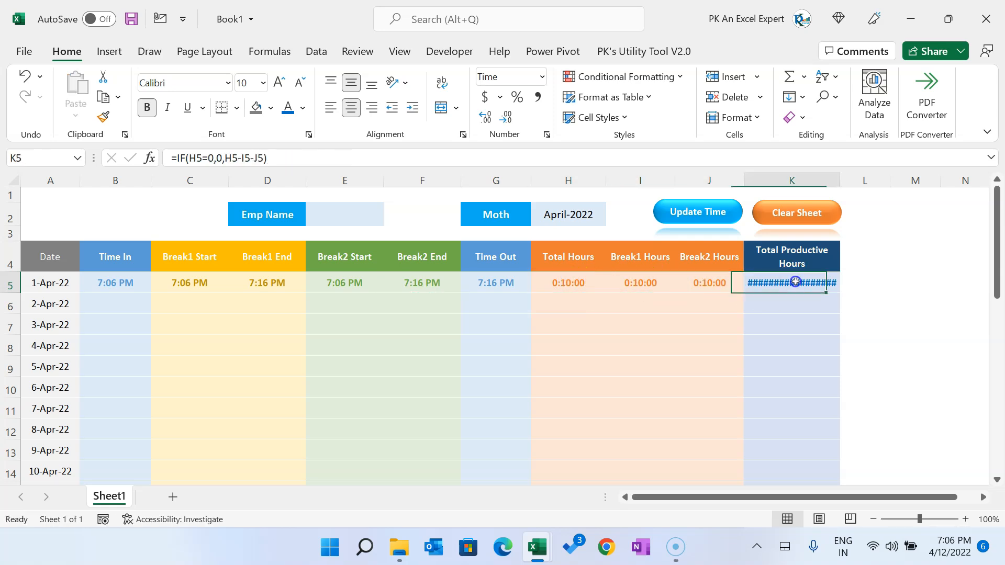
click(175, 157)
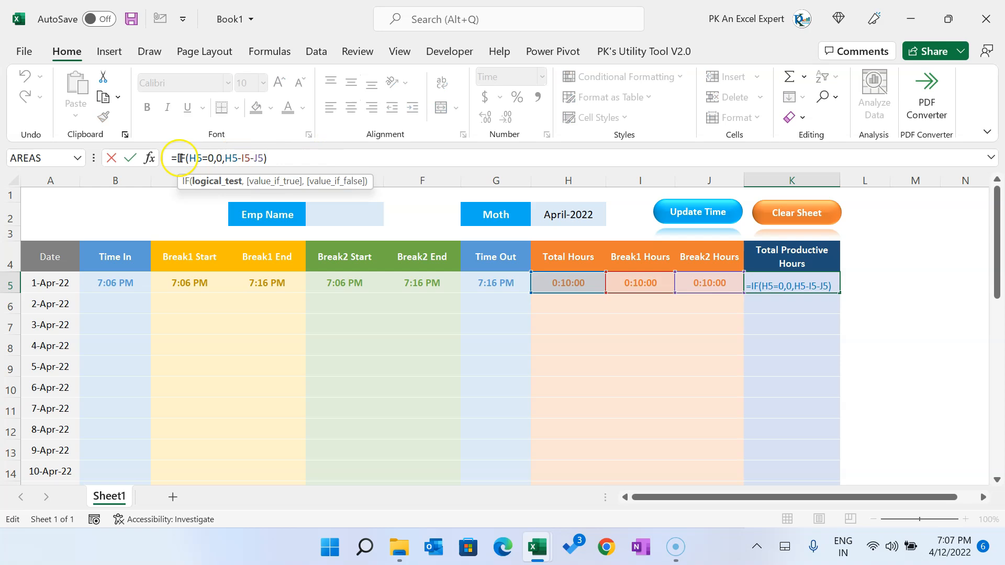
drag(176, 158, 346, 157)
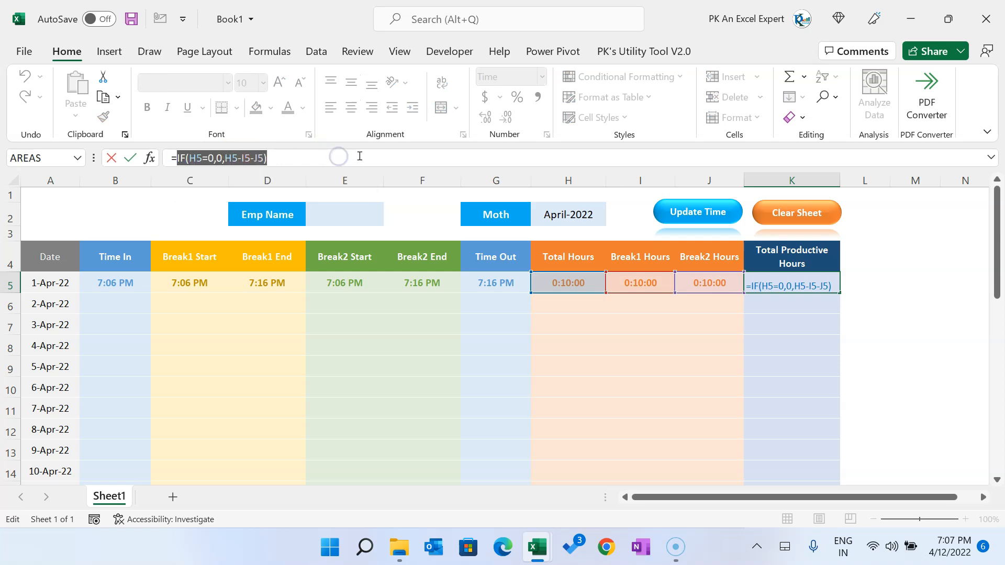
key(ctrl+x)
text(IF()
key(ctrl+v)
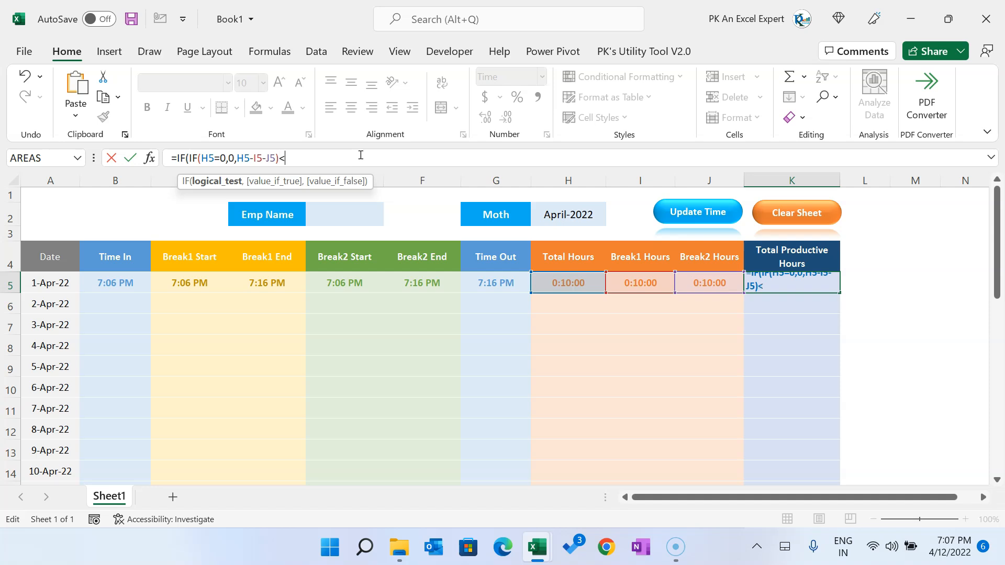
text(<0,0)
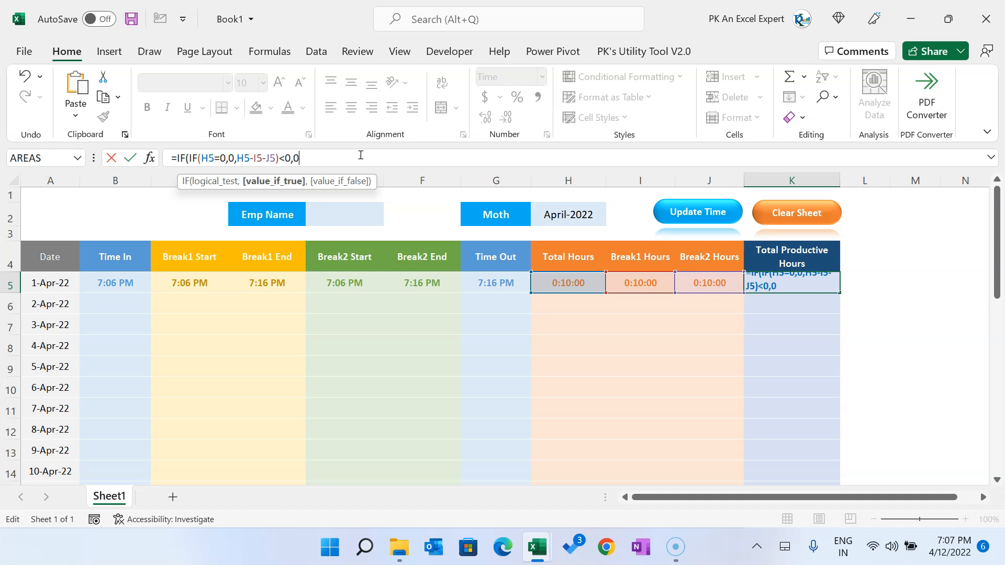
text(,)
key(ctrl+v)
text())
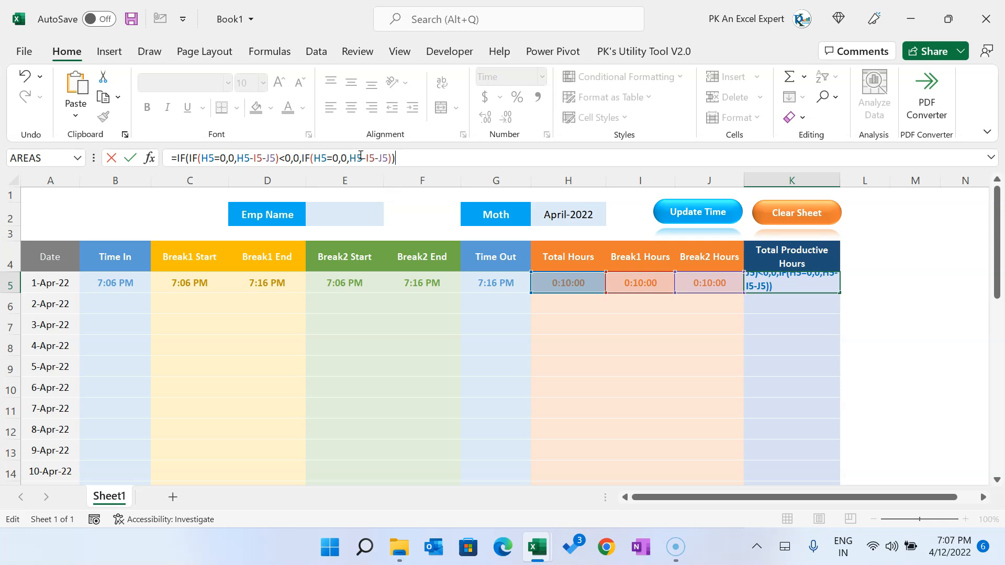
key(Return)
Fill the revised Total Productive Hours formula from K5 down through K35.
key(Up)
key(ctrl+shift+Down)
key(shift+Up)
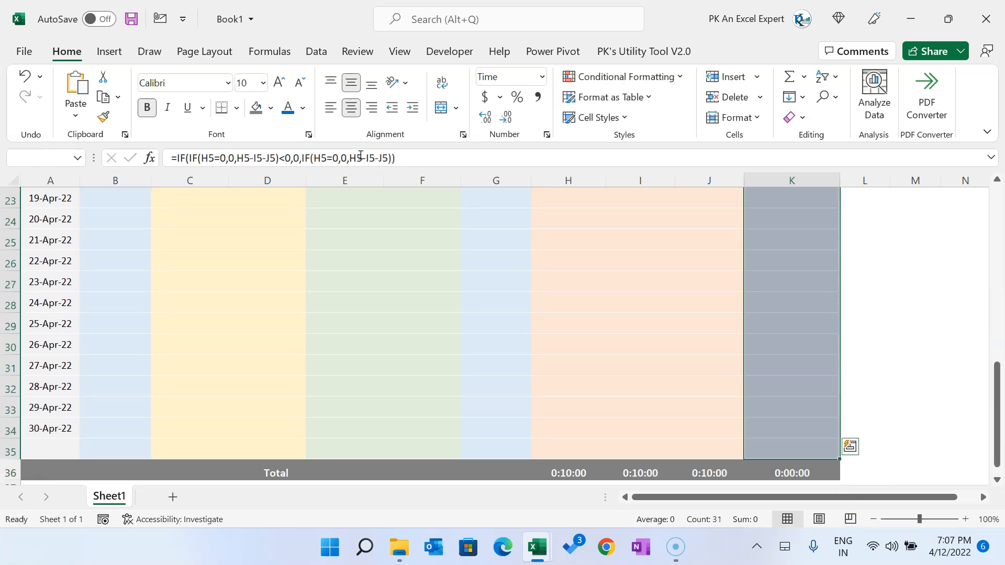
key(ctrl+shift+Up)
Change the 1-Apr-22 Time Out in G5 to 9:16 PM, keeping the date 4/12/2022.
key(Left)
key(Left)
key(Left)
key(Left)
key(Left)
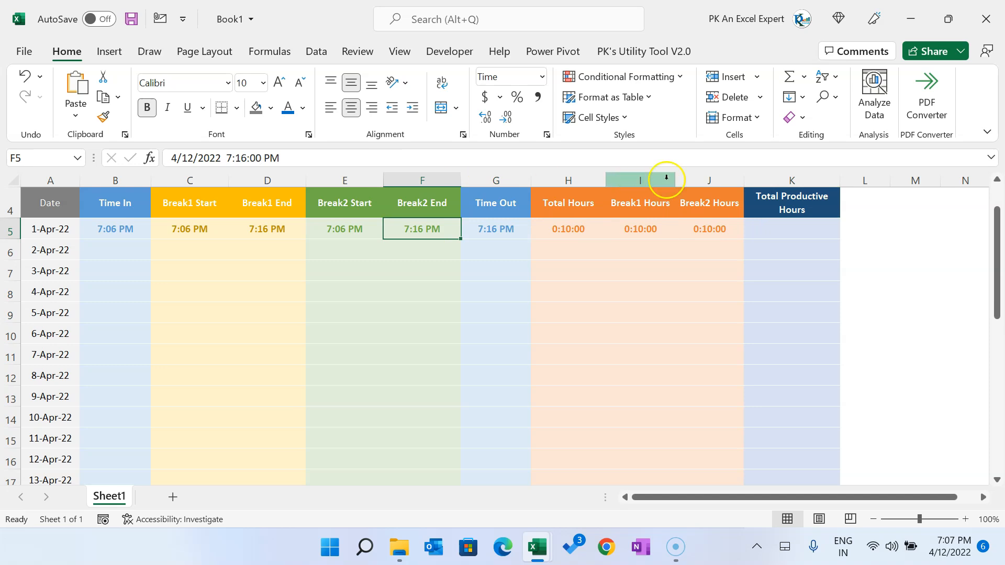
click(489, 233)
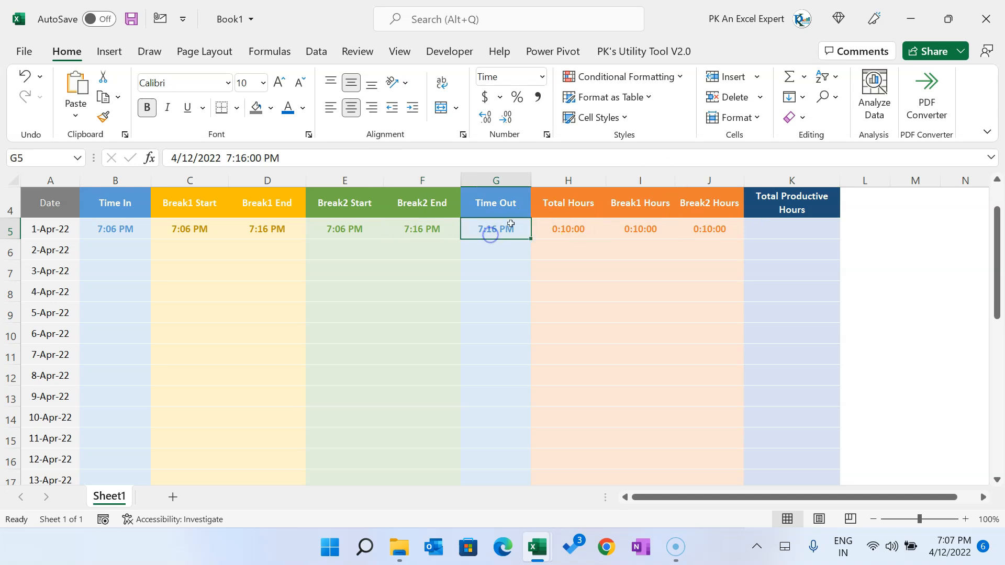
double_click(229, 158)
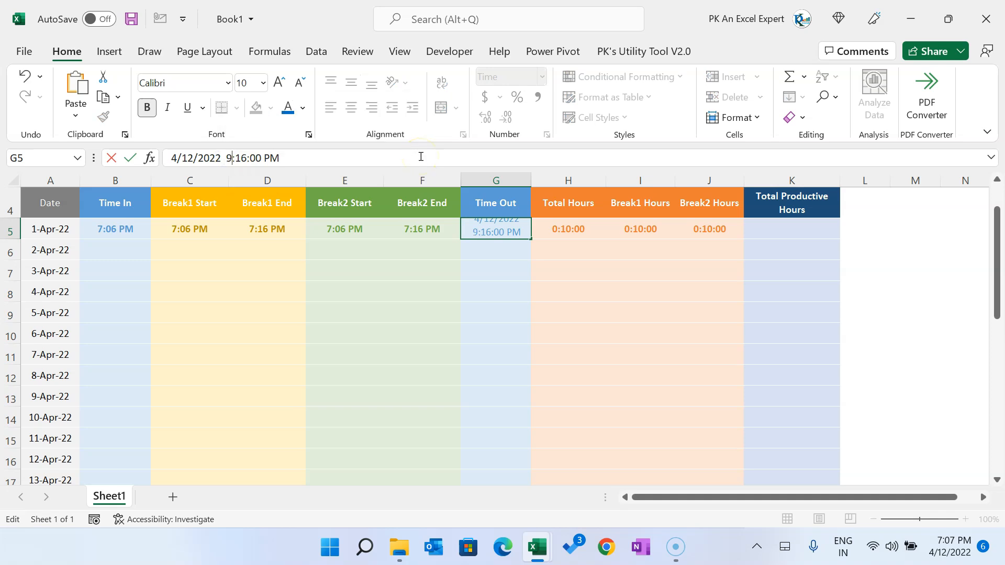
text(9)
key(Return)
Check the recalculated total, break and productive hours for 1-Apr-22 across H5:K5.
key(Up)
key(Right)
key(Right)
key(Right)
key(Right)
key(Left)
key(Left)
key(Left)
key(Left)
key(Left)
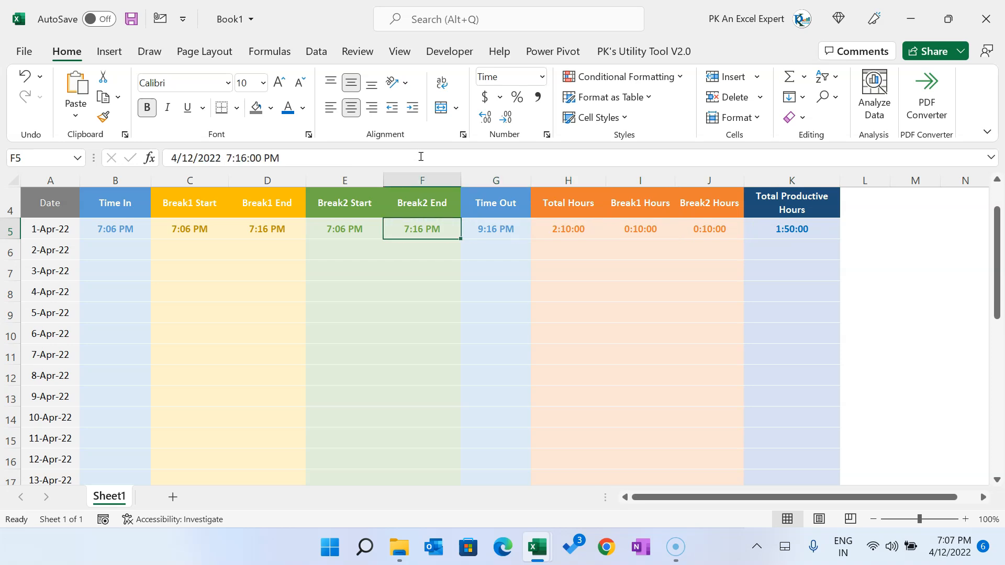
Test Update Time on the 2-Apr-22 Time In cell B6 and dismiss the message.
scroll(592, 327, up, 1)
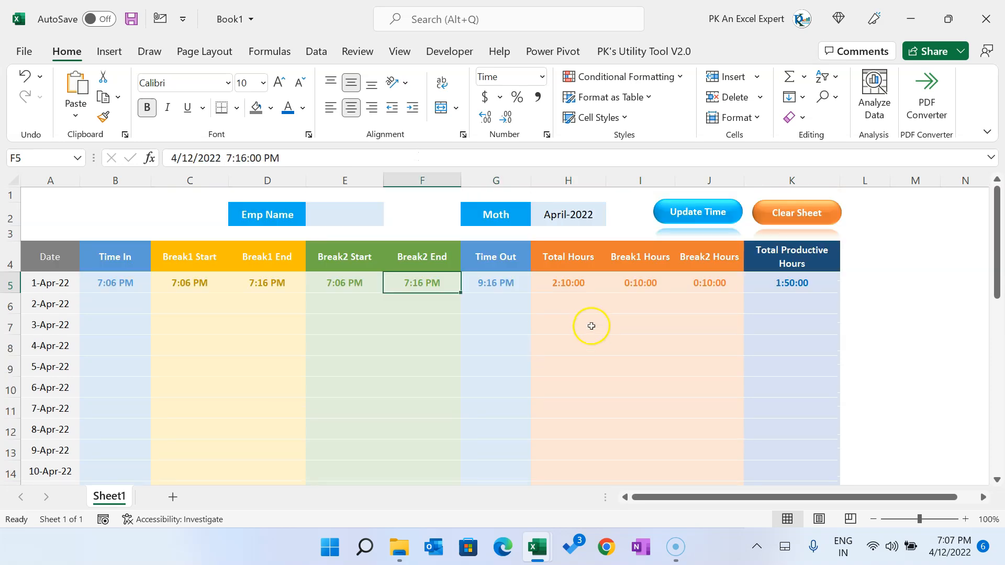
click(101, 311)
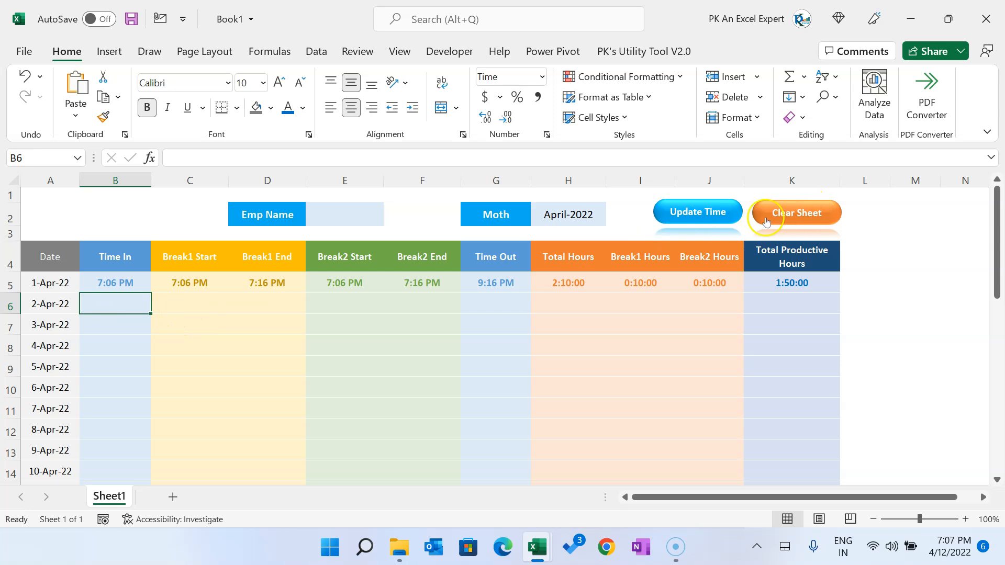
click(704, 214)
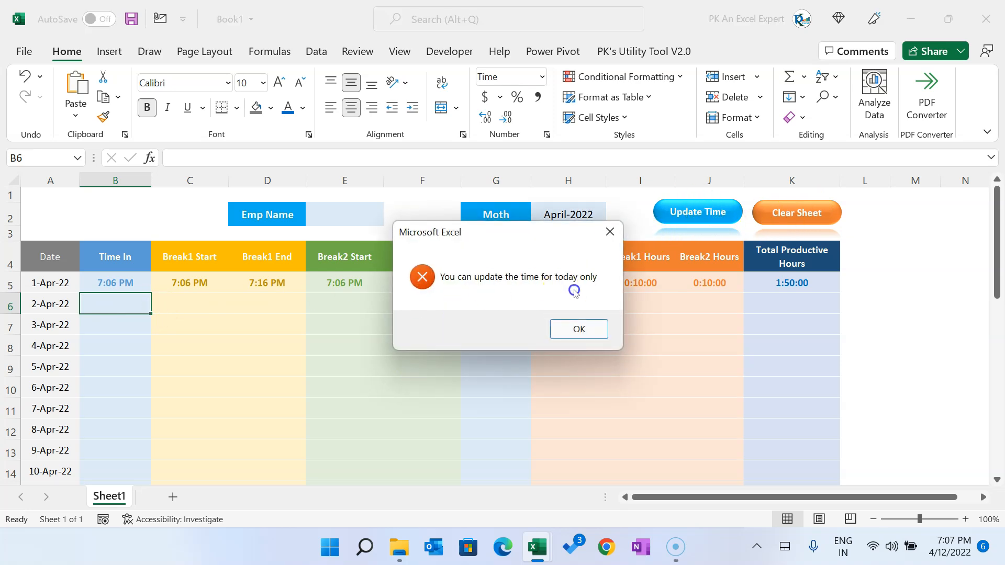
click(579, 329)
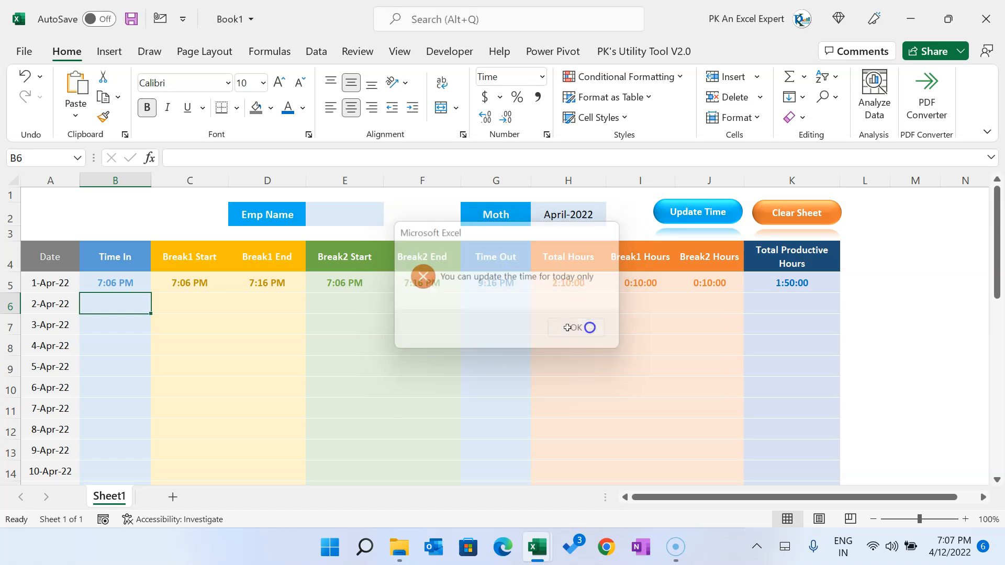
Examine whether the column headers and macro buttons stay in view when working in the 12-Apr-22 row.
scroll(162, 376, down, 1)
scroll(160, 375, down, 2)
click(103, 334)
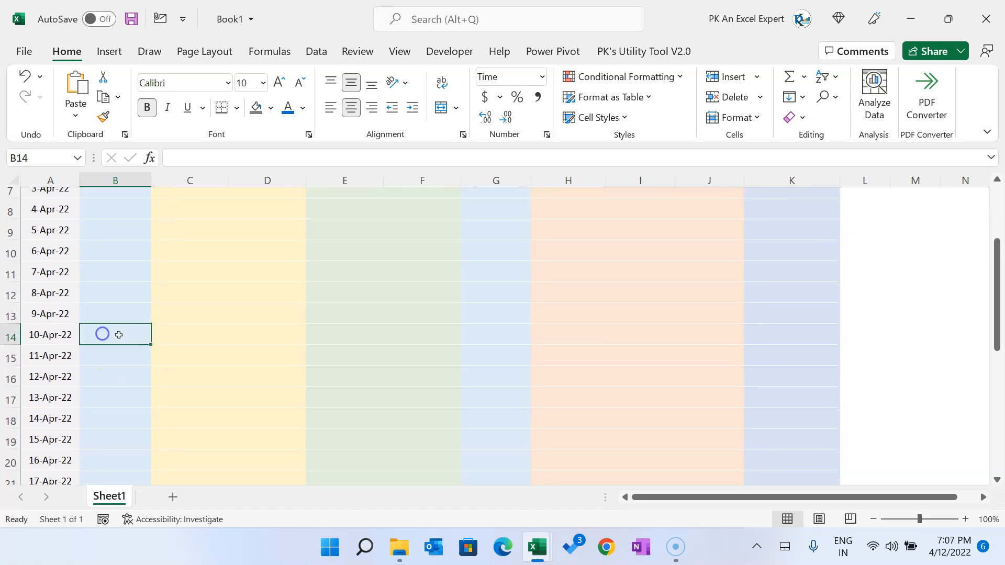
click(97, 381)
scroll(319, 400, up, 3)
scroll(332, 393, down, 2)
scroll(146, 412, up, 2)
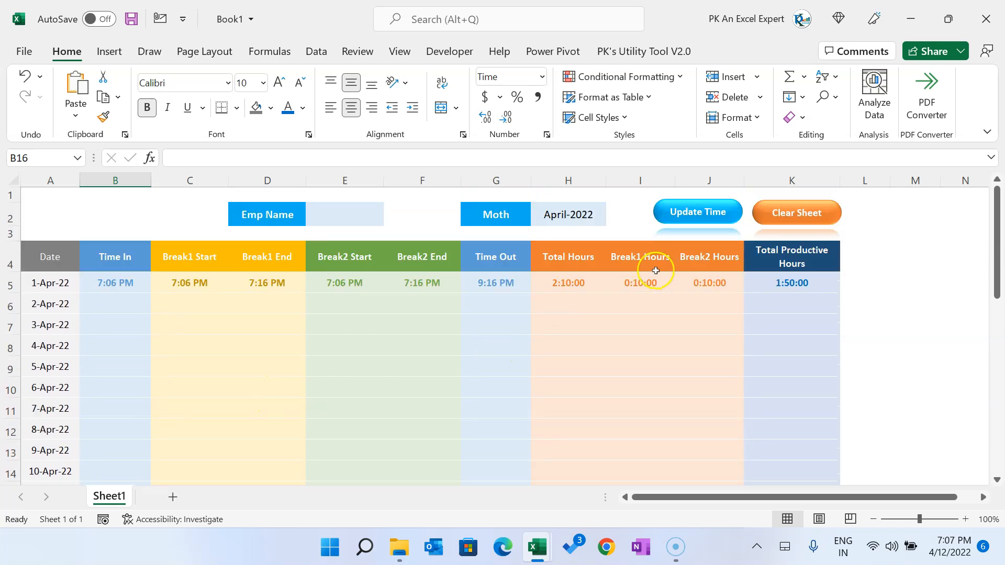
scroll(332, 372, down, 5)
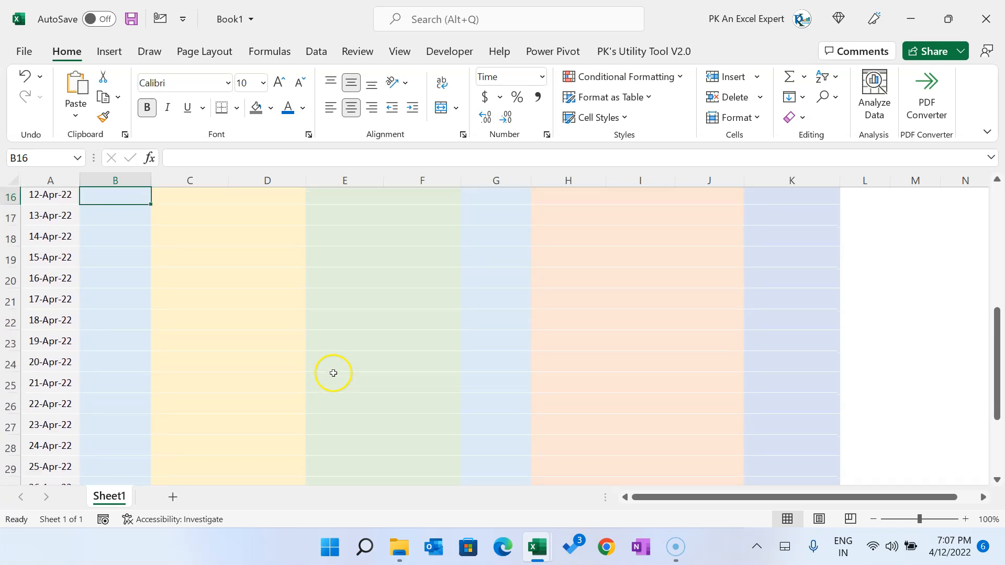
scroll(332, 371, up, 5)
Freeze rows 1 to 4, above the first date row, and check them against the later dates.
click(42, 283)
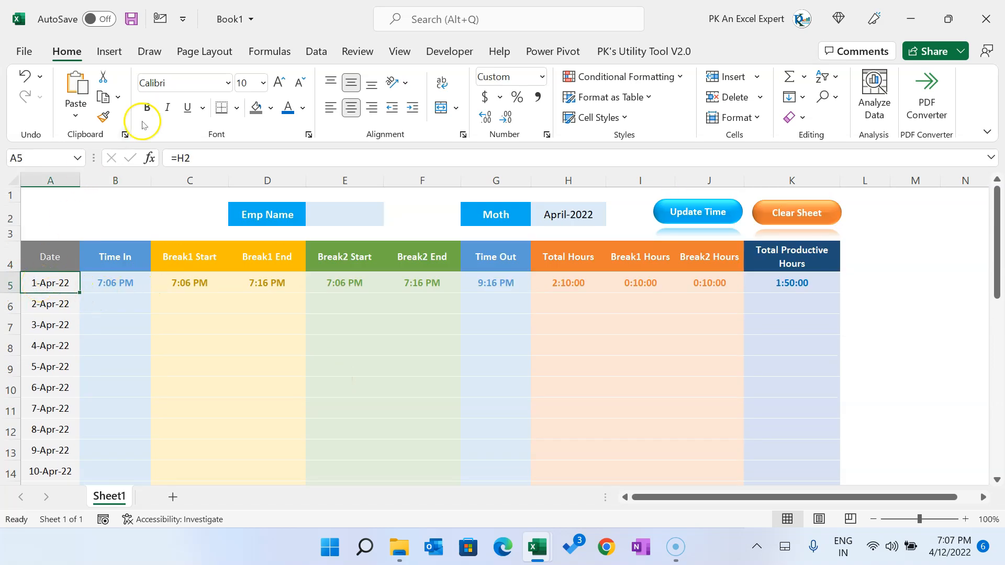
click(399, 52)
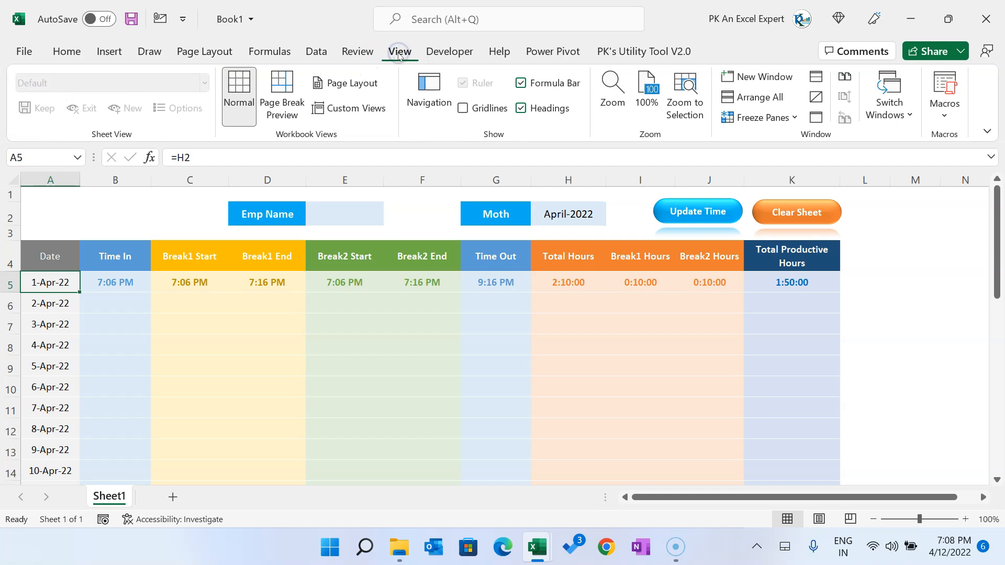
click(779, 116)
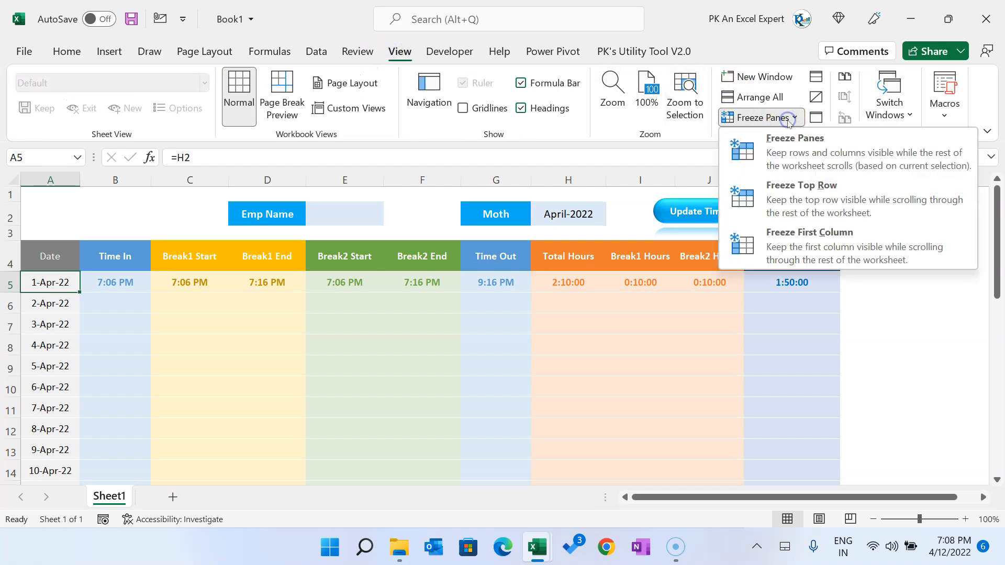
click(792, 157)
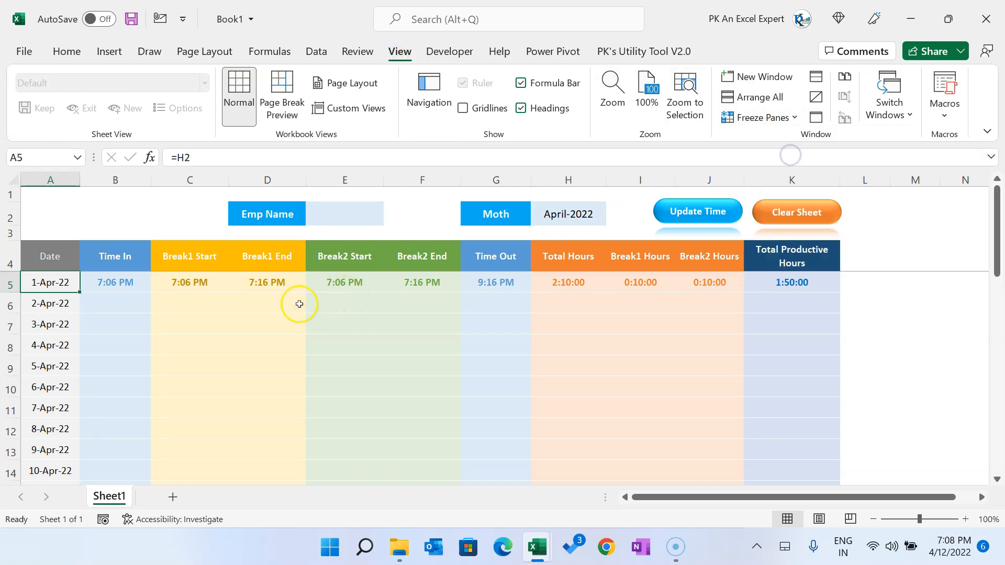
click(286, 318)
scroll(414, 354, down, 5)
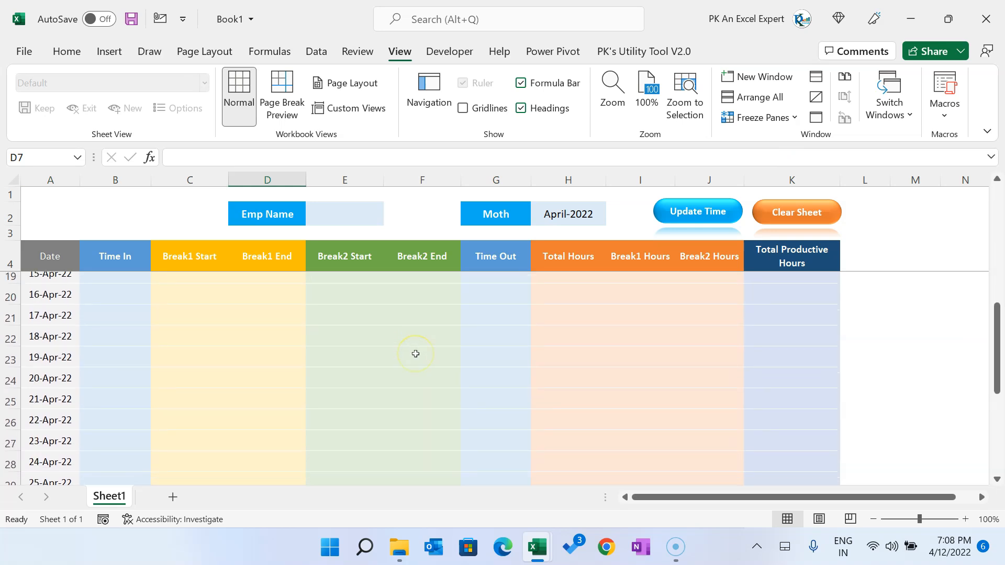
scroll(414, 354, up, 5)
scroll(146, 370, down, 4)
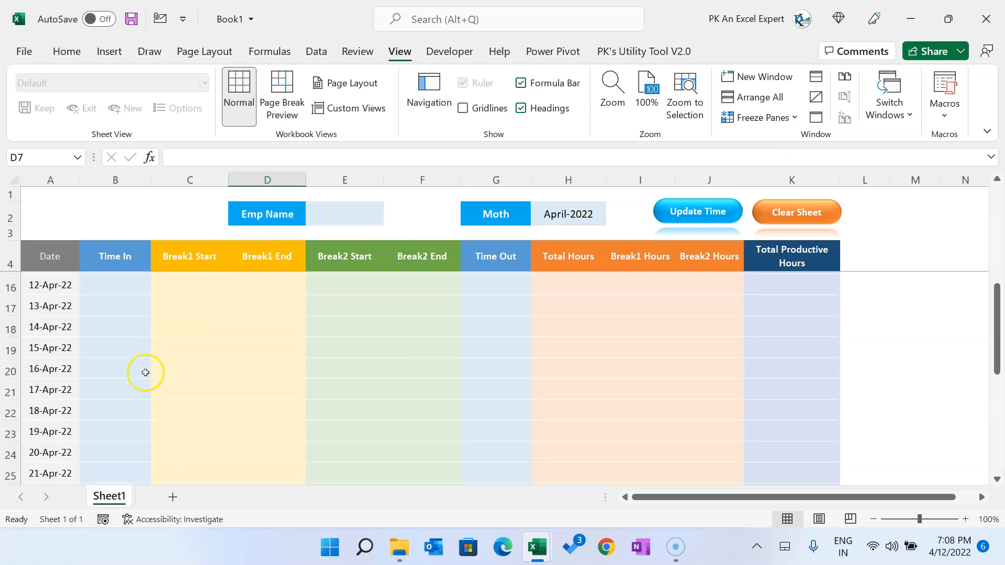
Stamp the current time in the 12-Apr-22 Time In, Break1 Start and Break1 End cells with the Update Time macro.
scroll(112, 426, up, 3)
click(116, 427)
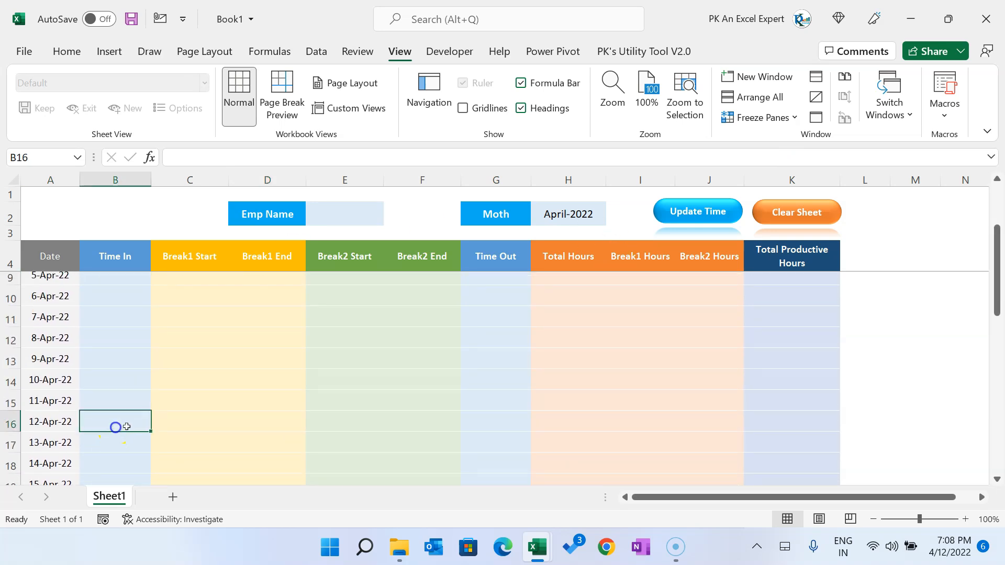
click(698, 209)
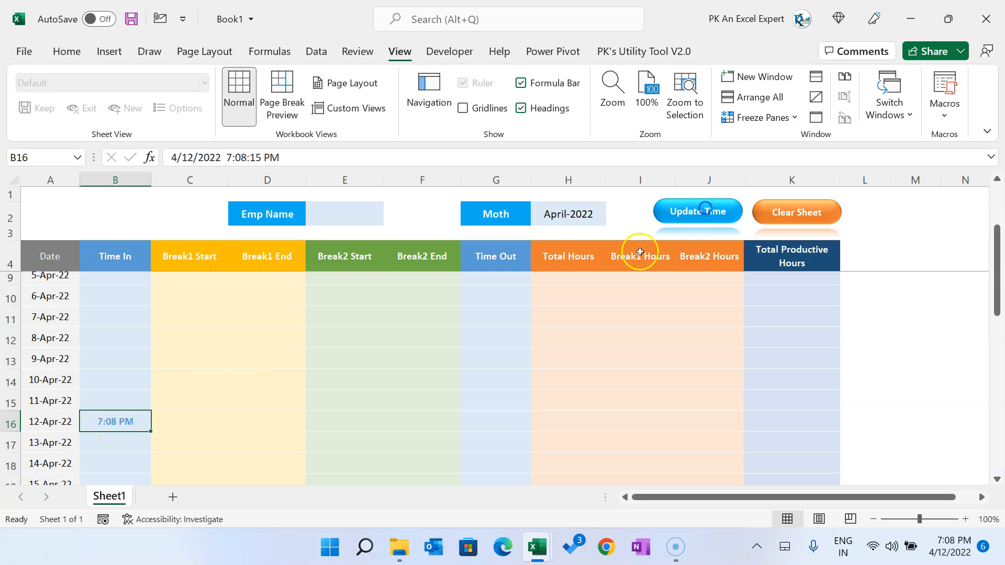
click(178, 427)
click(698, 210)
click(278, 421)
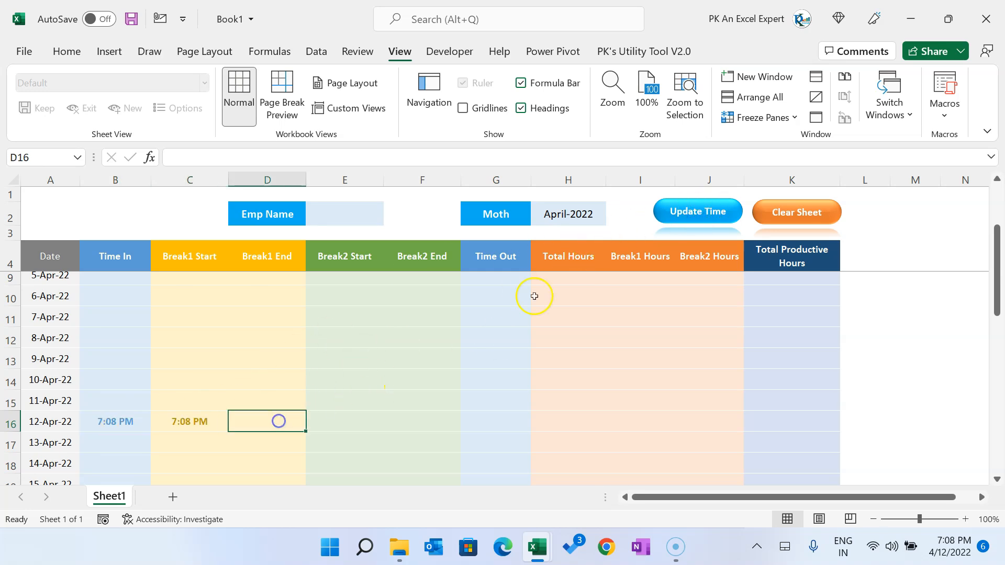
click(667, 216)
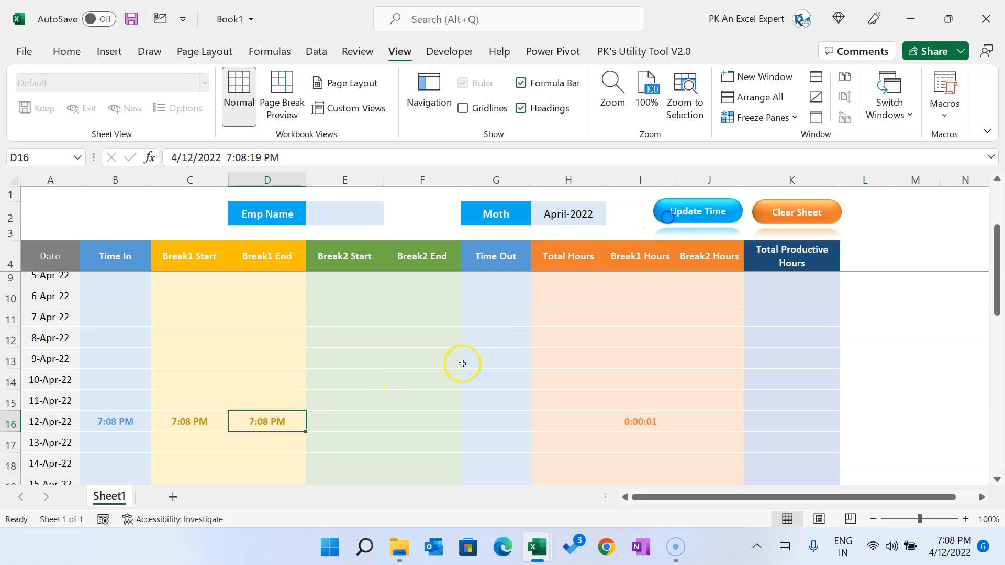
click(330, 432)
click(331, 424)
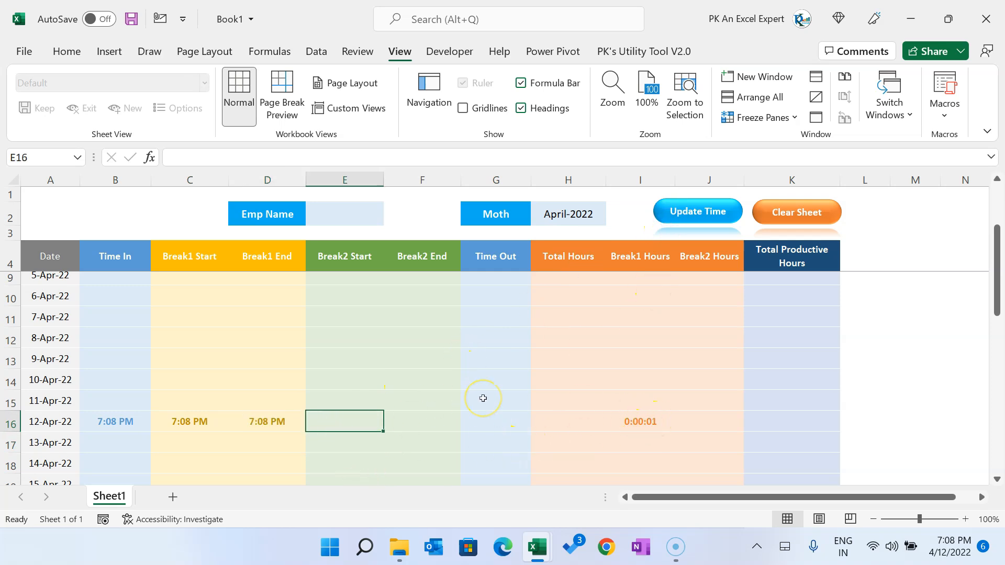